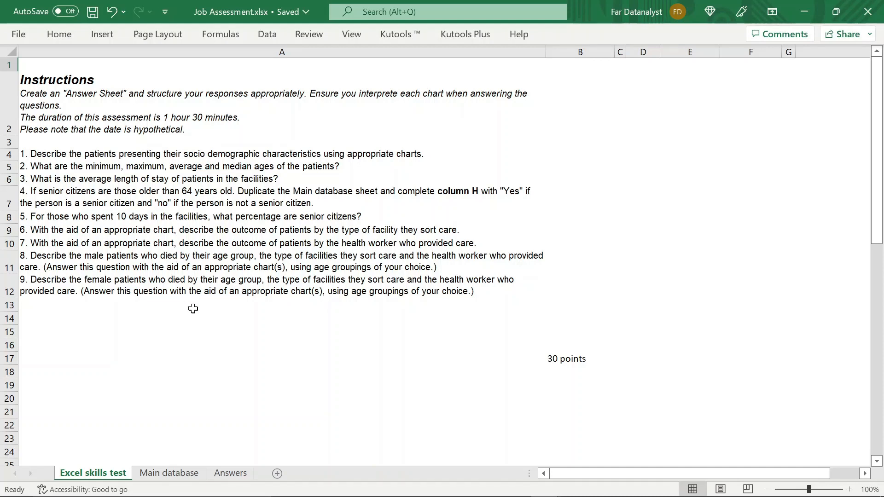
- Review the Main database columns up to the senior citizen column, and check the Answers sheet
{"action": "left_click", "coordinate": [174, 479]}
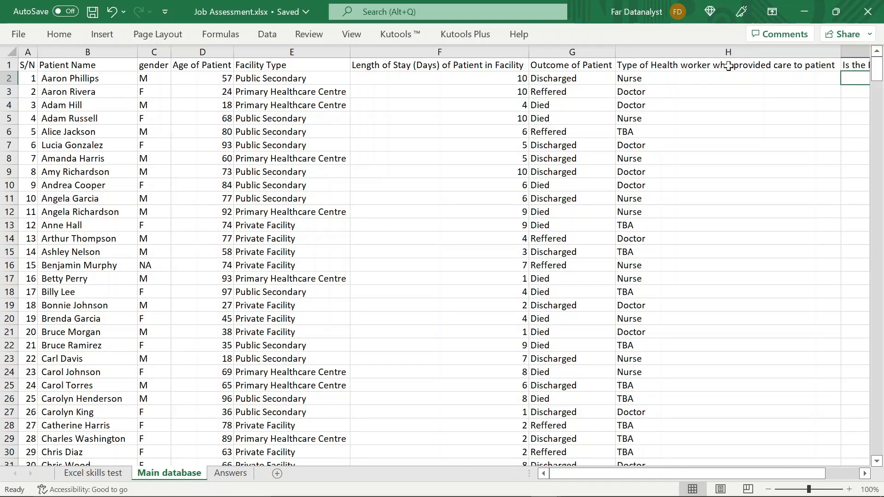
{"action": "scroll", "coordinate": [754, 66], "scroll_direction": "right", "scroll_amount": 5}
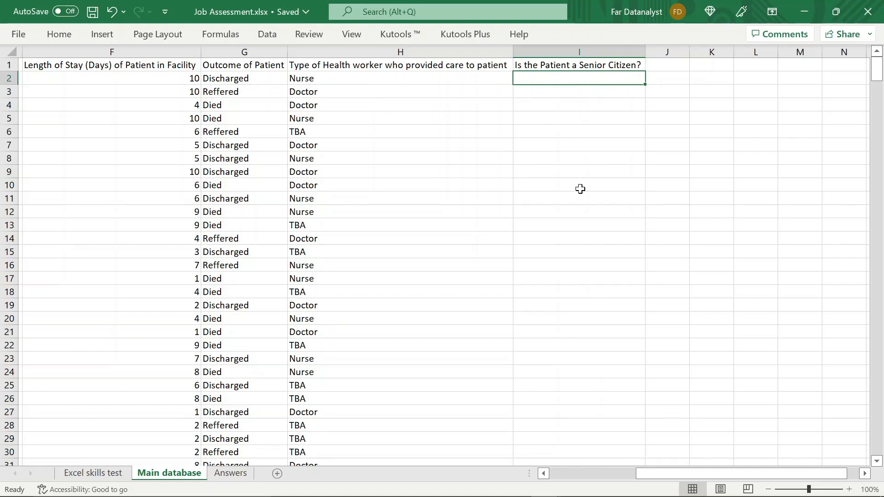
{"action": "left_click", "coordinate": [234, 474]}
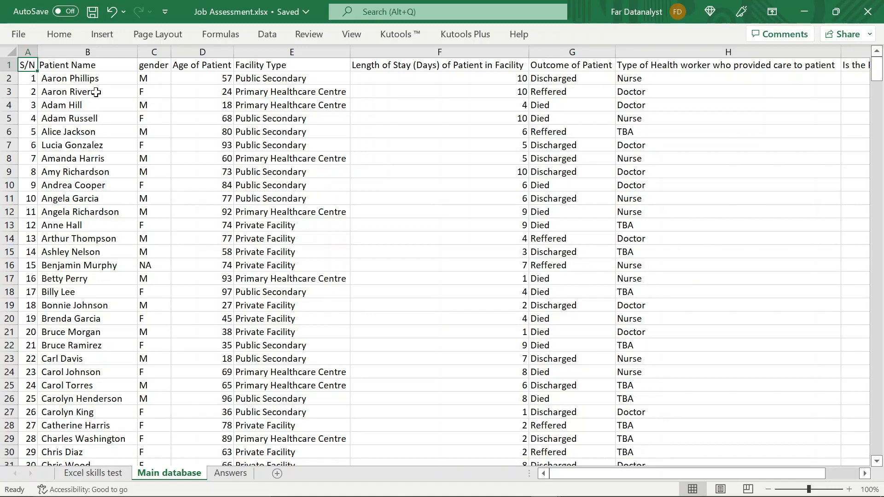
- Create a PivotTable from the Main database range A1:I496, placed at cell A1 of the existing Answers sheet
{"action": "key", "text": "ctrl+shift+End"}
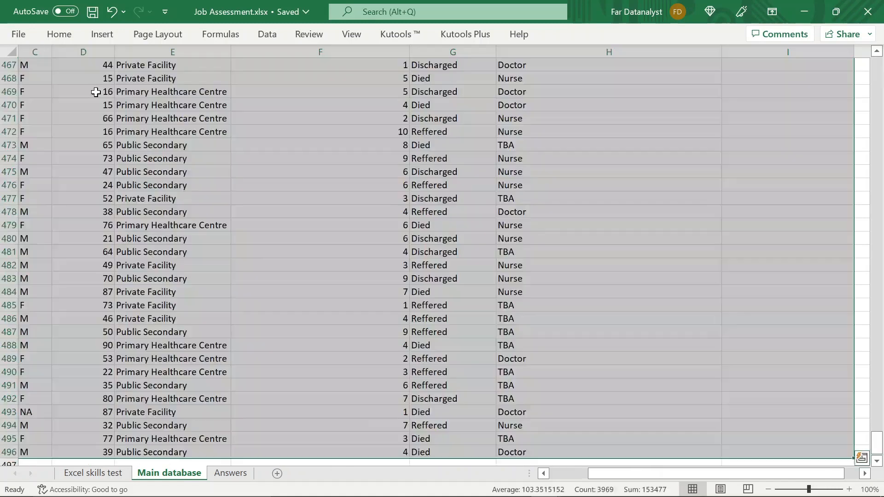
{"action": "left_click", "coordinate": [102, 34]}
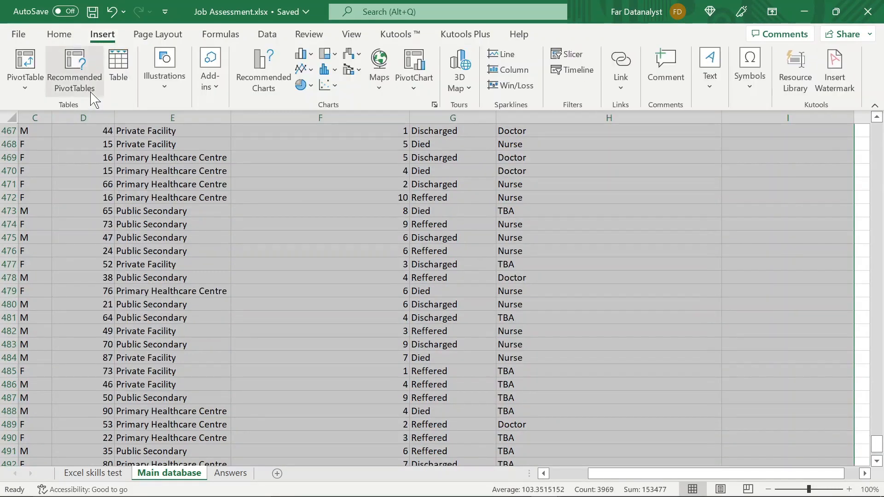
{"action": "left_click", "coordinate": [32, 68]}
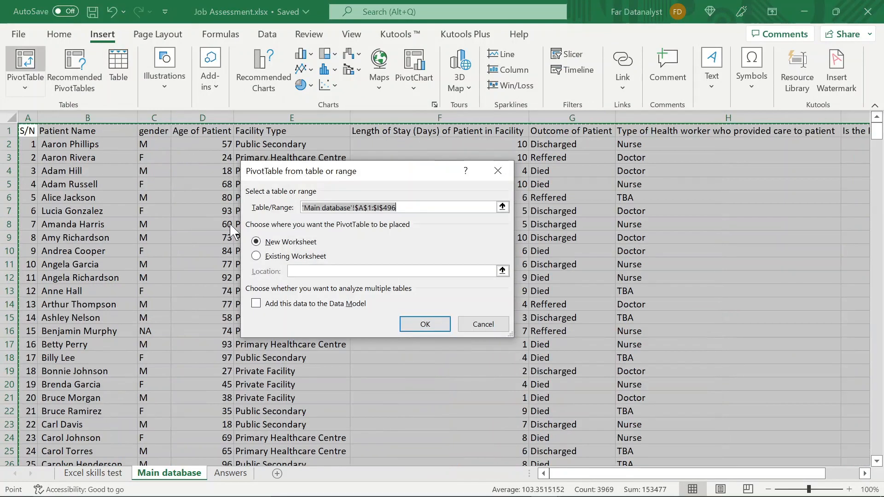
{"action": "left_click", "coordinate": [257, 256]}
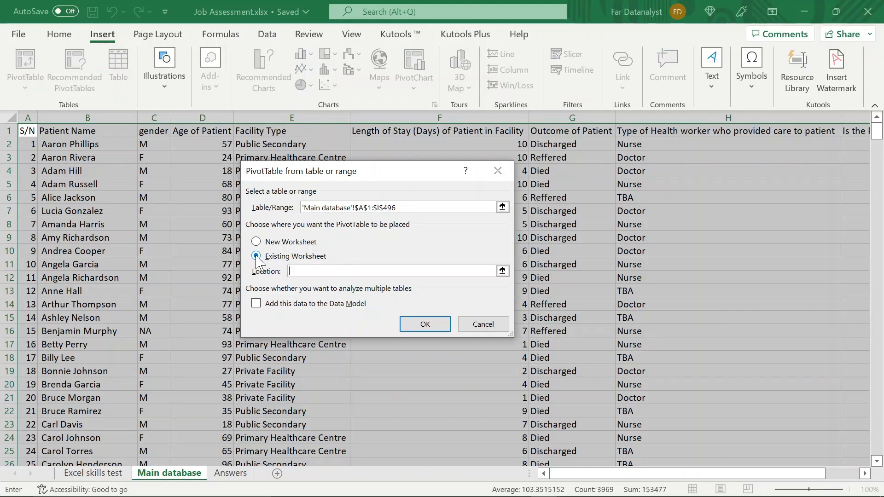
{"action": "left_click", "coordinate": [230, 472]}
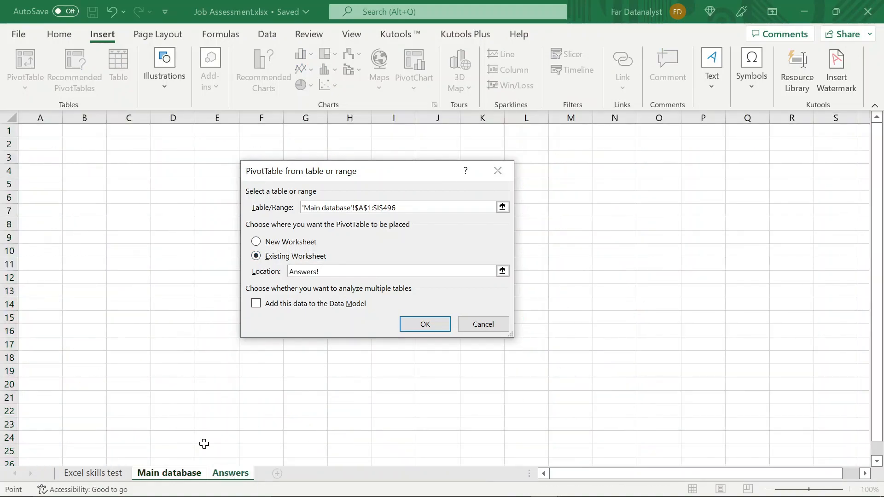
{"action": "left_click", "coordinate": [38, 131]}
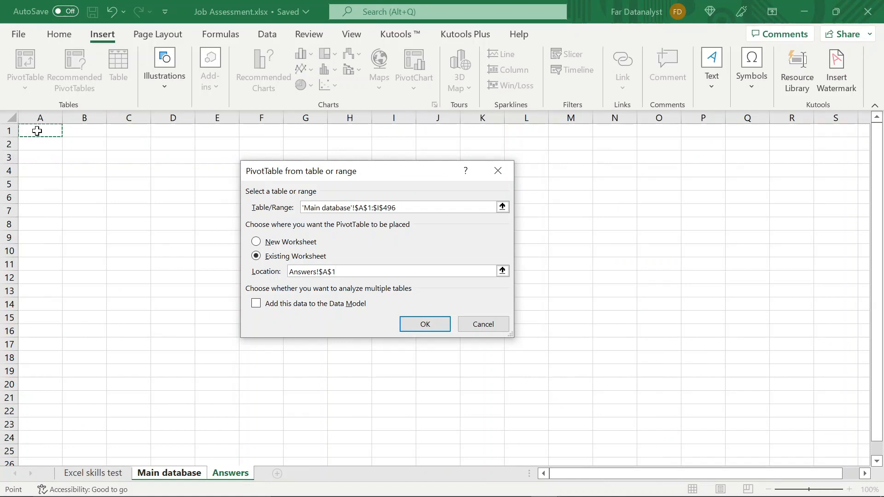
{"action": "key", "text": "Return"}
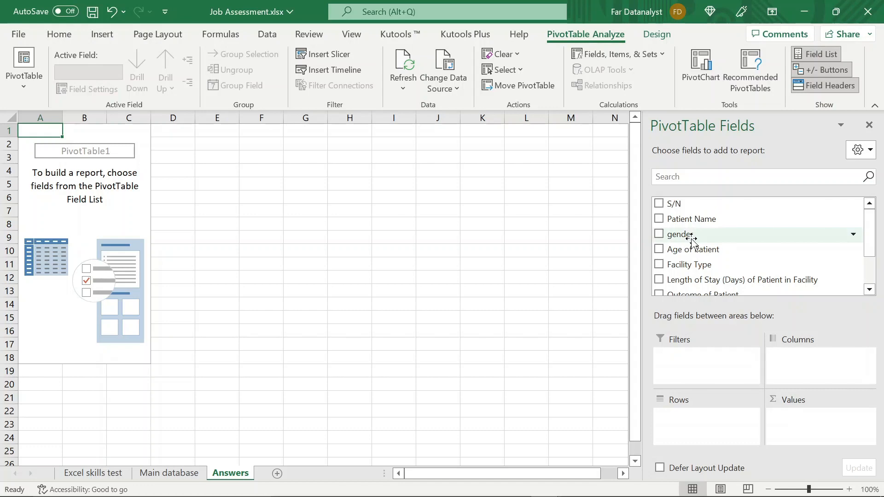
- Use gender as the pivot table's row field and as a count in its values, and check each gender's count
{"action": "left_click_drag", "start_coordinate": [692, 239], "coordinate": [681, 443]}
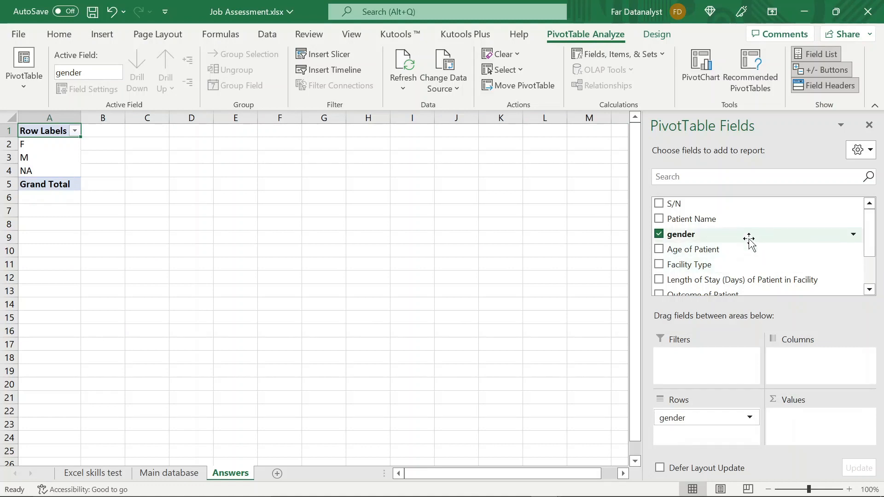
{"action": "left_click_drag", "start_coordinate": [747, 237], "coordinate": [806, 432]}
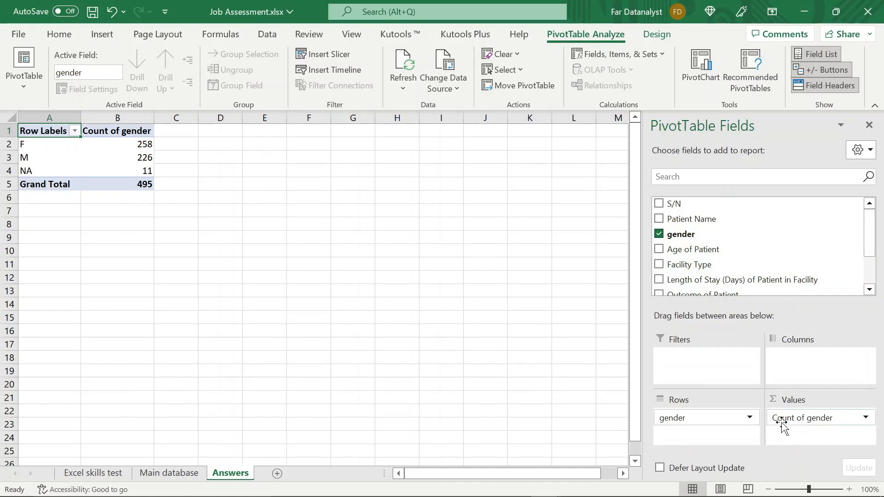
{"action": "left_click", "coordinate": [120, 125]}
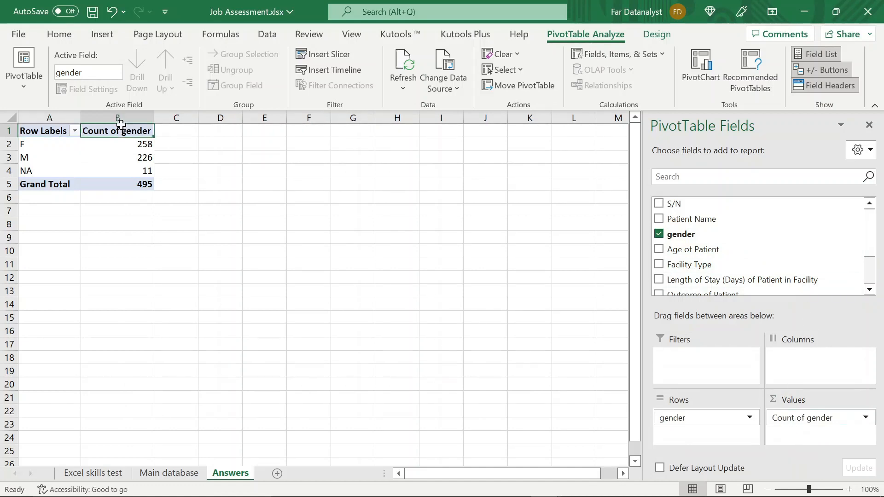
{"action": "left_click", "coordinate": [130, 145]}
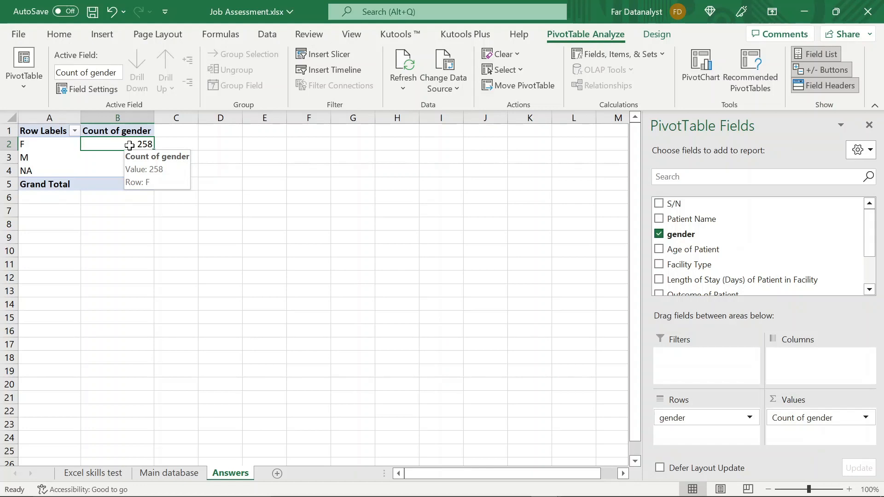
{"action": "left_click", "coordinate": [200, 142]}
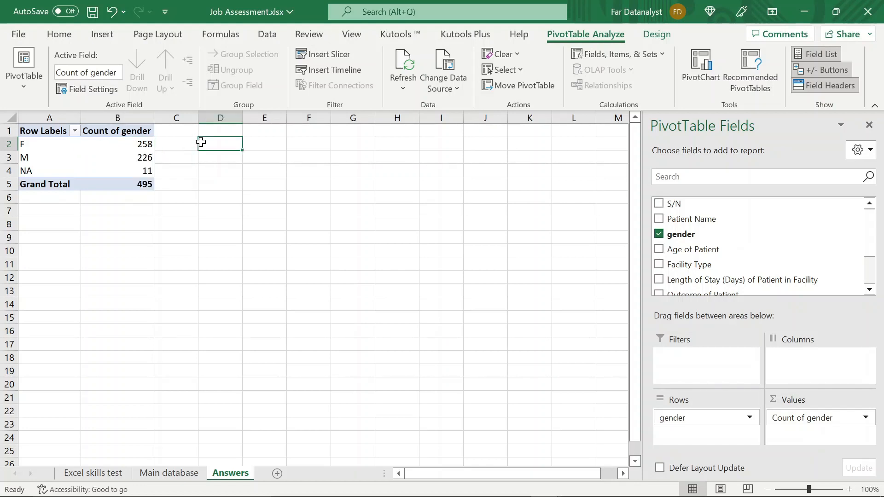
{"action": "left_click", "coordinate": [141, 144]}
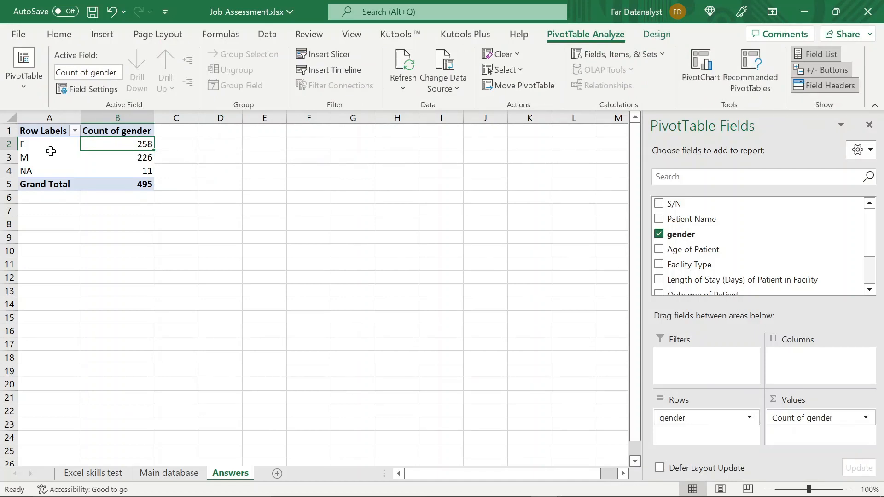
{"action": "left_click", "coordinate": [132, 157]}
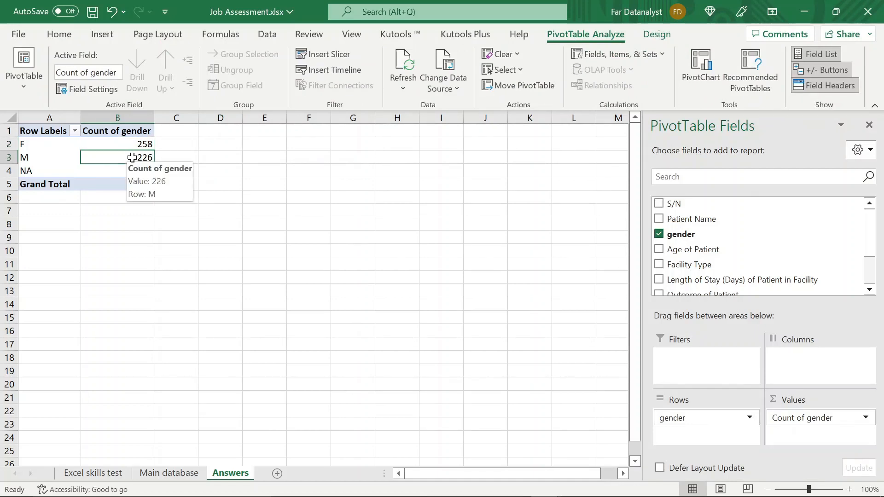
{"action": "left_click", "coordinate": [144, 170]}
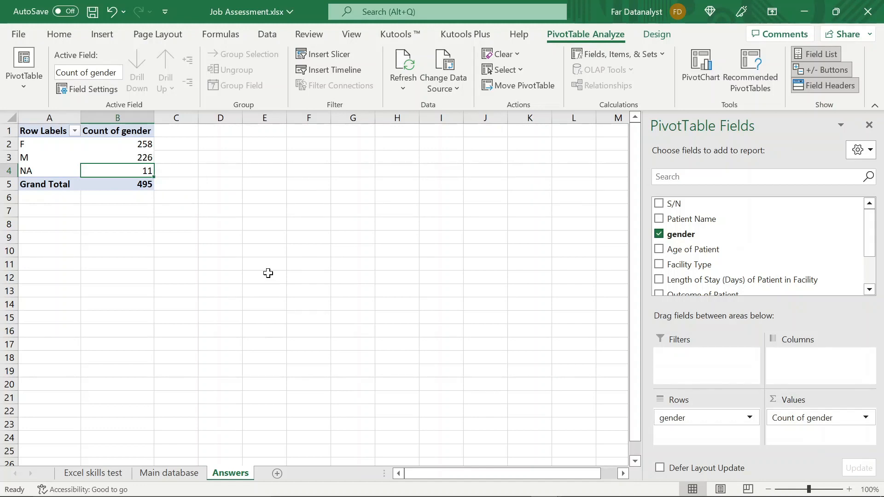
- Duplicate the whole gender pivot table to cell D1 of the Answers sheet
{"action": "left_click", "coordinate": [62, 134]}
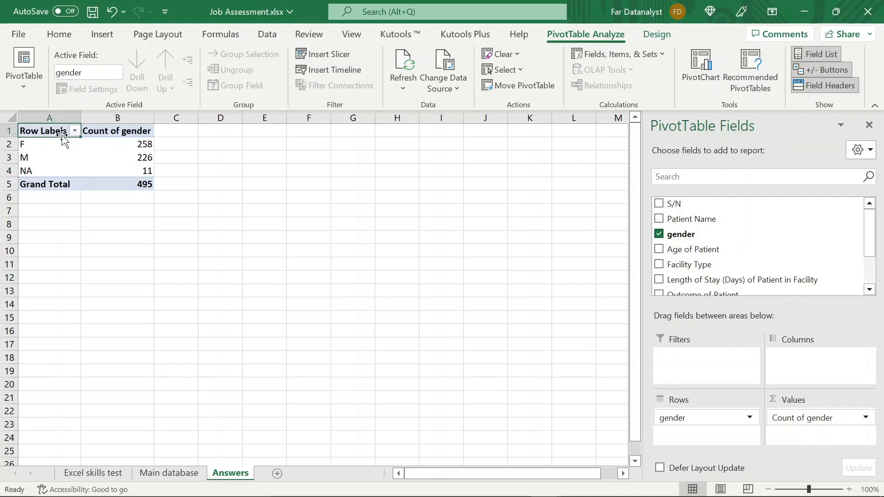
{"action": "key", "text": "shift+Right"}
{"action": "key", "text": "shift+Down"}
{"action": "key", "text": "shift+Down"}
{"action": "key", "text": "shift+Down"}
{"action": "key", "text": "shift+Down"}
{"action": "key", "text": "ctrl+c"}
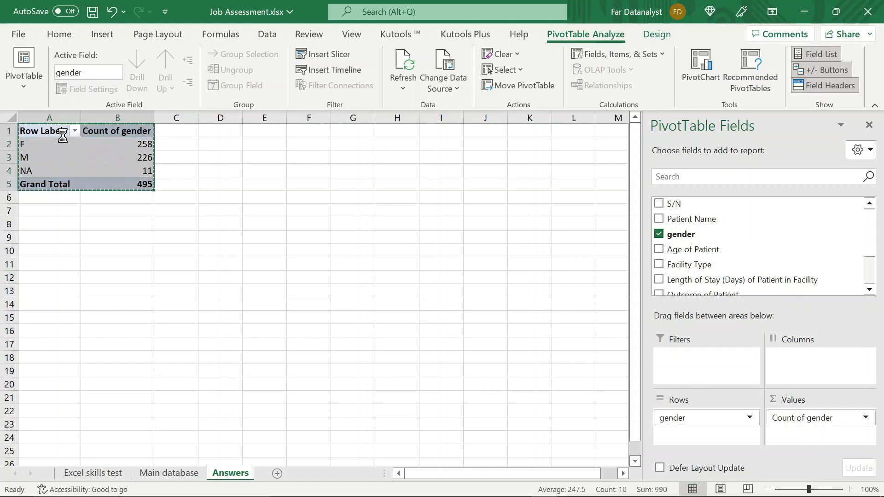
{"action": "left_click", "coordinate": [227, 131]}
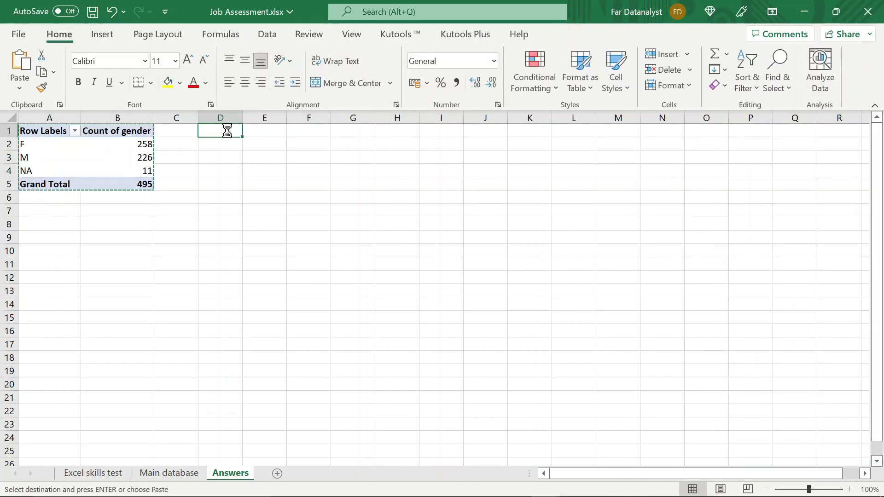
{"action": "key", "text": "ctrl+v"}
- Autofit the column widths of the copied pivot table in columns D and E
{"action": "left_click", "coordinate": [668, 85]}
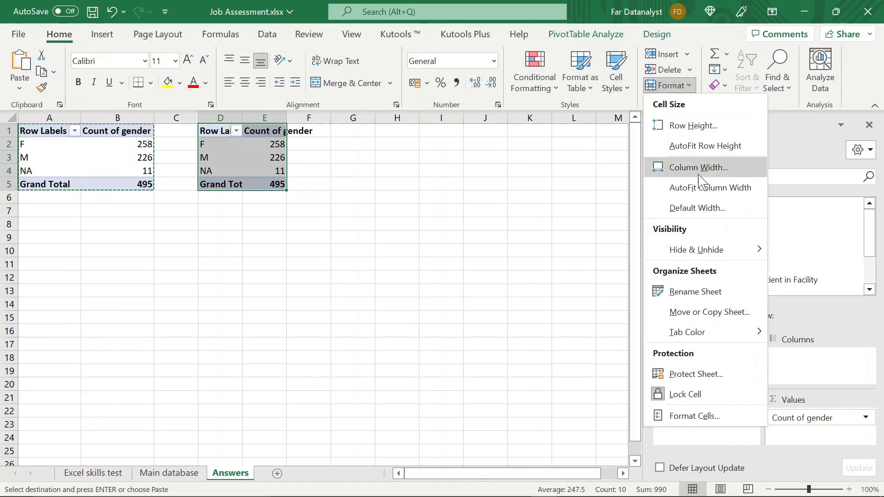
{"action": "left_click", "coordinate": [700, 186]}
{"action": "left_click", "coordinate": [278, 173]}
{"action": "left_click", "coordinate": [320, 158]}
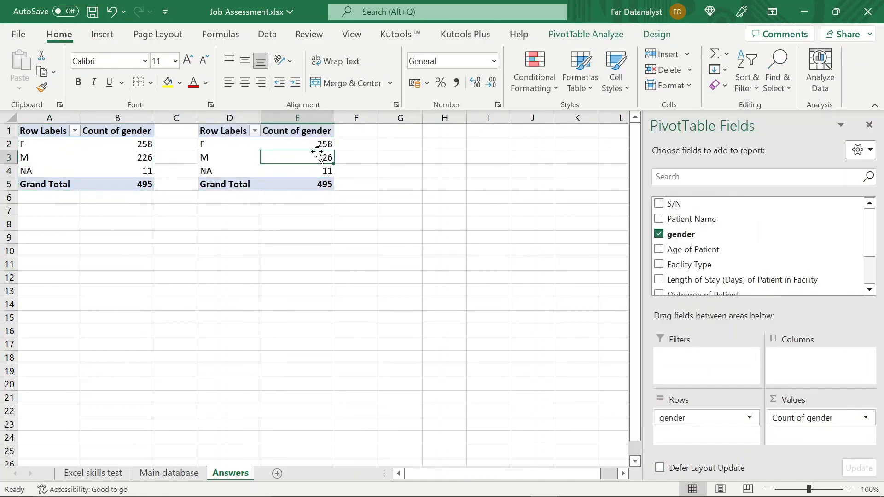
- Show the copied pivot table's gender counts as % of Column Total and check the resulting percentages
{"action": "left_click", "coordinate": [317, 144]}
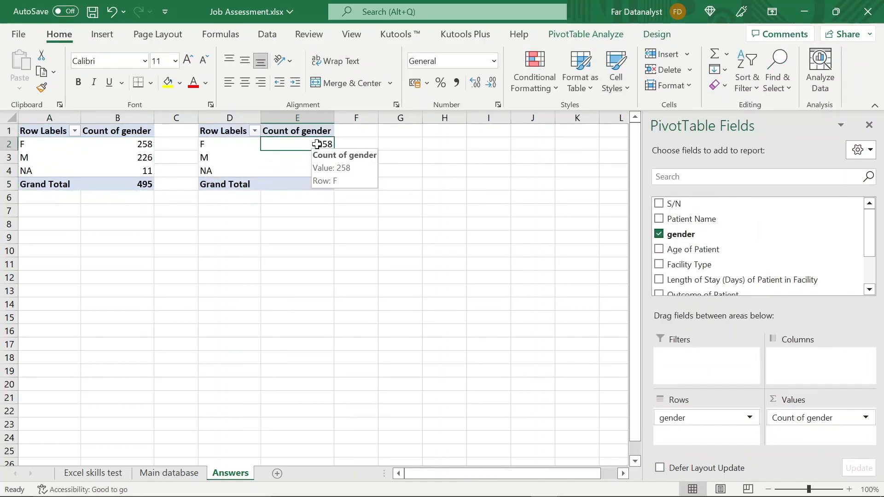
{"action": "left_click", "coordinate": [317, 183]}
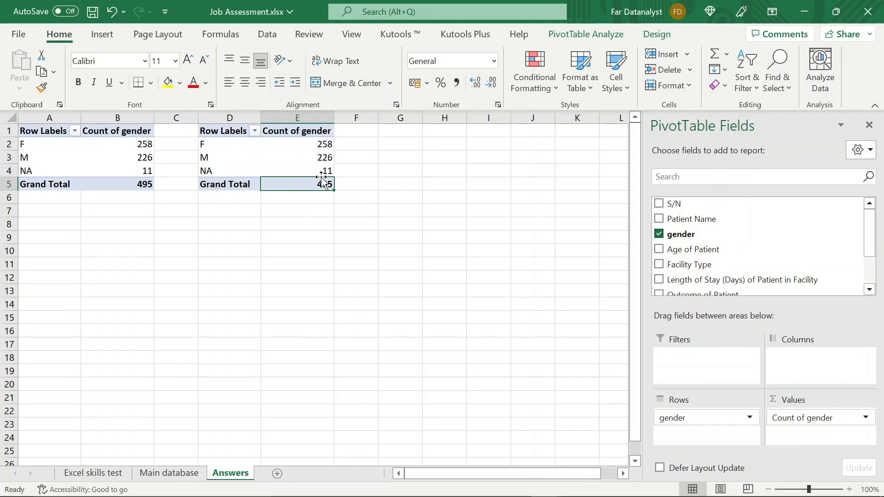
{"action": "right_click", "coordinate": [315, 147]}
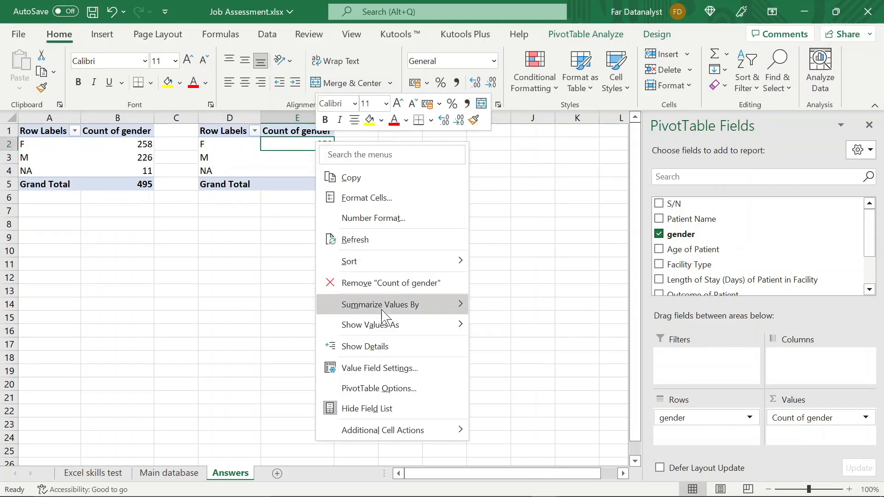
{"action": "mouse_move", "coordinate": [432, 327]}
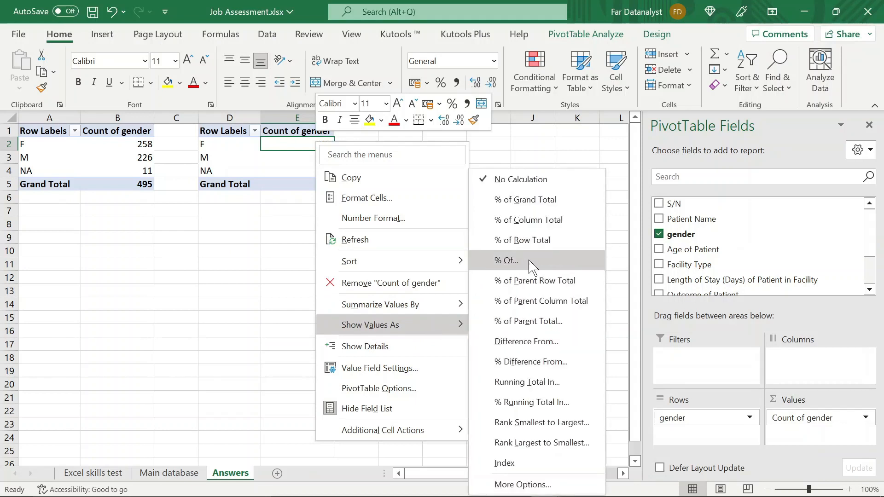
{"action": "left_click", "coordinate": [552, 227]}
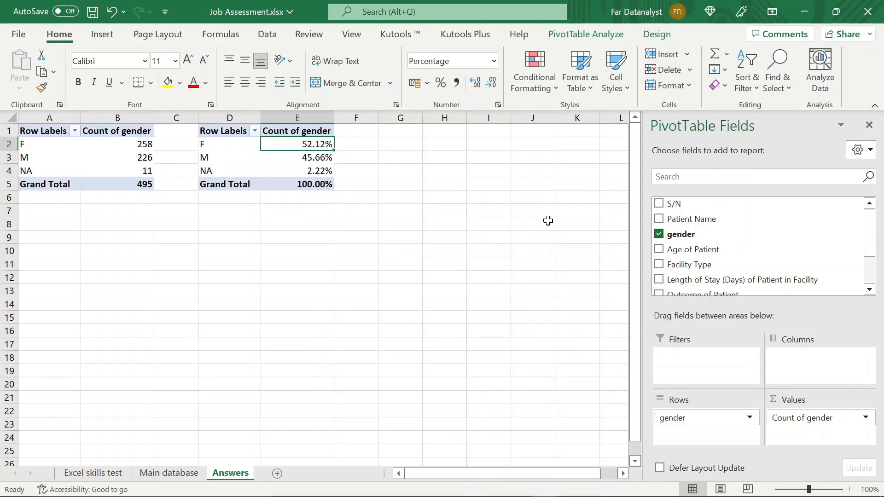
{"action": "left_click", "coordinate": [307, 195]}
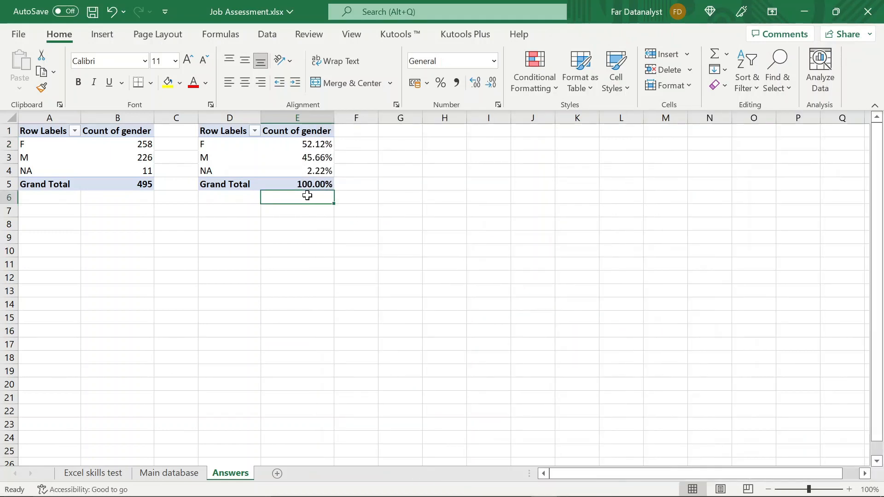
{"action": "left_click", "coordinate": [319, 184]}
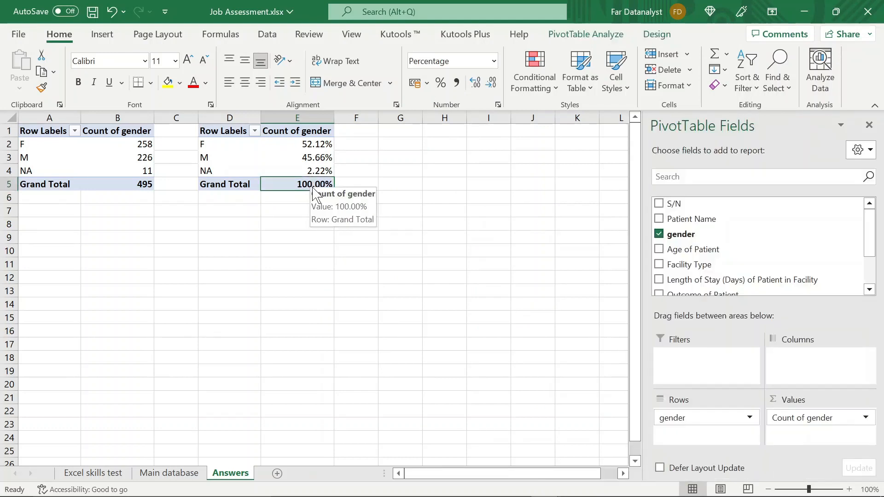
{"action": "left_click", "coordinate": [314, 158]}
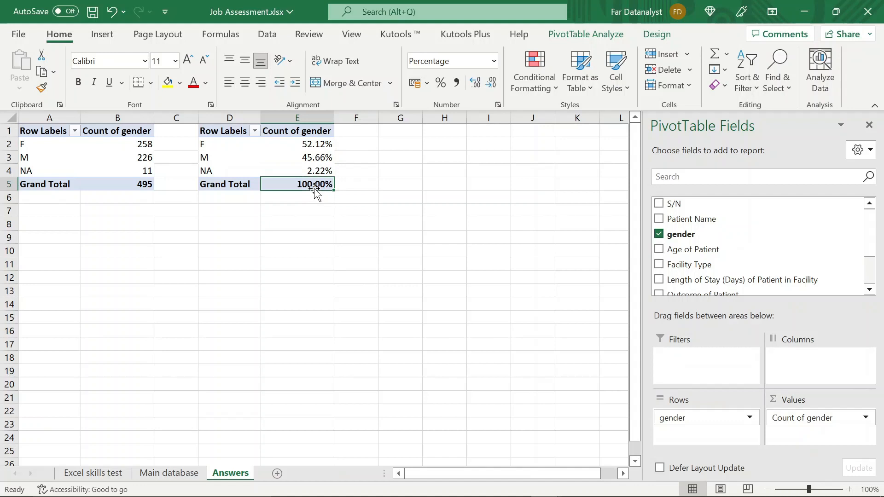
{"action": "left_click", "coordinate": [313, 170]}
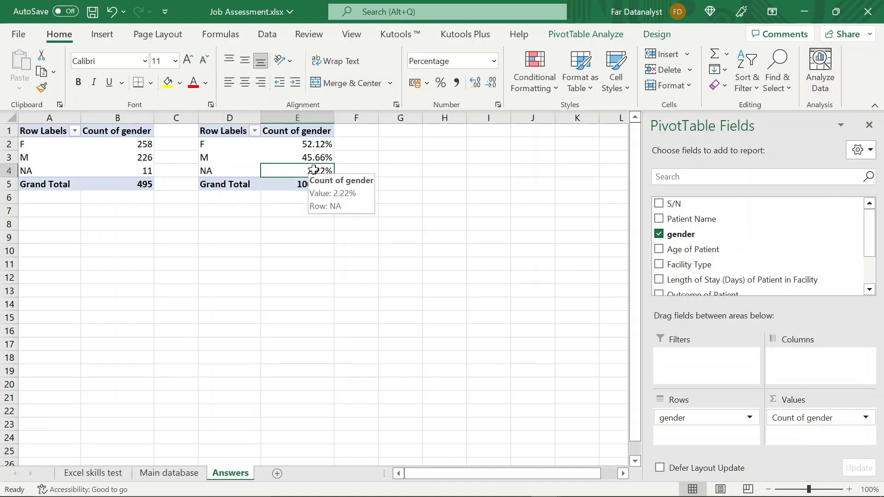
{"action": "key", "text": "Down"}
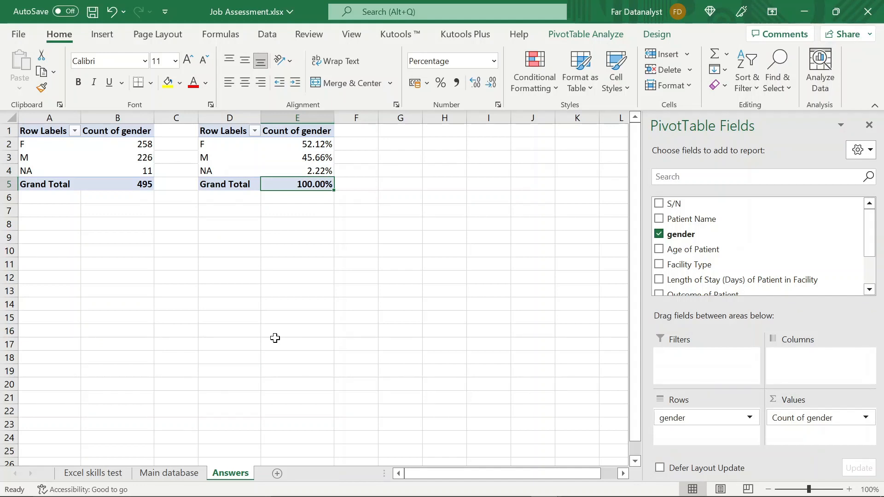
- Insert a 2-D pie chart from the percentage pivot table and hide all of its field buttons
{"action": "left_click", "coordinate": [304, 146]}
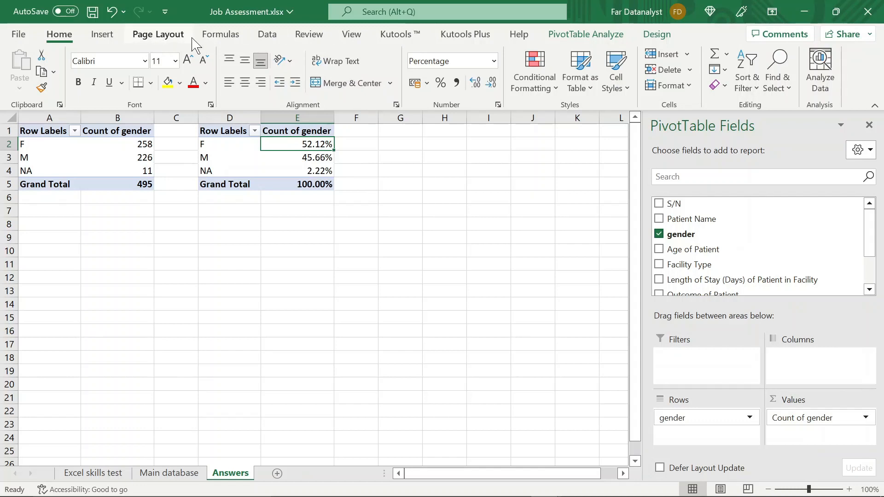
{"action": "left_click", "coordinate": [109, 40]}
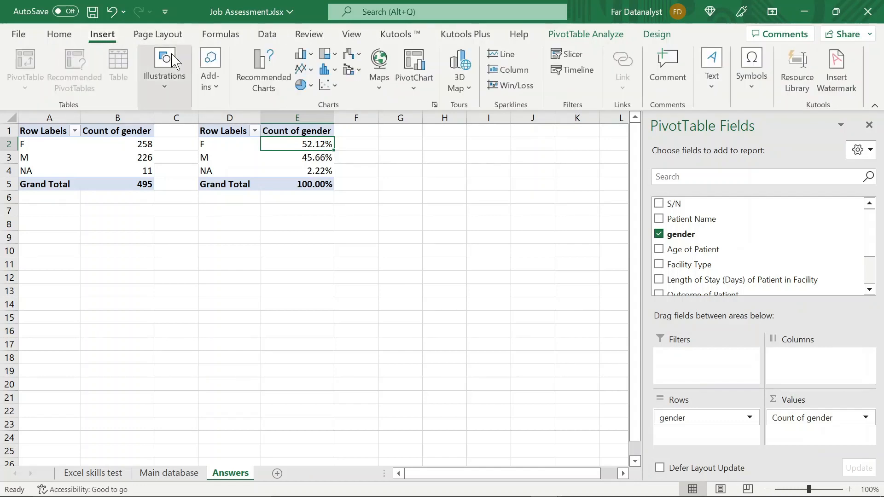
{"action": "left_click", "coordinate": [313, 89]}
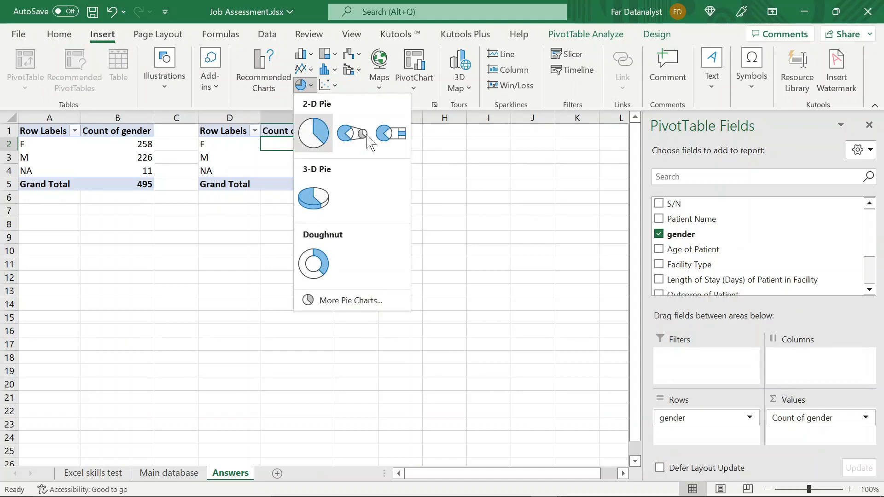
{"action": "left_click", "coordinate": [313, 138]}
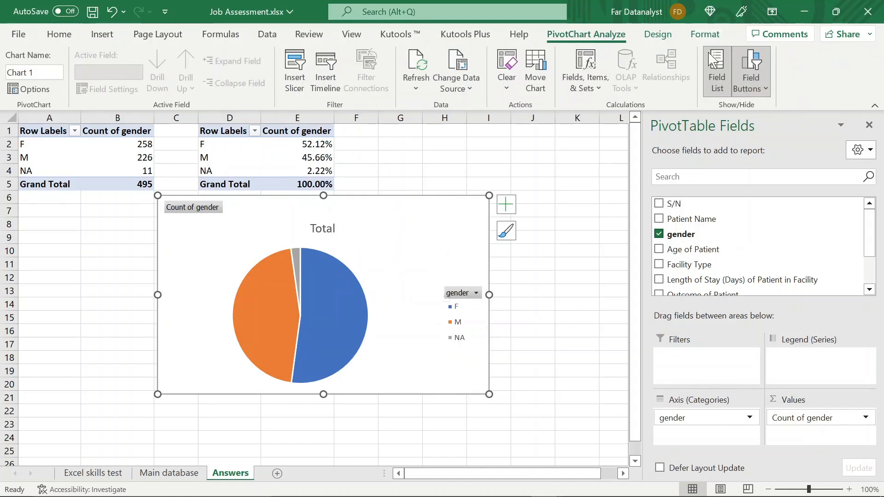
{"action": "left_click", "coordinate": [751, 69]}
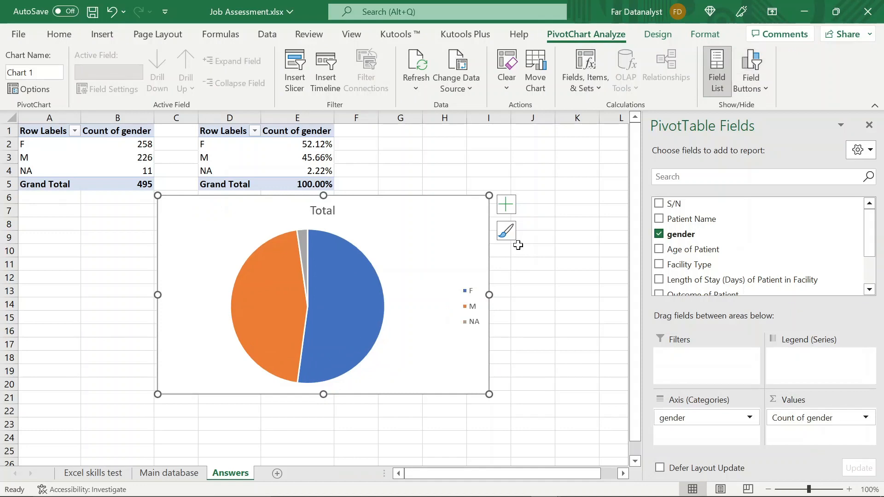
- Show data labels on the gender pie chart and save the workbook
{"action": "left_click", "coordinate": [509, 207]}
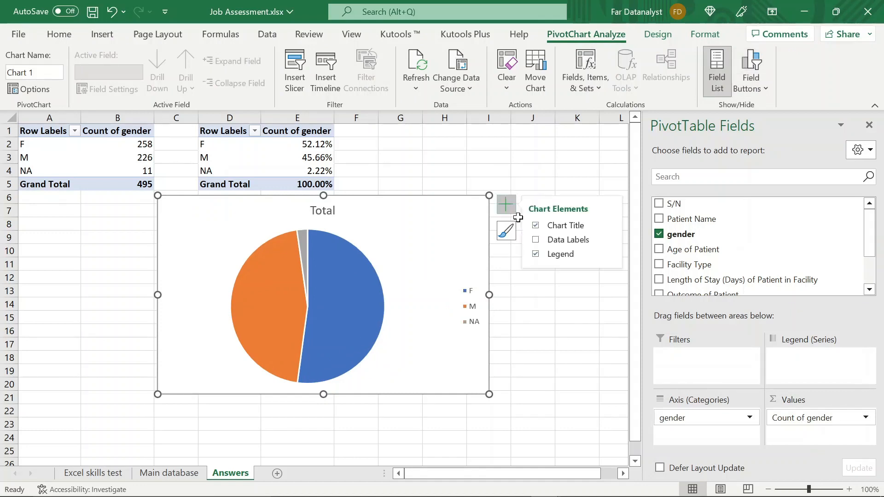
{"action": "left_click", "coordinate": [535, 240]}
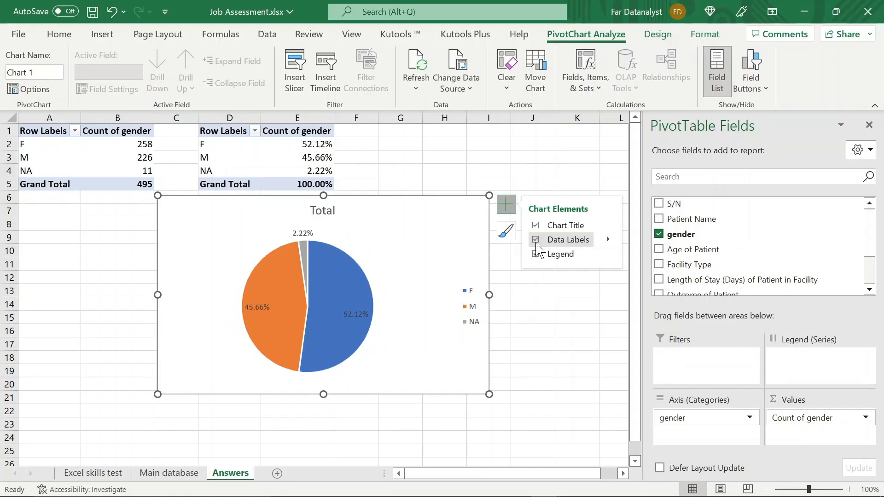
{"action": "left_click", "coordinate": [513, 301]}
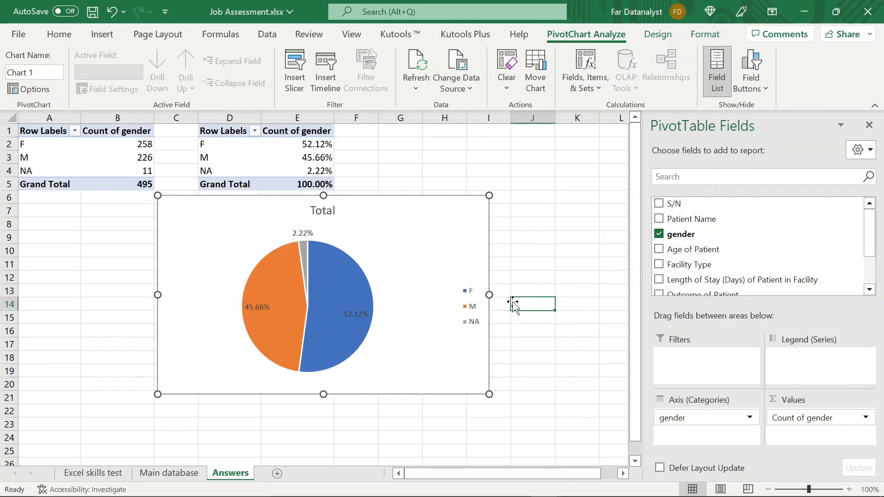
{"action": "key", "text": "ctrl+s"}
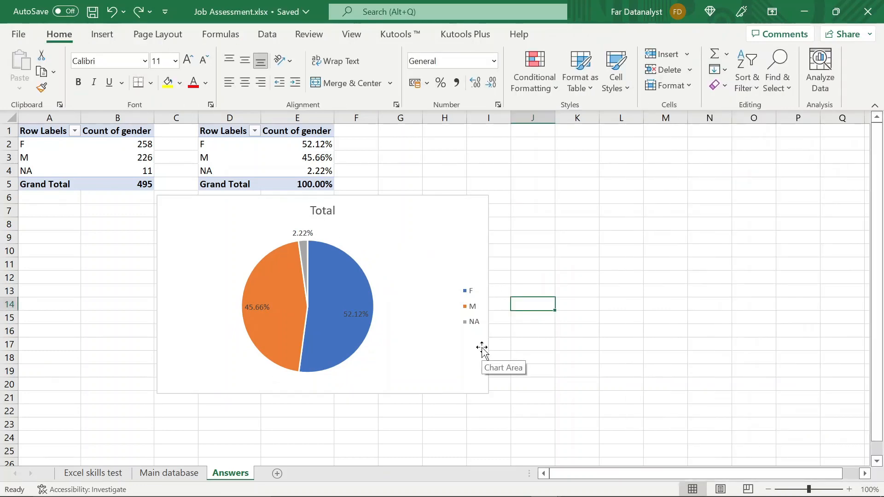
- Change the pie chart's title to "Count of gender by gender in percentage"
{"action": "left_click", "coordinate": [327, 209]}
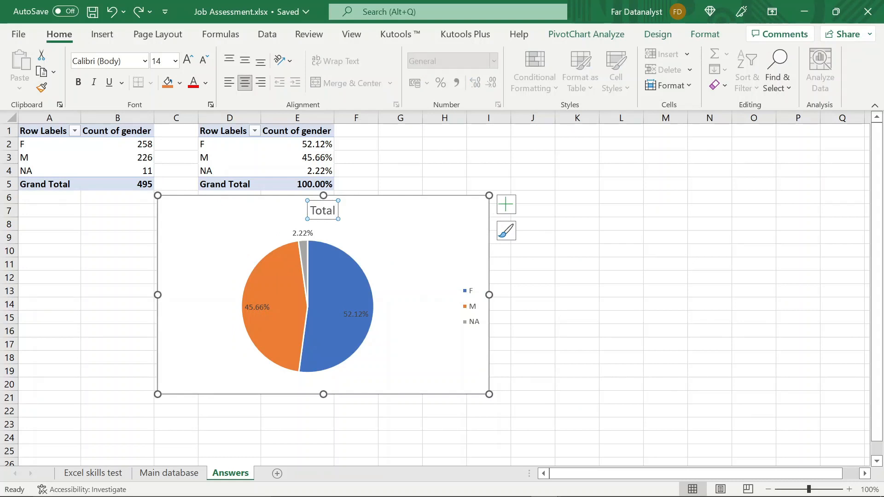
{"action": "double_click", "coordinate": [332, 208]}
{"action": "type", "text": "Count of gend"}
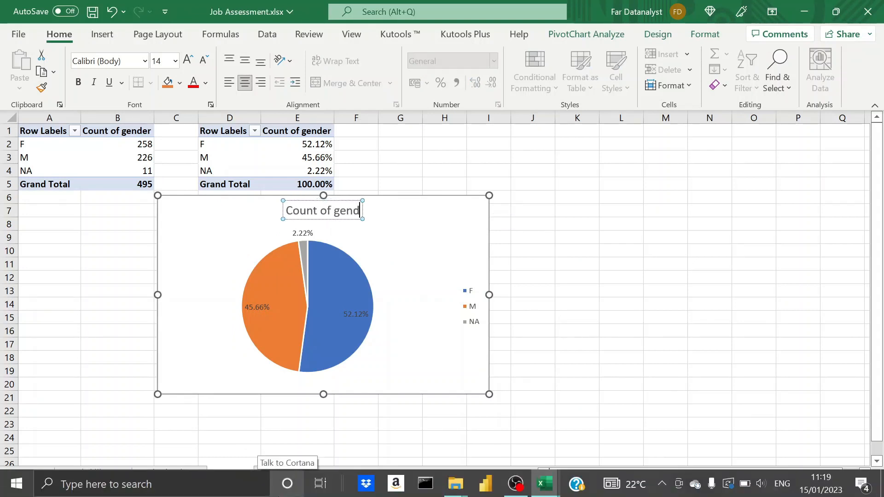
{"action": "type", "text": "er by gender in percent"}
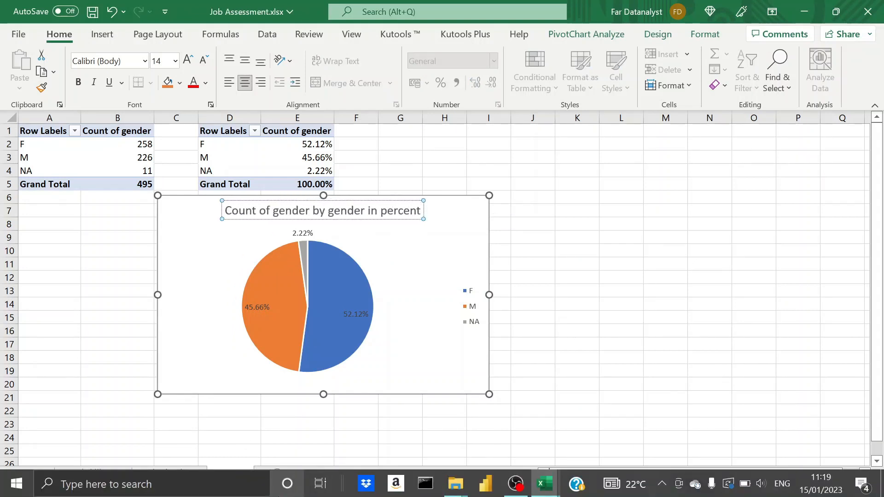
{"action": "type", "text": "age"}
{"action": "left_click", "coordinate": [564, 279]}
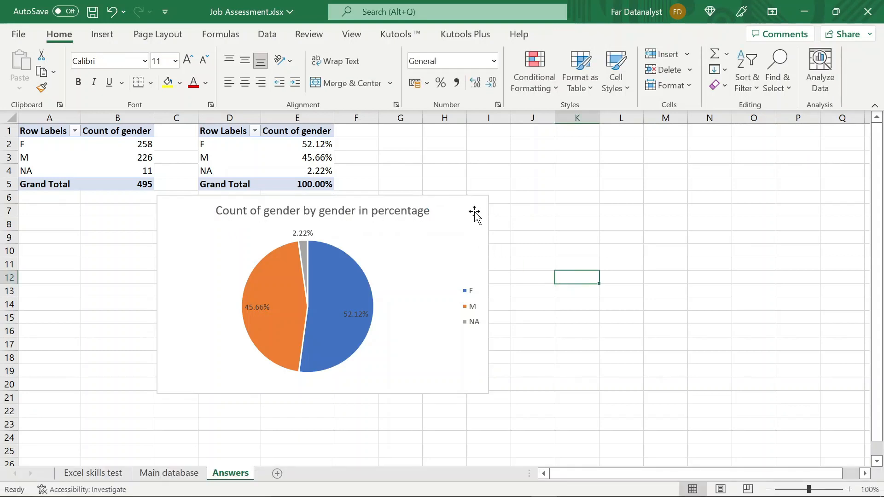
- Shrink the pie chart to about 6.41 cm by 9.97 cm and move it beside the percentage pivot table, starting at column F
{"action": "left_click", "coordinate": [476, 214]}
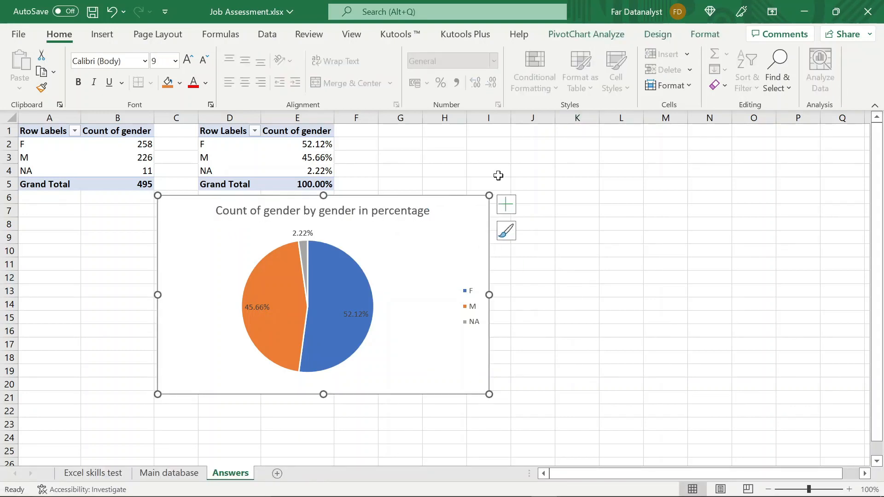
{"action": "left_click_drag", "start_coordinate": [490, 195], "coordinate": [416, 227]}
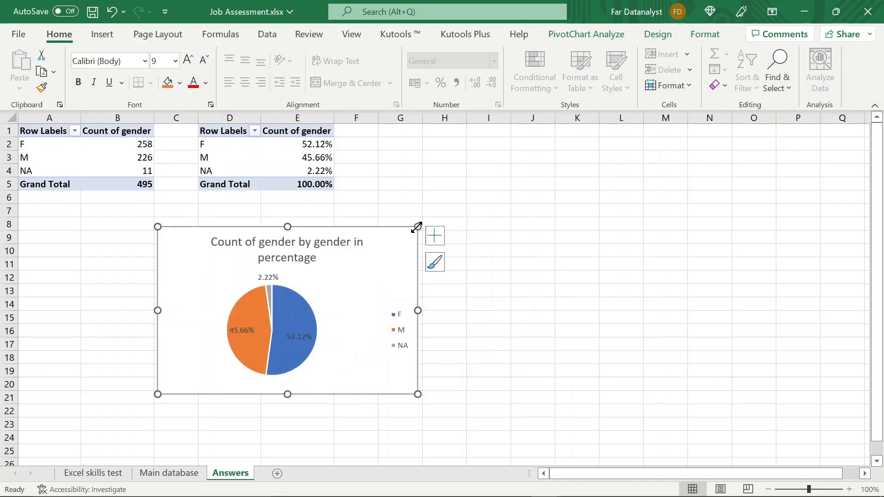
{"action": "left_click_drag", "start_coordinate": [337, 231], "coordinate": [523, 127]}
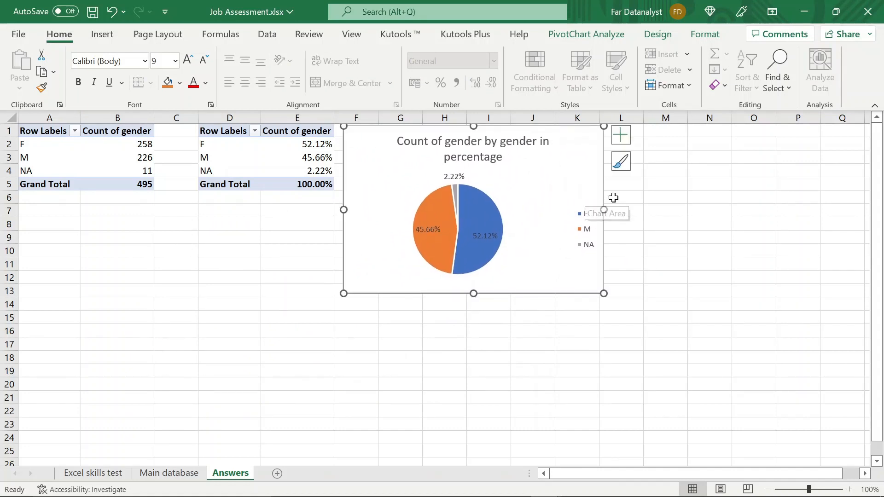
- Remove the pie chart's outline and hide the gridlines on the Answers sheet
{"action": "left_click", "coordinate": [709, 36]}
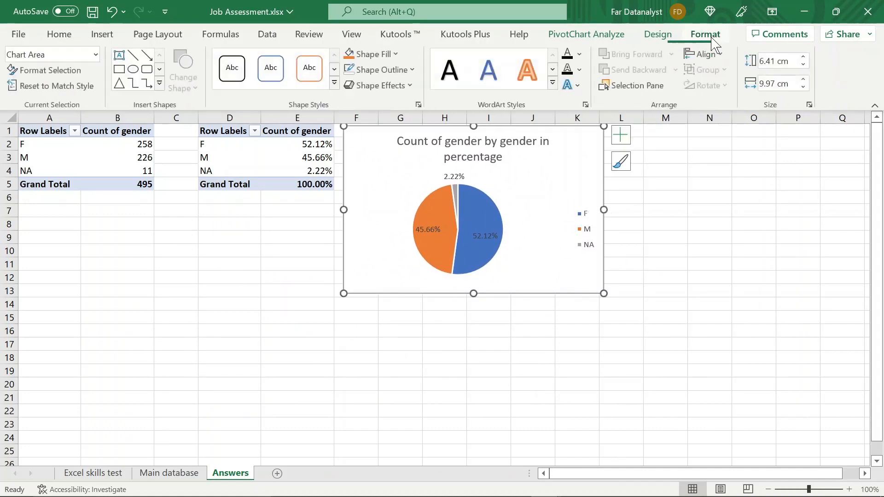
{"action": "left_click", "coordinate": [400, 70]}
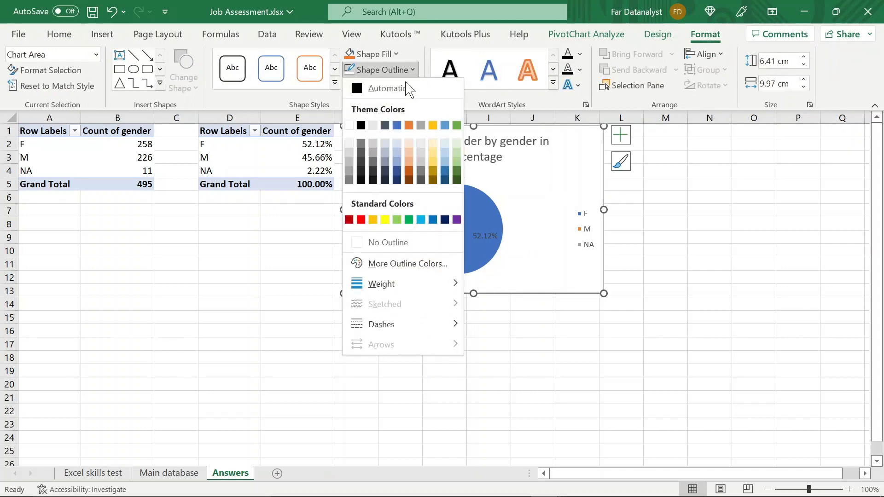
{"action": "left_click", "coordinate": [374, 243]}
{"action": "left_click", "coordinate": [270, 278]}
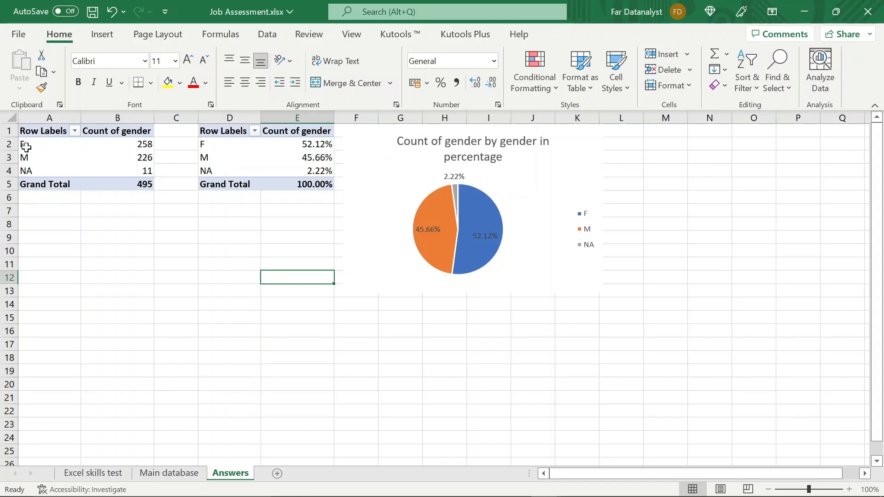
{"action": "left_click", "coordinate": [350, 35]}
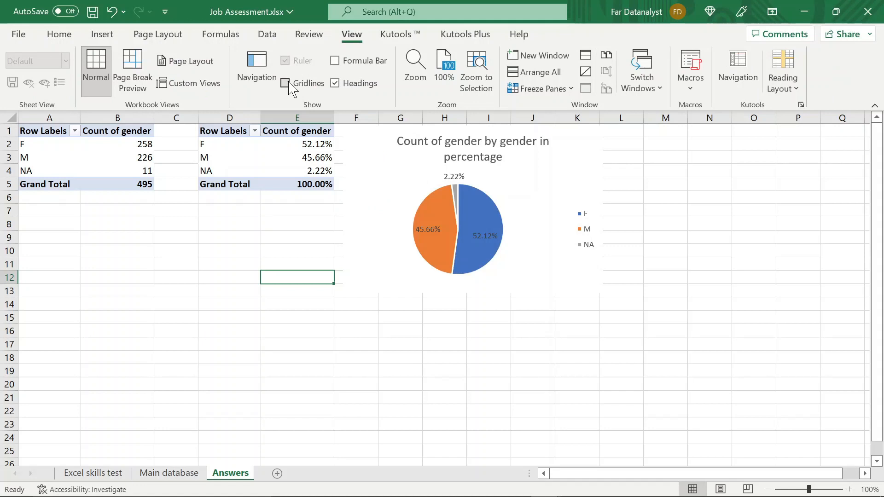
- Insert two blank rows above the gender pivot tables
{"action": "left_click", "coordinate": [6, 132]}
{"action": "left_click_drag", "start_coordinate": [7, 131], "coordinate": [7, 146]}
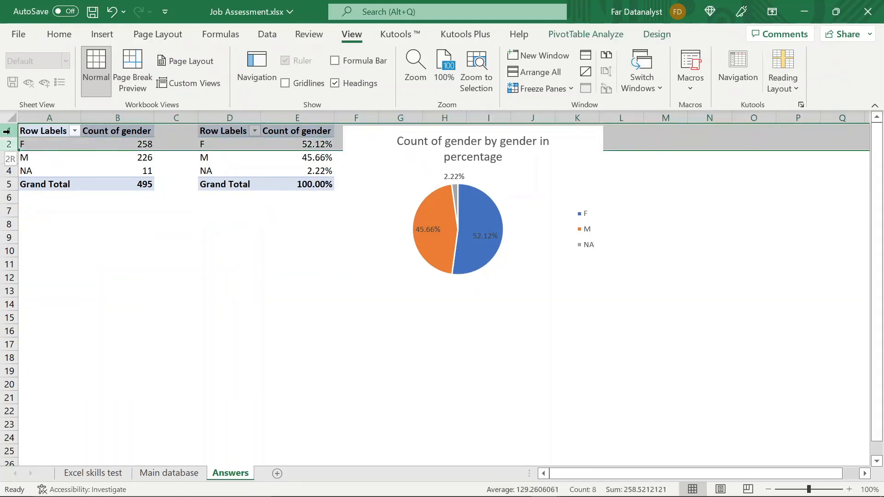
{"action": "right_click", "coordinate": [11, 137]}
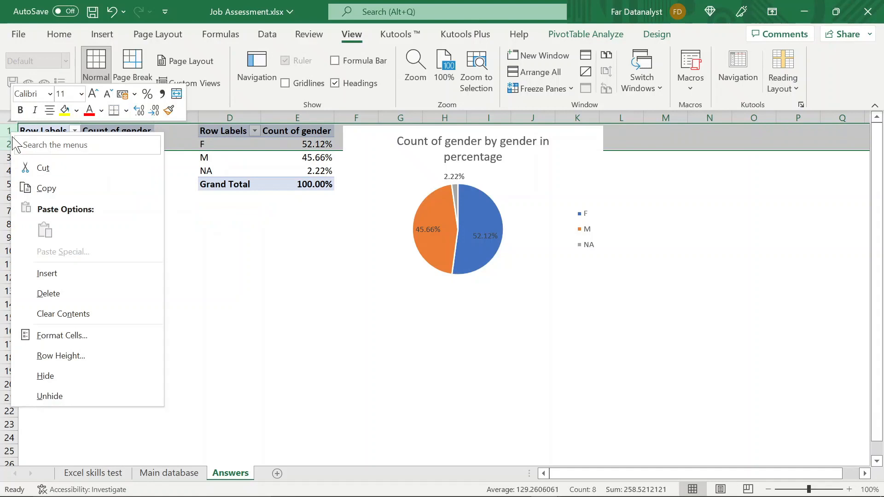
{"action": "left_click", "coordinate": [48, 273]}
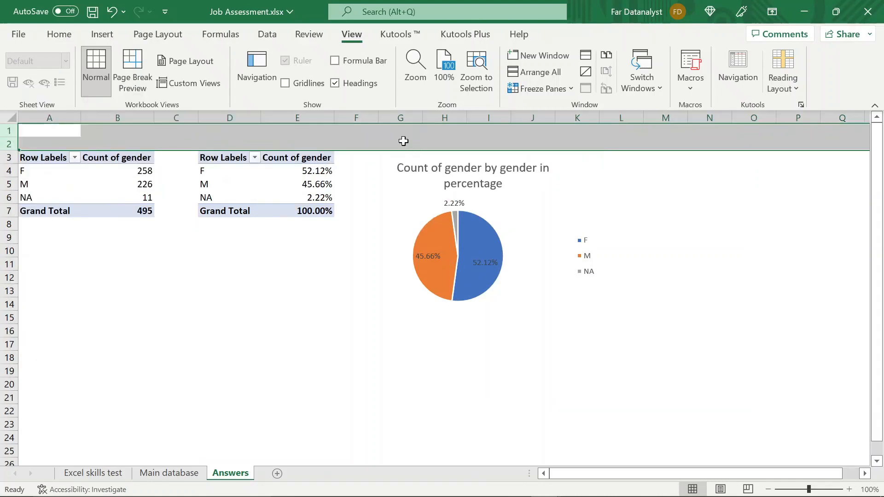
{"action": "left_click", "coordinate": [403, 141]}
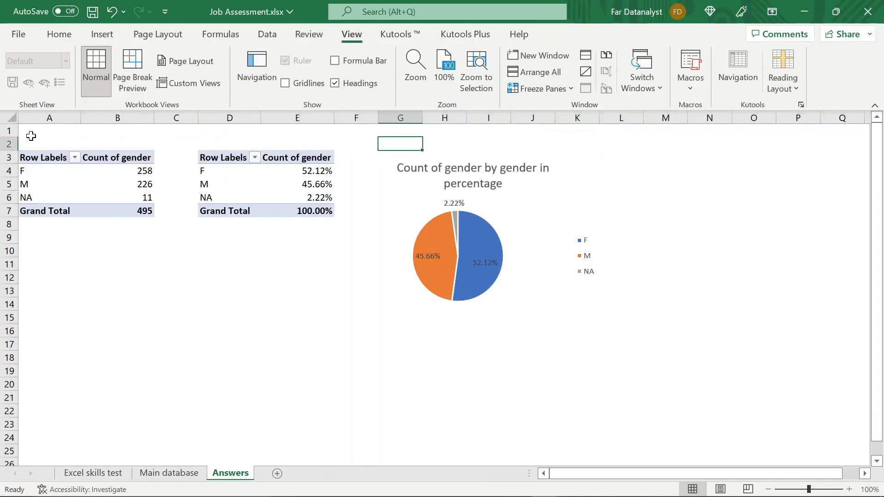
- Apply a bottom border to cells A1:R1 above the gender pivot tables and chart
{"action": "left_click", "coordinate": [25, 136]}
{"action": "key", "text": "shift+Right"}
{"action": "key", "text": "shift+Right"}
{"action": "key", "text": "shift+Right"}
{"action": "key", "text": "shift+Right"}
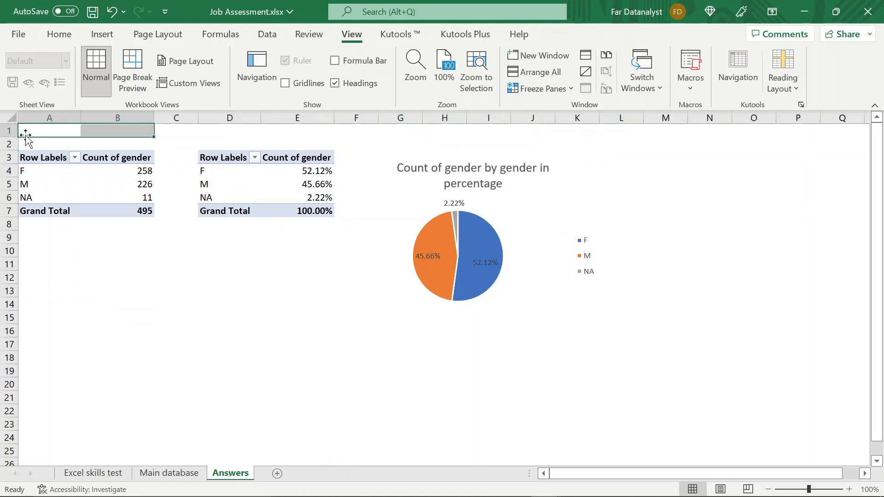
{"action": "key", "text": "shift+Right"}
{"action": "key", "text": "shift+Right"}
{"action": "key", "text": "shift+Right"}
{"action": "key", "text": "shift+Right"}
{"action": "key", "text": "shift+Right"}
{"action": "key", "text": "shift+Right"}
{"action": "key", "text": "shift+Right"}
{"action": "key", "text": "shift+Right"}
{"action": "key", "text": "shift+Right"}
{"action": "key", "text": "shift+Right"}
{"action": "key", "text": "shift+Right"}
{"action": "key", "text": "shift+Right"}
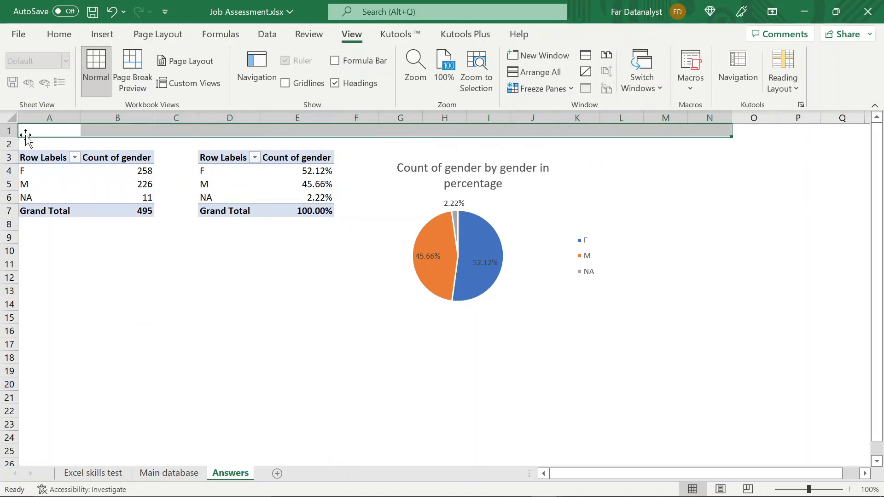
{"action": "key", "text": "shift+Right"}
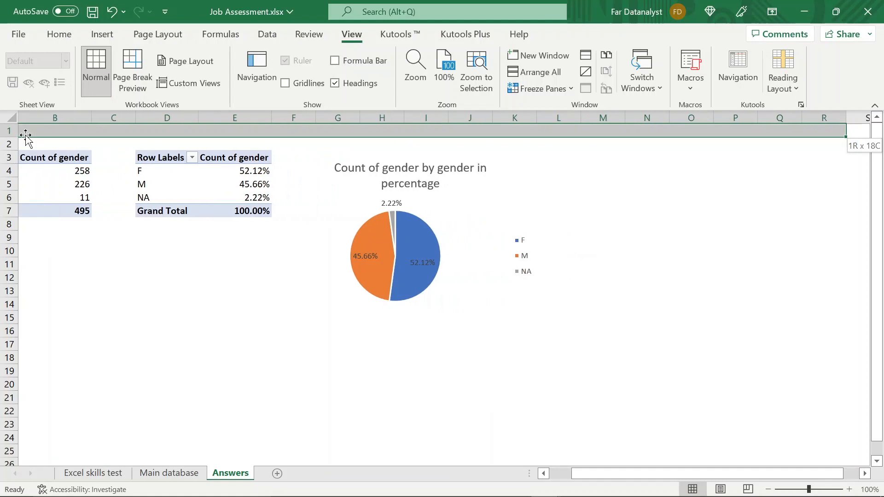
{"action": "left_click", "coordinate": [53, 38]}
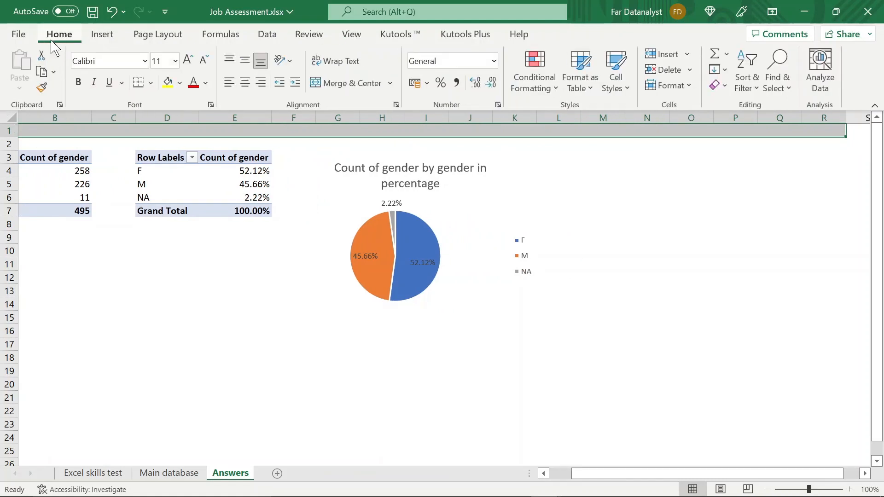
{"action": "left_click", "coordinate": [140, 83]}
{"action": "left_click", "coordinate": [208, 288]}
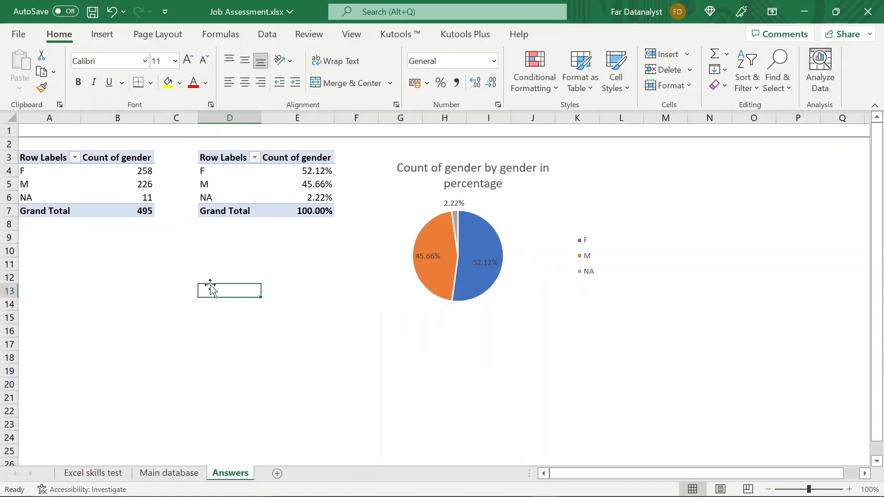
- Merge and centre cells A1:R1 above the gender pivot tables and chart
{"action": "left_click", "coordinate": [442, 133]}
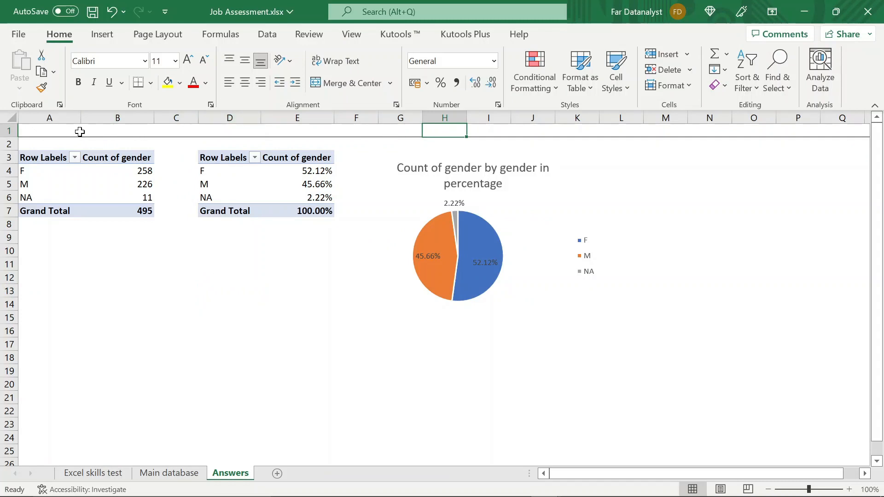
{"action": "left_click", "coordinate": [39, 132]}
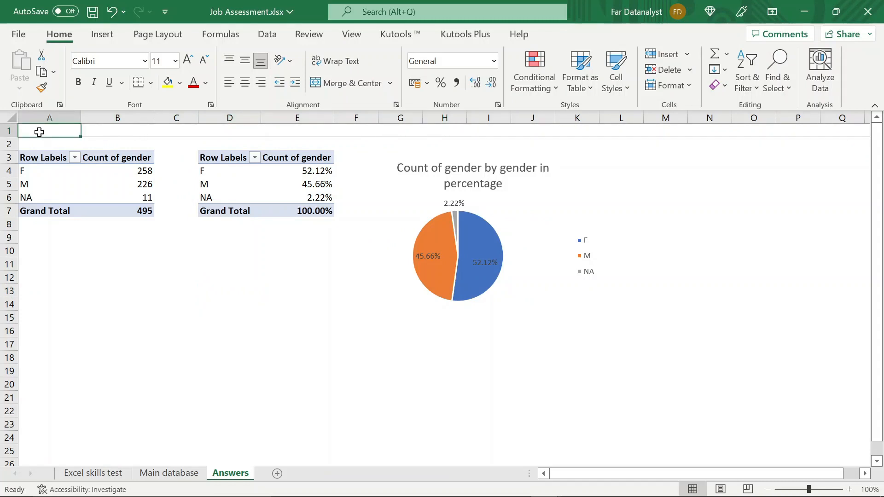
{"action": "key", "text": "shift+space"}
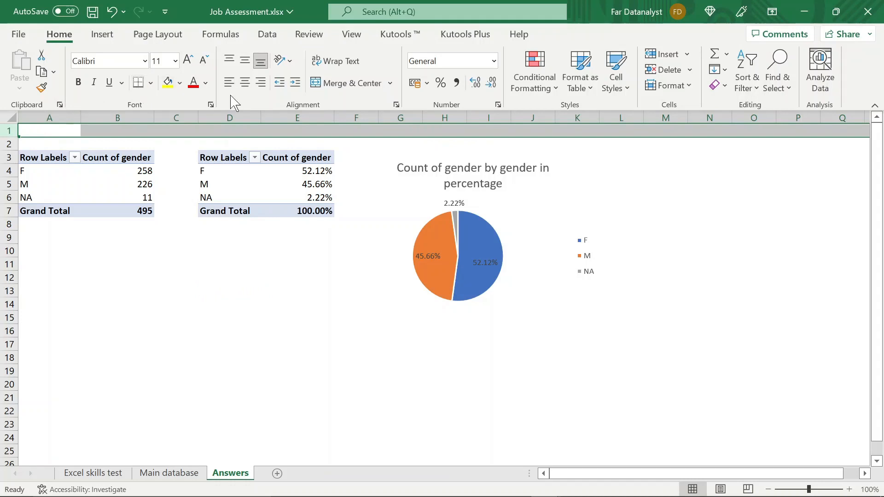
{"action": "left_click", "coordinate": [48, 134]}
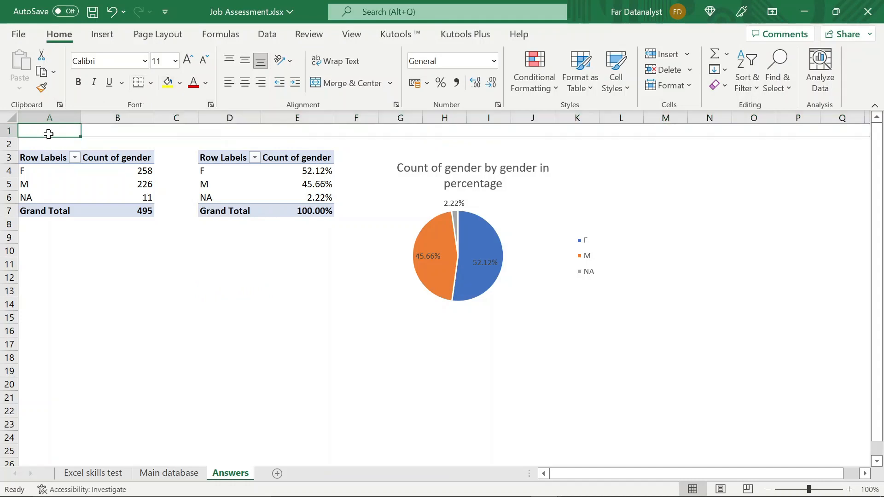
{"action": "key", "text": "shift+Right"}
{"action": "key", "text": "shift+Right"}
{"action": "key", "text": "shift+Right"}
{"action": "key", "text": "shift+Right"}
{"action": "key", "text": "shift+Right"}
{"action": "key", "text": "shift+Right"}
{"action": "key", "text": "shift+Right"}
{"action": "key", "text": "shift+Right"}
{"action": "key", "text": "shift+Right"}
{"action": "key", "text": "shift+Right"}
{"action": "key", "text": "shift+Right"}
{"action": "key", "text": "shift+Right"}
{"action": "key", "text": "shift+Right"}
{"action": "key", "text": "shift+Right"}
{"action": "key", "text": "shift+Right"}
{"action": "key", "text": "shift+Right"}
{"action": "key", "text": "shift+Right"}
{"action": "key", "text": "shift+Right"}
{"action": "key", "text": "shift+Right"}
{"action": "key", "text": "shift+Right"}
{"action": "key", "text": "shift+Left"}
{"action": "key", "text": "shift+Left"}
{"action": "key", "text": "shift+Left"}
{"action": "key", "text": "shift+Left"}
{"action": "key", "text": "shift+Left"}
{"action": "key", "text": "shift+Left"}
{"action": "key", "text": "shift+Left"}
{"action": "key", "text": "shift+Left"}
{"action": "key", "text": "shift+Left"}
{"action": "key", "text": "shift+Left"}
{"action": "key", "text": "shift+Left"}
{"action": "key", "text": "shift+Left"}
{"action": "key", "text": "shift+Left"}
{"action": "key", "text": "shift+Left"}
{"action": "key", "text": "shift+Left"}
{"action": "key", "text": "shift+Left"}
{"action": "key", "text": "shift+Left"}
{"action": "key", "text": "shift+Left"}
{"action": "key", "text": "shift+Left"}
{"action": "key", "text": "shift+Left"}
{"action": "key", "text": "shift+Right"}
{"action": "key", "text": "shift+Right"}
{"action": "key", "text": "shift+Right"}
{"action": "key", "text": "shift+Right"}
{"action": "key", "text": "shift+Right"}
{"action": "key", "text": "shift+Right"}
{"action": "key", "text": "shift+Right"}
{"action": "key", "text": "shift+Right"}
{"action": "key", "text": "shift+Right"}
{"action": "key", "text": "shift+Right"}
{"action": "key", "text": "shift+Right"}
{"action": "key", "text": "shift+Right"}
{"action": "key", "text": "shift+Right"}
{"action": "key", "text": "shift+Right"}
{"action": "key", "text": "shift+Right"}
{"action": "key", "text": "shift+Right"}
{"action": "key", "text": "shift+Right"}
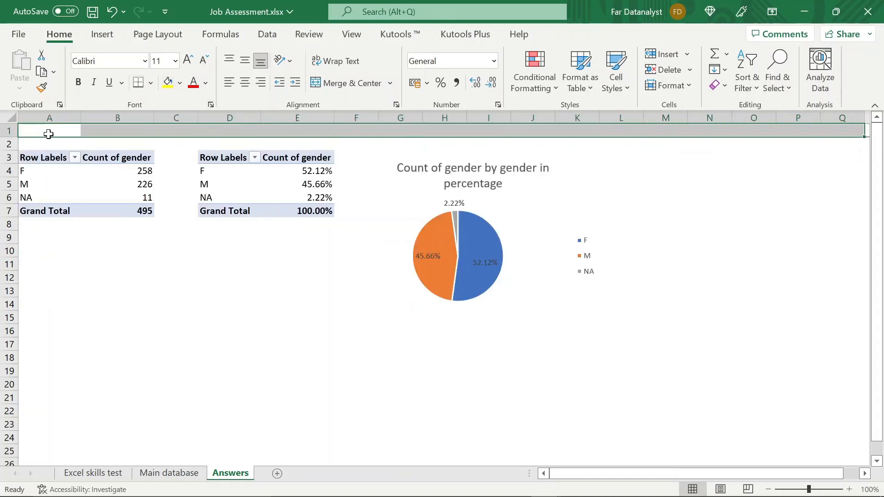
{"action": "key", "text": "shift+Left"}
{"action": "key", "text": "shift+Left"}
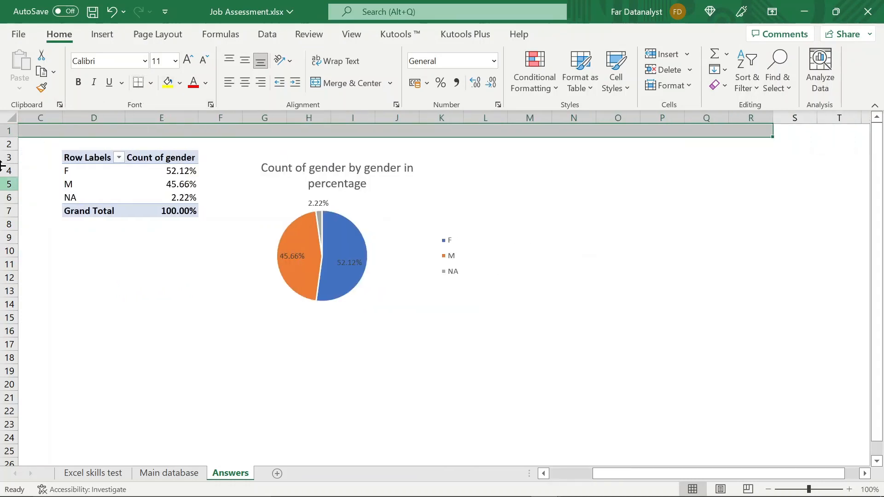
{"action": "left_click", "coordinate": [339, 83]}
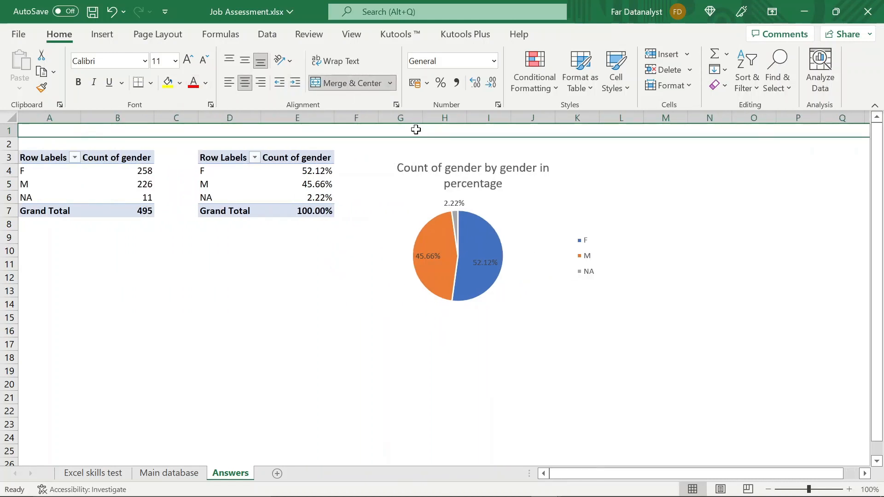
- Enter the heading "Q1" in the merged row 1 cell and enlarge its font size to 18
{"action": "type", "text": "Q!"}
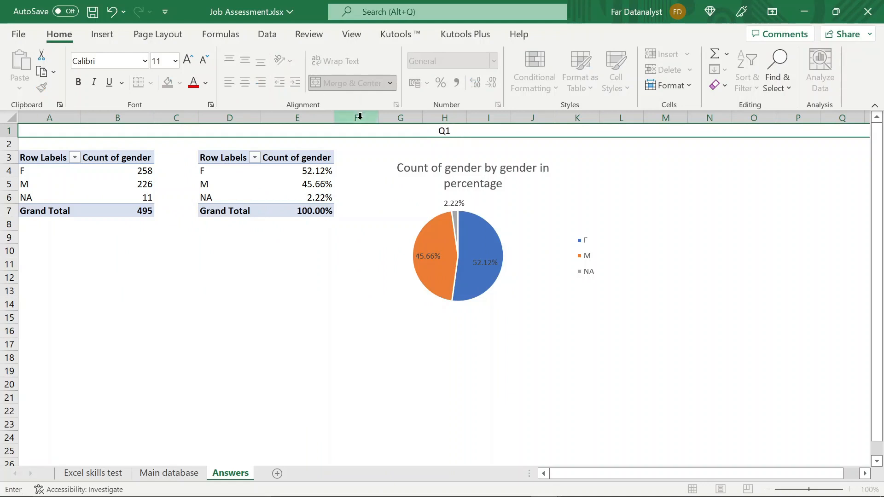
{"action": "left_click", "coordinate": [292, 290]}
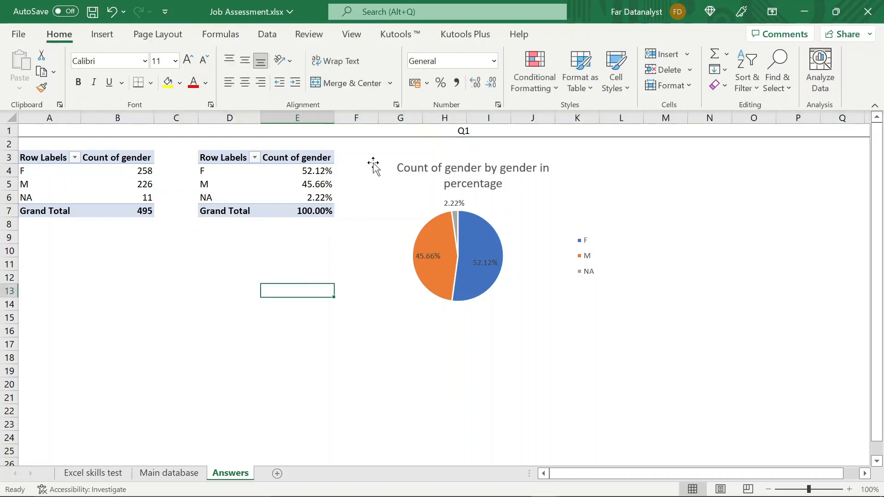
{"action": "left_click", "coordinate": [397, 131]}
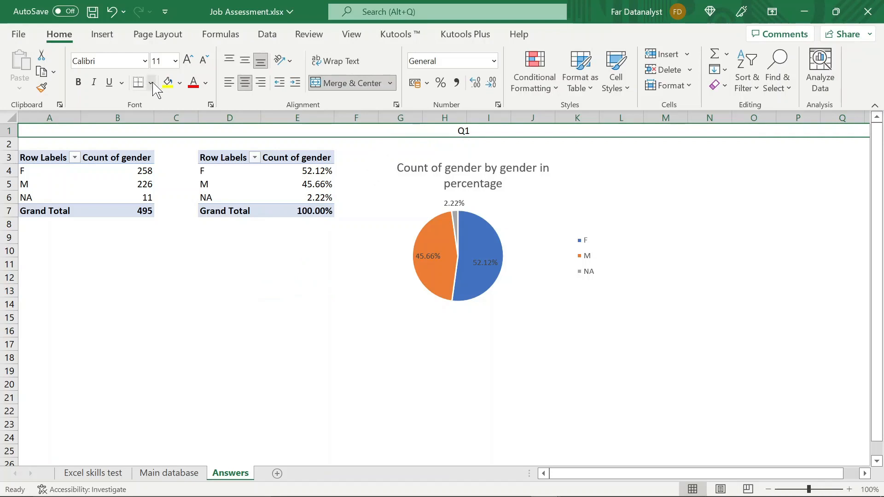
{"action": "left_click", "coordinate": [192, 64]}
{"action": "left_click", "coordinate": [193, 65]}
{"action": "left_click", "coordinate": [195, 66]}
{"action": "left_click", "coordinate": [195, 67]}
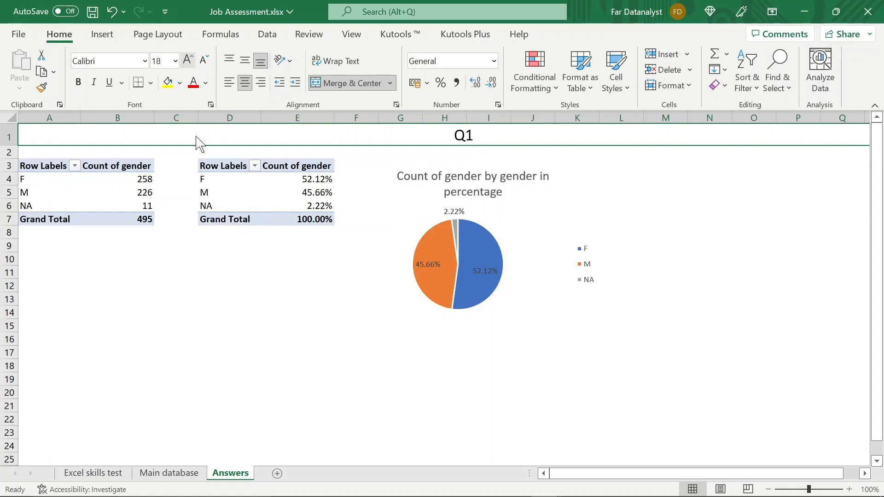
{"action": "left_click", "coordinate": [218, 351]}
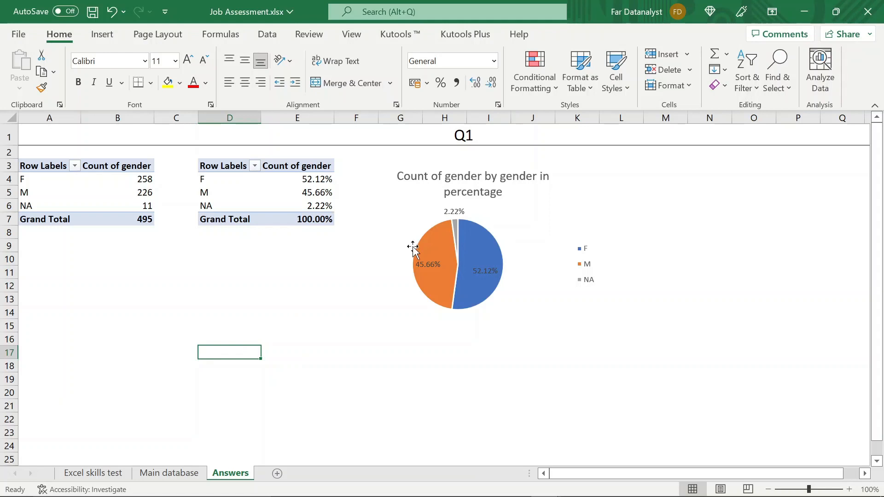
- Move the gender pie chart up to just below the Q1 heading line and left to the edge of column F
{"action": "left_click", "coordinate": [388, 173]}
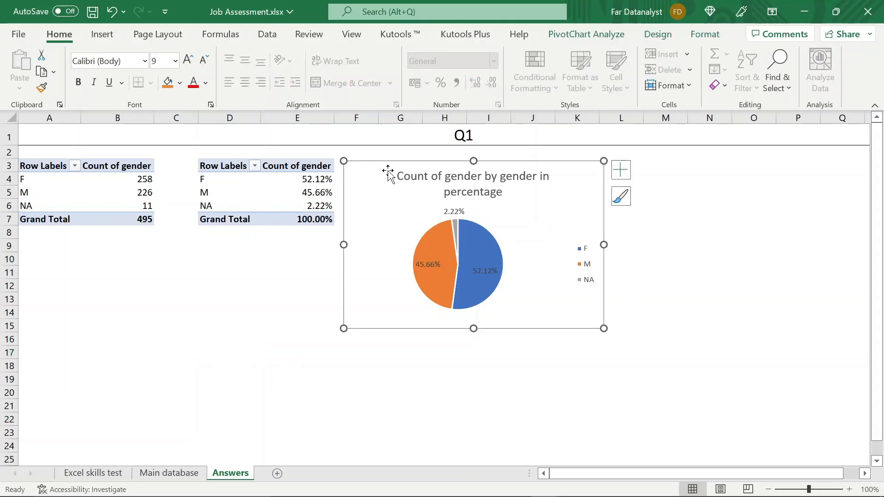
{"action": "left_click_drag", "start_coordinate": [385, 164], "coordinate": [385, 161]}
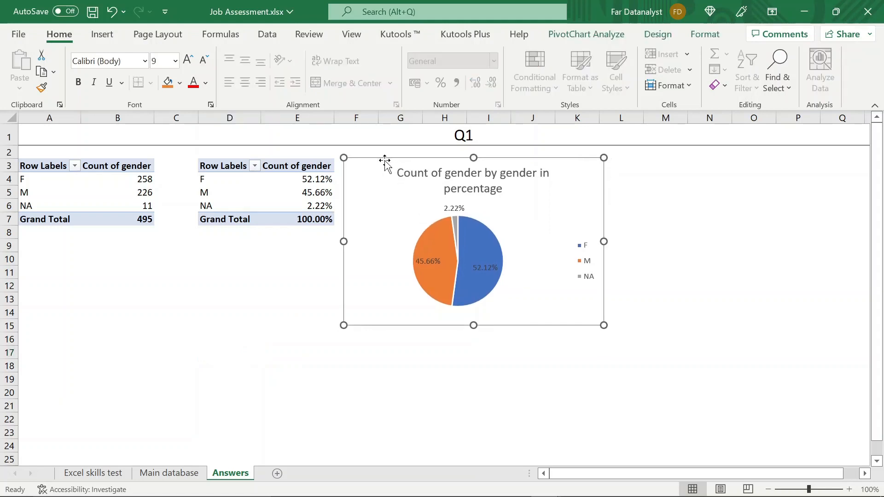
{"action": "key", "text": "Up"}
{"action": "key", "text": "Up"}
{"action": "key", "text": "Up"}
{"action": "key", "text": "Up"}
{"action": "key", "text": "Up"}
{"action": "key", "text": "Up"}
{"action": "key", "text": "Up"}
{"action": "key", "text": "Up"}
{"action": "key", "text": "Up"}
{"action": "key", "text": "Up"}
{"action": "key", "text": "Up"}
{"action": "key", "text": "Up"}
{"action": "key", "text": "Up"}
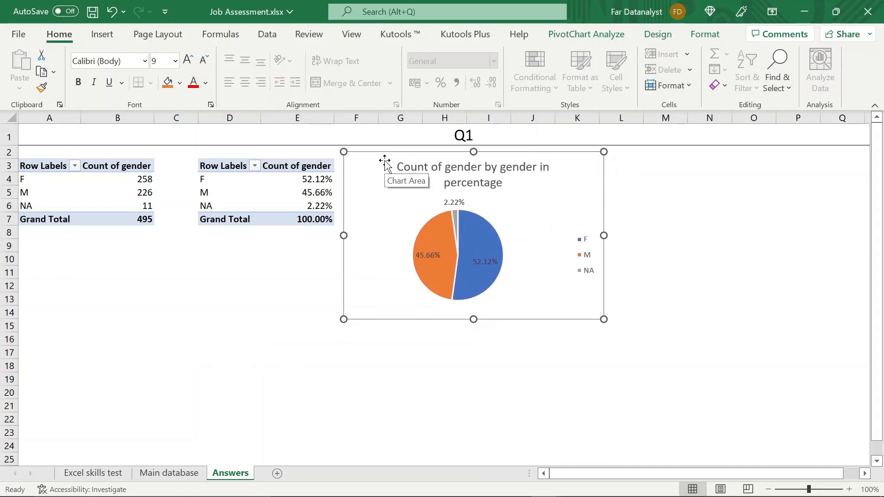
{"action": "key", "text": "Up"}
{"action": "key", "text": "Up"}
{"action": "key", "text": "Up"}
{"action": "key", "text": "Up"}
{"action": "key", "text": "Up"}
{"action": "key", "text": "Up"}
{"action": "key", "text": "Up"}
{"action": "key", "text": "Up"}
{"action": "key", "text": "Up"}
{"action": "key", "text": "Up"}
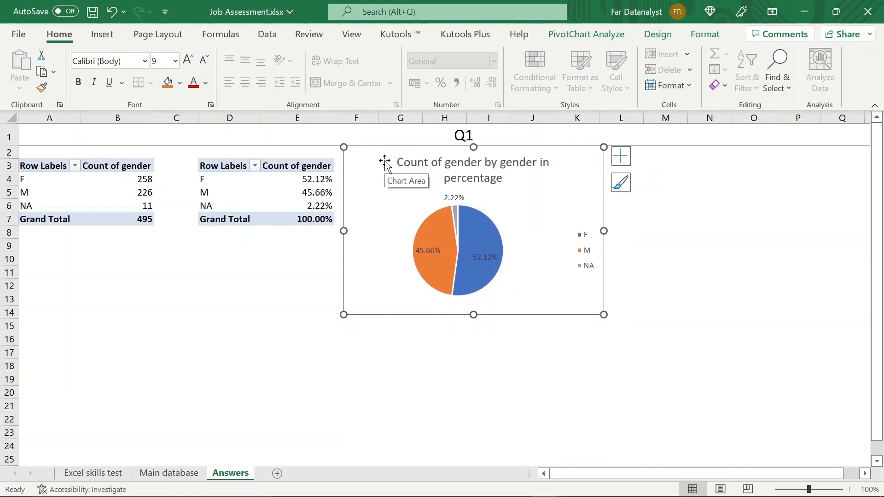
{"action": "key", "text": "Left"}
{"action": "key", "text": "Left"}
{"action": "key", "text": "Left"}
{"action": "key", "text": "Left"}
{"action": "key", "text": "Left"}
{"action": "key", "text": "Left"}
{"action": "key", "text": "Left"}
{"action": "key", "text": "Left"}
{"action": "key", "text": "Left"}
{"action": "key", "text": "Left"}
{"action": "key", "text": "Left"}
{"action": "key", "text": "Left"}
{"action": "key", "text": "Left"}
{"action": "key", "text": "Left"}
{"action": "key", "text": "Left"}
{"action": "key", "text": "Left"}
{"action": "key", "text": "Left"}
{"action": "key", "text": "Left"}
{"action": "key", "text": "Left"}
{"action": "key", "text": "Left"}
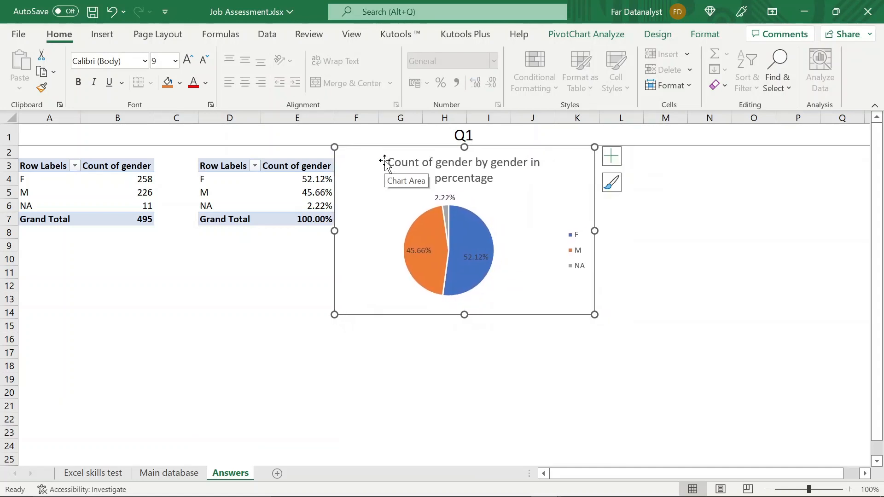
{"action": "left_click", "coordinate": [236, 300]}
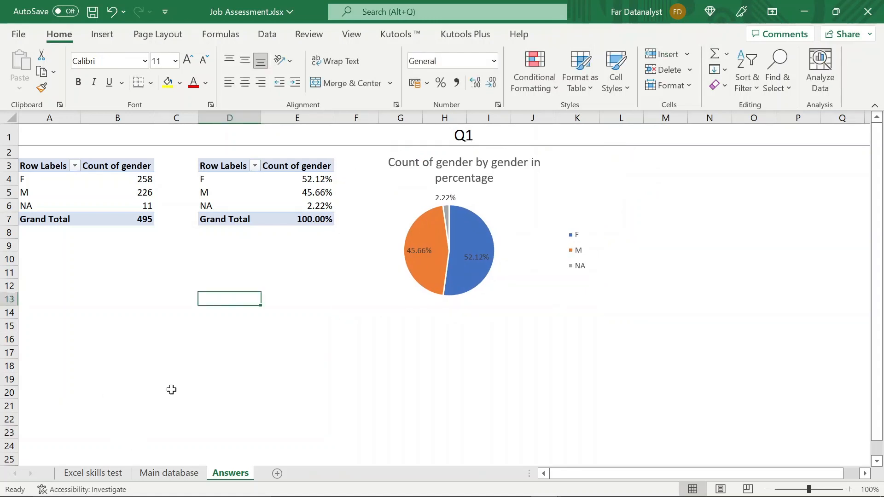
- Insert a pivot table from 'Main database'!A1:I496 at cell A11 of the Answers sheet, with Age of Patient as rows
{"action": "left_click", "coordinate": [173, 474]}
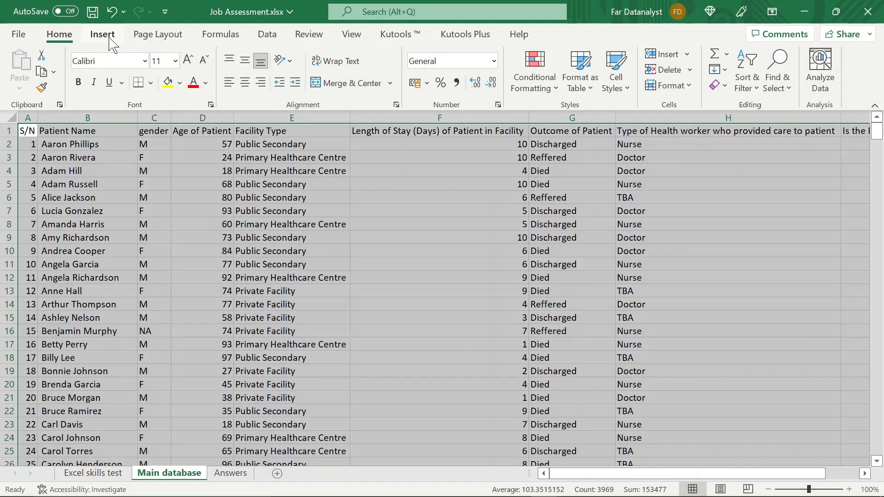
{"action": "left_click", "coordinate": [111, 44]}
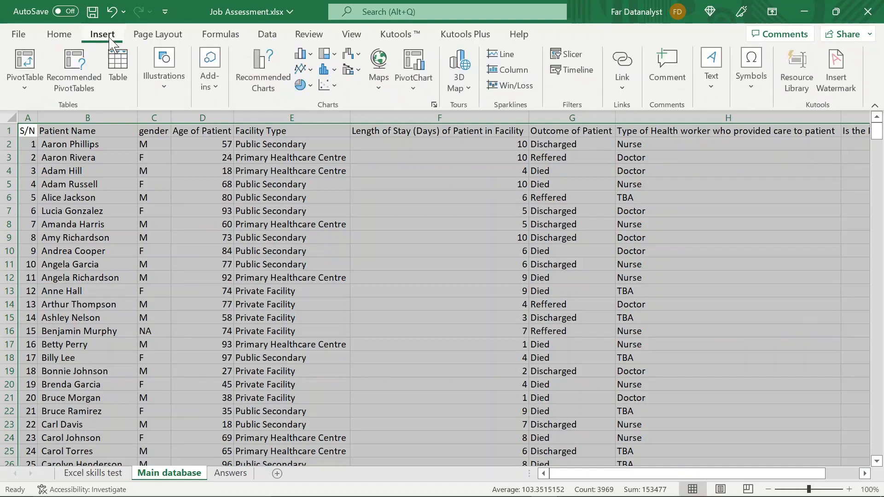
{"action": "left_click", "coordinate": [26, 65]}
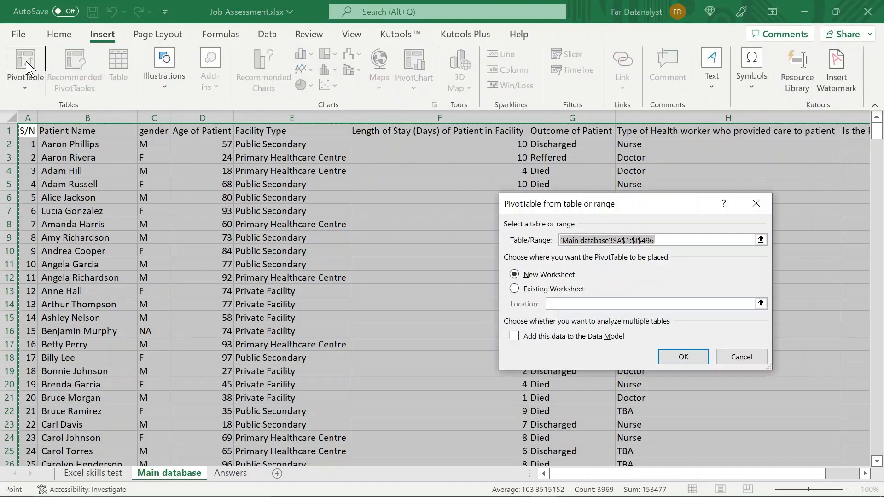
{"action": "left_click", "coordinate": [514, 289]}
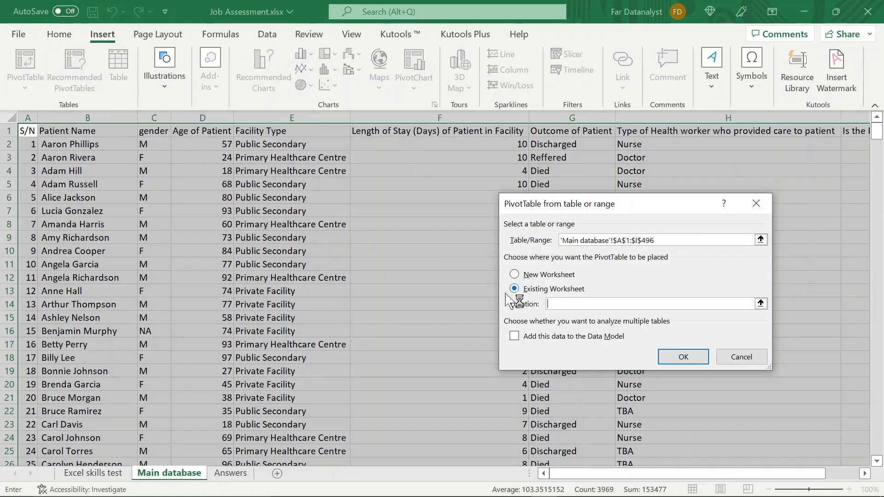
{"action": "left_click", "coordinate": [230, 474]}
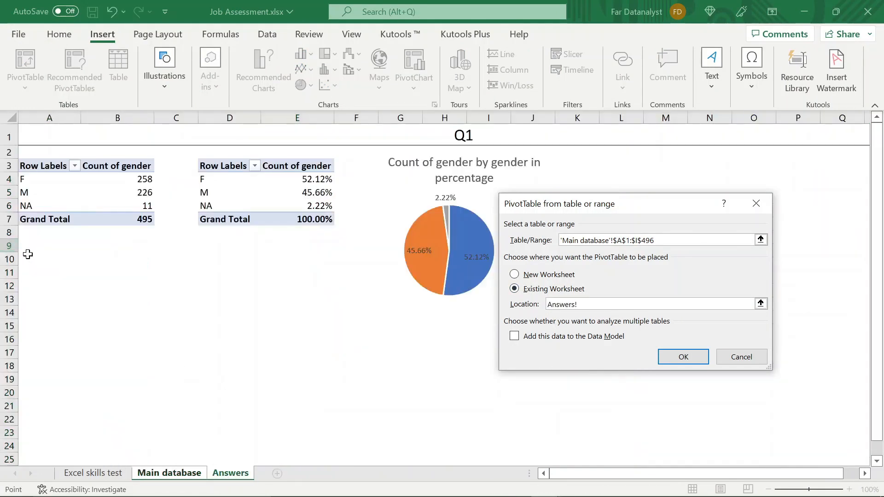
{"action": "left_click", "coordinate": [34, 247]}
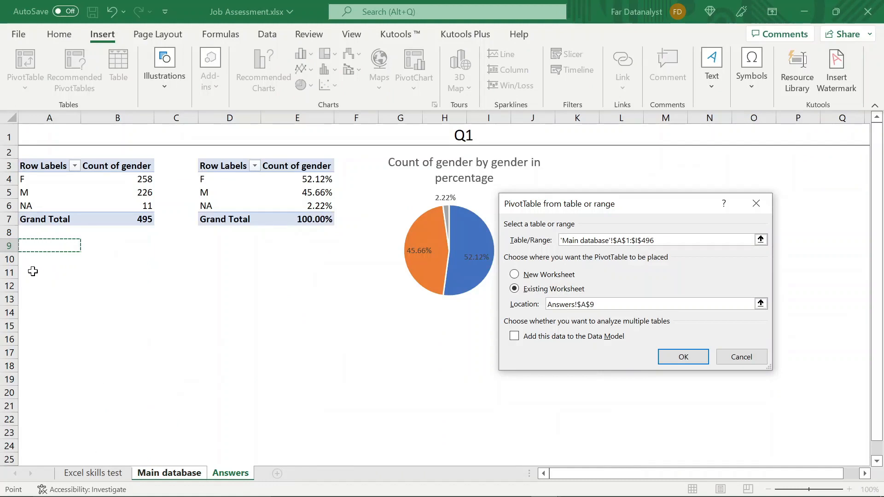
{"action": "left_click", "coordinate": [33, 272]}
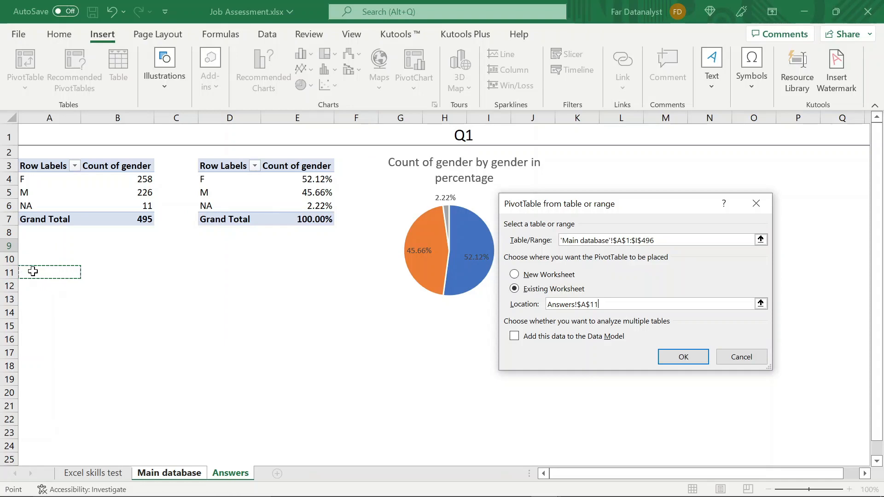
{"action": "key", "text": "Return"}
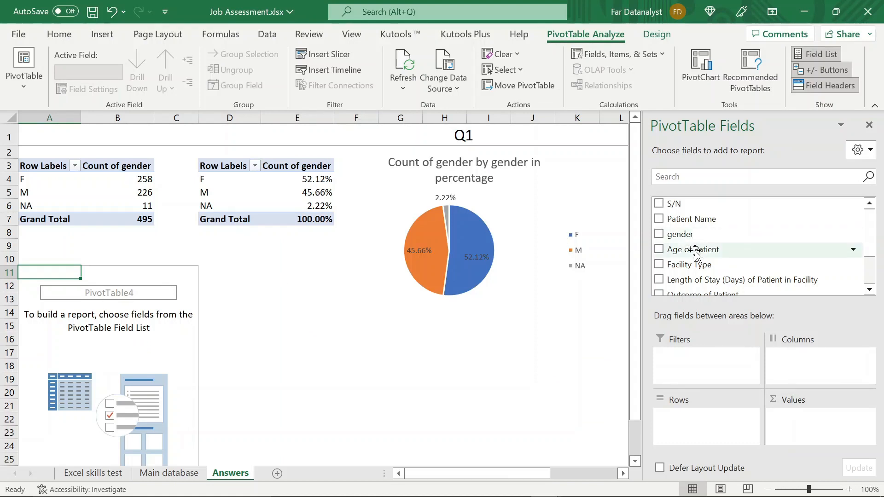
{"action": "left_click_drag", "start_coordinate": [694, 253], "coordinate": [672, 428]}
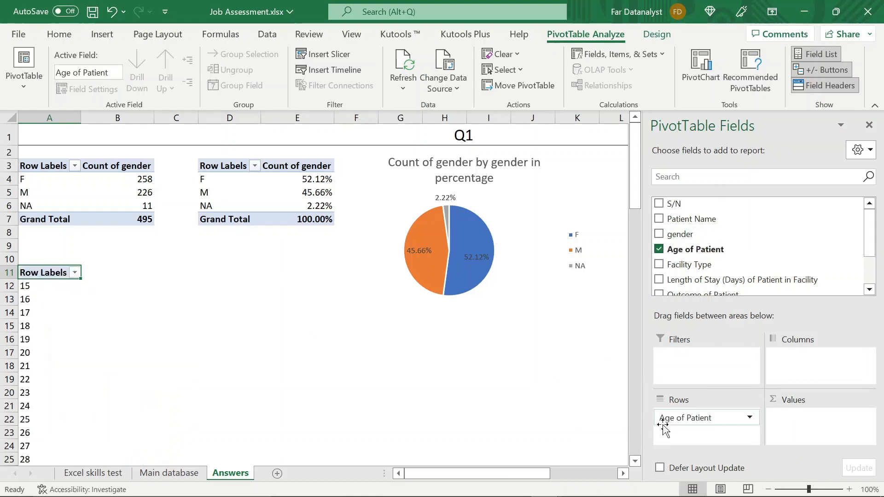
- Examine the patient ages listed in the new pivot table, from the first row label to the last
{"action": "left_click", "coordinate": [31, 290]}
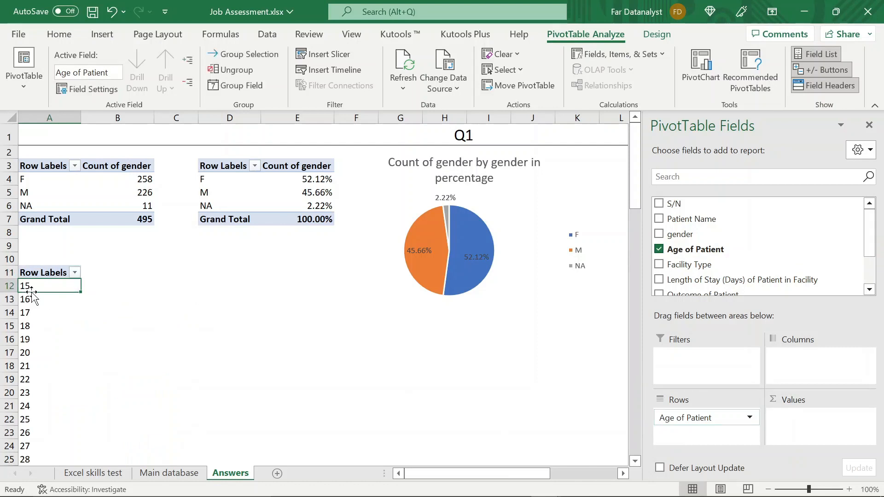
{"action": "key", "text": "shift+Down"}
{"action": "key", "text": "shift+Down"}
{"action": "key", "text": "Page_Down"}
{"action": "key", "text": "Page_Down"}
{"action": "key", "text": "Page_Down"}
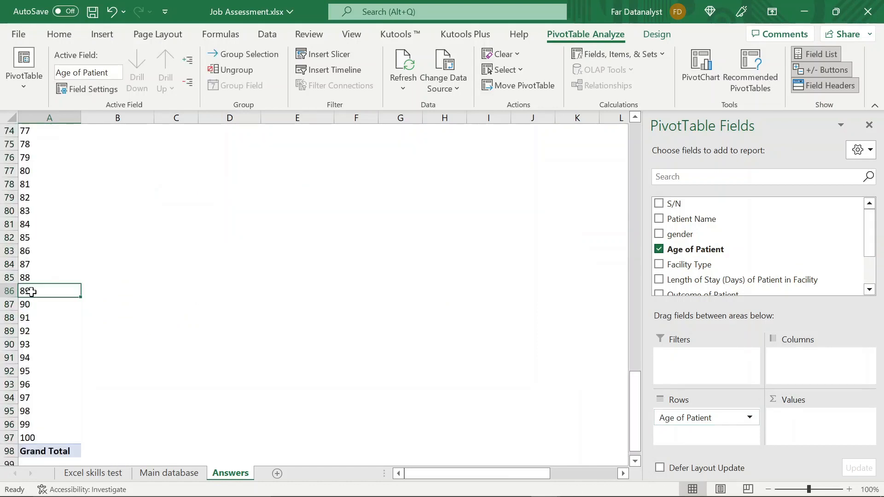
{"action": "key", "text": "ctrl+Up"}
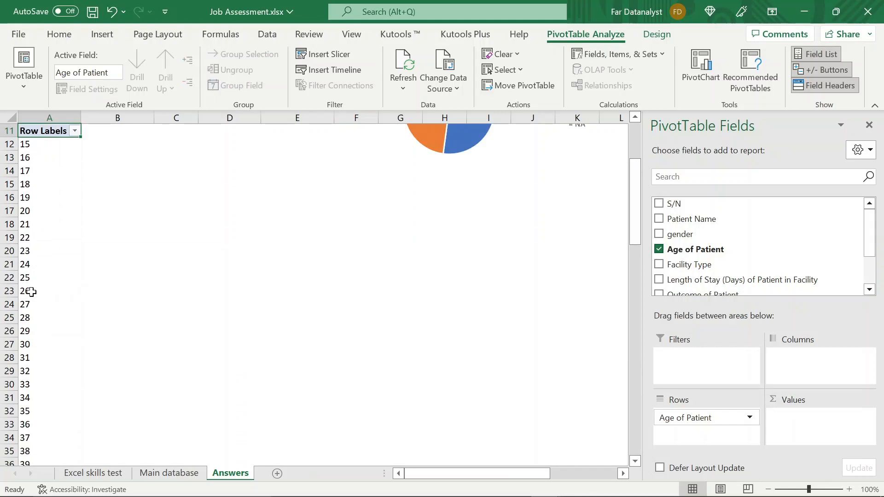
{"action": "scroll", "coordinate": [31, 291], "scroll_direction": "up", "scroll_amount": 1}
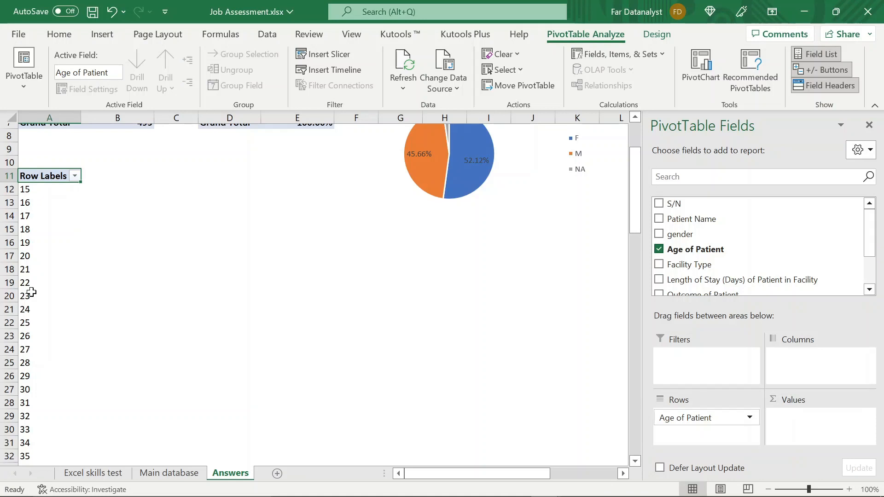
{"action": "scroll", "coordinate": [31, 293], "scroll_direction": "up", "scroll_amount": 2}
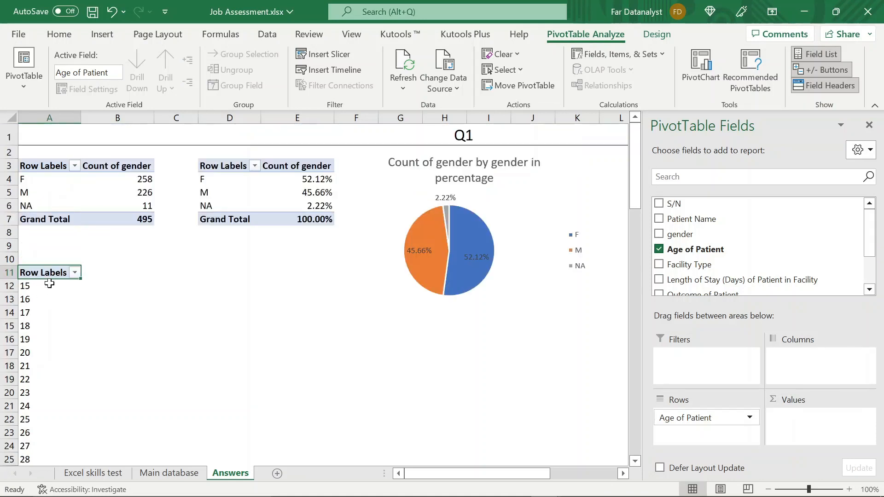
- Group the patient ages in the pivot table from 15 to 100 in intervals of 10
{"action": "left_click", "coordinate": [46, 286]}
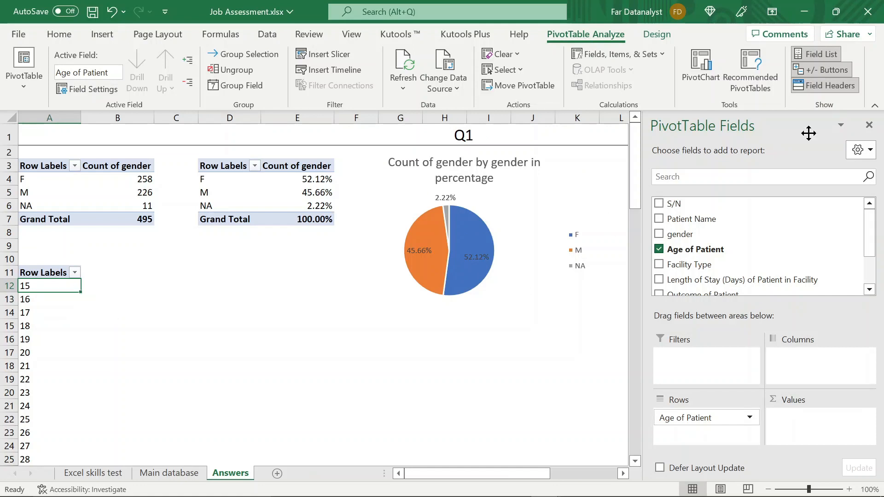
{"action": "left_click", "coordinate": [870, 125]}
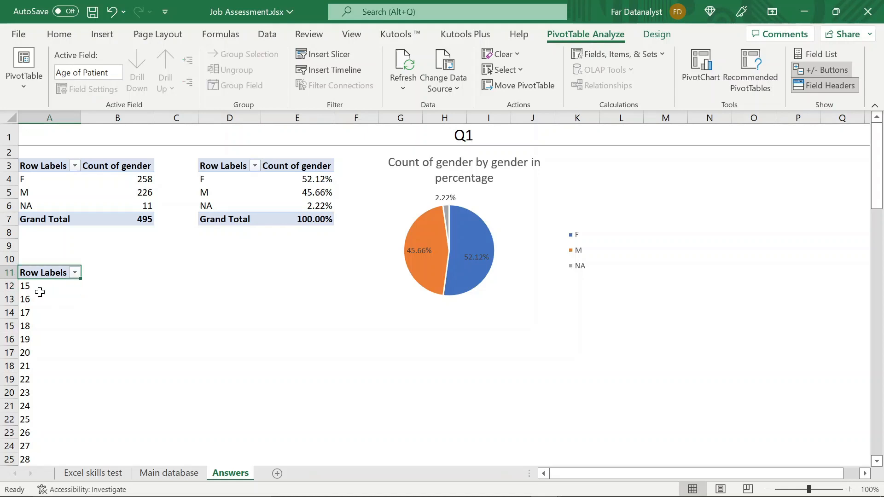
{"action": "left_click", "coordinate": [38, 290]}
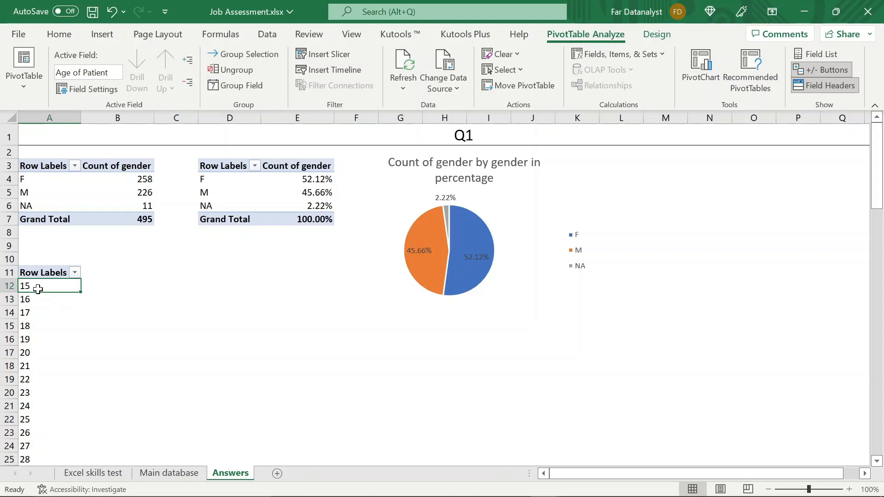
{"action": "right_click", "coordinate": [42, 288]}
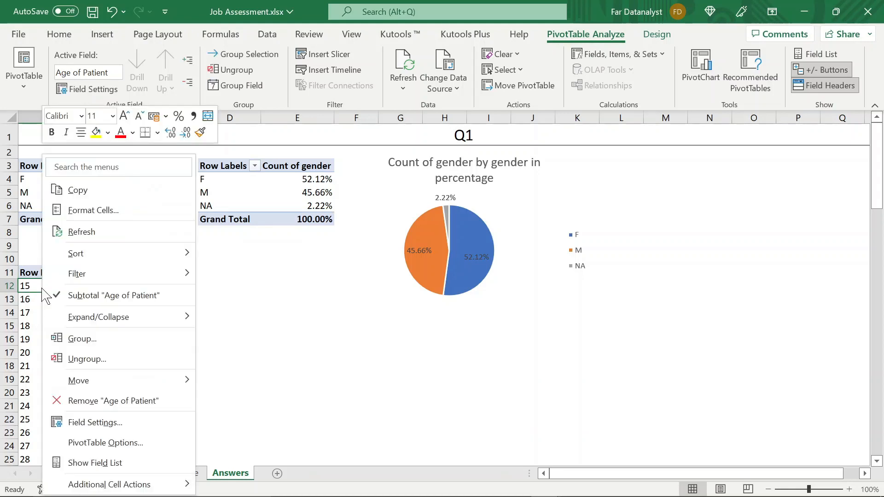
{"action": "left_click", "coordinate": [86, 345]}
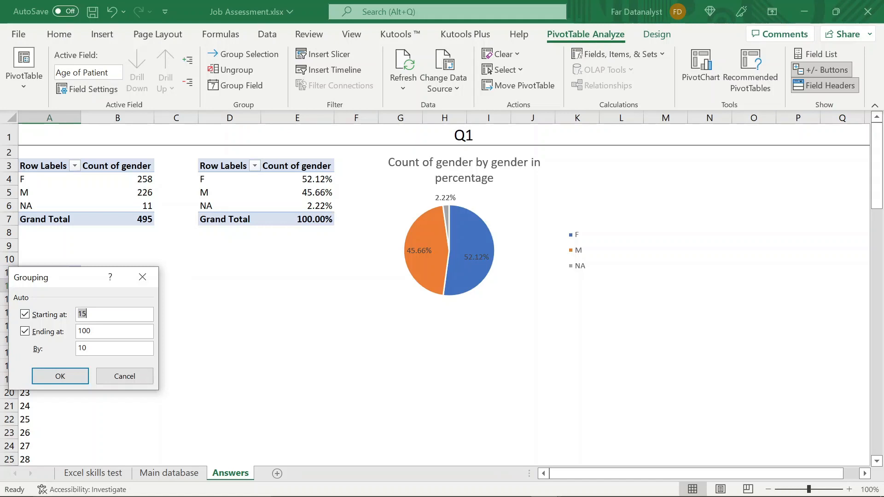
{"action": "left_click", "coordinate": [92, 348]}
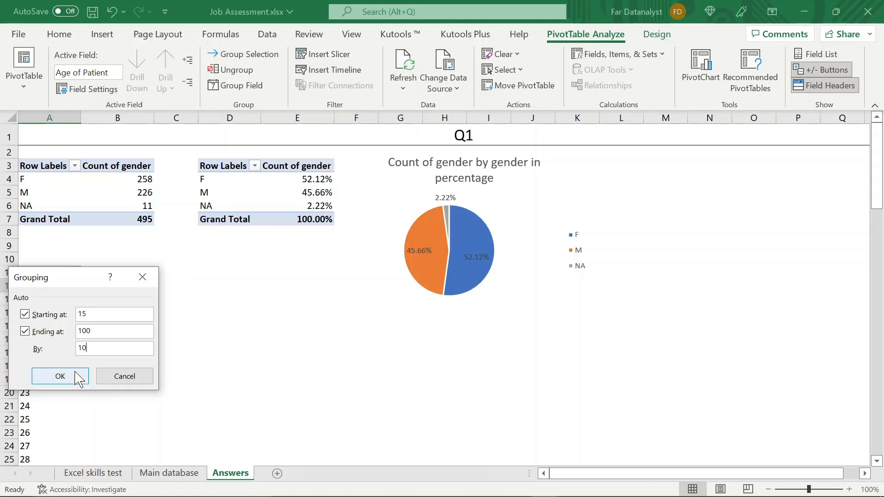
{"action": "left_click", "coordinate": [60, 376]}
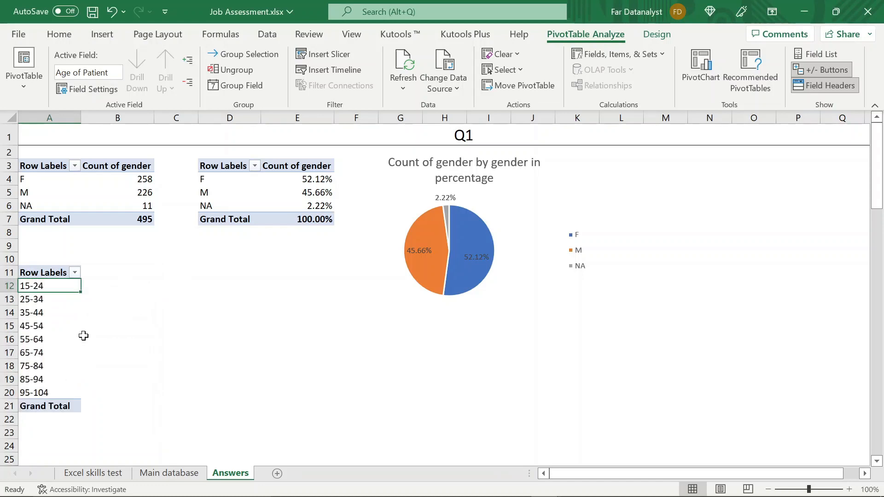
{"action": "left_click", "coordinate": [78, 330]}
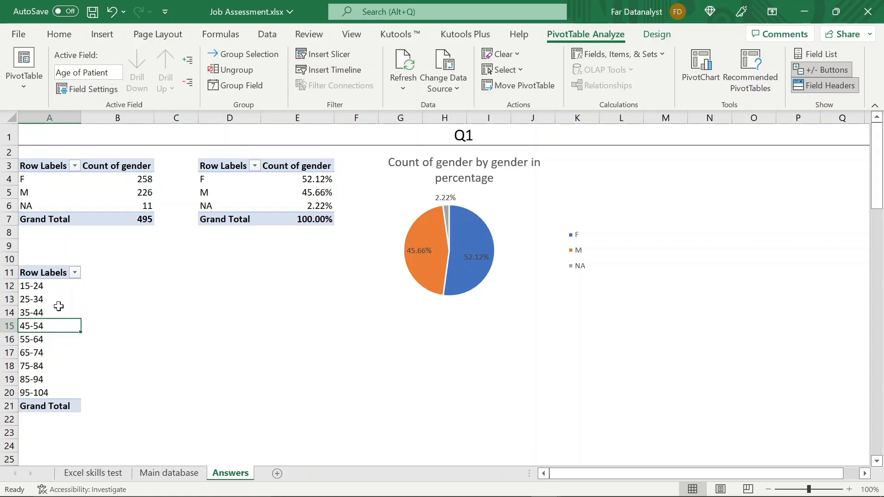
- Add Age of Patient to the age pivot table's values as a count
{"action": "left_click", "coordinate": [46, 286]}
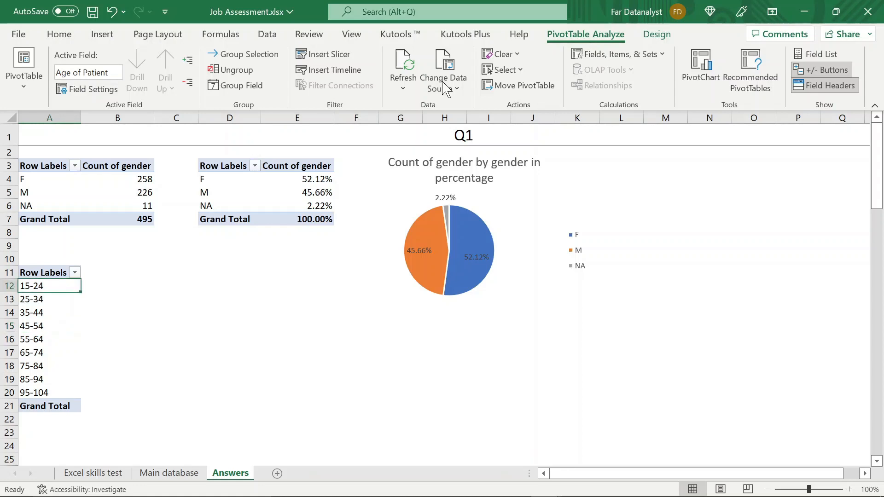
{"action": "left_click", "coordinate": [809, 54]}
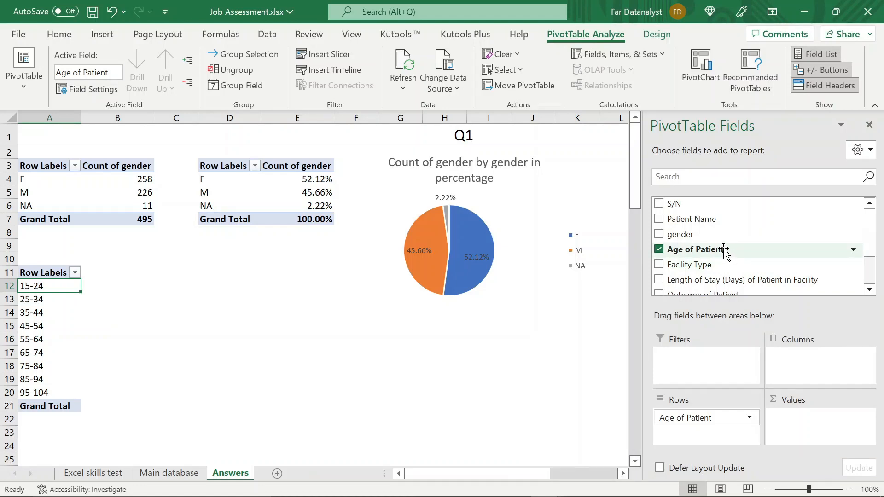
{"action": "left_click_drag", "start_coordinate": [724, 249], "coordinate": [843, 423]}
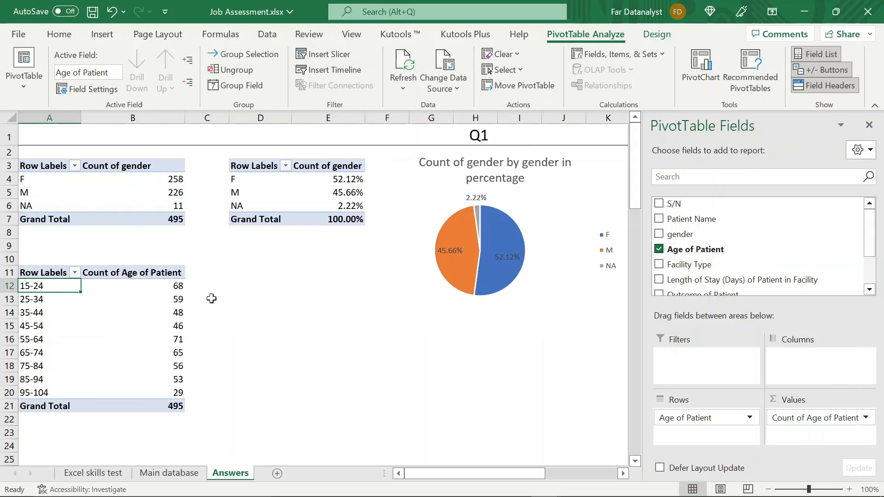
- Examine the patient counts for the 15-24 and 25-34 age bands in the pivot table
{"action": "left_click", "coordinate": [168, 291]}
{"action": "left_click", "coordinate": [32, 287]}
{"action": "left_click", "coordinate": [141, 290]}
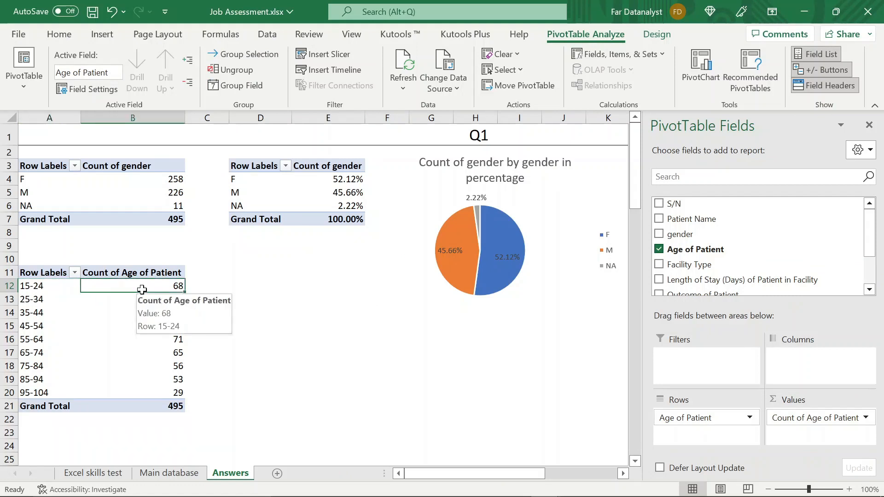
{"action": "left_click", "coordinate": [40, 304]}
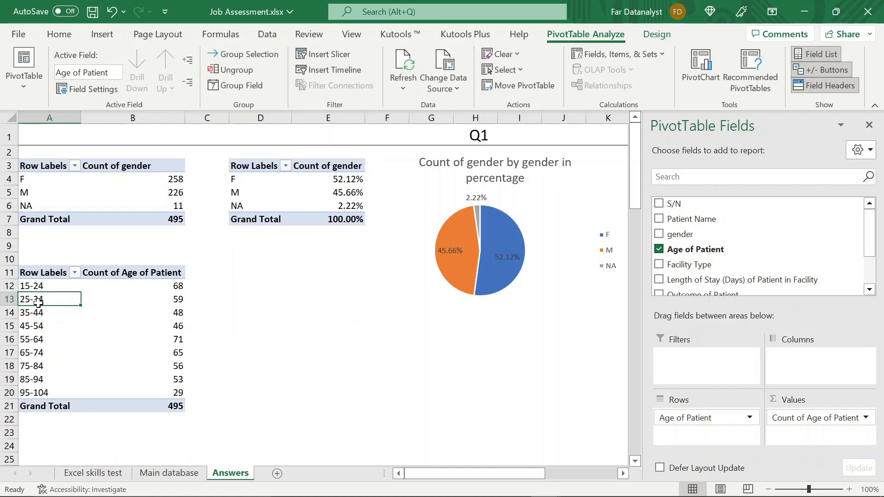
{"action": "left_click", "coordinate": [140, 301]}
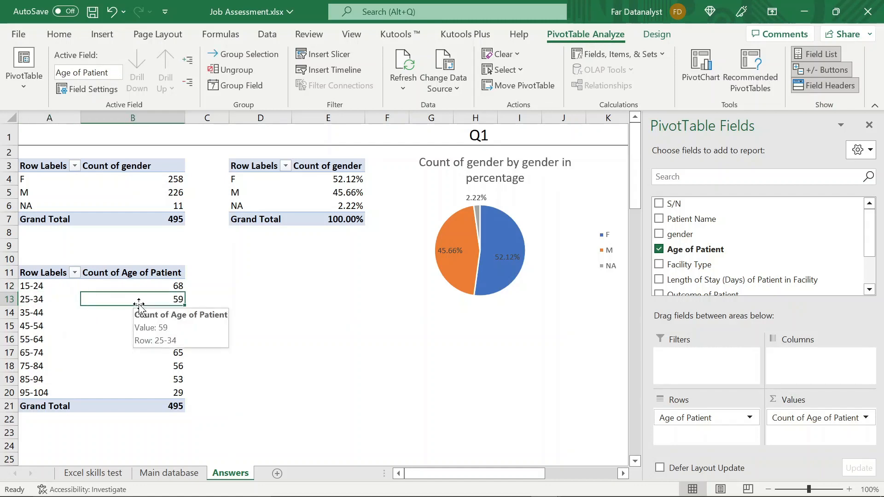
{"action": "mouse_move", "coordinate": [147, 301]}
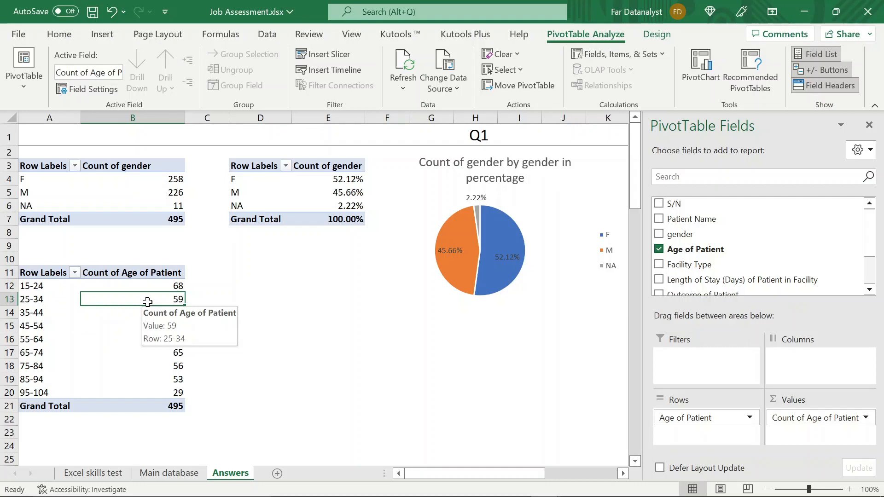
{"action": "left_click", "coordinate": [869, 125]}
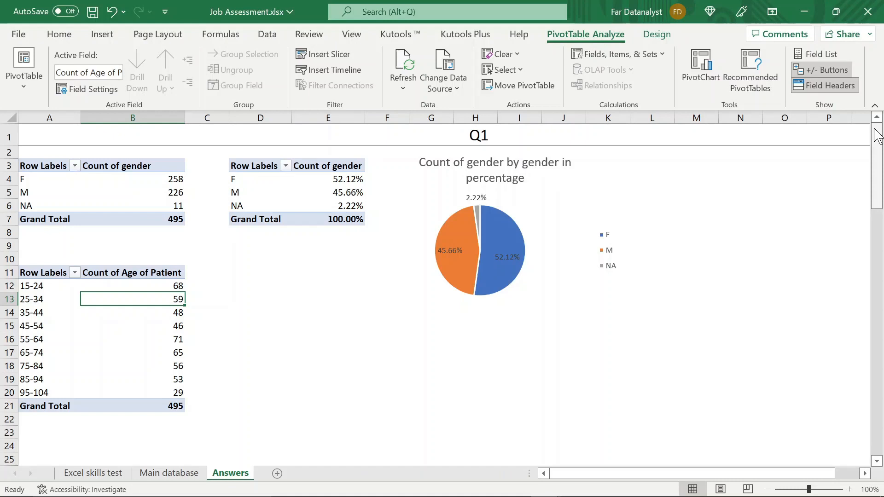
- Ungroup the age bands in the pivot table back to individual ages
{"action": "left_click", "coordinate": [51, 288]}
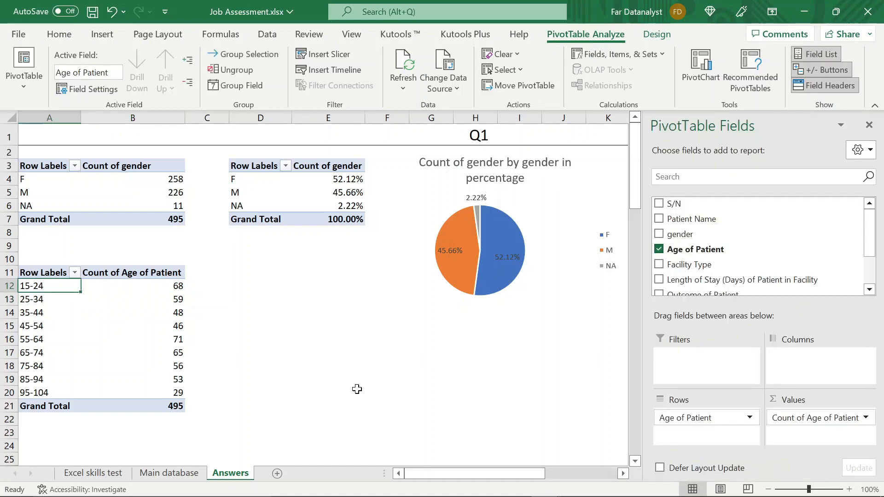
{"action": "right_click", "coordinate": [52, 290]}
{"action": "left_click", "coordinate": [104, 363]}
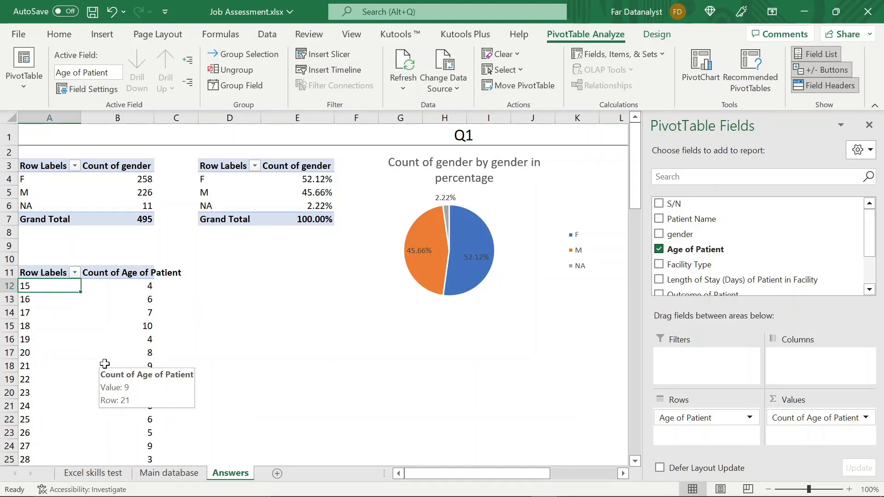
- AutoFit the column widths of the whole age pivot table, from its header row to the grand total
{"action": "left_click", "coordinate": [69, 270]}
{"action": "key", "text": "ctrl+shift+Down"}
{"action": "key", "text": "ctrl+shift+Right"}
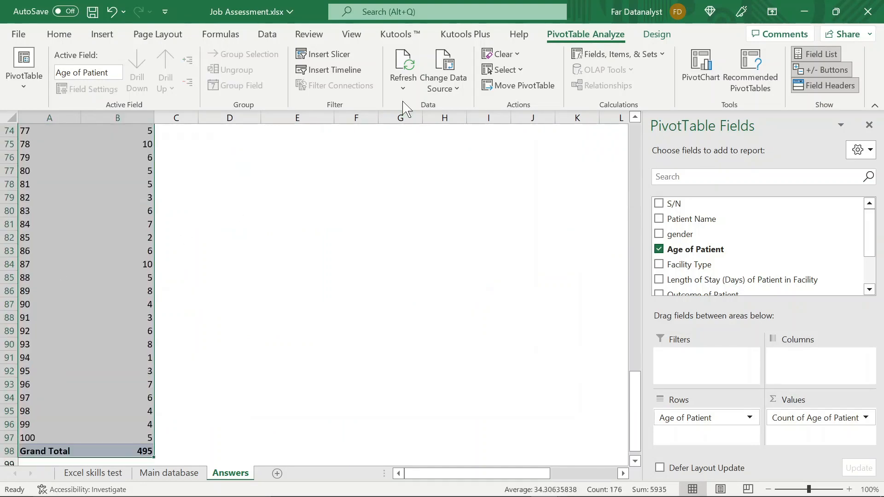
{"action": "left_click", "coordinate": [69, 34]}
{"action": "left_click", "coordinate": [580, 76]}
{"action": "left_click", "coordinate": [668, 85]}
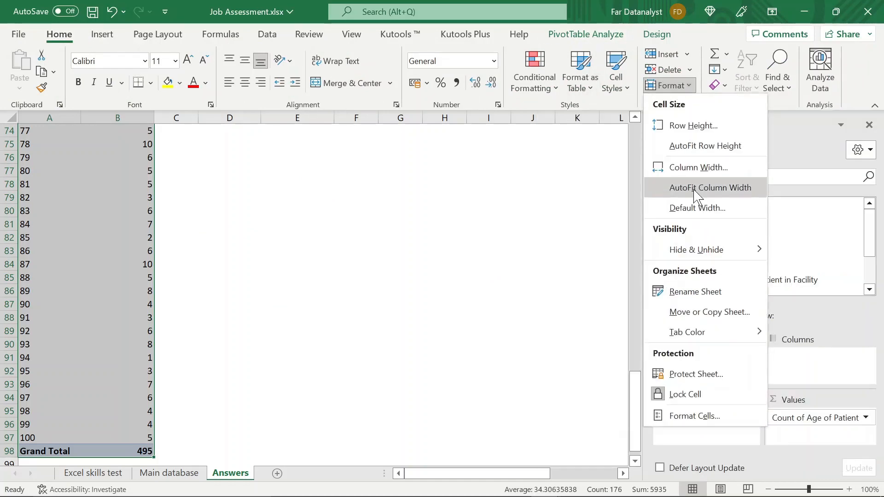
{"action": "left_click", "coordinate": [697, 187]}
- Group the row labels for ages 15 to 17 in the age pivot table
{"action": "left_click", "coordinate": [85, 289]}
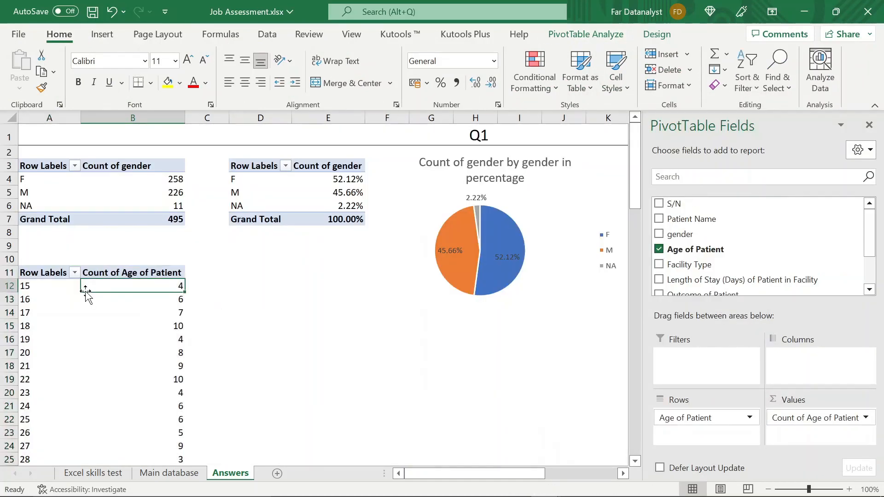
{"action": "left_click", "coordinate": [44, 286]}
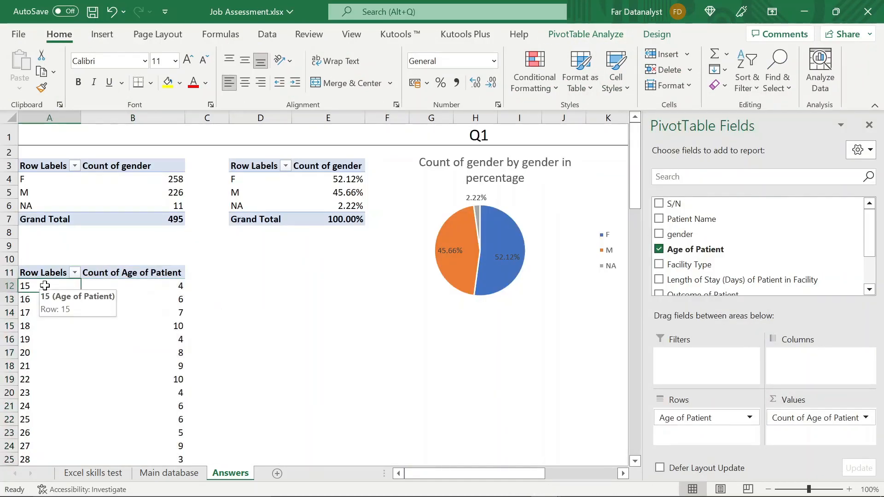
{"action": "key", "text": "shift+Down"}
{"action": "key", "text": "shift+Down"}
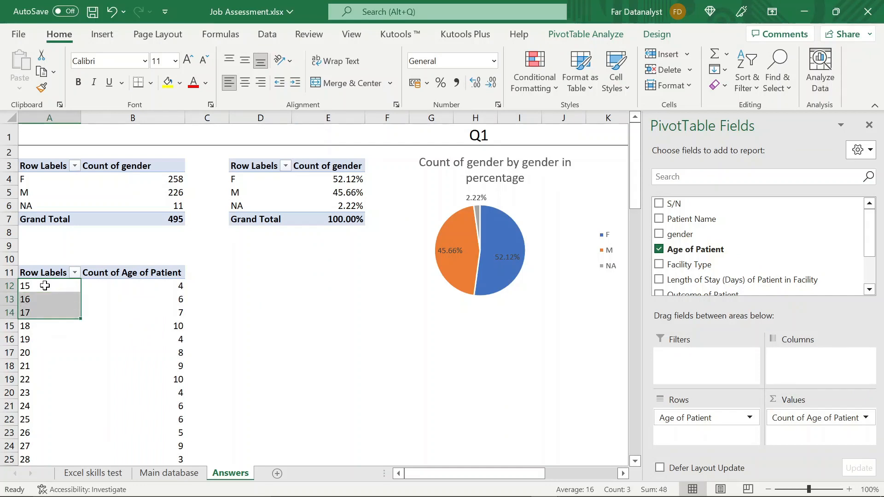
{"action": "right_click", "coordinate": [44, 285]}
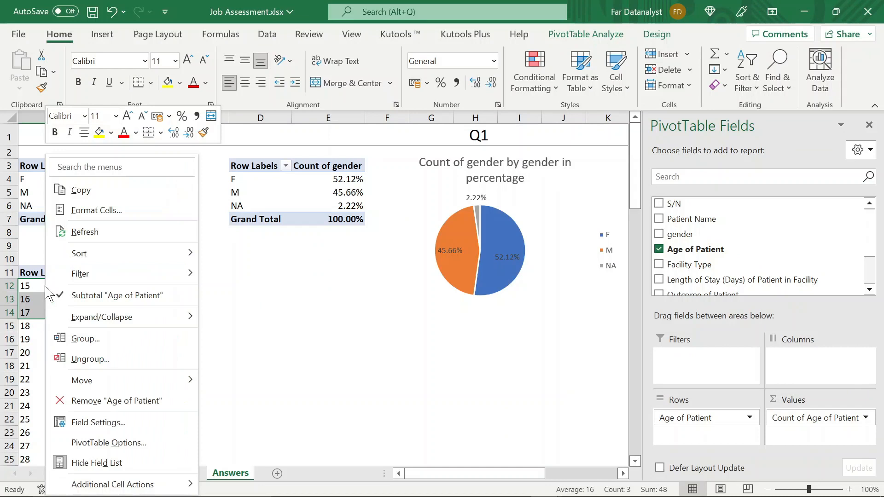
{"action": "left_click", "coordinate": [95, 337]}
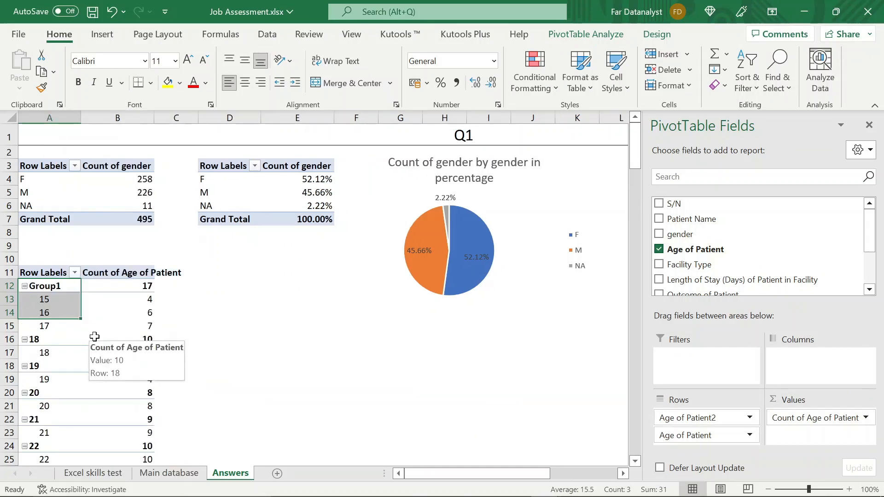
- Rename the group containing ages 15 to 17 as "<18"
{"action": "left_click", "coordinate": [64, 282]}
{"action": "key", "text": "BackSpace"}
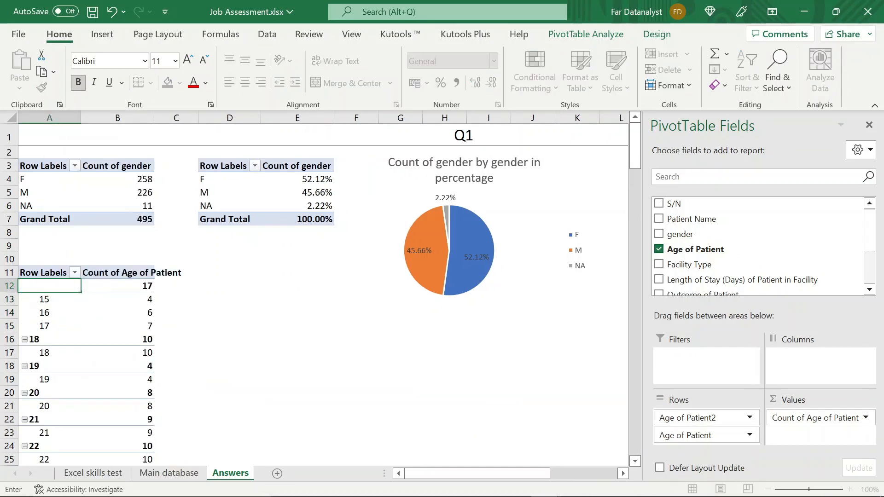
{"action": "type", "text": "<18"}
{"action": "left_click", "coordinate": [51, 301]}
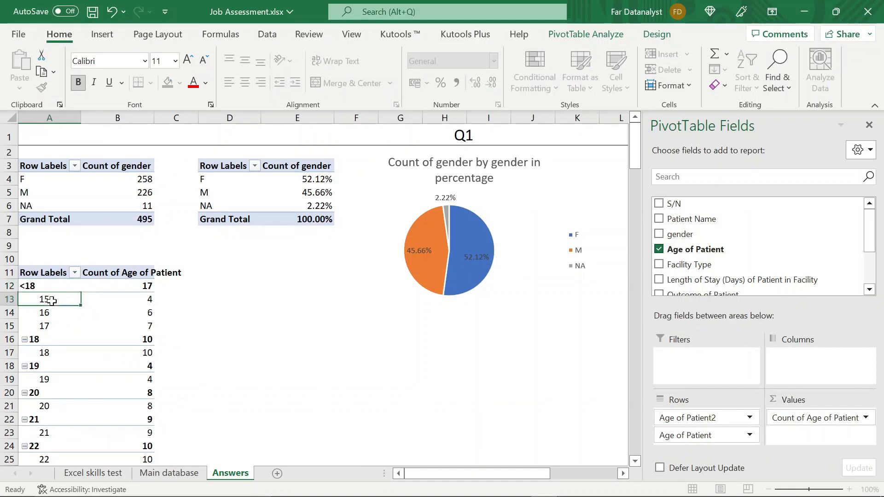
- Group the row labels for ages 18 to 44 in the age pivot table
{"action": "left_click", "coordinate": [44, 339]}
{"action": "key", "text": "shift+Down"}
{"action": "key", "text": "shift+Down"}
{"action": "key", "text": "shift+Down"}
{"action": "key", "text": "shift+Down"}
{"action": "key", "text": "shift+Down"}
{"action": "key", "text": "shift+Down"}
{"action": "key", "text": "shift+Down"}
{"action": "key", "text": "shift+Down"}
{"action": "key", "text": "shift+Down"}
{"action": "key", "text": "shift+Down"}
{"action": "key", "text": "shift+Down"}
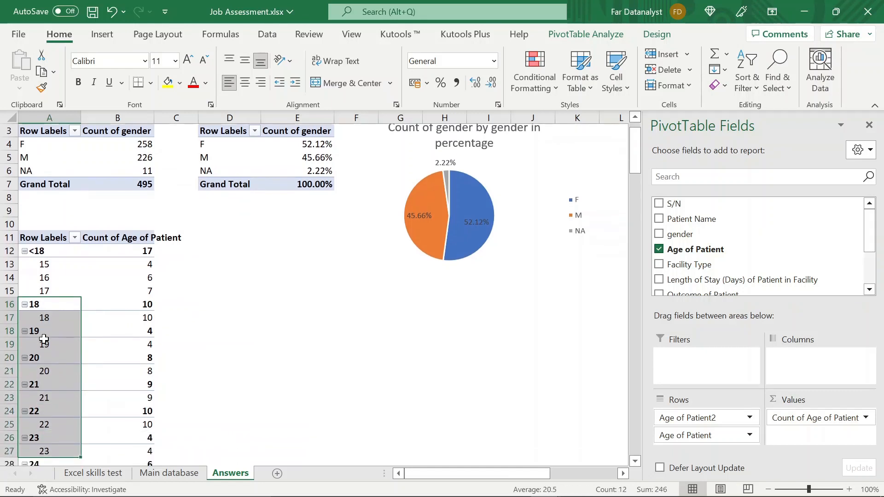
{"action": "key", "text": "shift+Down"}
{"action": "key", "text": "shift+Down"}
{"action": "key", "text": "shift+Down"}
{"action": "key", "text": "shift+Down"}
{"action": "key", "text": "shift+Down"}
{"action": "key", "text": "shift+Down"}
{"action": "key", "text": "shift+Down"}
{"action": "key", "text": "shift+Down"}
{"action": "key", "text": "shift+Down"}
{"action": "key", "text": "shift+Down"}
{"action": "key", "text": "shift+Down"}
{"action": "key", "text": "shift+Down"}
{"action": "key", "text": "shift+Down"}
{"action": "key", "text": "shift+Down"}
{"action": "key", "text": "shift+Down"}
{"action": "key", "text": "shift+Down"}
{"action": "key", "text": "shift+Down"}
{"action": "key", "text": "shift+Down"}
{"action": "key", "text": "shift+Down"}
{"action": "key", "text": "shift+Down"}
{"action": "key", "text": "shift+Down"}
{"action": "key", "text": "shift+Down"}
{"action": "key", "text": "shift+Down"}
{"action": "key", "text": "shift+Down"}
{"action": "key", "text": "shift+Down"}
{"action": "key", "text": "shift+Down"}
{"action": "key", "text": "shift+Down"}
{"action": "key", "text": "shift+Down"}
{"action": "key", "text": "shift+Down"}
{"action": "key", "text": "shift+Down"}
{"action": "key", "text": "shift+Down"}
{"action": "key", "text": "shift+Down"}
{"action": "key", "text": "shift+Down"}
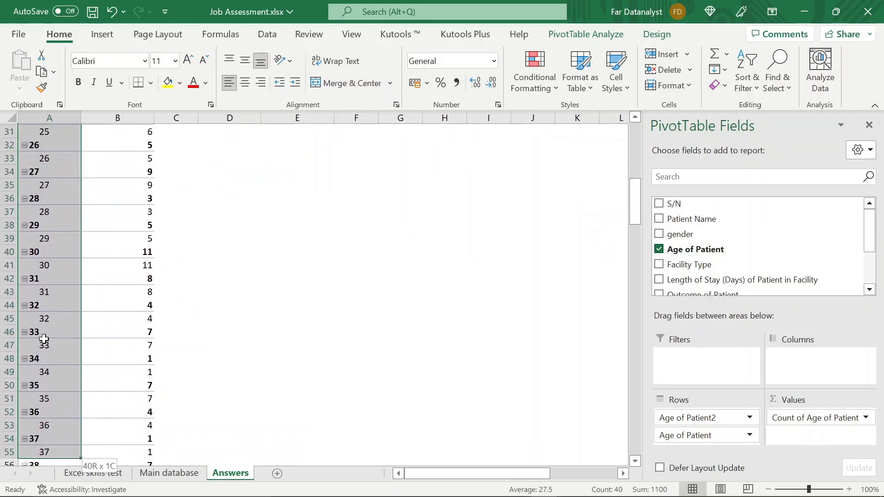
{"action": "key", "text": "shift+Down"}
{"action": "key", "text": "shift+Down"}
{"action": "key", "text": "shift+Down"}
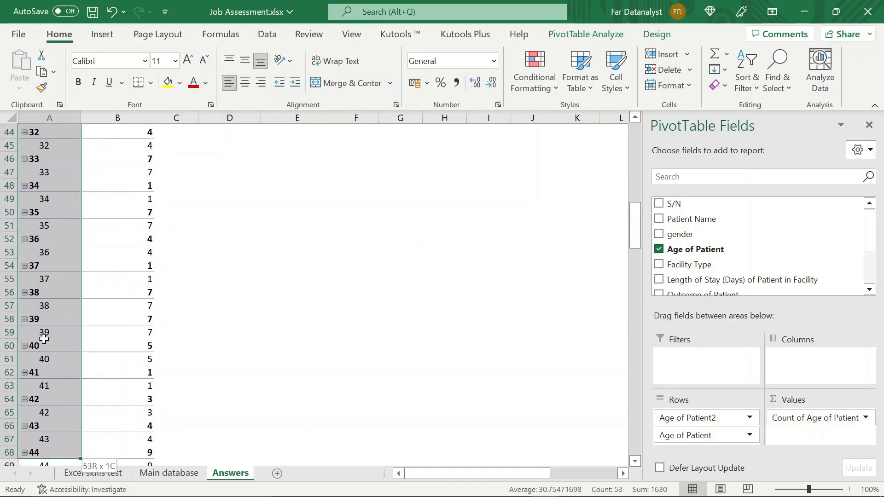
{"action": "right_click", "coordinate": [44, 339]}
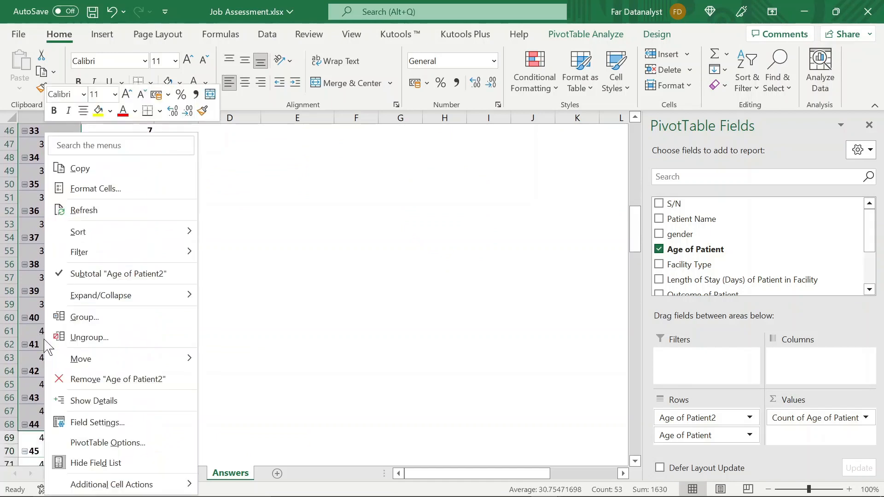
{"action": "left_click", "coordinate": [92, 323]}
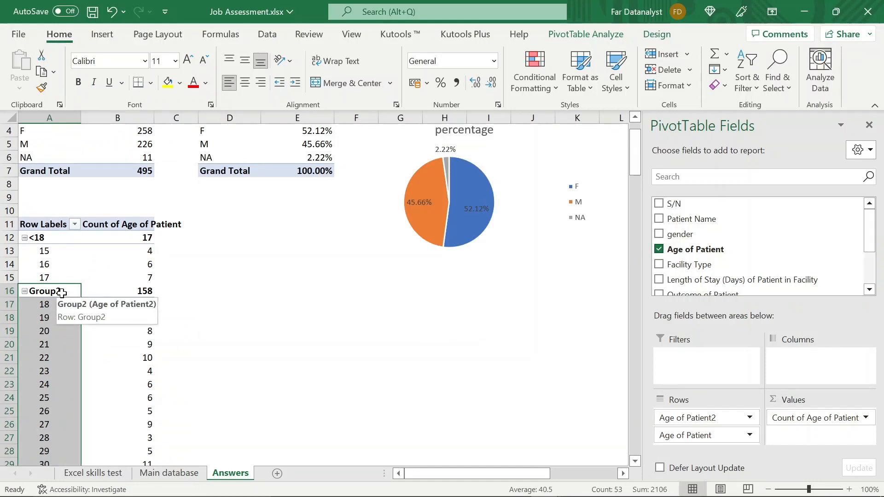
- Rename the group containing ages 18 to 44 as "18-44" and collapse it
{"action": "type", "text": "18-44"}
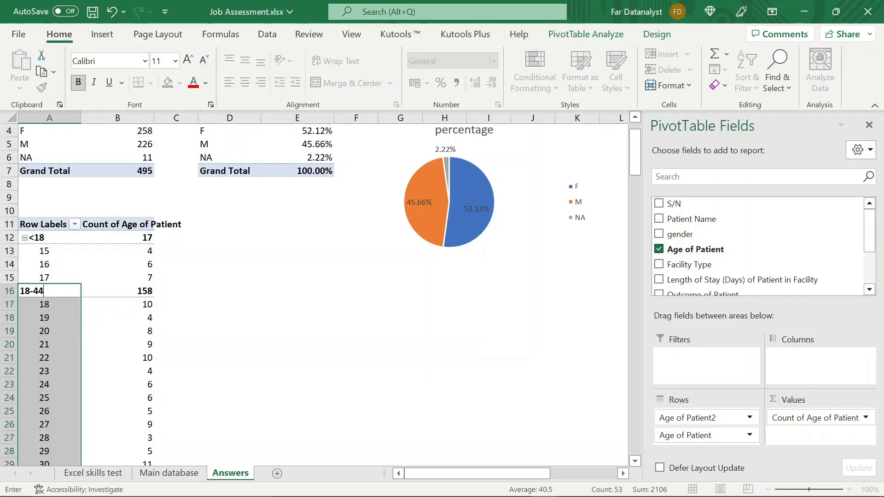
{"action": "key", "text": "Return"}
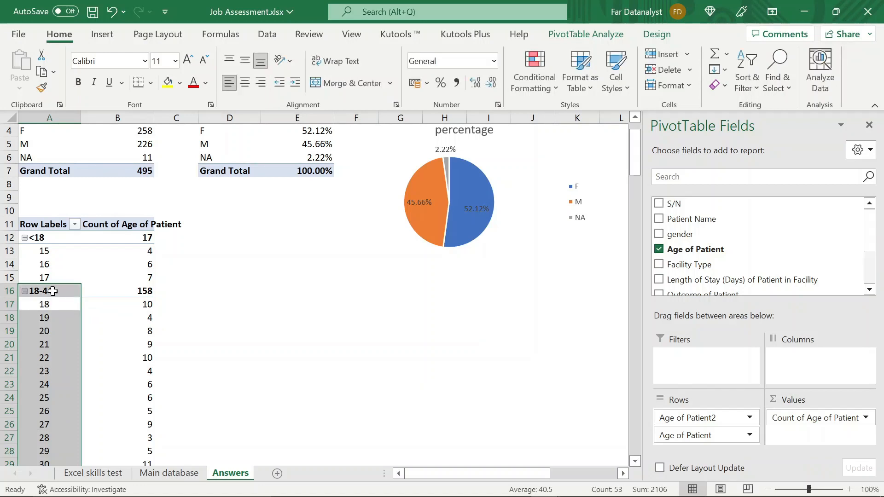
{"action": "left_click", "coordinate": [53, 291]}
{"action": "scroll", "coordinate": [53, 291], "scroll_direction": "down", "scroll_amount": 2}
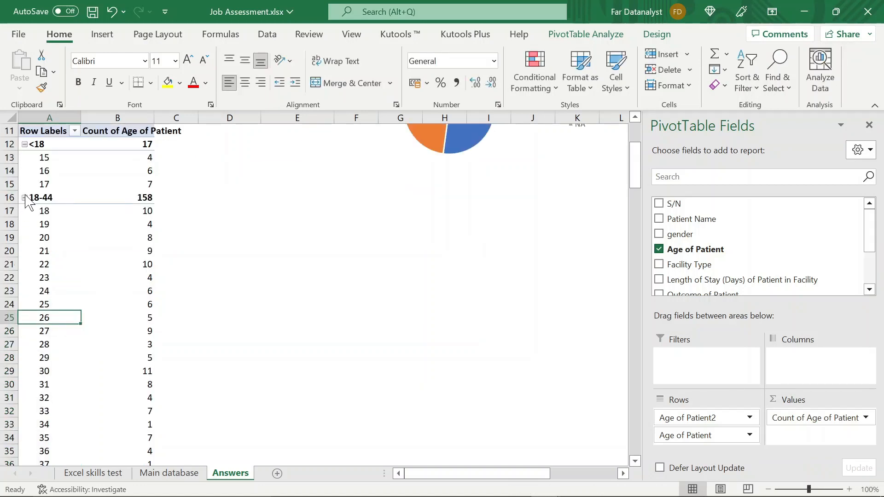
{"action": "left_click", "coordinate": [24, 198]}
{"action": "left_click", "coordinate": [33, 209]}
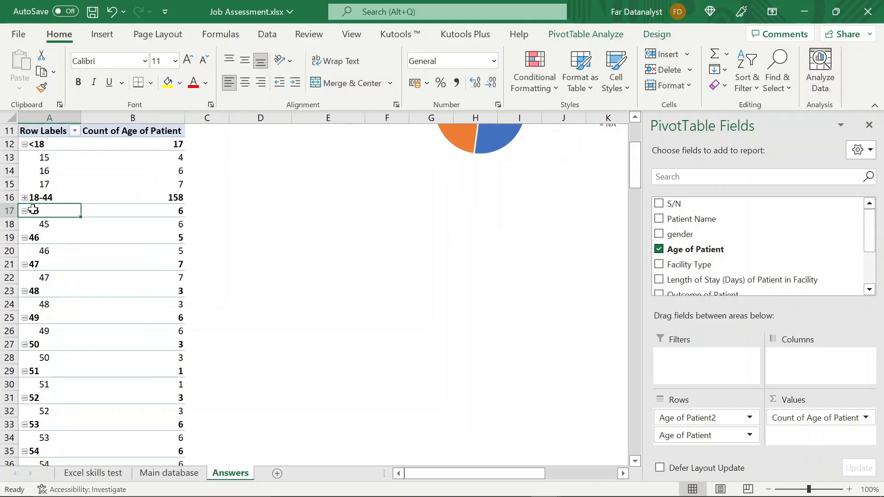
- Group the row labels for ages 45 to 64 in the age pivot table
{"action": "key", "text": "shift+Down"}
{"action": "key", "text": "shift+Down"}
{"action": "key", "text": "shift+Down"}
{"action": "key", "text": "shift+Down"}
{"action": "key", "text": "shift+Down"}
{"action": "key", "text": "shift+Down"}
{"action": "key", "text": "shift+Down"}
{"action": "key", "text": "shift+Down"}
{"action": "key", "text": "shift+Down"}
{"action": "key", "text": "shift+Down"}
{"action": "key", "text": "shift+Down"}
{"action": "key", "text": "shift+Down"}
{"action": "key", "text": "shift+Down"}
{"action": "key", "text": "shift+Down"}
{"action": "key", "text": "shift+Down"}
{"action": "key", "text": "shift+Down"}
{"action": "key", "text": "shift+Down"}
{"action": "key", "text": "shift+Down"}
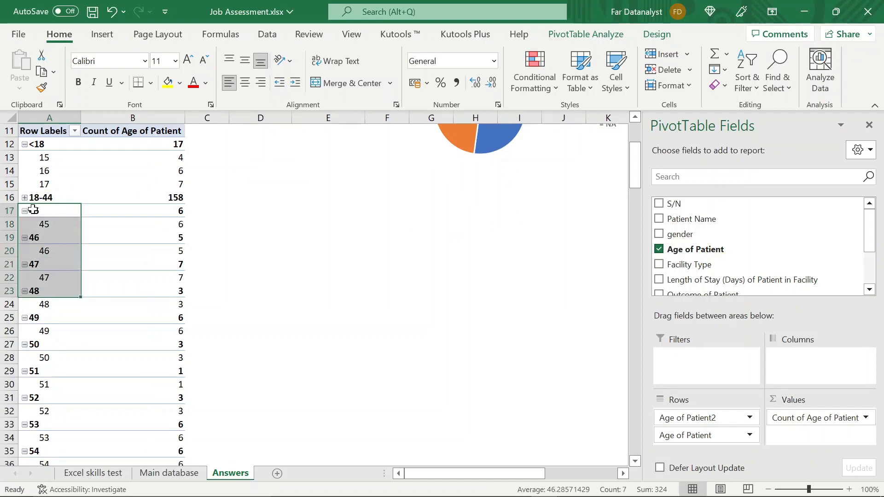
{"action": "key", "text": "shift+Down"}
{"action": "key", "text": "shift+Down"}
{"action": "key", "text": "shift+Down"}
{"action": "key", "text": "shift+Down"}
{"action": "key", "text": "shift+Down"}
{"action": "key", "text": "shift+Down"}
{"action": "key", "text": "shift+Down"}
{"action": "key", "text": "shift+Down"}
{"action": "key", "text": "shift+Down"}
{"action": "key", "text": "shift+Down"}
{"action": "key", "text": "shift+Down"}
{"action": "key", "text": "shift+Down"}
{"action": "key", "text": "shift+Down"}
{"action": "key", "text": "shift+Down"}
{"action": "key", "text": "shift+Down"}
{"action": "key", "text": "shift+Down"}
{"action": "key", "text": "shift+Down"}
{"action": "key", "text": "shift+Down"}
{"action": "key", "text": "shift+Down"}
{"action": "key", "text": "shift+Down"}
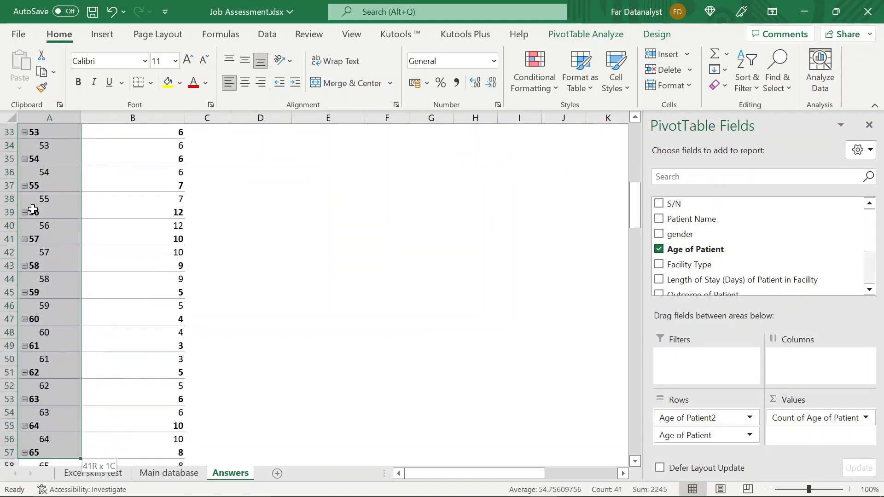
{"action": "key", "text": "shift+Up"}
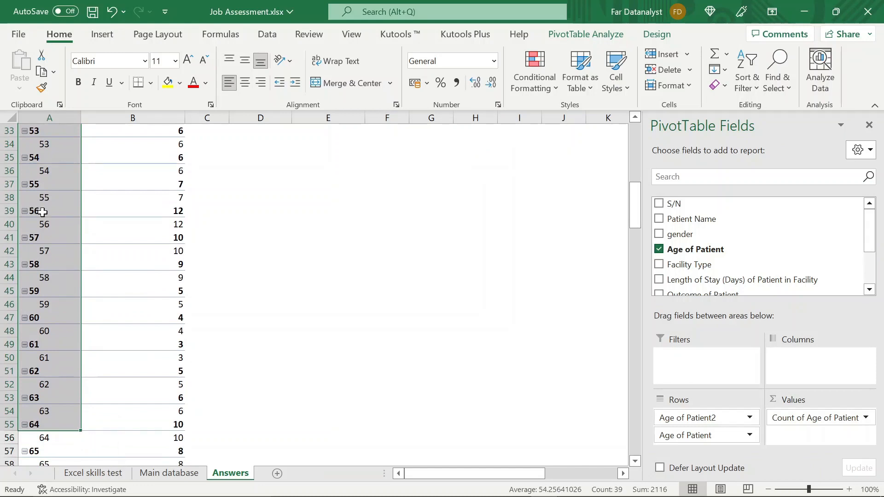
{"action": "right_click", "coordinate": [42, 212]}
{"action": "left_click", "coordinate": [81, 317]}
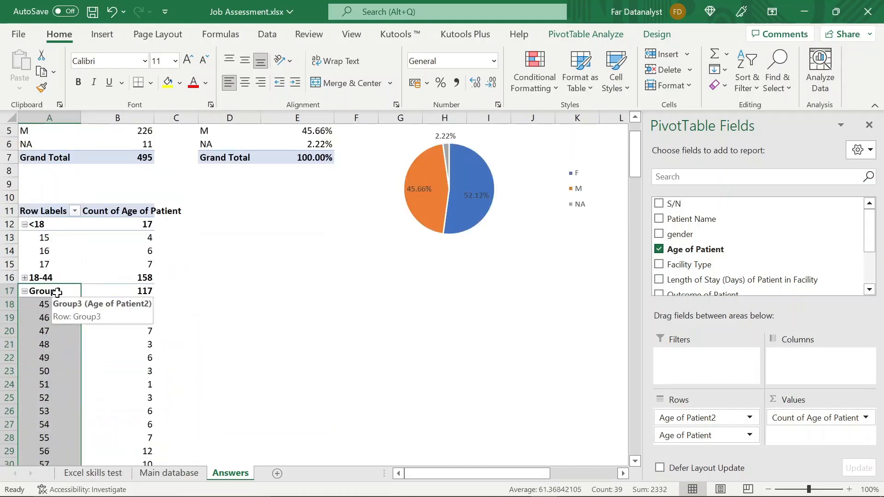
- Rename the group containing ages 45 to 64 as "45-64" and collapse it
{"action": "type", "text": "45-64"}
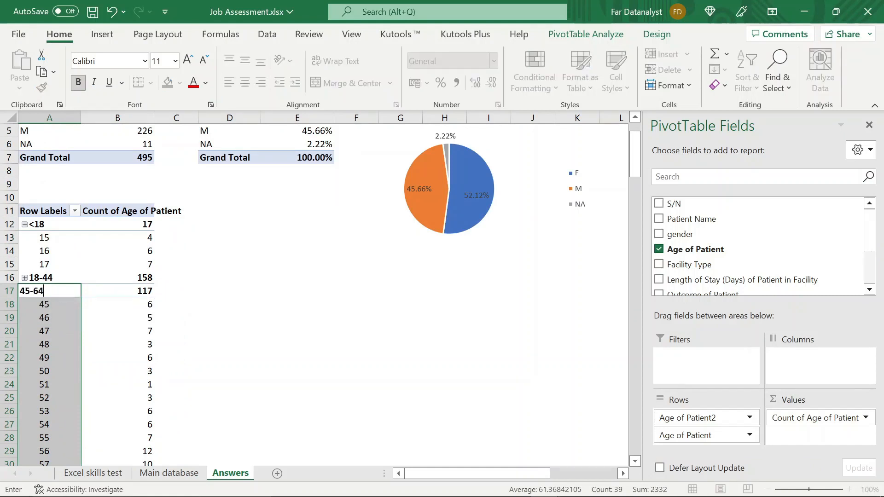
{"action": "key", "text": "Return"}
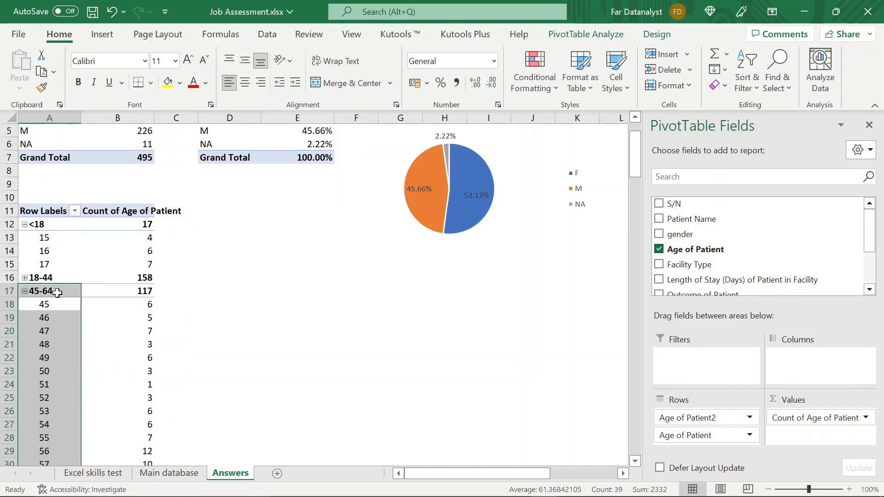
{"action": "left_click", "coordinate": [27, 292]}
{"action": "left_click", "coordinate": [24, 291]}
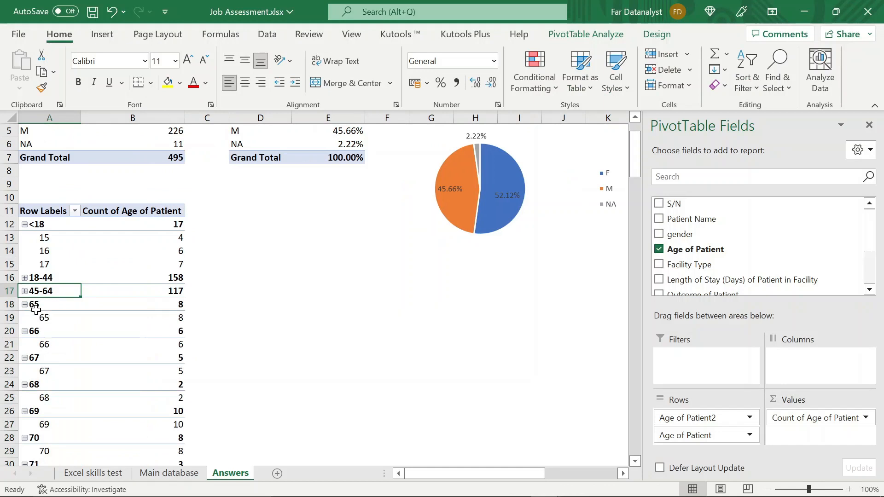
- Group the row labels for ages 65 to 100 in the age pivot table, leaving out the grand total
{"action": "left_click", "coordinate": [40, 306]}
{"action": "left_click_drag", "start_coordinate": [40, 306], "coordinate": [39, 461]}
{"action": "key", "text": "ctrl+shift+Down"}
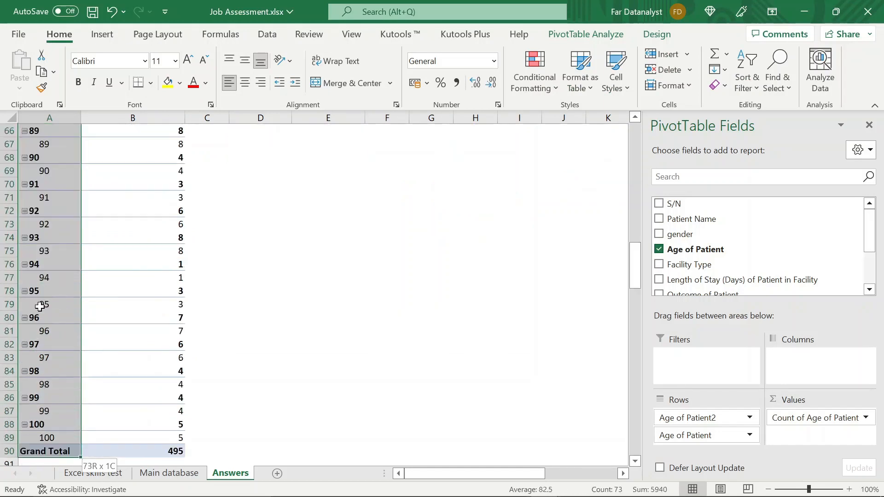
{"action": "key", "text": "shift+Up"}
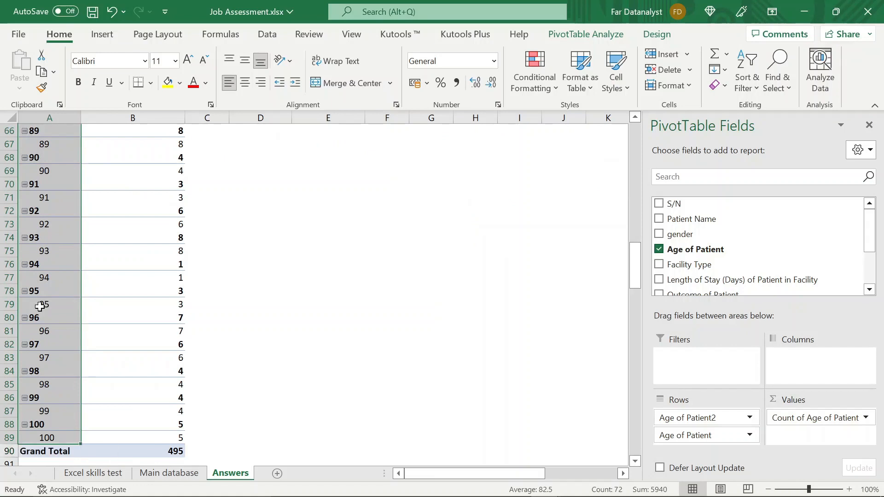
{"action": "right_click", "coordinate": [39, 306]}
{"action": "left_click", "coordinate": [73, 318]}
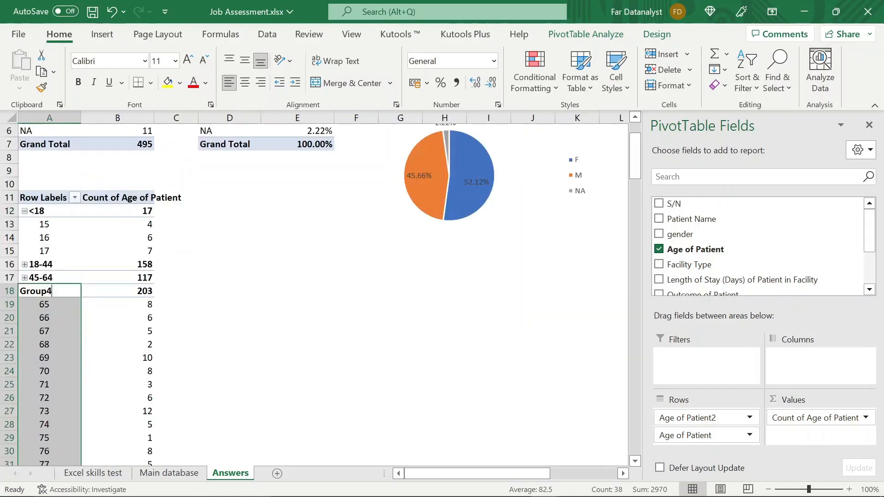
- Rename the group containing ages 65 to 100 as ">64", and collapse both it and the "<18" group
{"action": "type", "text": ">"}
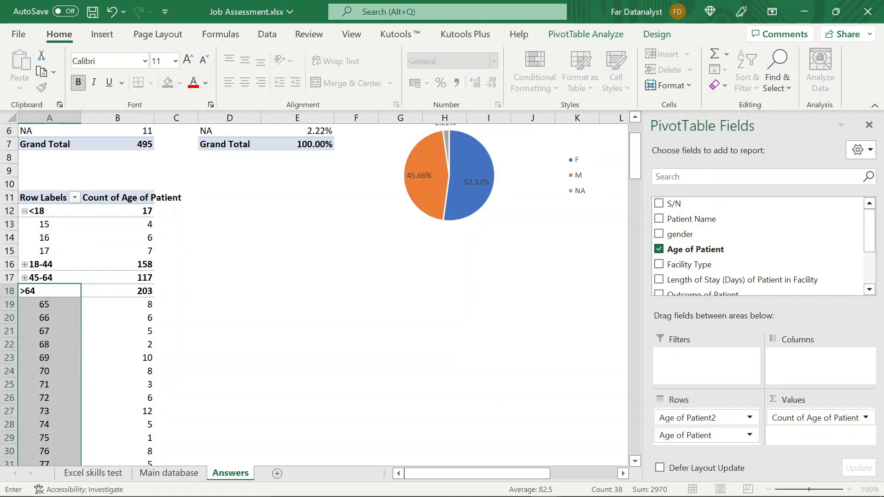
{"action": "type", "text": "64"}
{"action": "left_click", "coordinate": [59, 292]}
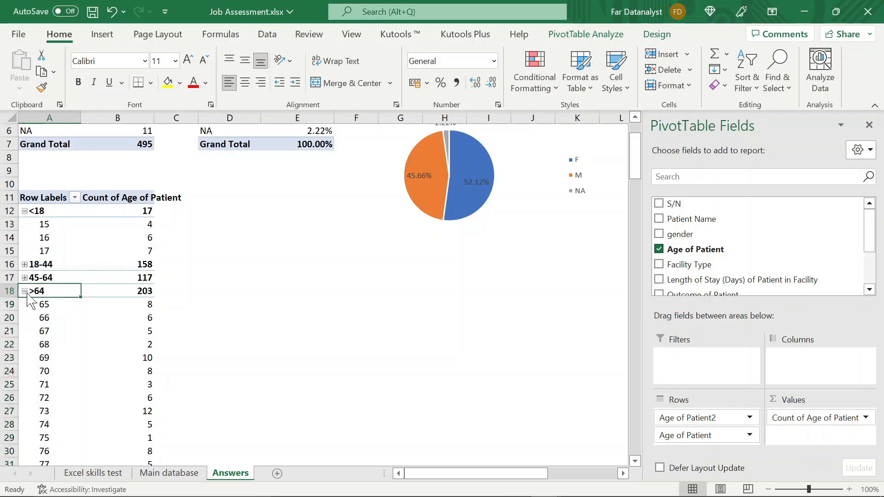
{"action": "left_click", "coordinate": [25, 291]}
{"action": "left_click", "coordinate": [24, 210]}
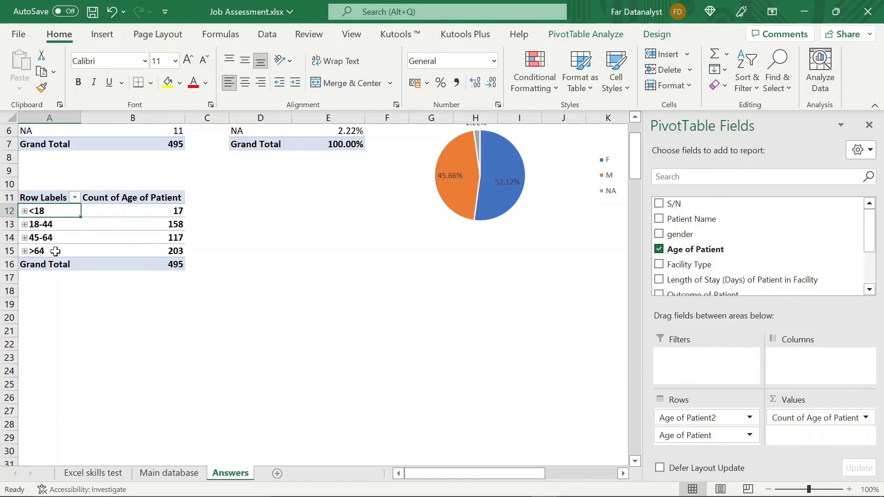
{"action": "left_click", "coordinate": [180, 250]}
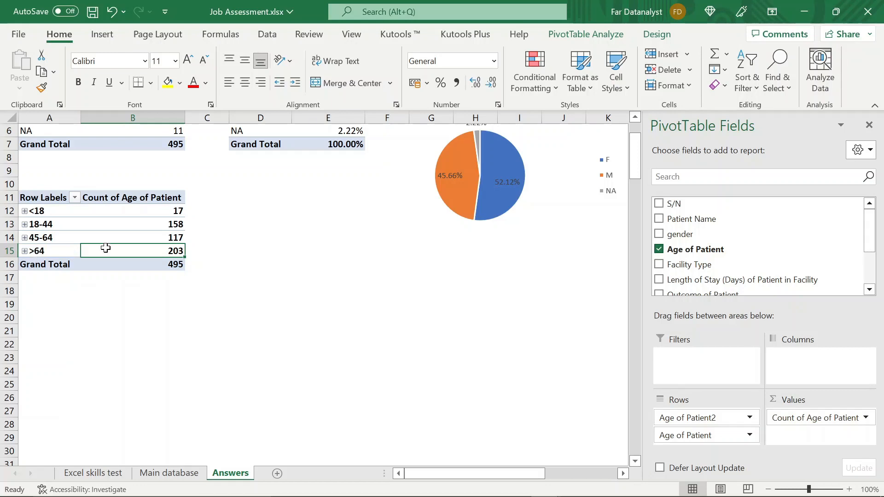
{"action": "mouse_move", "coordinate": [106, 248]}
{"action": "mouse_move", "coordinate": [161, 215]}
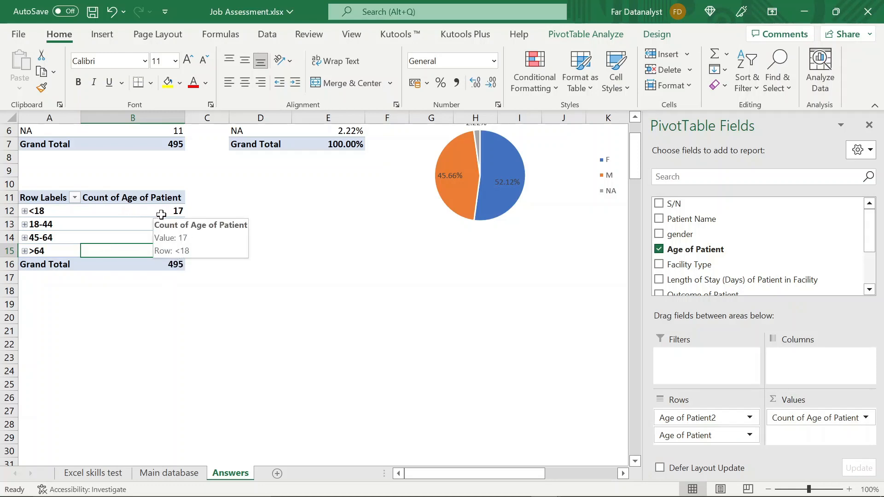
- Copy the whole age pivot table to cell D11 and widen column E to fit its header
{"action": "left_click", "coordinate": [48, 195]}
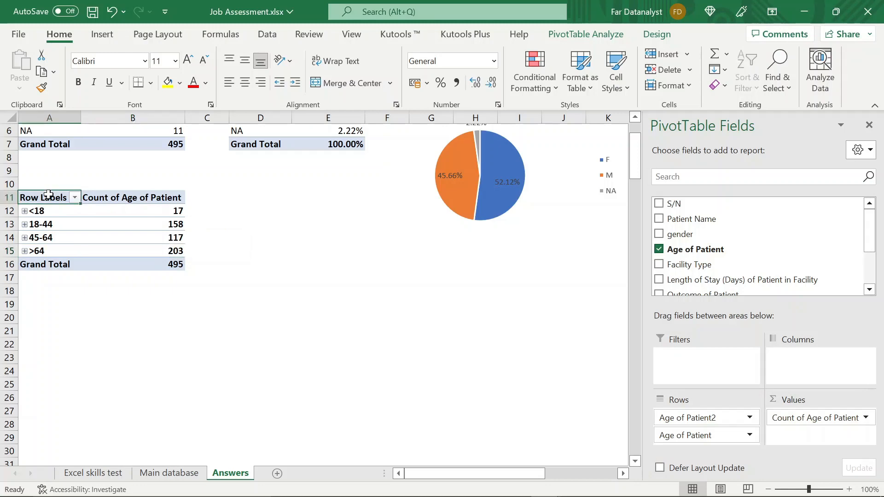
{"action": "key", "text": "shift+Right"}
{"action": "key", "text": "shift+Down"}
{"action": "key", "text": "shift+Down"}
{"action": "key", "text": "shift+Down"}
{"action": "key", "text": "shift+Down"}
{"action": "key", "text": "shift+Down"}
{"action": "key", "text": "ctrl+c"}
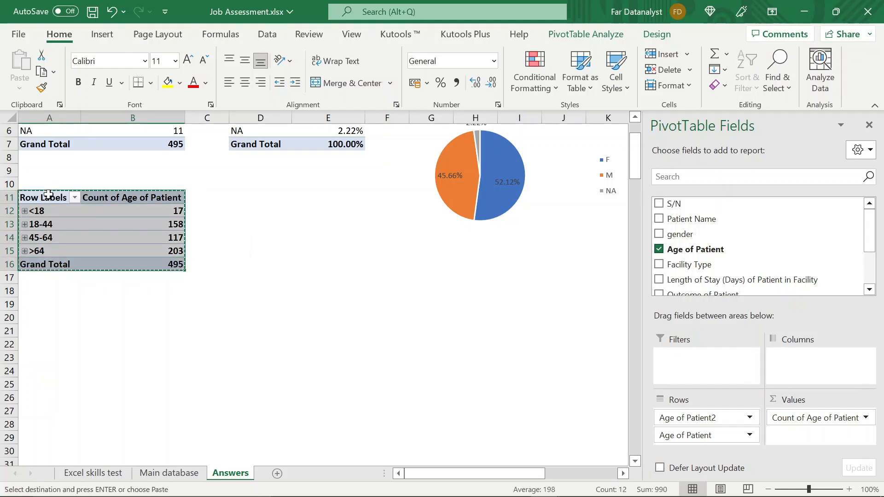
{"action": "left_click", "coordinate": [245, 193]}
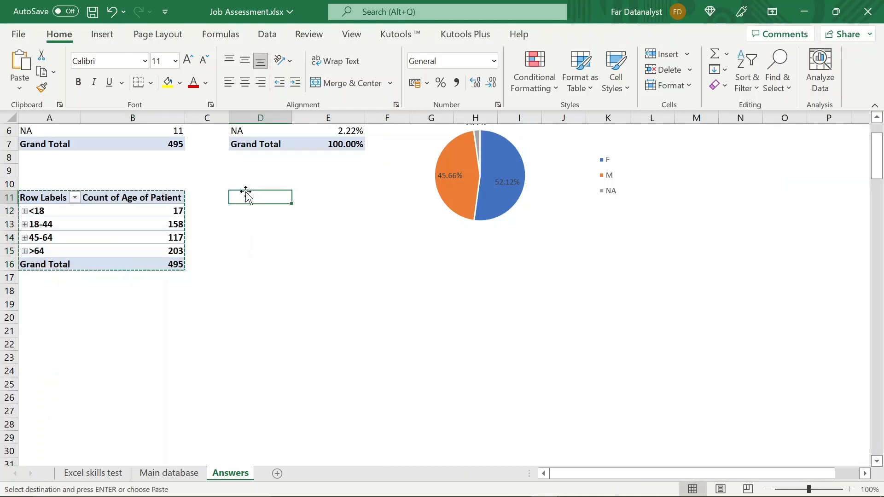
{"action": "key", "text": "ctrl+v"}
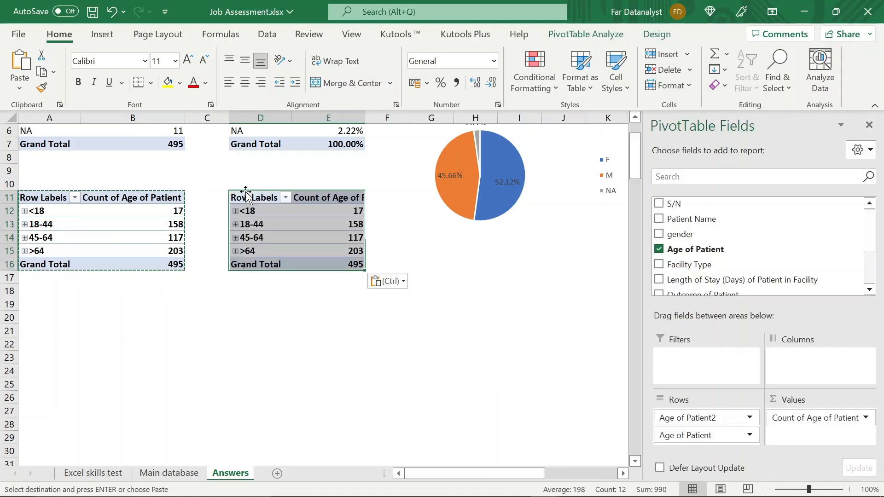
{"action": "double_click", "coordinate": [366, 118]}
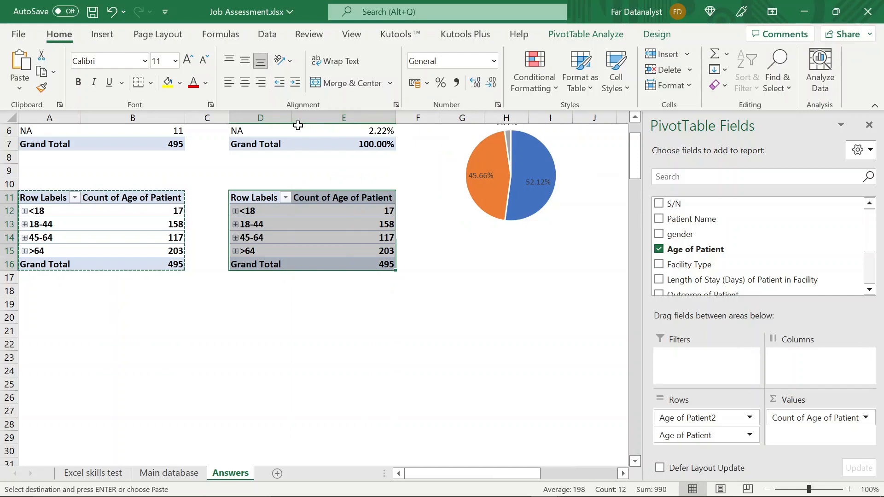
{"action": "key", "text": "Escape"}
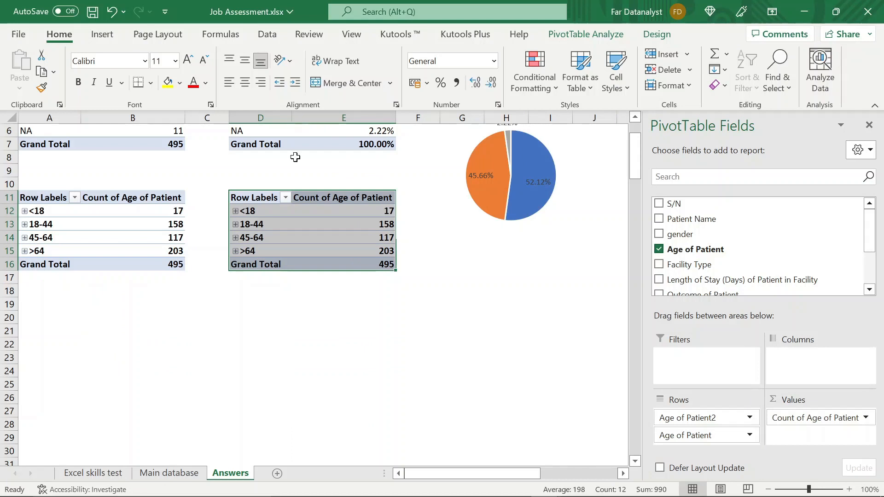
- Show the counts in the copied age pivot table as % of Column Total
{"action": "left_click", "coordinate": [358, 207]}
{"action": "right_click", "coordinate": [357, 206]}
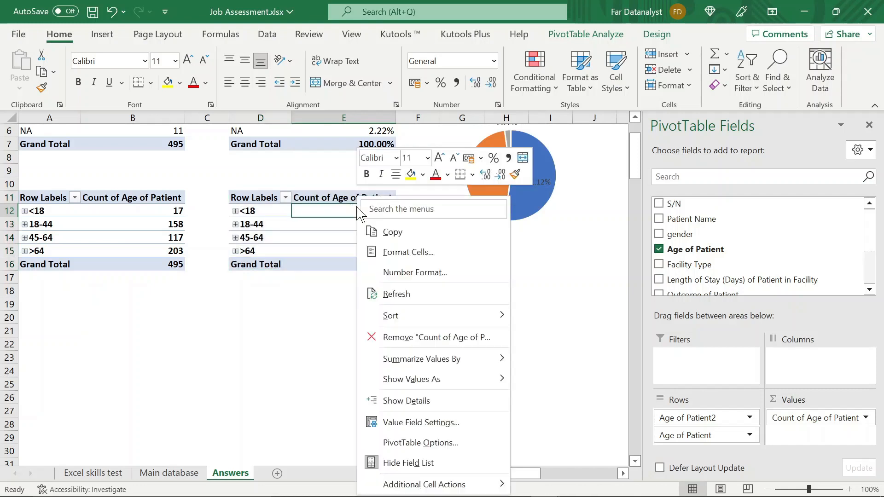
{"action": "mouse_move", "coordinate": [473, 387]}
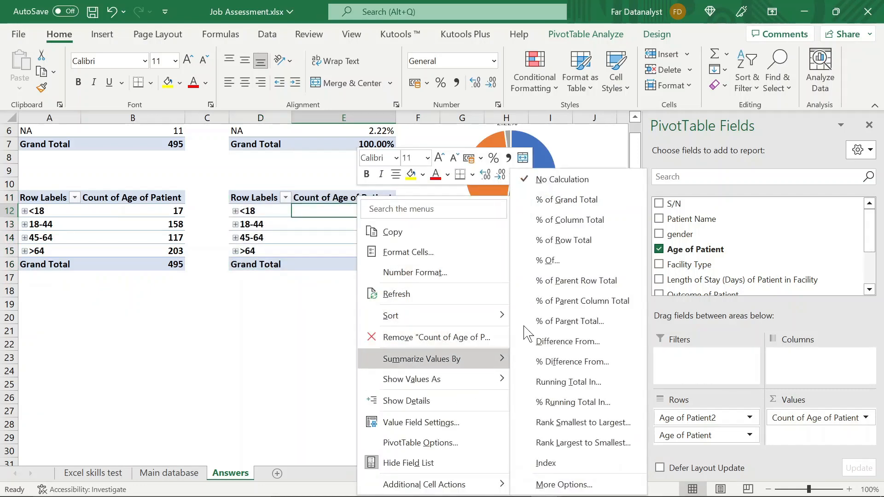
{"action": "left_click", "coordinate": [560, 221]}
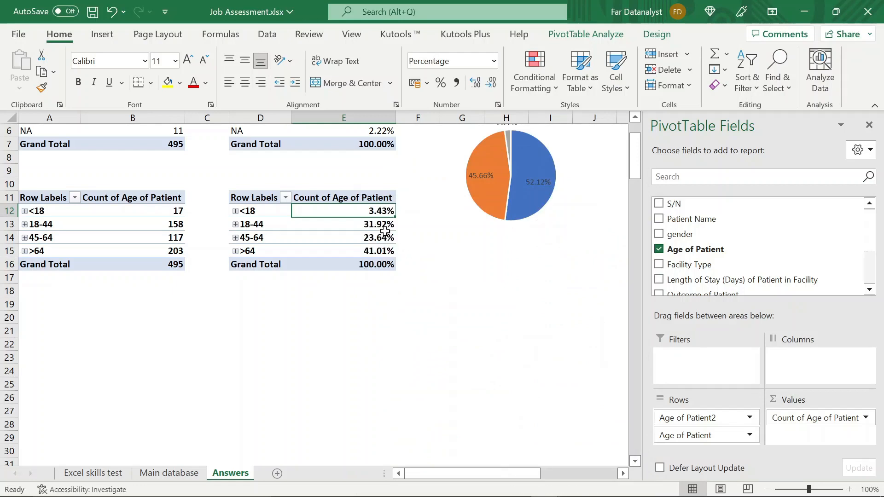
{"action": "left_click", "coordinate": [379, 355]}
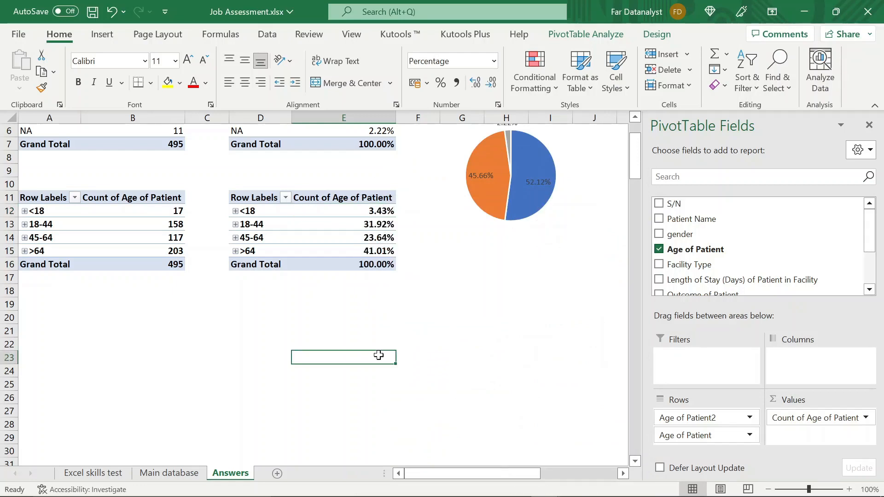
- Insert a 2-D clustered column chart from the original age count pivot table and hide the chart's field buttons
{"action": "scroll", "coordinate": [379, 355], "scroll_direction": "up", "scroll_amount": 2}
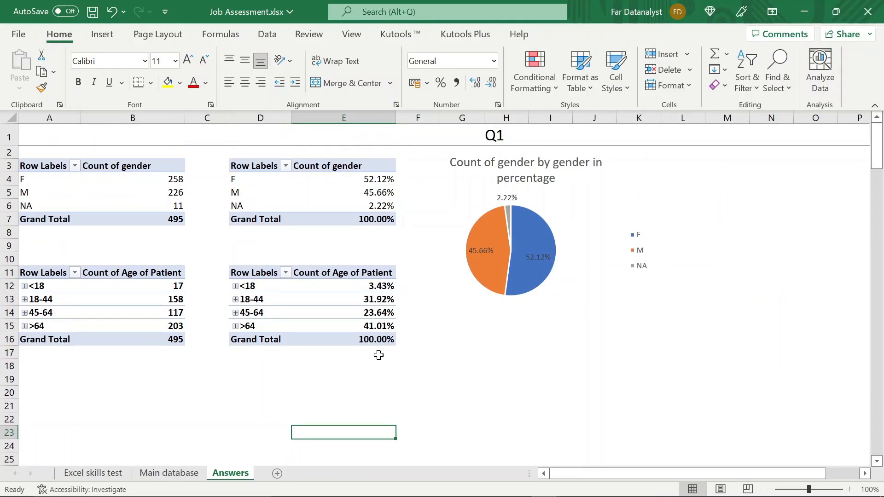
{"action": "left_click", "coordinate": [61, 274]}
{"action": "key", "text": "shift+Right"}
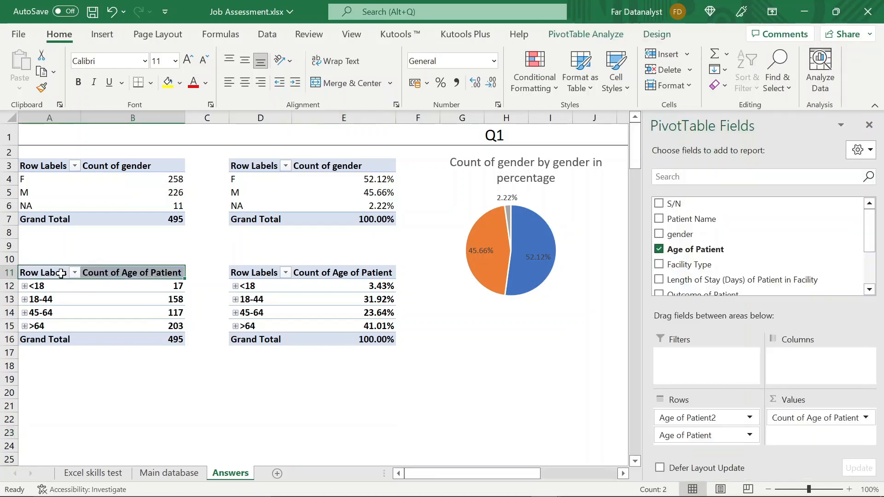
{"action": "key", "text": "shift+Down"}
{"action": "key", "text": "shift+Down"}
{"action": "left_click", "coordinate": [127, 296]}
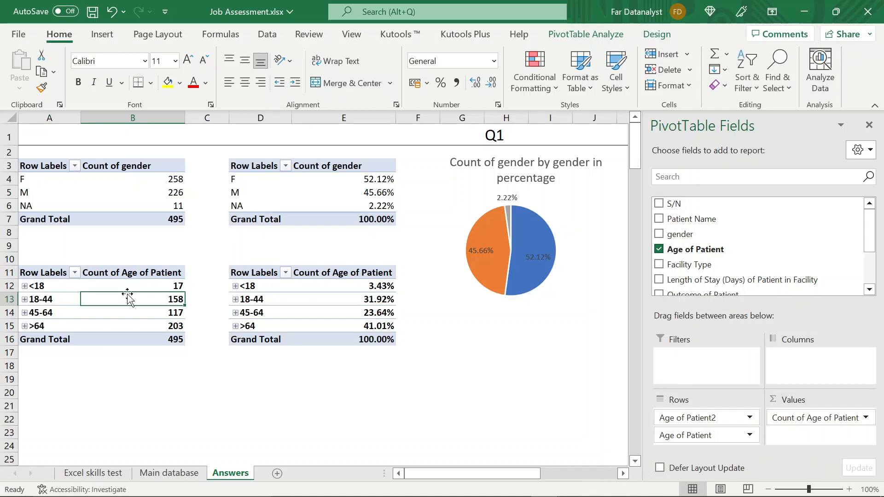
{"action": "left_click", "coordinate": [93, 36]}
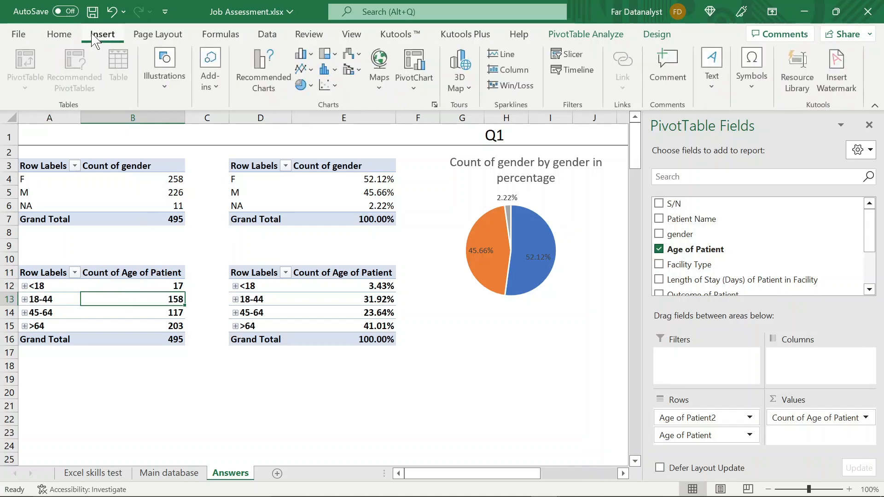
{"action": "left_click", "coordinate": [311, 54]}
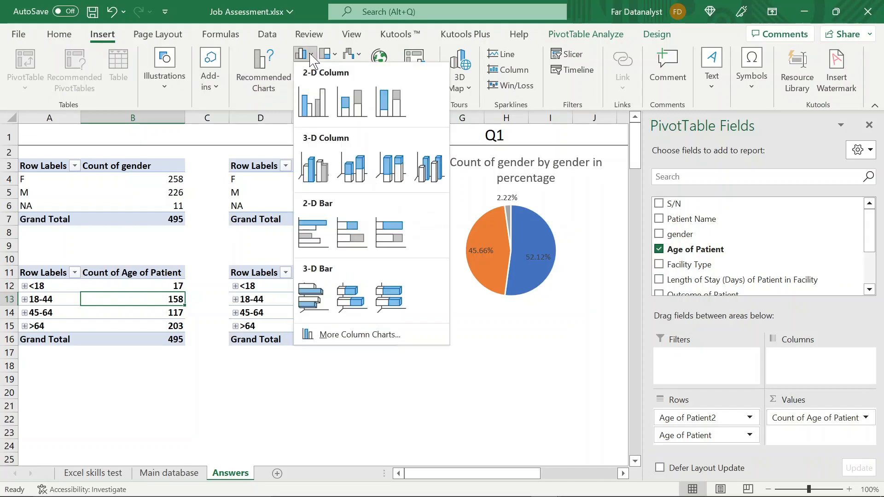
{"action": "left_click", "coordinate": [320, 110]}
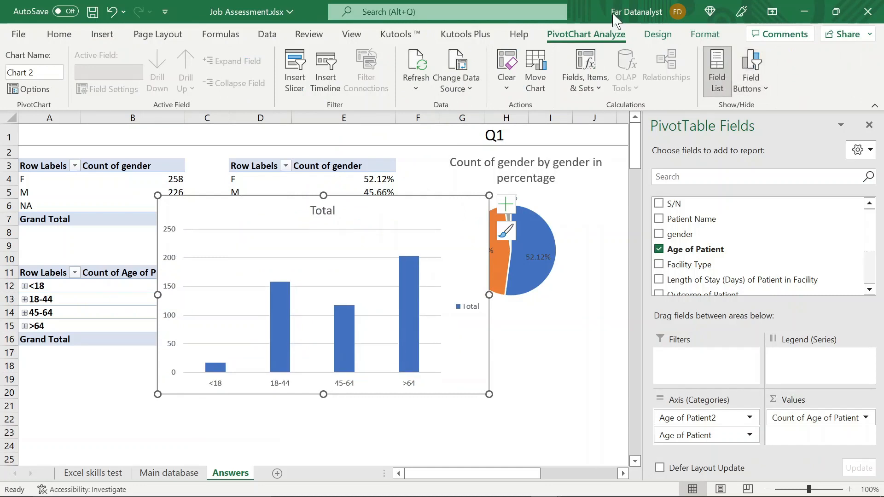
- Remove the gridlines and the legend from the age column chart
{"action": "left_click", "coordinate": [350, 258]}
{"action": "key", "text": "Delete"}
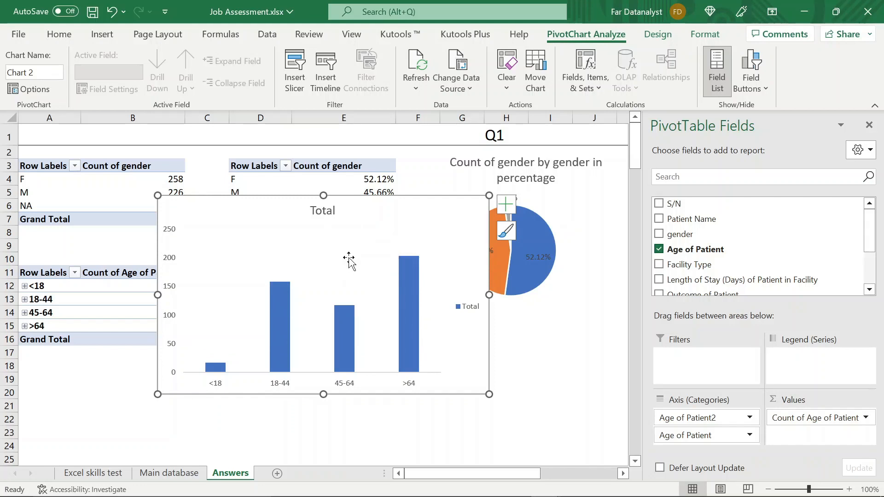
{"action": "left_click", "coordinate": [467, 315]}
{"action": "key", "text": "Delete"}
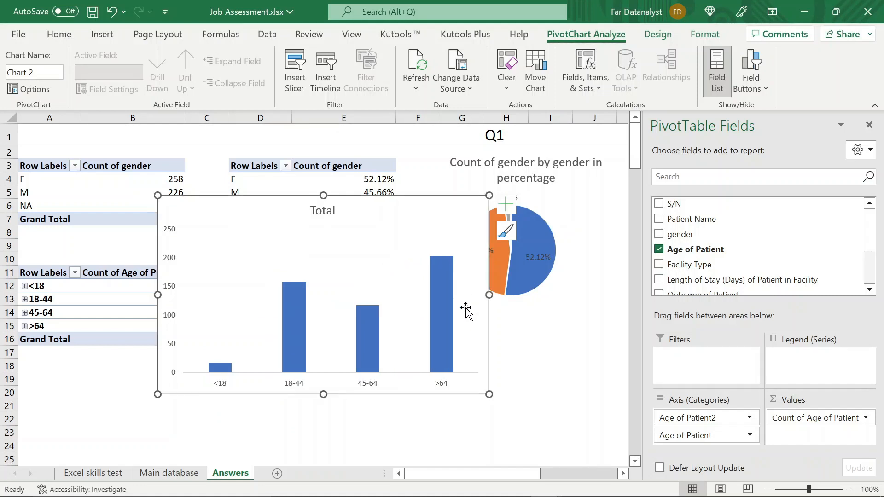
- Add data labels to the age column chart and move the chart beside the age pivot tables
{"action": "left_click", "coordinate": [509, 206]}
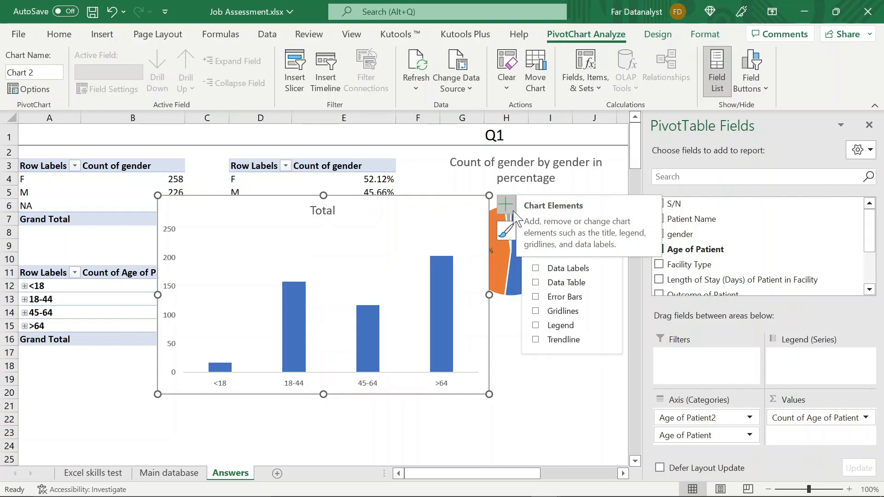
{"action": "left_click", "coordinate": [535, 270]}
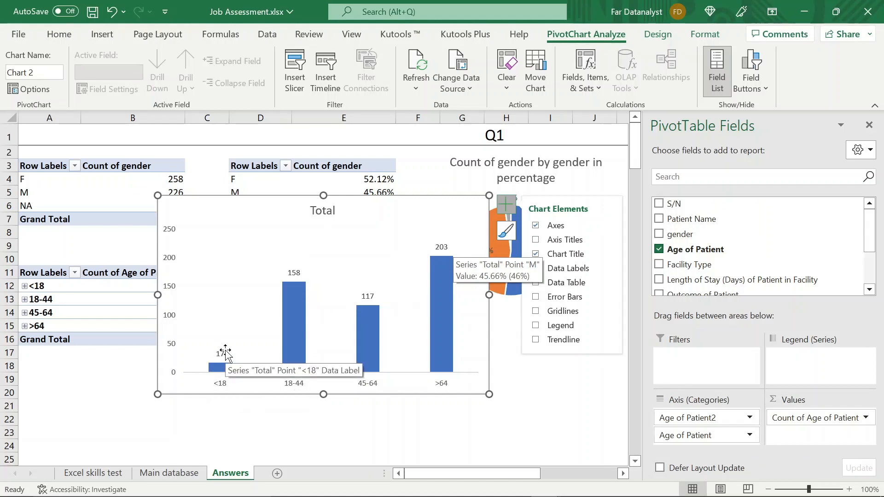
{"action": "left_click_drag", "start_coordinate": [396, 211], "coordinate": [372, 309]}
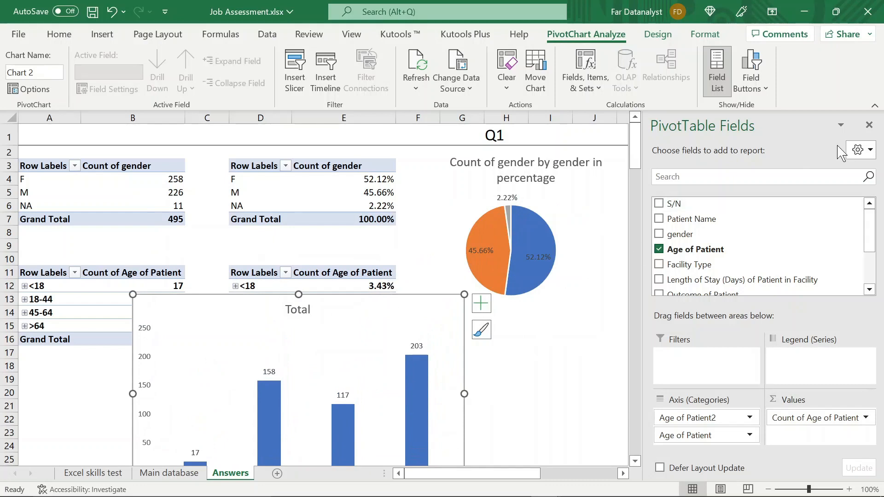
{"action": "left_click", "coordinate": [868, 125]}
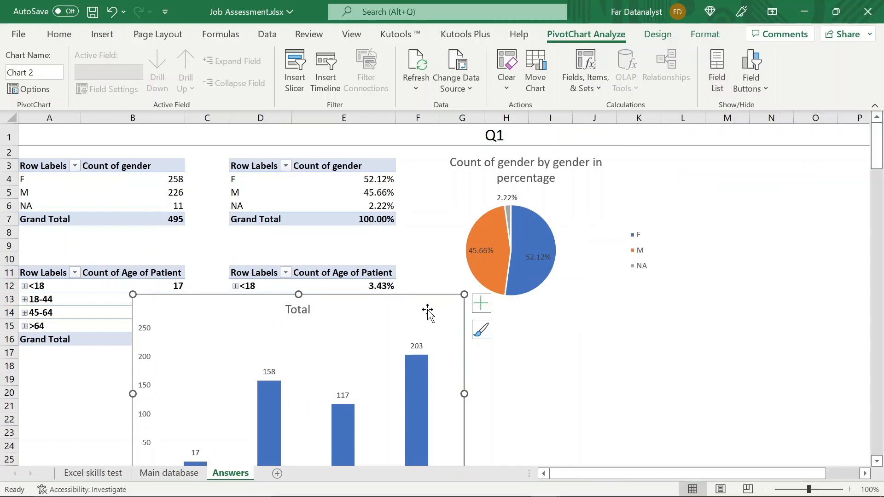
{"action": "left_click_drag", "start_coordinate": [427, 311], "coordinate": [717, 264]}
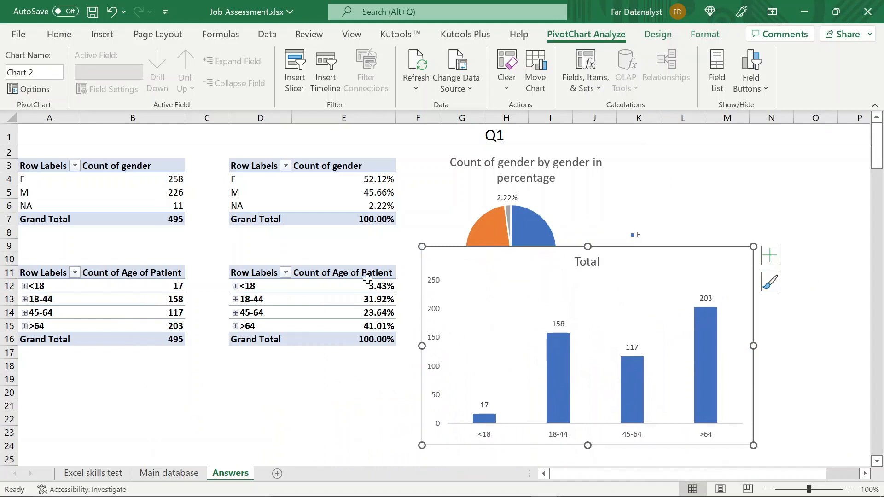
- Label the age chart's columns with the percentages from cells E12:E15 instead of their values
{"action": "left_click", "coordinate": [777, 255]}
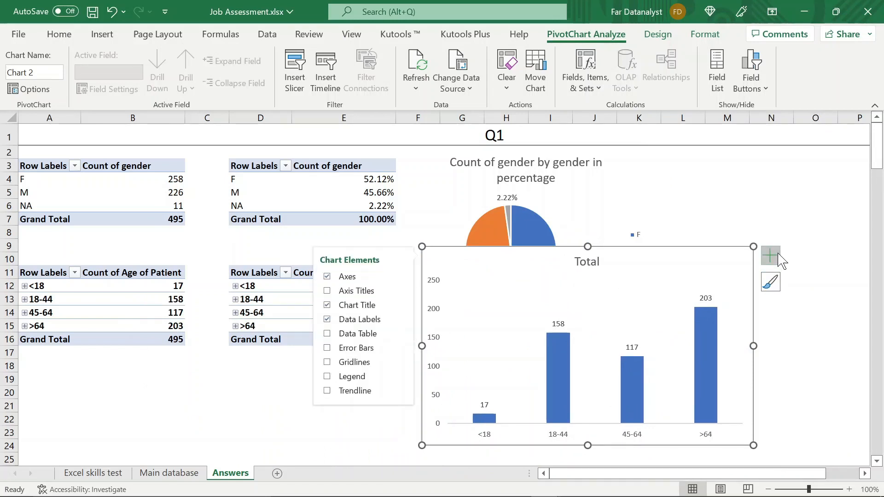
{"action": "left_click", "coordinate": [400, 319]}
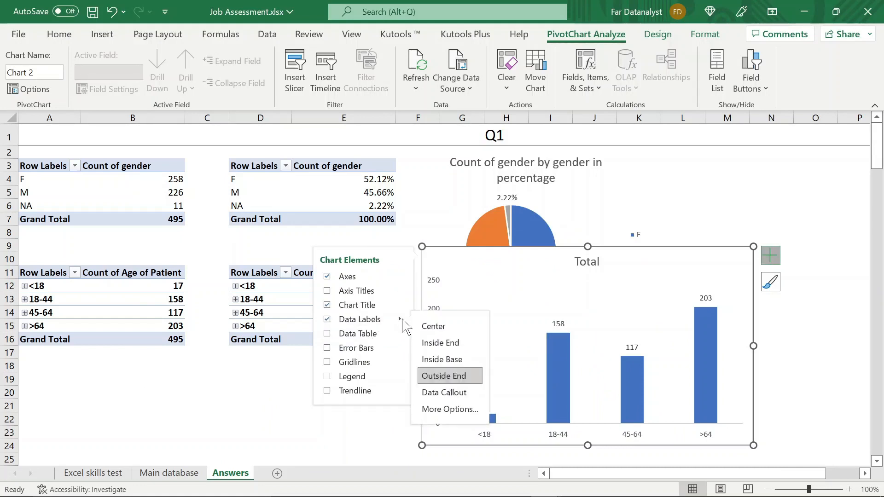
{"action": "left_click", "coordinate": [458, 420]}
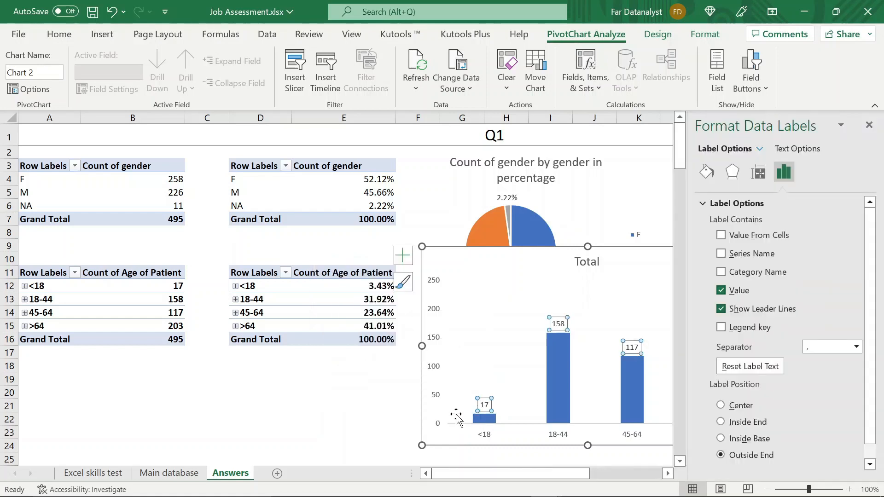
{"action": "left_click", "coordinate": [721, 236]}
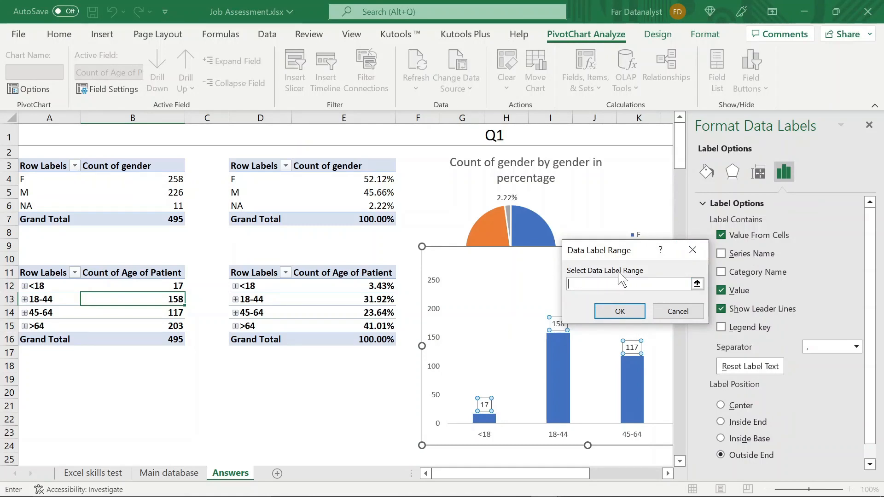
{"action": "left_click", "coordinate": [386, 284]}
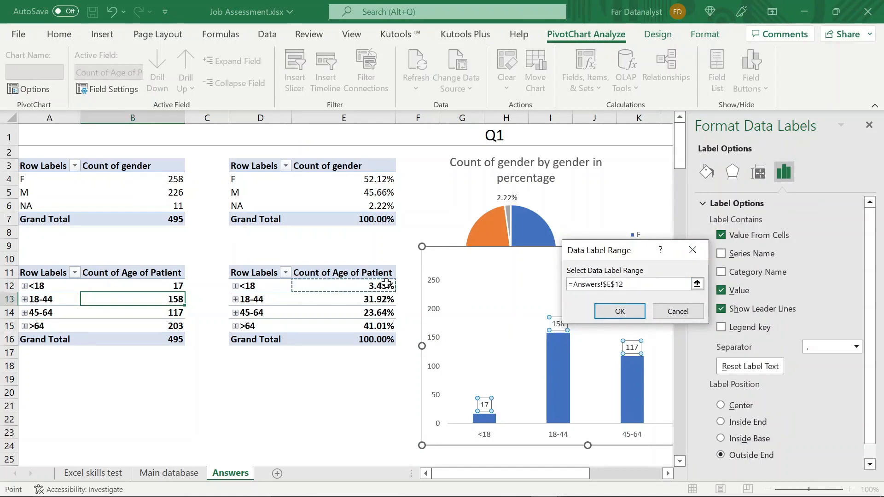
{"action": "left_click_drag", "start_coordinate": [385, 284], "coordinate": [388, 326]}
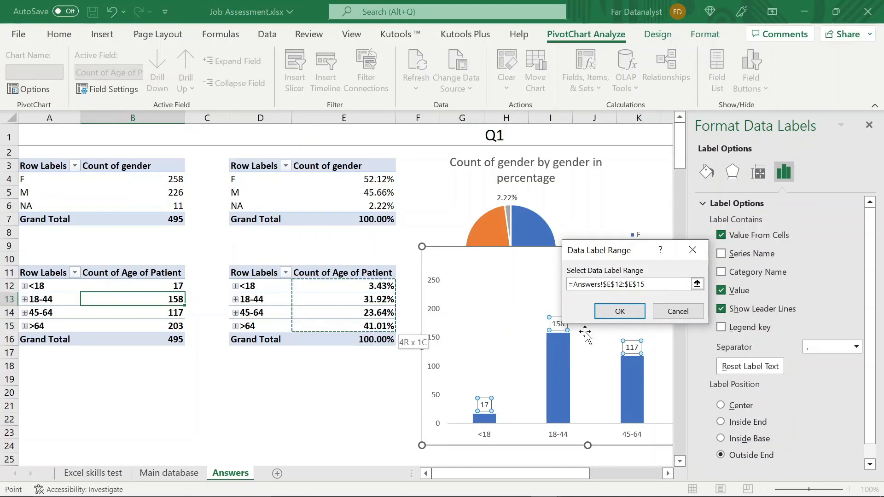
{"action": "left_click", "coordinate": [616, 311]}
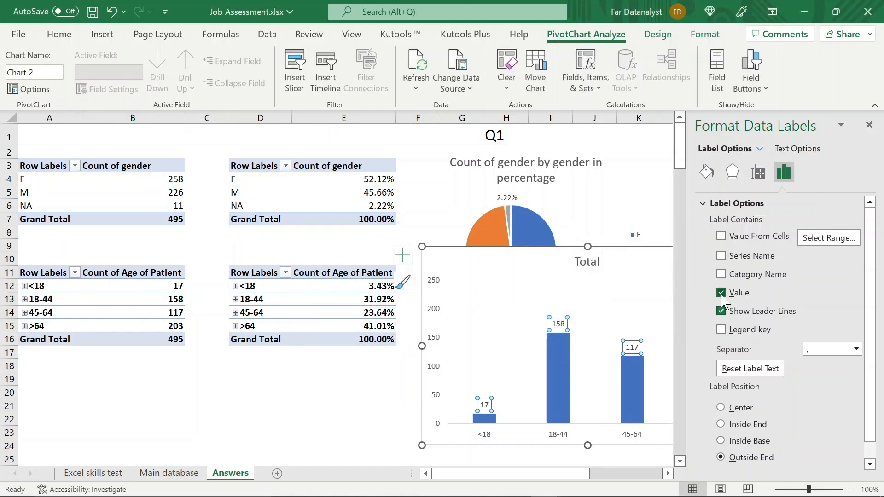
{"action": "left_click", "coordinate": [721, 236]}
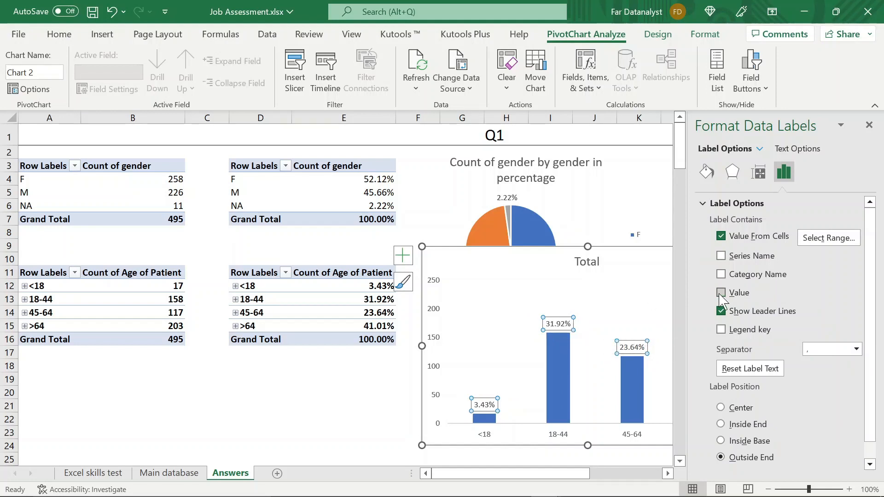
{"action": "left_click", "coordinate": [869, 127]}
{"action": "left_click", "coordinate": [736, 221]}
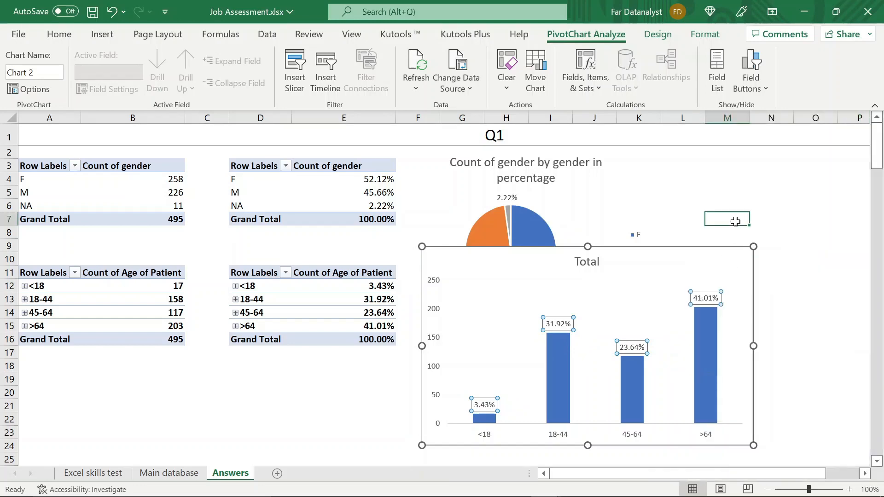
- Remove the age column chart's outline and set its chart area to no fill
{"action": "left_click", "coordinate": [689, 263]}
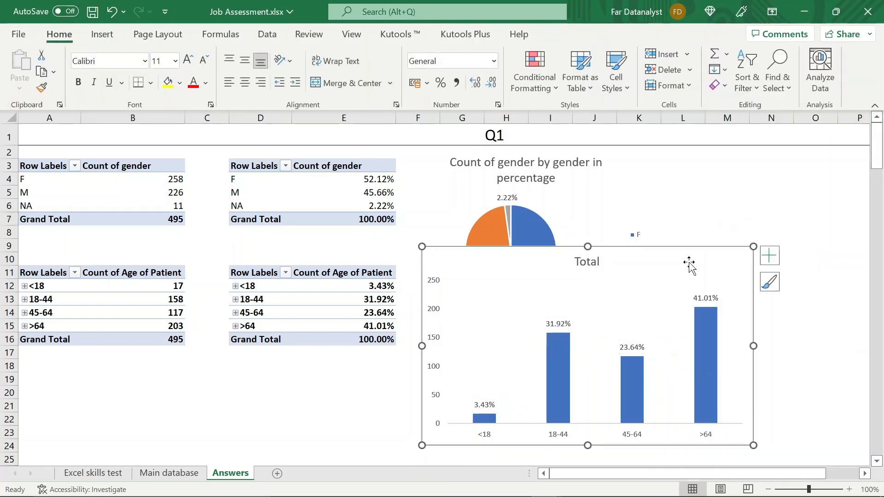
{"action": "left_click", "coordinate": [702, 35]}
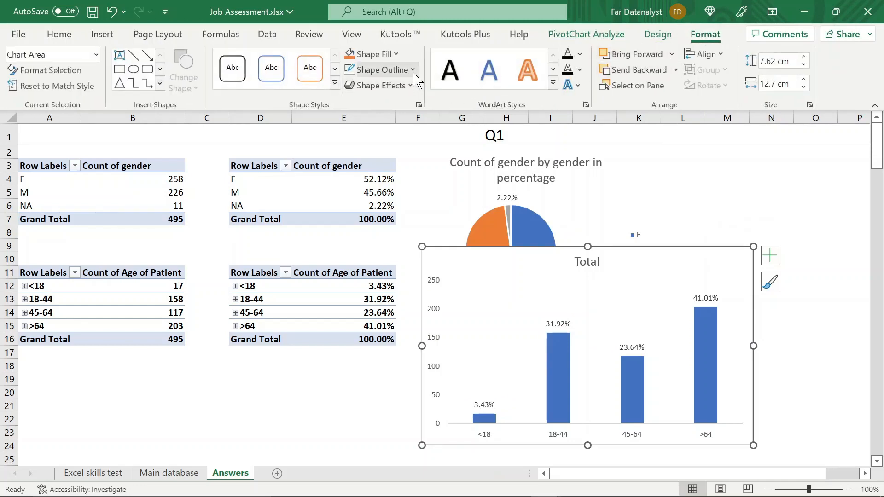
{"action": "left_click", "coordinate": [413, 71]}
{"action": "left_click", "coordinate": [379, 237]}
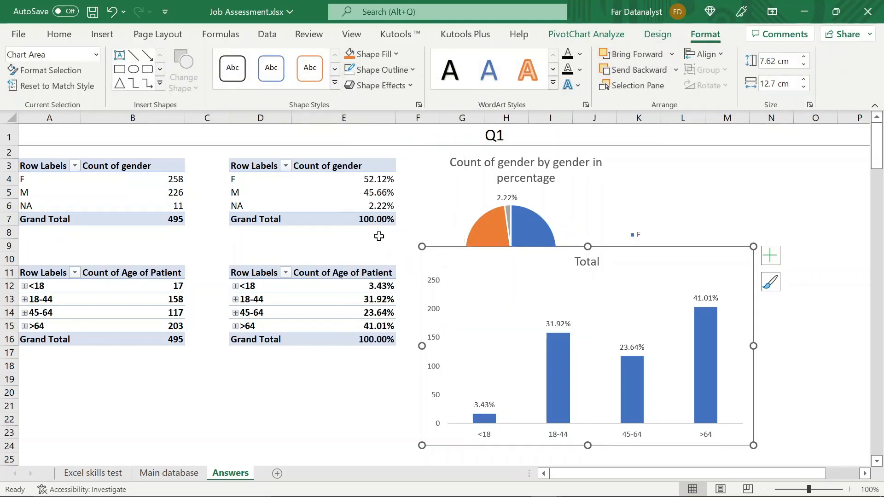
{"action": "double_click", "coordinate": [479, 239]}
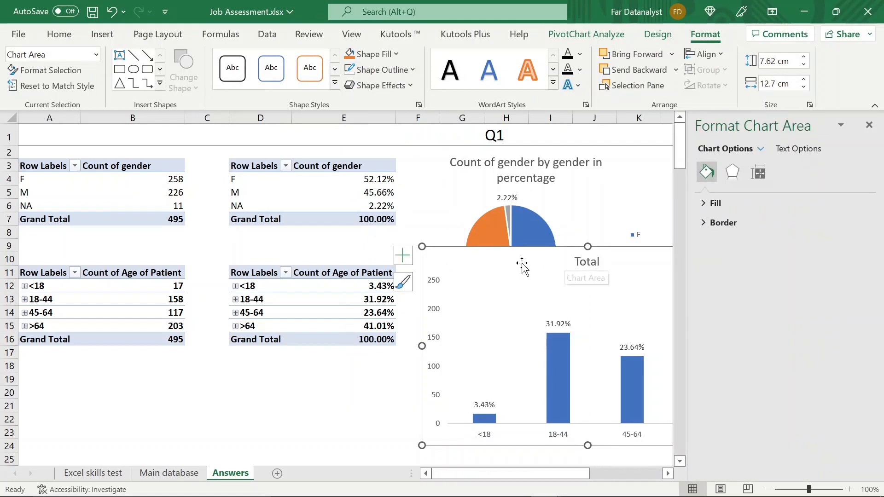
{"action": "left_click", "coordinate": [707, 205]}
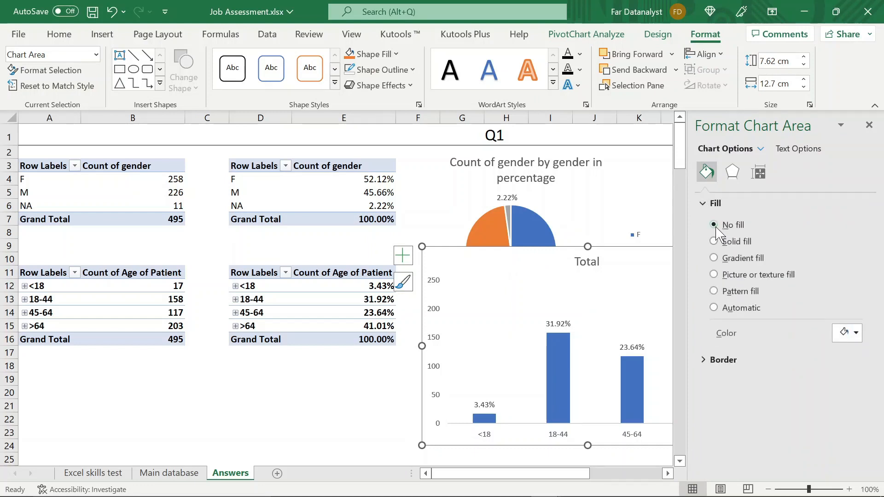
{"action": "left_click", "coordinate": [869, 125]}
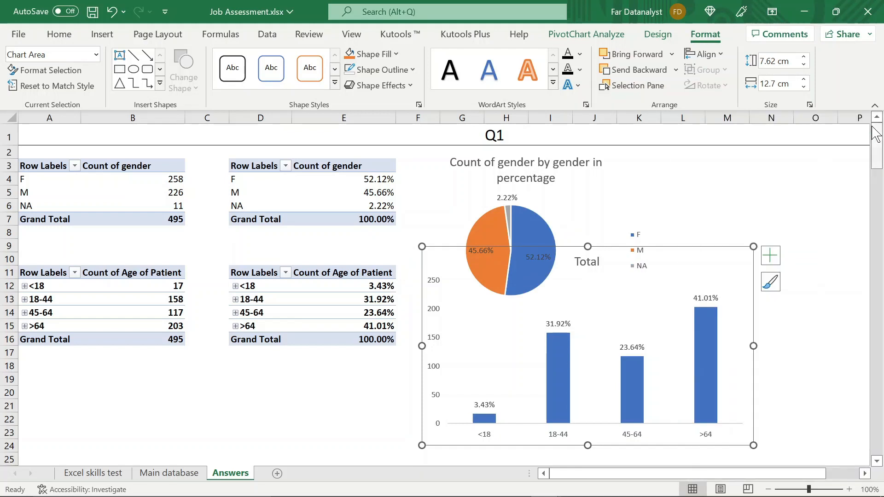
- Set the gender pie chart's area to no fill and move the chart slightly up and to the left
{"action": "left_click", "coordinate": [587, 187]}
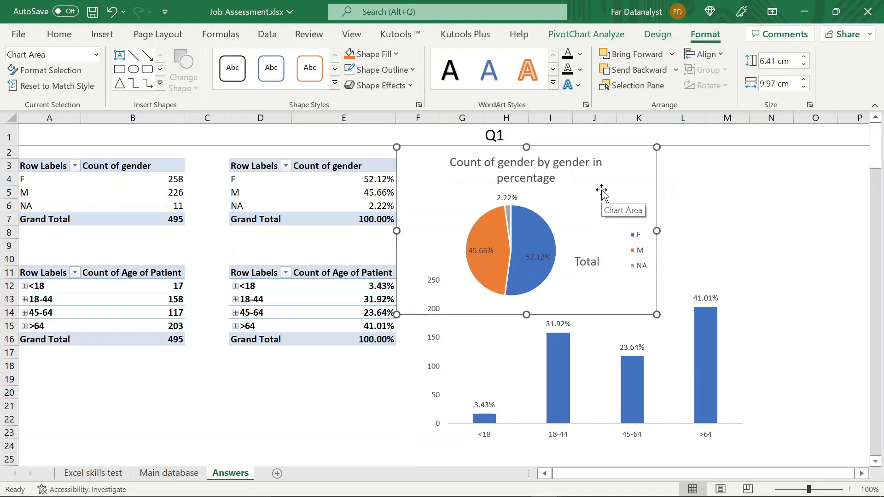
{"action": "double_click", "coordinate": [601, 190]}
{"action": "left_click", "coordinate": [713, 225]}
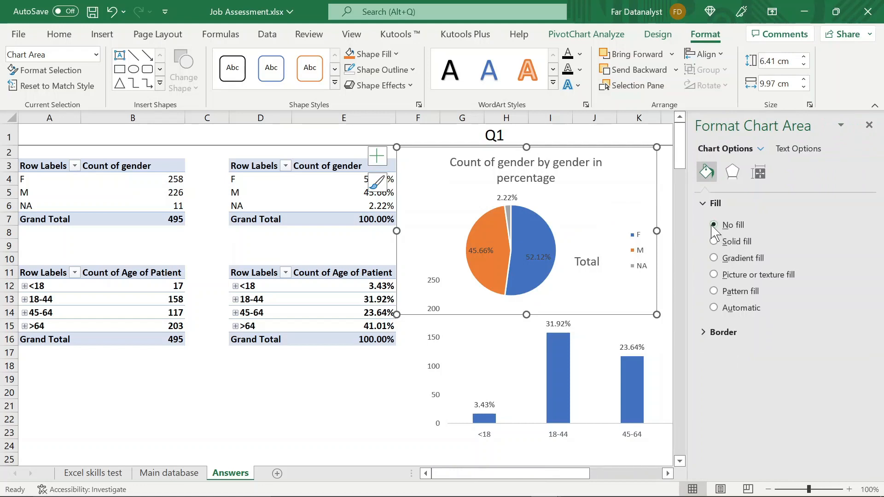
{"action": "left_click", "coordinate": [869, 130]}
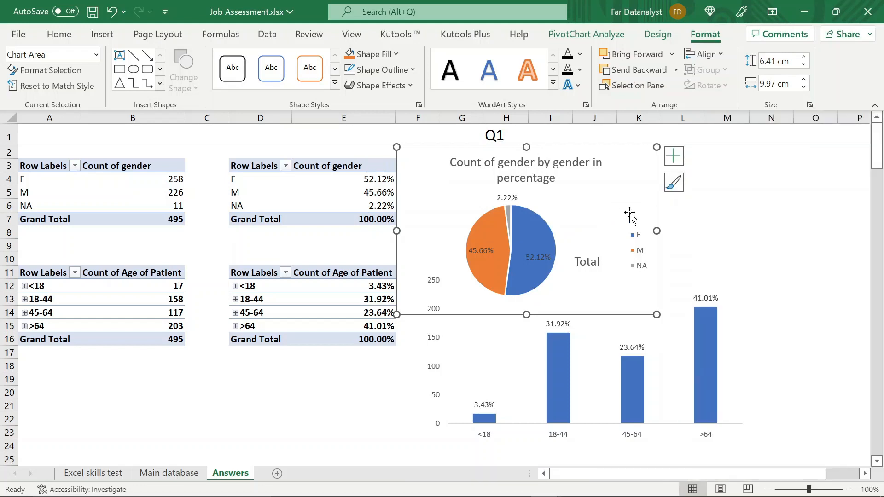
{"action": "left_click_drag", "start_coordinate": [612, 197], "coordinate": [576, 188]}
- Shrink the age column chart and place it directly below the gender pie chart
{"action": "left_click", "coordinate": [694, 285]}
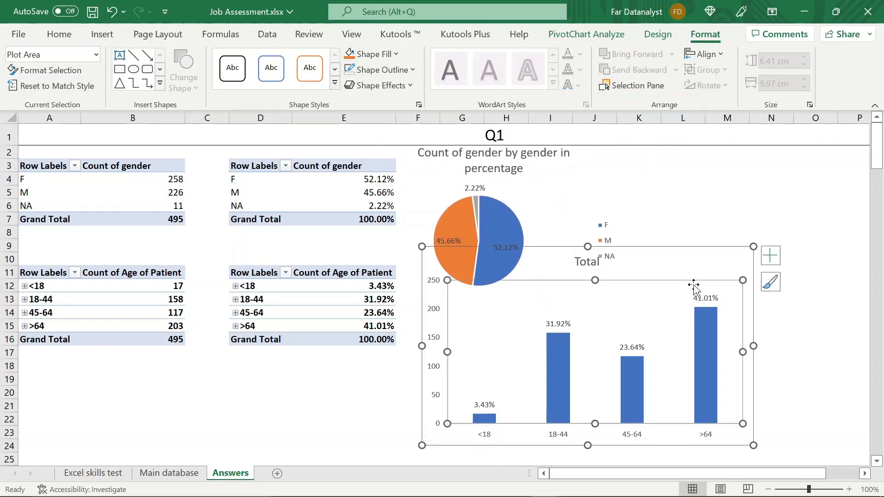
{"action": "left_click", "coordinate": [749, 251]}
{"action": "double_click", "coordinate": [719, 278]}
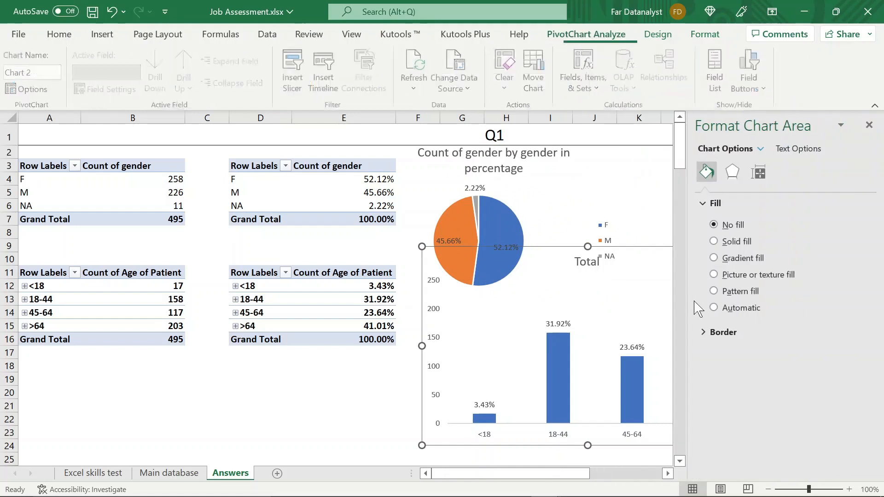
{"action": "left_click", "coordinate": [869, 125]}
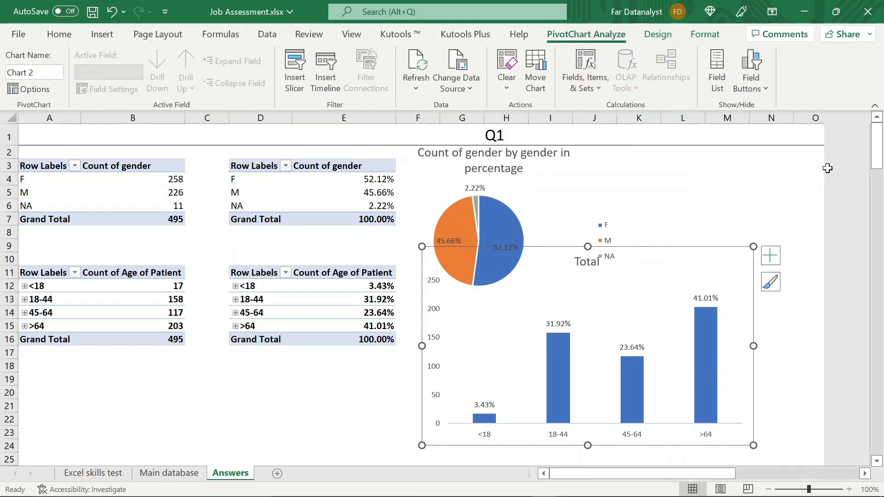
{"action": "left_click_drag", "start_coordinate": [753, 246], "coordinate": [700, 298]}
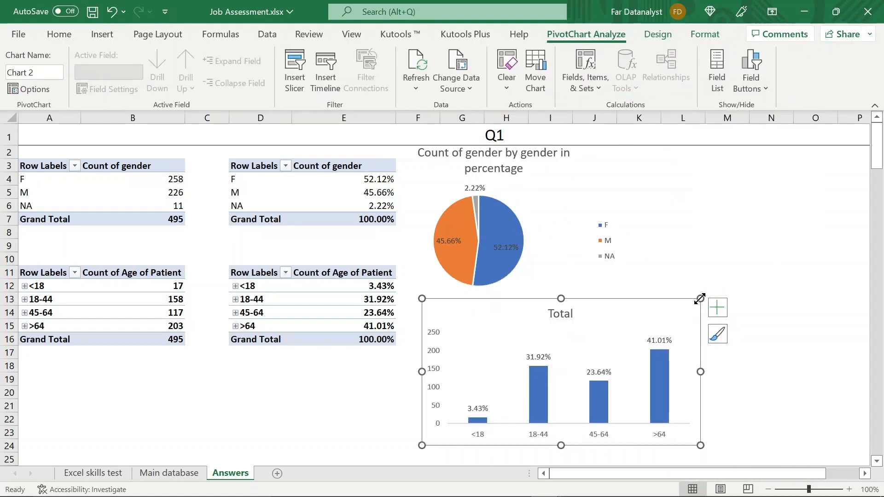
{"action": "left_click_drag", "start_coordinate": [601, 325], "coordinate": [578, 297]}
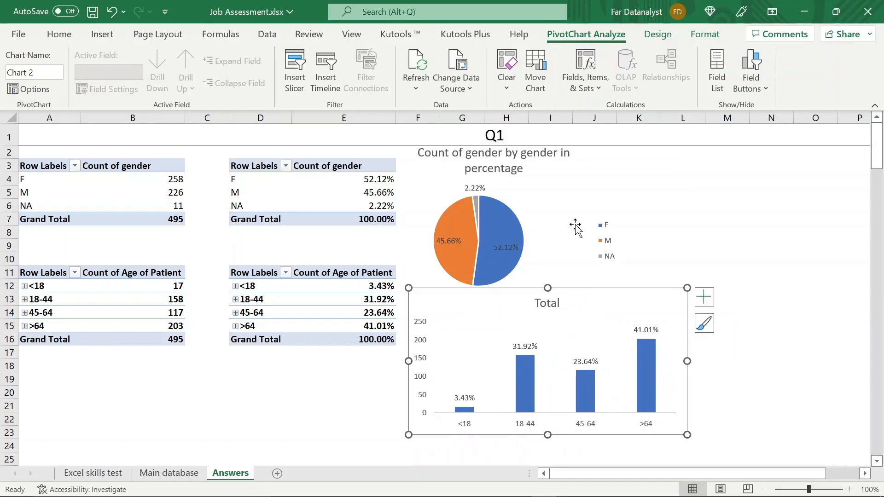
- Shrink the gender pie chart and reposition it just above the age column chart
{"action": "left_click", "coordinate": [607, 188]}
{"action": "left_click_drag", "start_coordinate": [624, 137], "coordinate": [595, 165]}
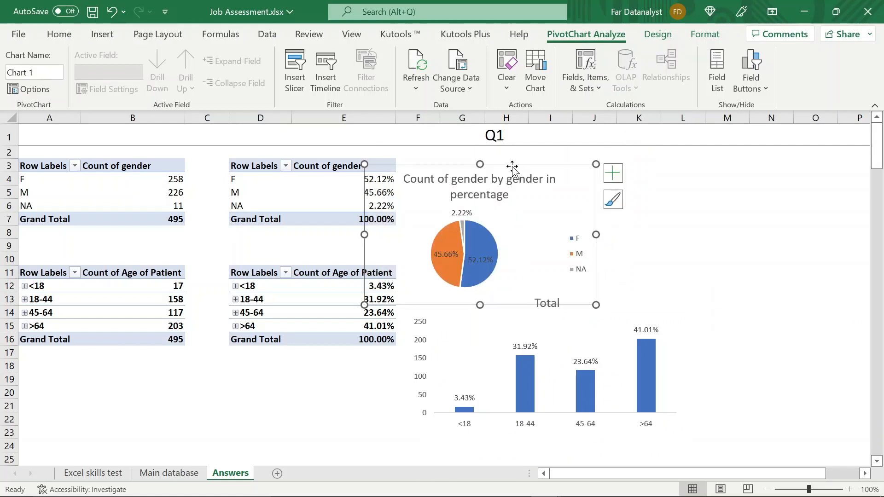
{"action": "left_click_drag", "start_coordinate": [511, 165], "coordinate": [526, 141]}
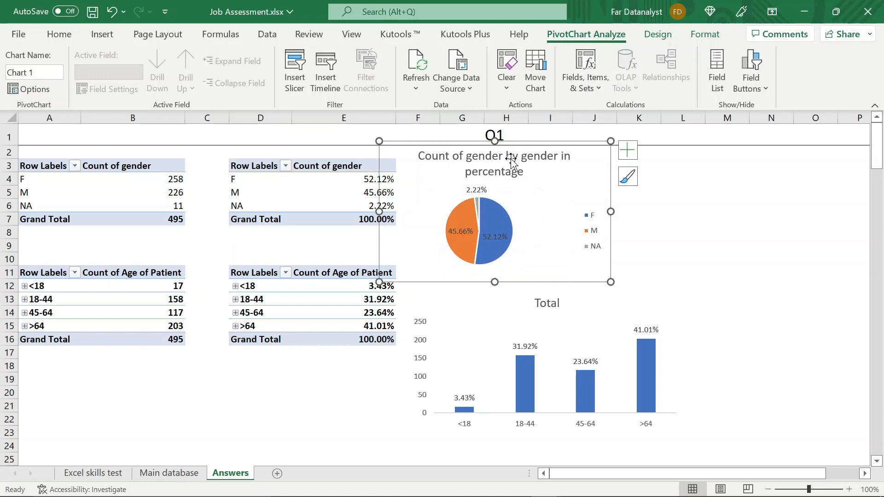
- Reduce the gender pie chart's title to font size 11
{"action": "left_click", "coordinate": [511, 160]}
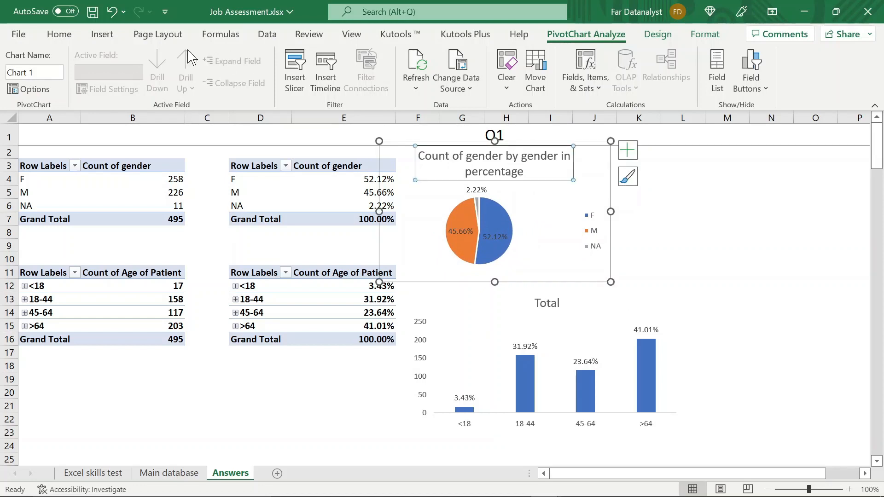
{"action": "left_click", "coordinate": [61, 41]}
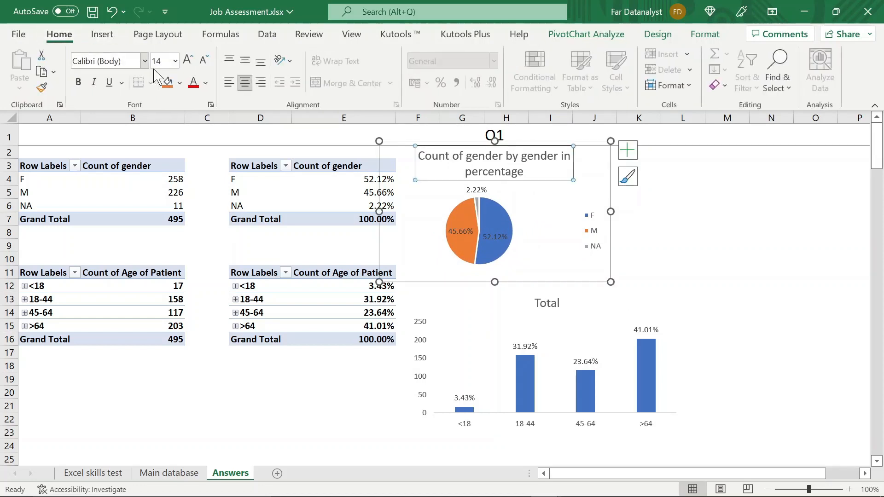
{"action": "left_click", "coordinate": [203, 60]}
{"action": "left_click", "coordinate": [204, 61]}
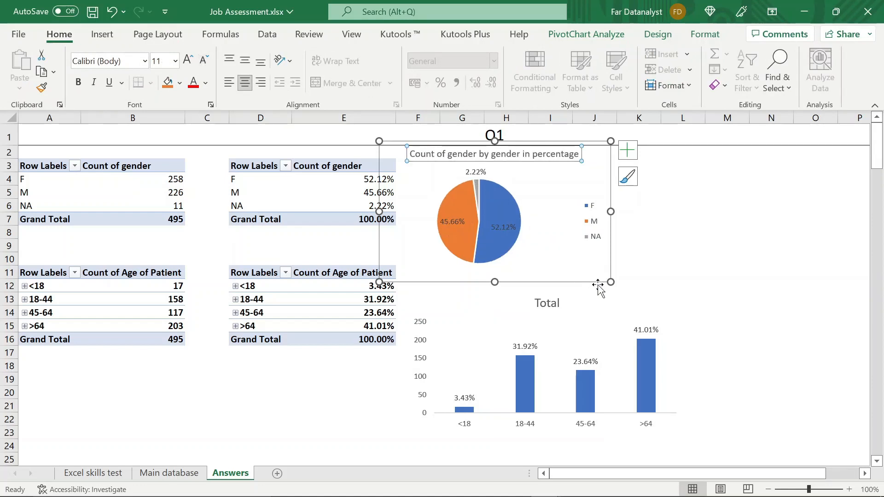
- Retitle the age column chart as "Count of age of patient by age in percentage"
{"action": "left_click", "coordinate": [610, 293]}
{"action": "left_click", "coordinate": [547, 303]}
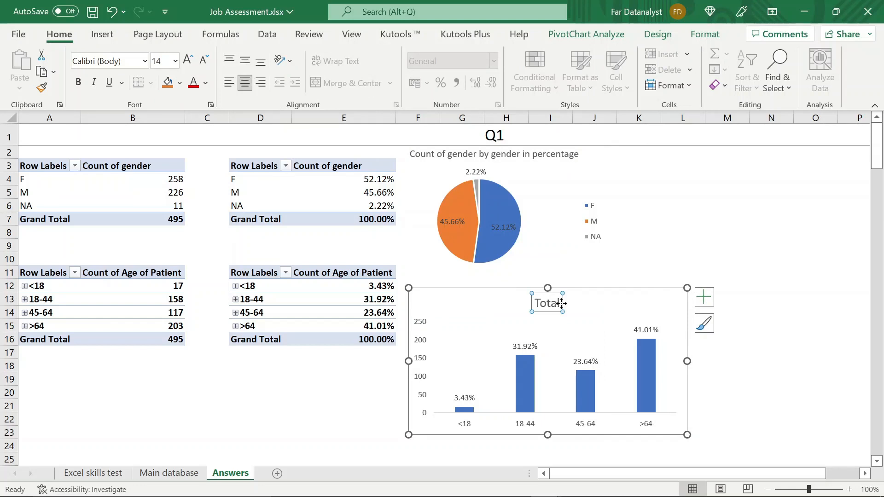
{"action": "left_click", "coordinate": [560, 303]}
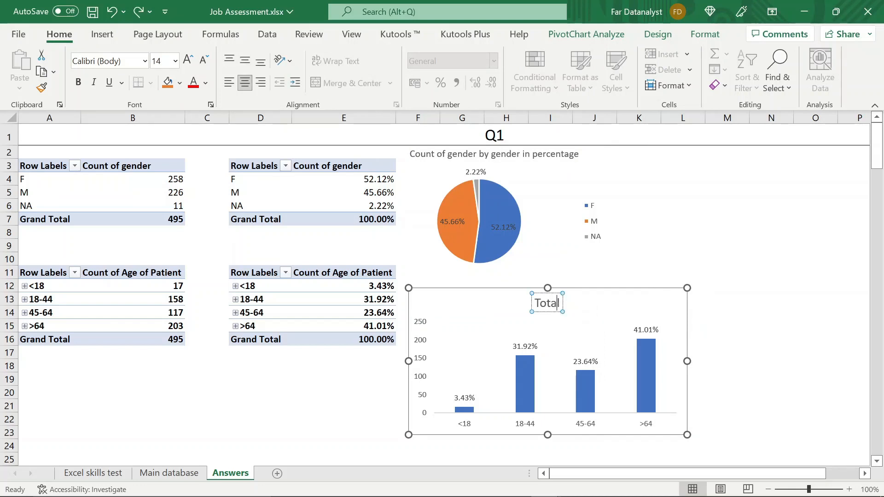
{"action": "key", "text": "BackSpace"}
{"action": "key", "text": "BackSpace"}
{"action": "key", "text": "BackSpace"}
{"action": "key", "text": "BackSpace"}
{"action": "key", "text": "BackSpace"}
{"action": "type", "text": "Count of"}
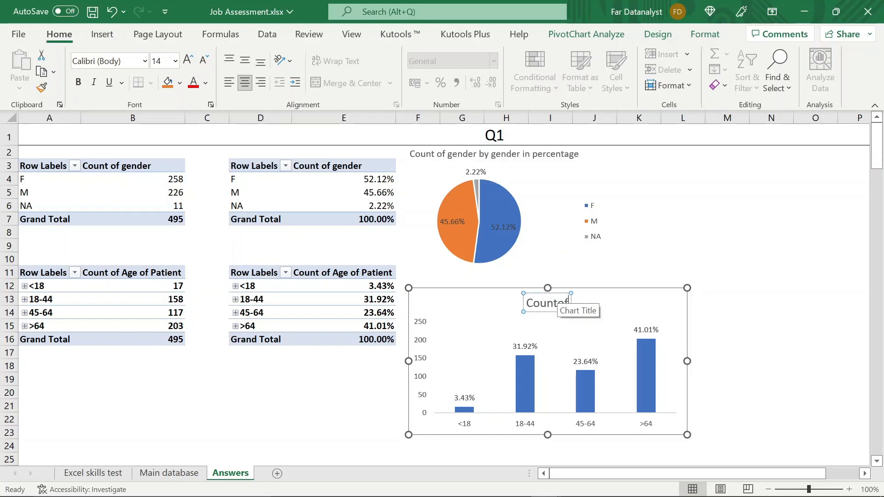
{"action": "type", "text": " age of p"}
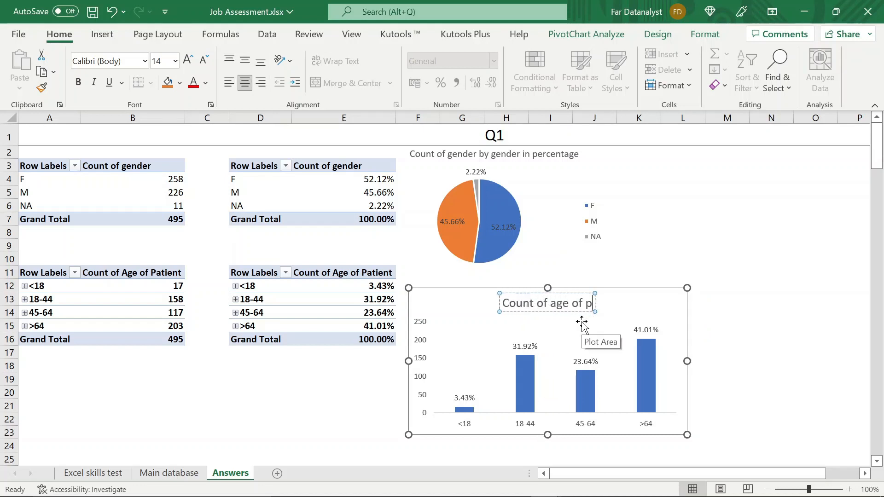
{"action": "type", "text": "atient by age"}
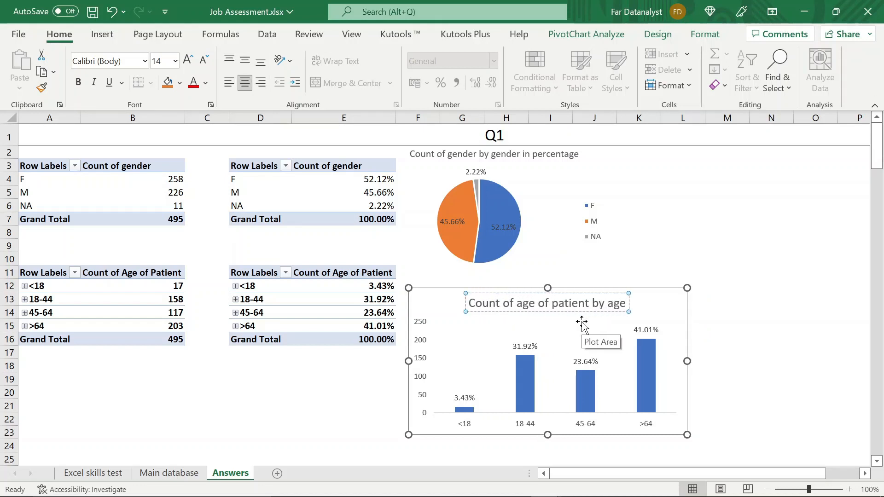
{"action": "type", "text": " in percentage"}
{"action": "left_click", "coordinate": [724, 317]}
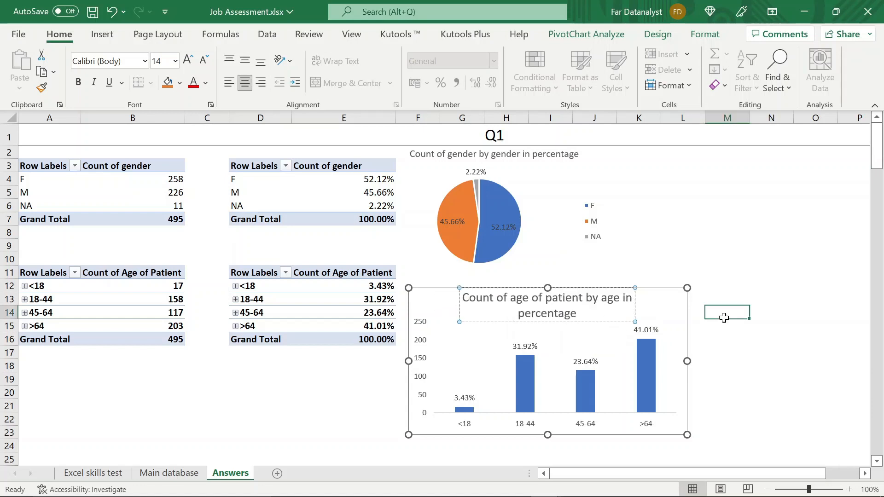
- Reduce the age column chart's title to font size 11
{"action": "left_click", "coordinate": [583, 317]}
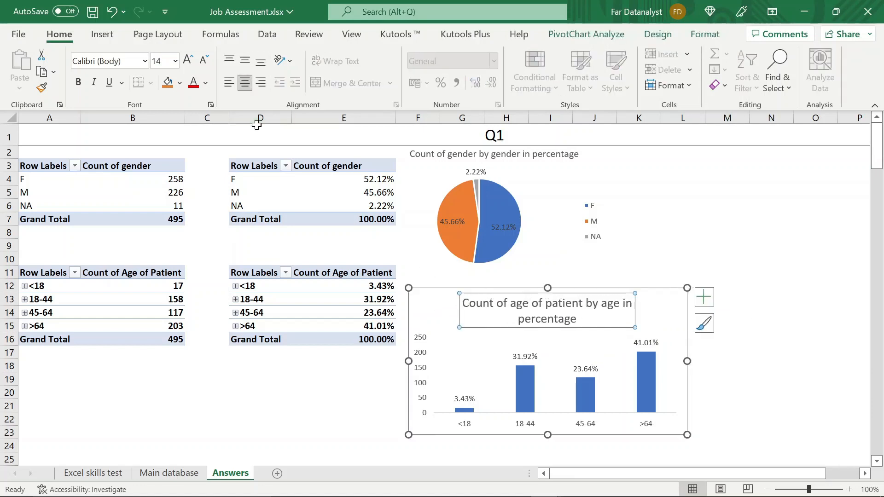
{"action": "left_click", "coordinate": [209, 61]}
{"action": "left_click", "coordinate": [210, 64]}
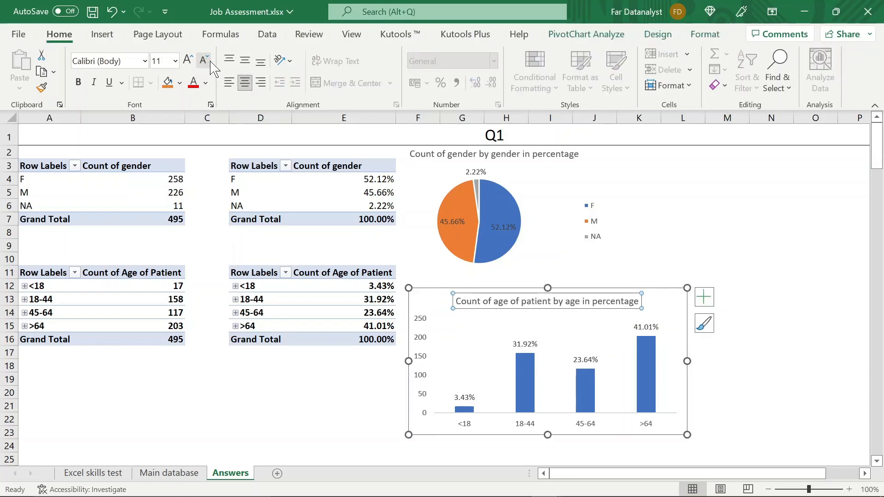
{"action": "left_click", "coordinate": [863, 285]}
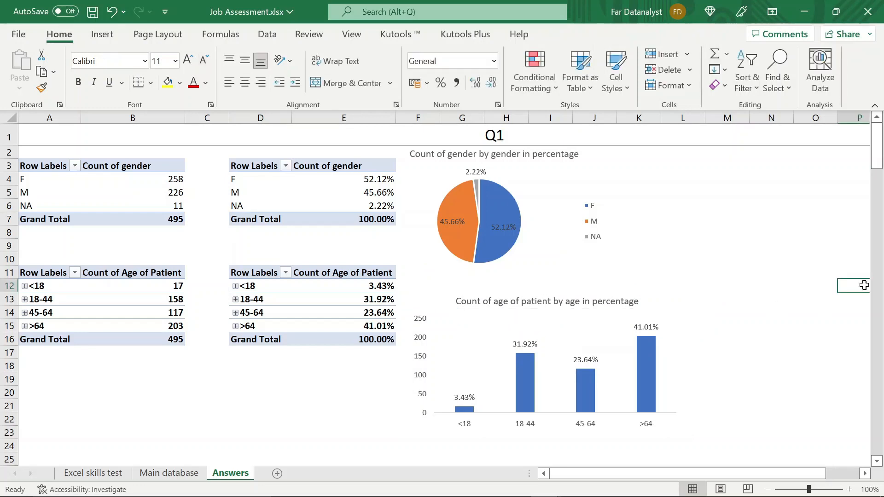
- Shrink the age column chart and move it up directly below the gender pie chart
{"action": "left_click", "coordinate": [684, 334]}
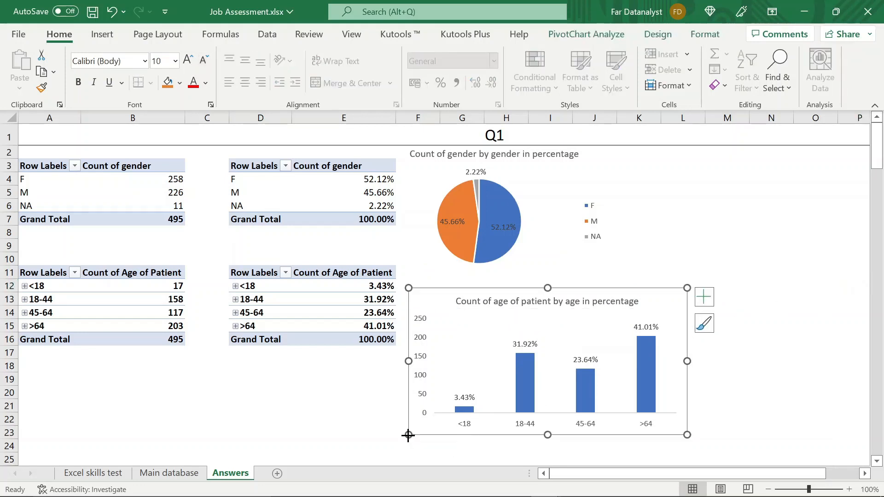
{"action": "left_click_drag", "start_coordinate": [408, 435], "coordinate": [437, 396]}
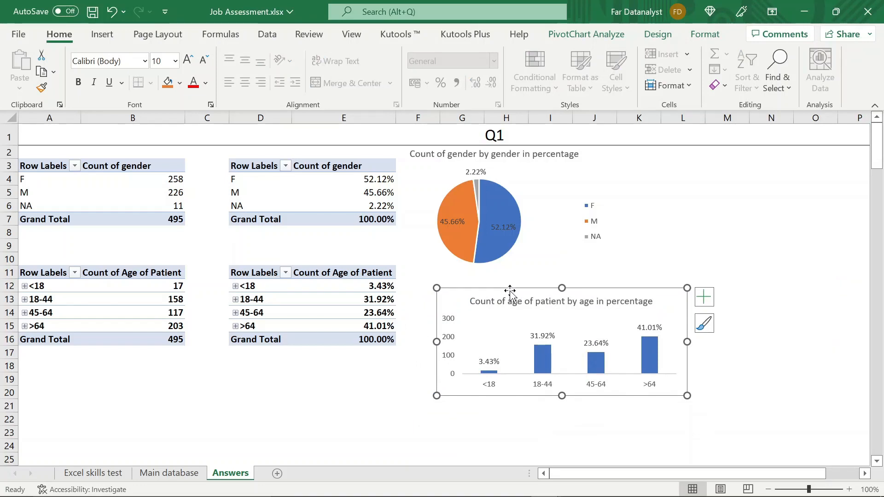
{"action": "left_click_drag", "start_coordinate": [509, 291], "coordinate": [484, 266]}
{"action": "left_click", "coordinate": [704, 231]}
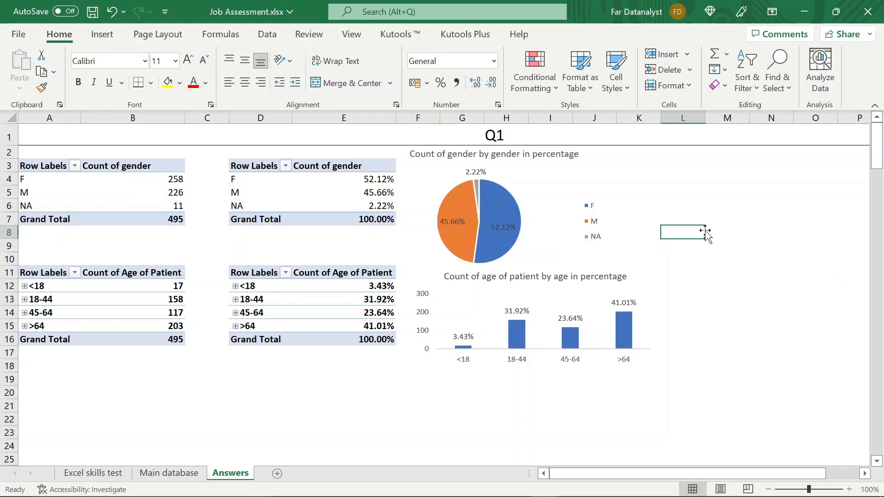
{"action": "left_click", "coordinate": [634, 290]}
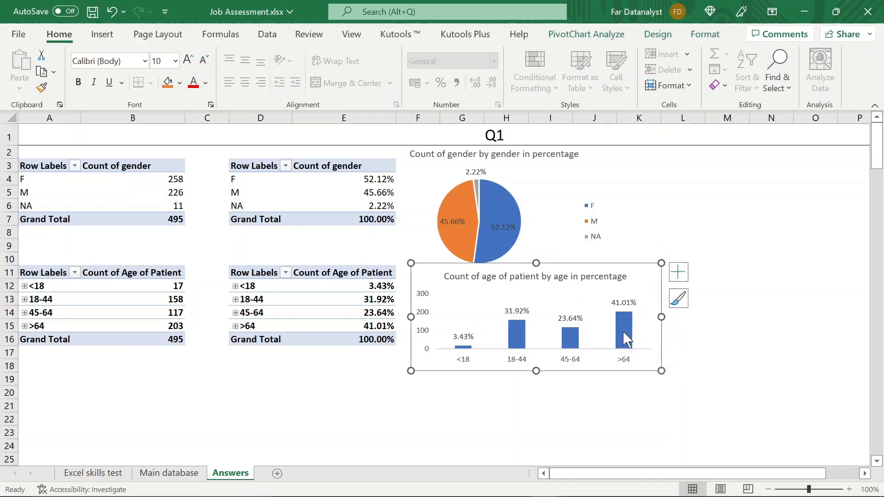
{"action": "mouse_move", "coordinate": [625, 346]}
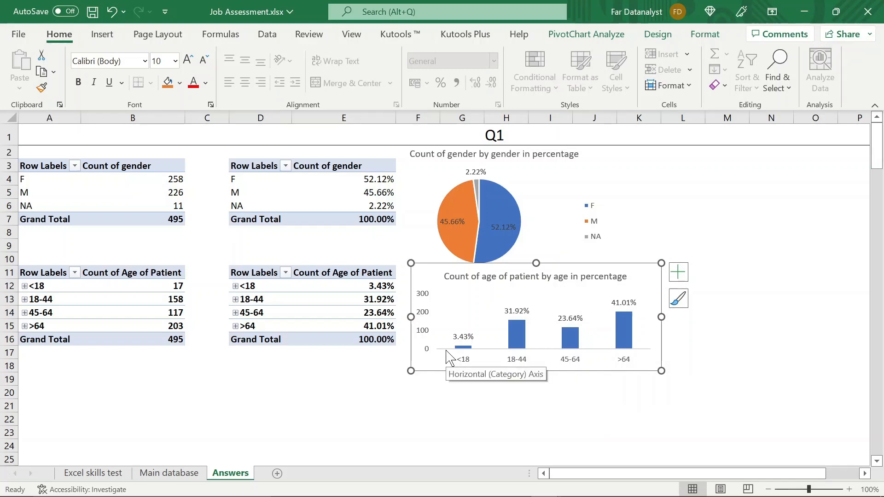
{"action": "left_click", "coordinate": [753, 313]}
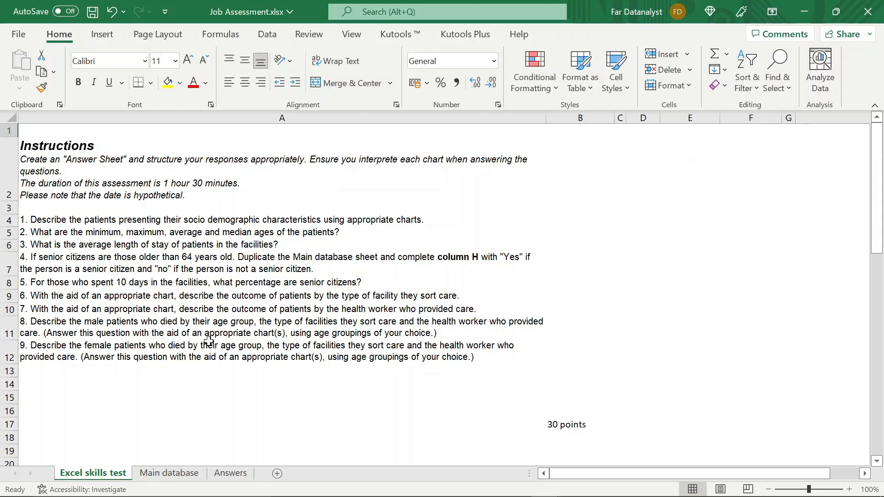
- On the Answers sheet, merge and center cells A20:R20 and enter the heading Q2
{"action": "left_click", "coordinate": [231, 474]}
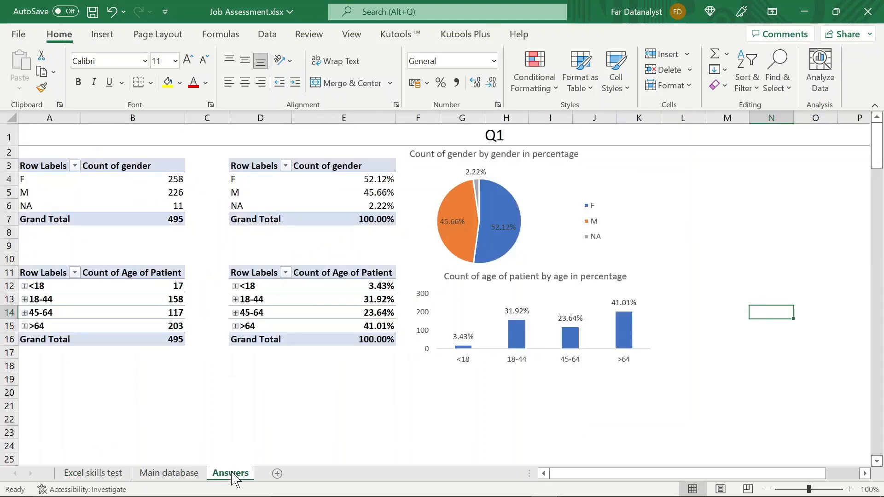
{"action": "left_click", "coordinate": [26, 397]}
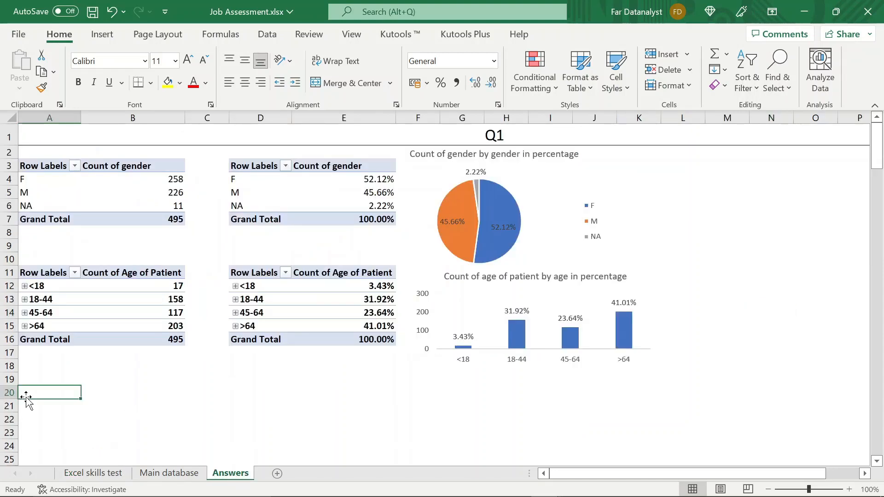
{"action": "key", "text": "shift+Right"}
{"action": "key", "text": "shift+Right"}
{"action": "key", "text": "shift+Right"}
{"action": "key", "text": "shift+Right"}
{"action": "key", "text": "shift+Right"}
{"action": "key", "text": "shift+Right"}
{"action": "key", "text": "shift+Right"}
{"action": "key", "text": "shift+Right"}
{"action": "key", "text": "shift+Right"}
{"action": "key", "text": "shift+Right"}
{"action": "key", "text": "shift+Right"}
{"action": "key", "text": "shift+Right"}
{"action": "key", "text": "shift+Right"}
{"action": "key", "text": "shift+Right"}
{"action": "key", "text": "shift+Right"}
{"action": "key", "text": "shift+Right"}
{"action": "key", "text": "shift+Right"}
{"action": "key", "text": "shift+Right"}
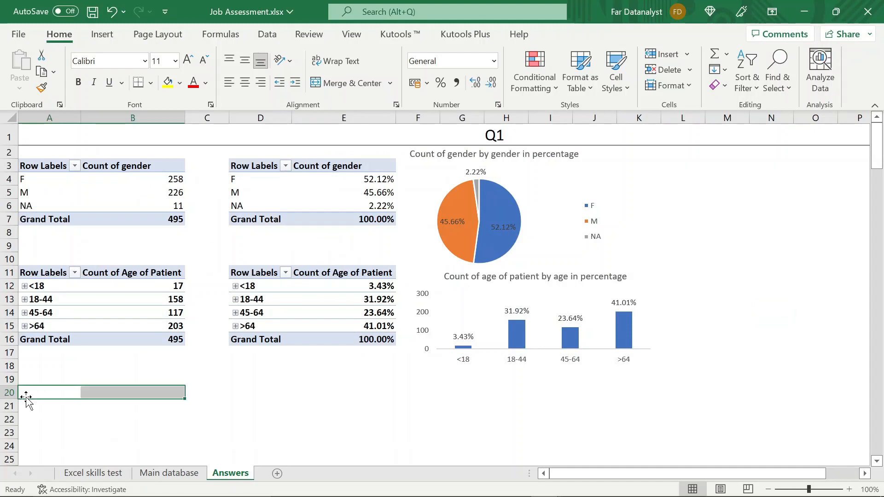
{"action": "key", "text": "shift+Right"}
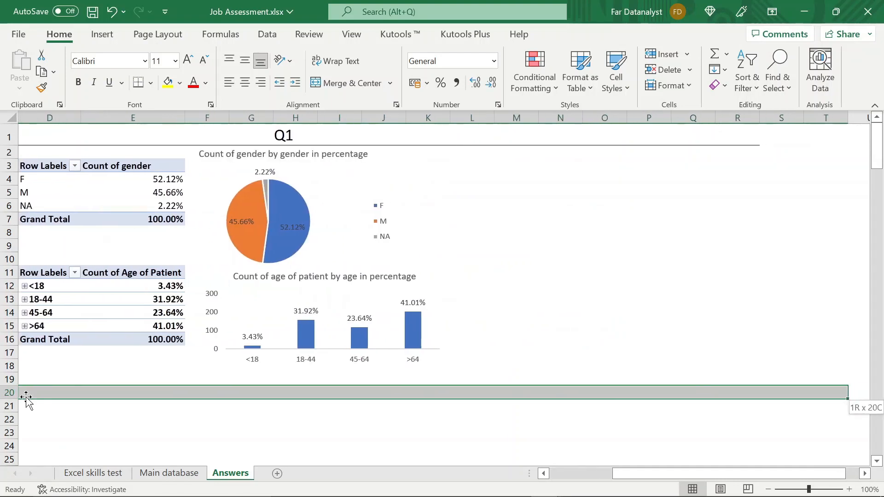
{"action": "key", "text": "shift+Left"}
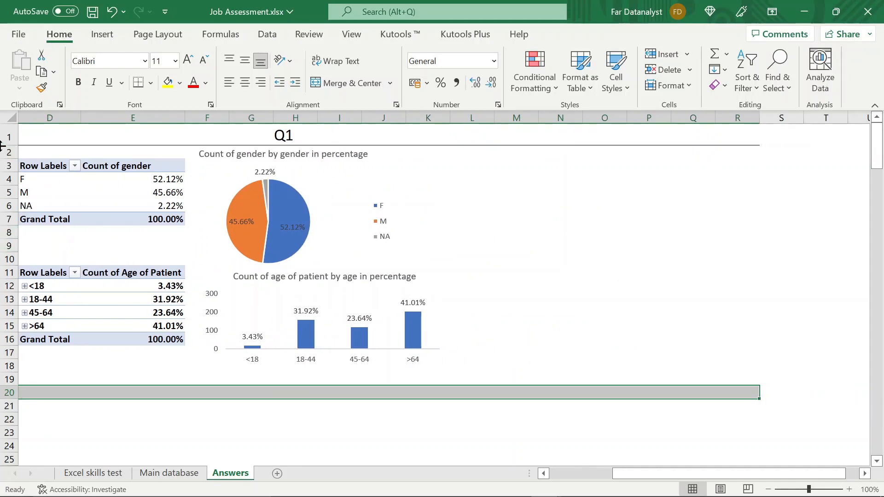
{"action": "left_click", "coordinate": [347, 83]}
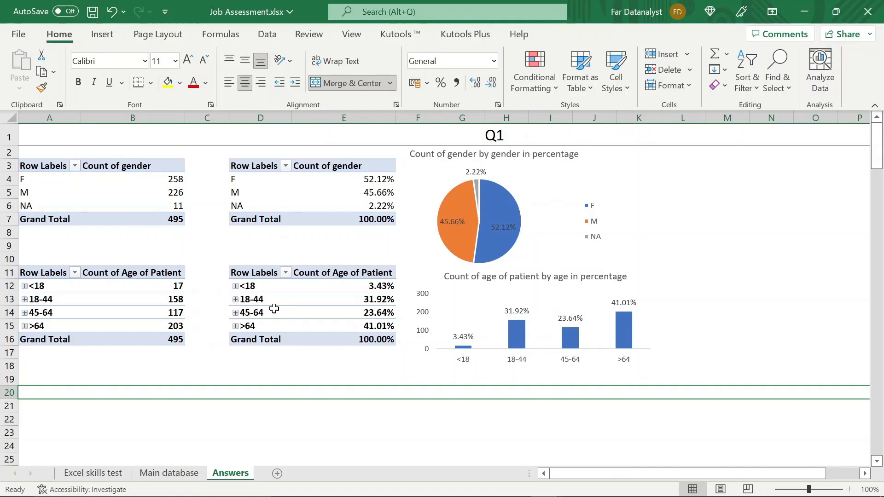
{"action": "type", "text": "Q2"}
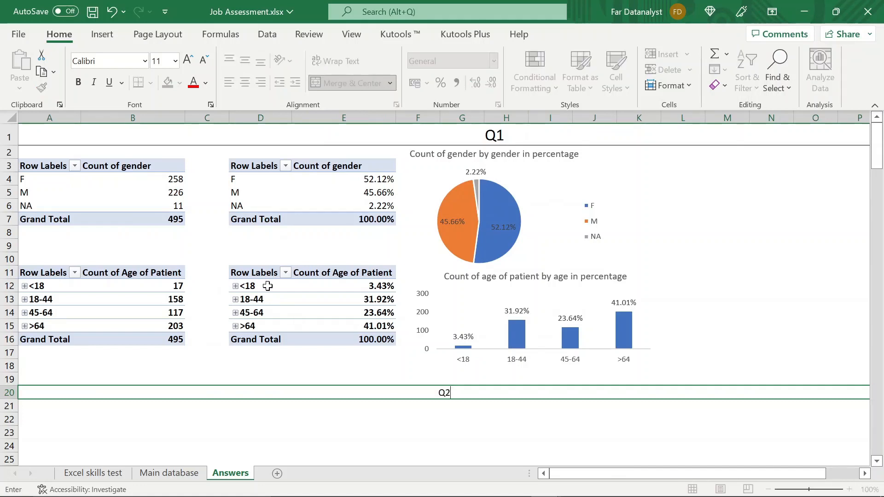
- Format the Q2 heading in row 20 like the Q1 heading, with font size 18 and a bottom border
{"action": "left_click", "coordinate": [433, 442]}
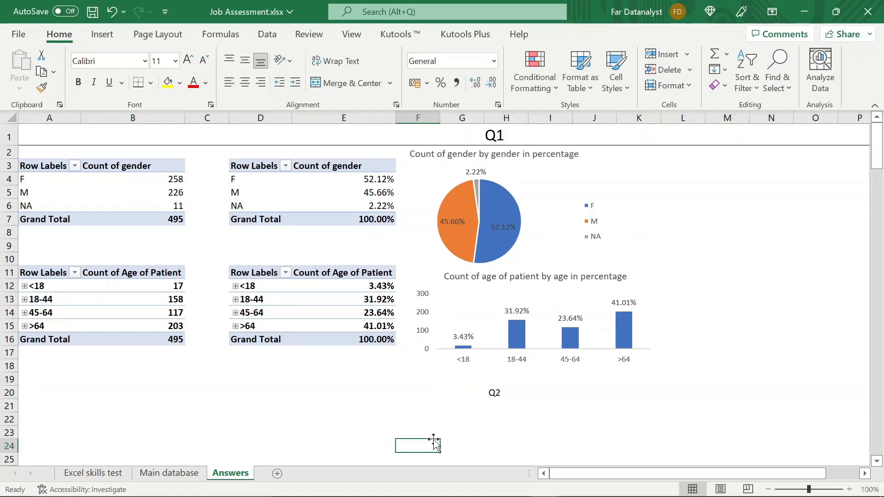
{"action": "left_click", "coordinate": [509, 150]}
{"action": "left_click", "coordinate": [548, 132]}
{"action": "left_click", "coordinate": [478, 393]}
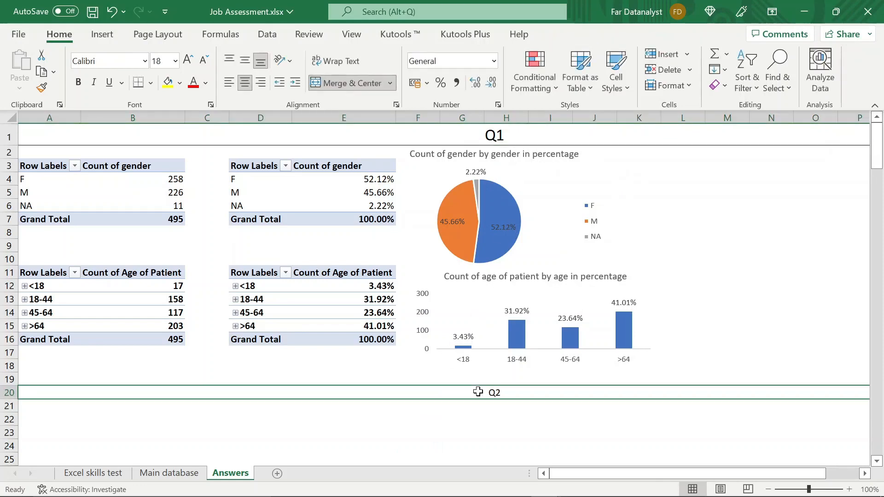
{"action": "left_click", "coordinate": [158, 60]}
{"action": "type", "text": "18"}
{"action": "key", "text": "Return"}
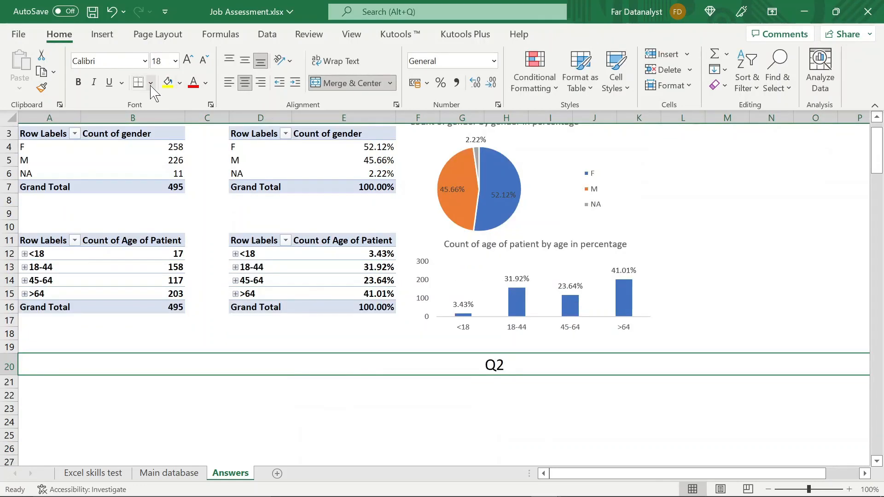
{"action": "left_click", "coordinate": [111, 408]}
{"action": "scroll", "coordinate": [112, 408], "scroll_direction": "up", "scroll_amount": 1}
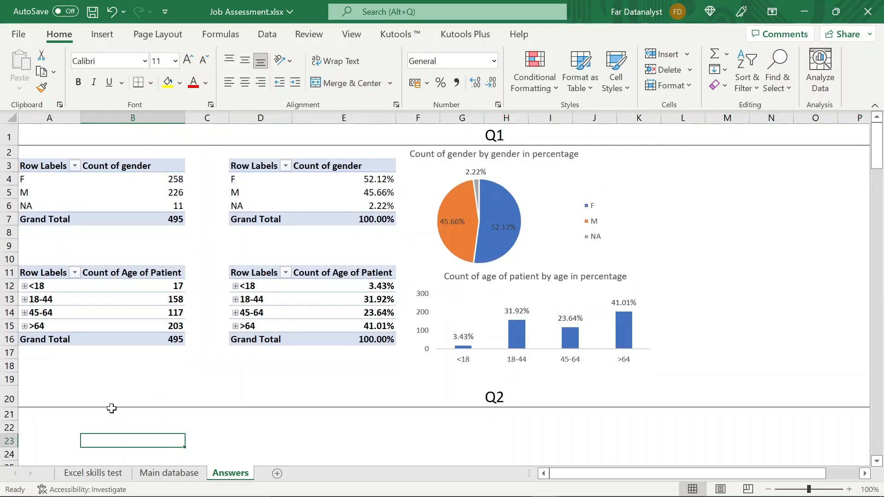
- Enter the label "Maximum age:" in cell A22 under the Q2 heading
{"action": "scroll", "coordinate": [111, 409], "scroll_direction": "down", "scroll_amount": 4}
{"action": "left_click", "coordinate": [66, 243]}
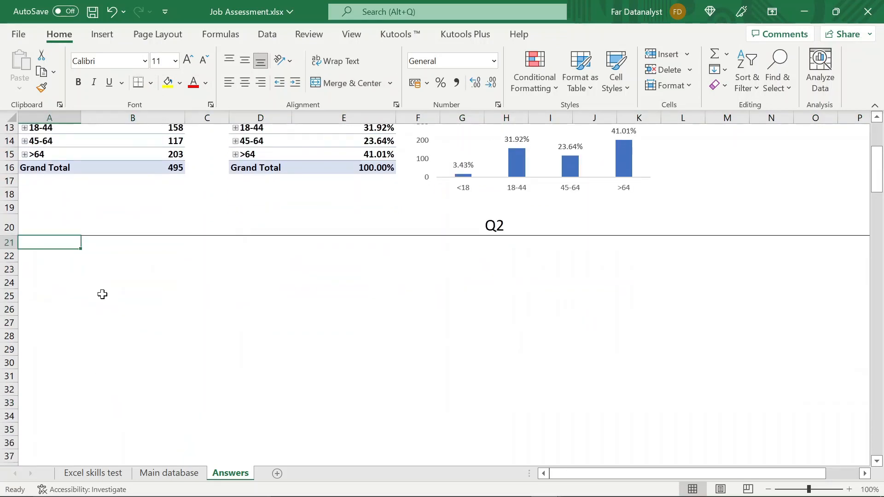
{"action": "left_click", "coordinate": [52, 255]}
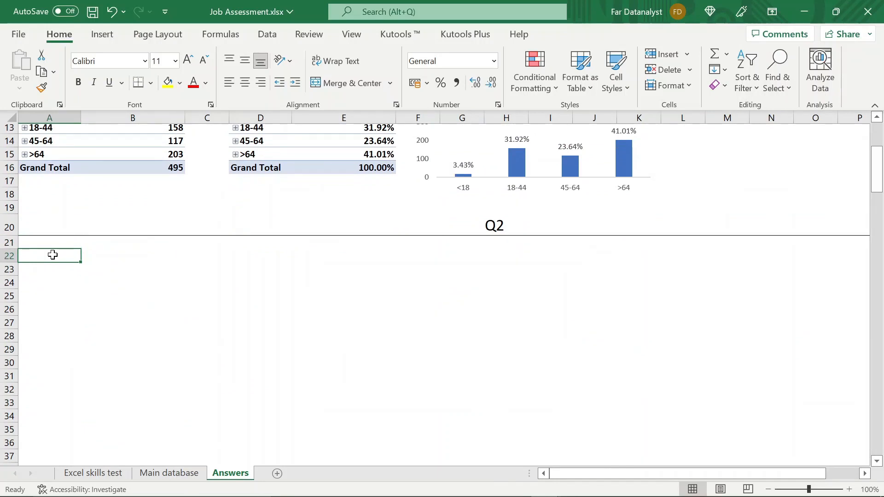
{"action": "type", "text": "M"}
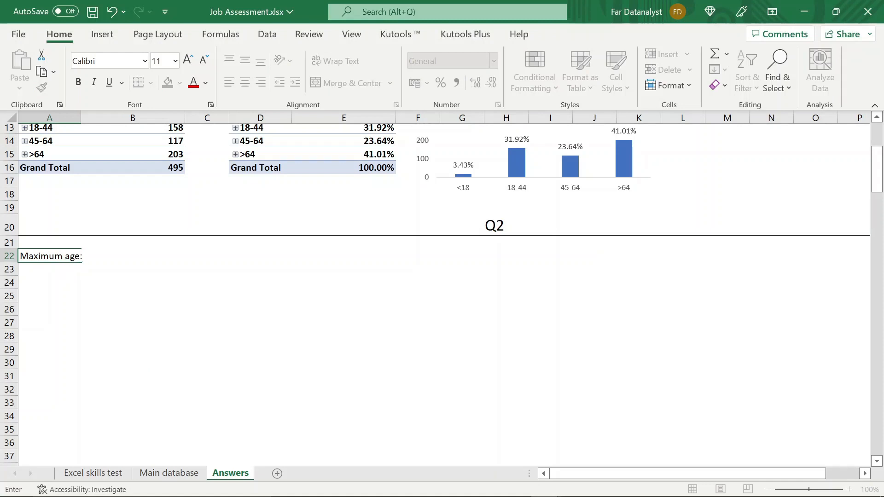
{"action": "type", "text": "aximum age:"}
{"action": "key", "text": "Return"}
- Widen column A to fit the full "Maximum age:" label
{"action": "left_click", "coordinate": [94, 255]}
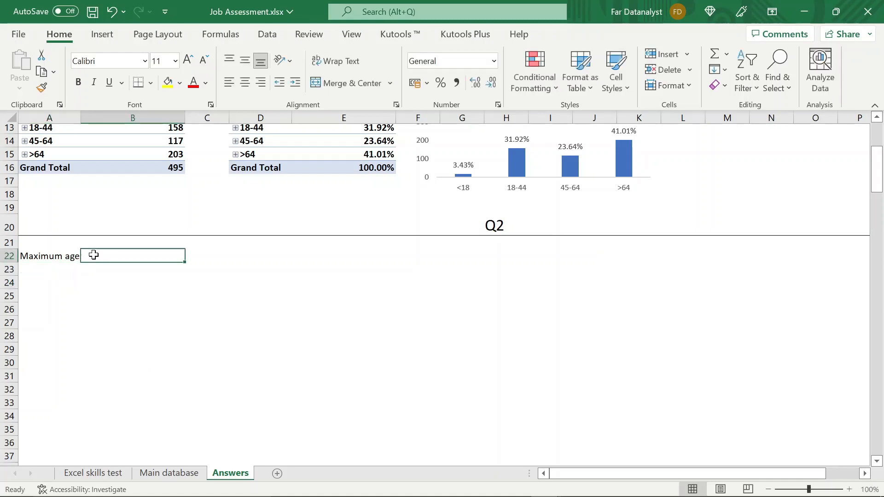
{"action": "left_click", "coordinate": [73, 254]}
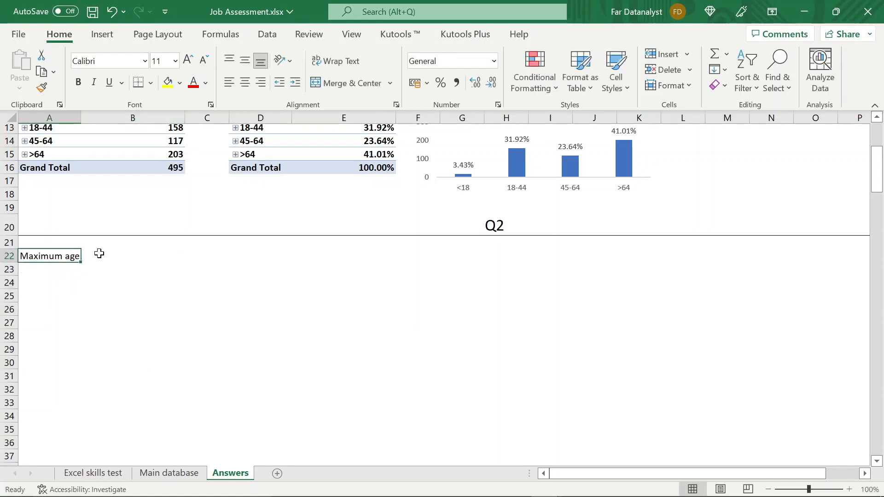
{"action": "left_click", "coordinate": [99, 253]}
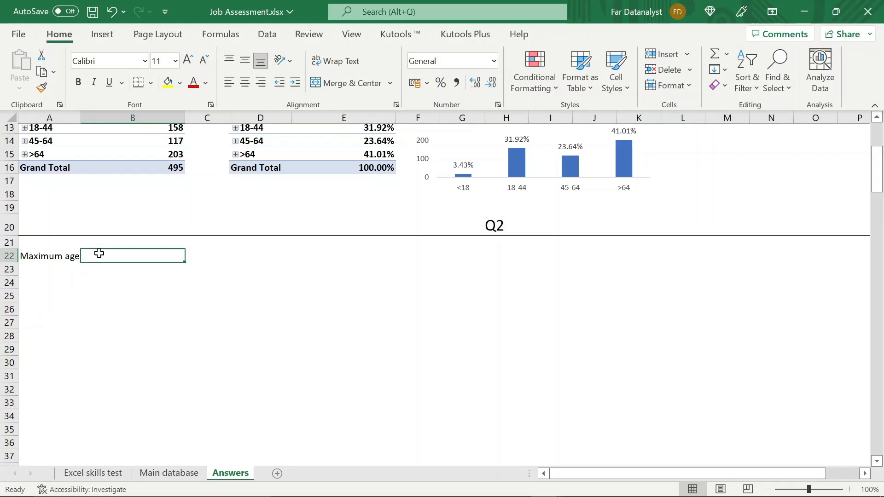
{"action": "double_click", "coordinate": [81, 117]}
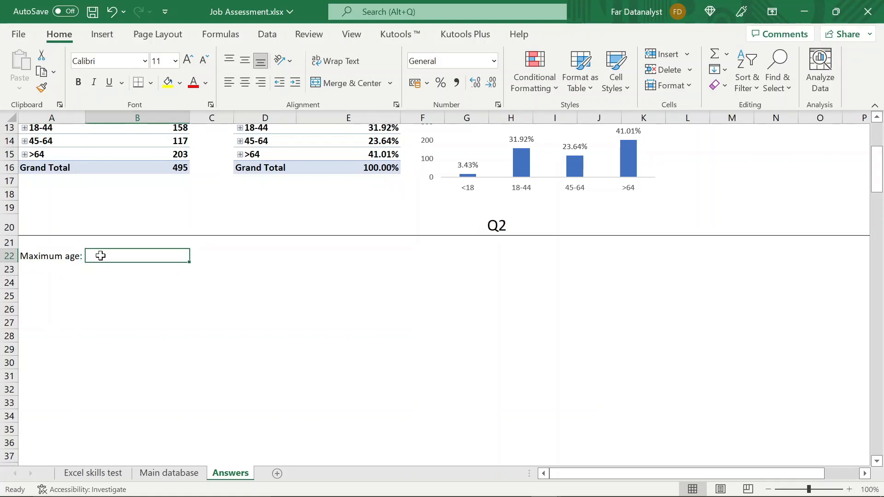
{"action": "left_click", "coordinate": [69, 256]}
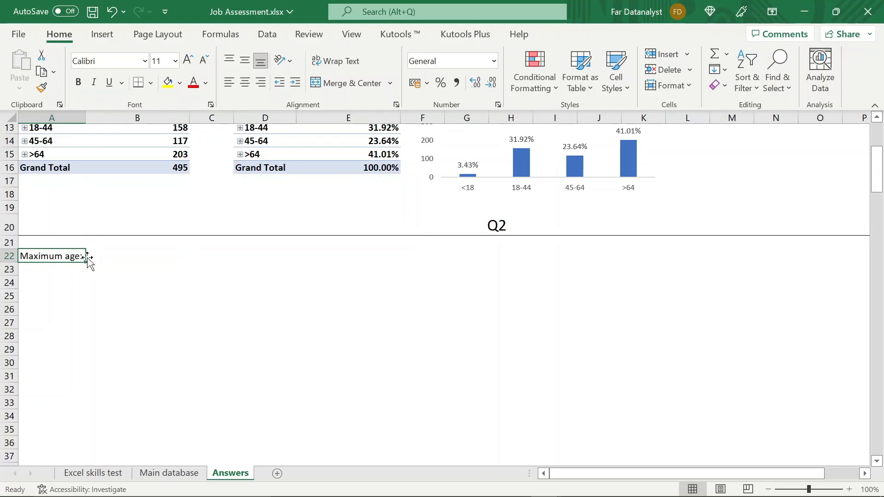
{"action": "left_click", "coordinate": [95, 256]}
{"action": "left_click_drag", "start_coordinate": [113, 257], "coordinate": [60, 259]}
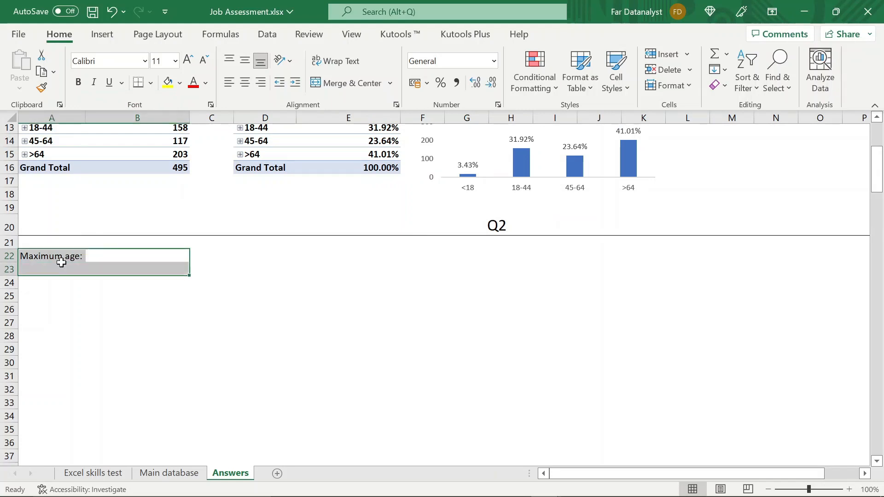
- In cell B22, calculate the maximum patient age with MAX over D2:D496 of the Main database sheet
{"action": "left_click", "coordinate": [113, 254]}
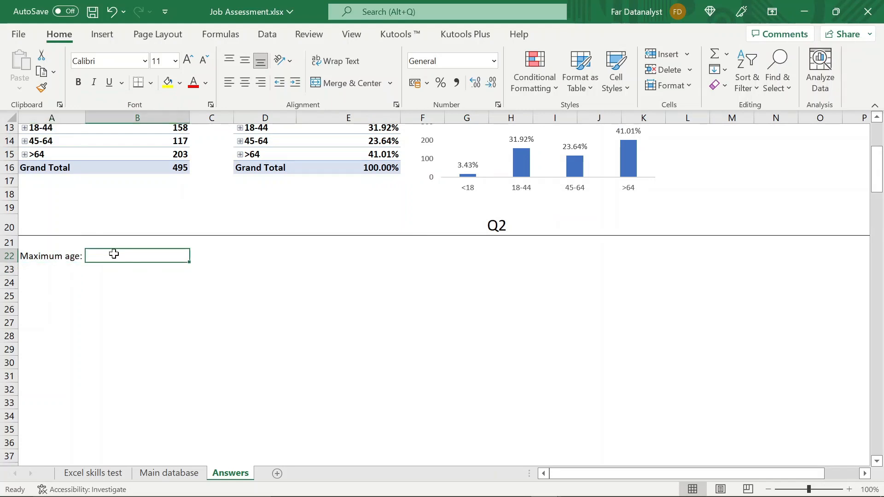
{"action": "type", "text": "=m"}
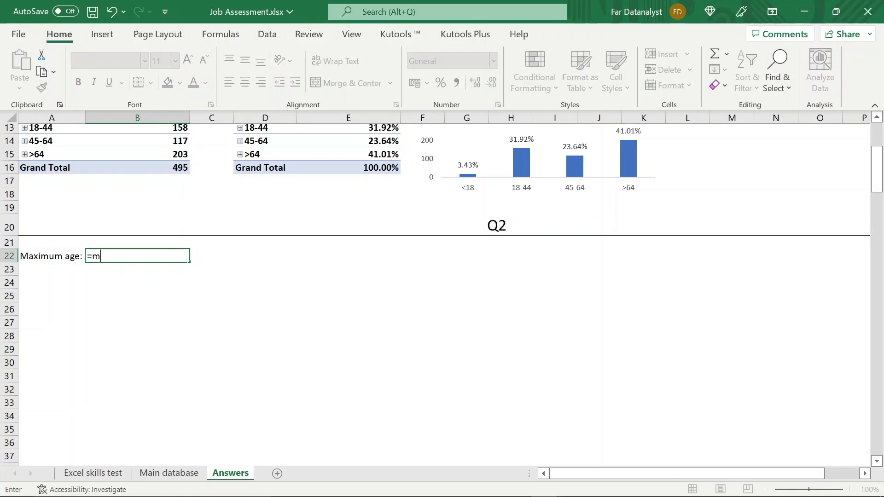
{"action": "type", "text": "ax"}
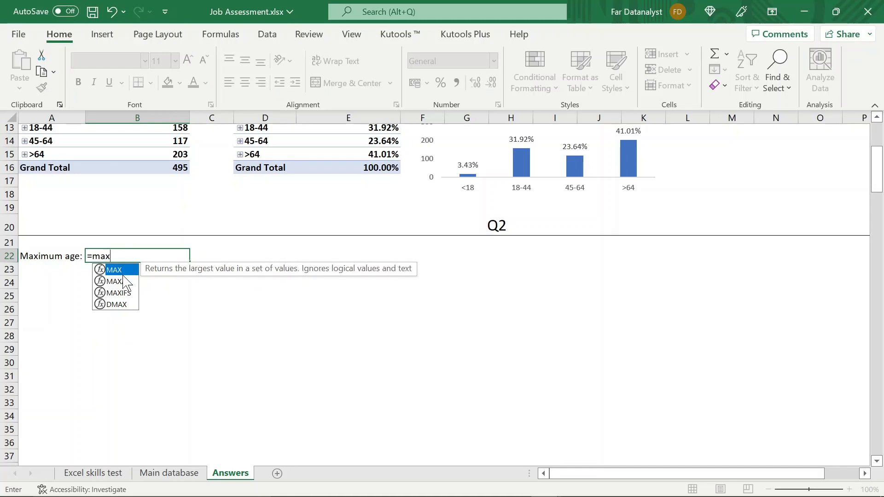
{"action": "type", "text": "("}
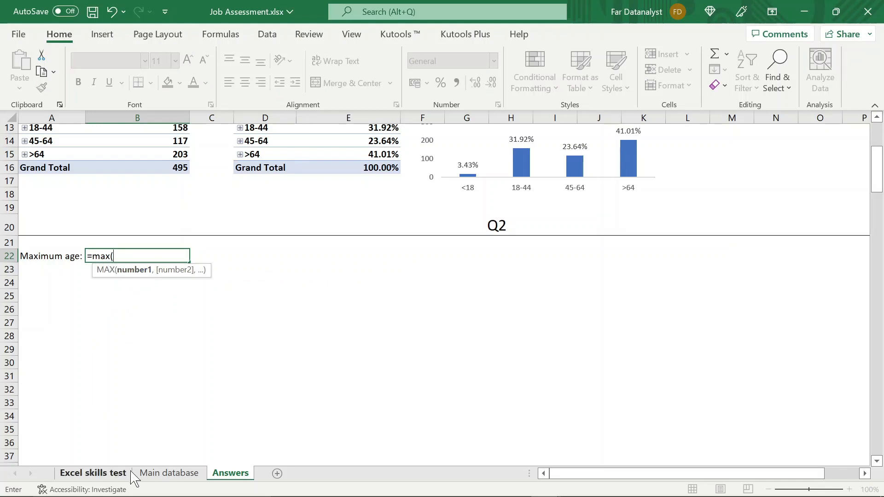
{"action": "left_click", "coordinate": [152, 474]}
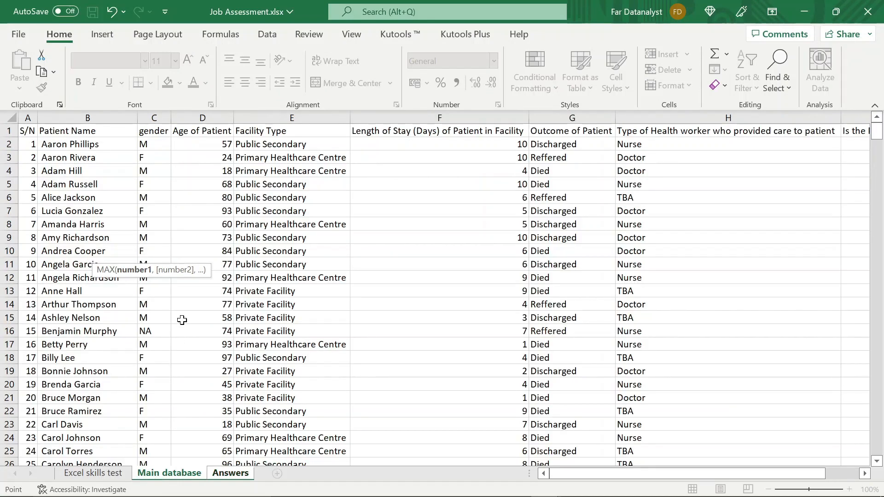
{"action": "left_click", "coordinate": [209, 142]}
{"action": "key", "text": "ctrl+shift+Down"}
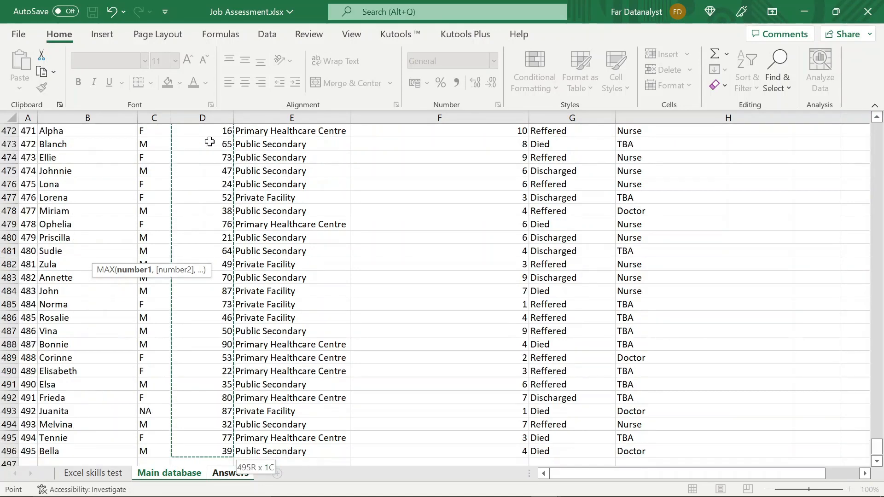
{"action": "key", "text": "Return"}
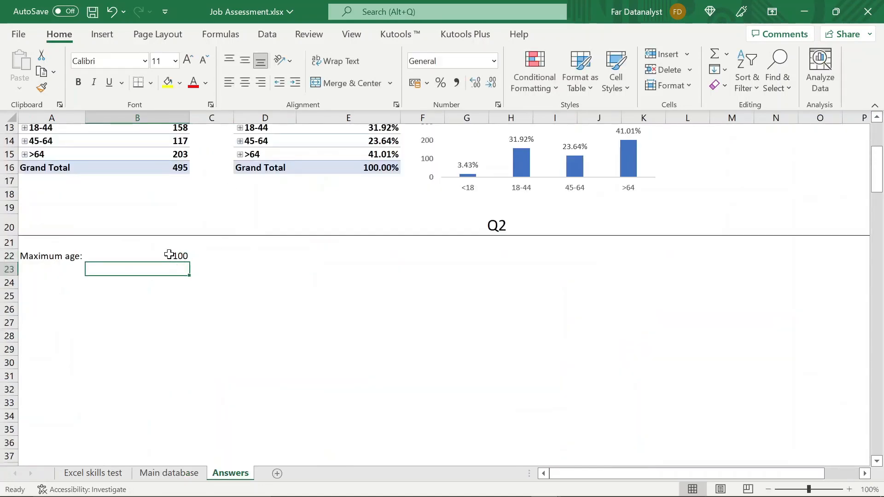
{"action": "left_click", "coordinate": [169, 254]}
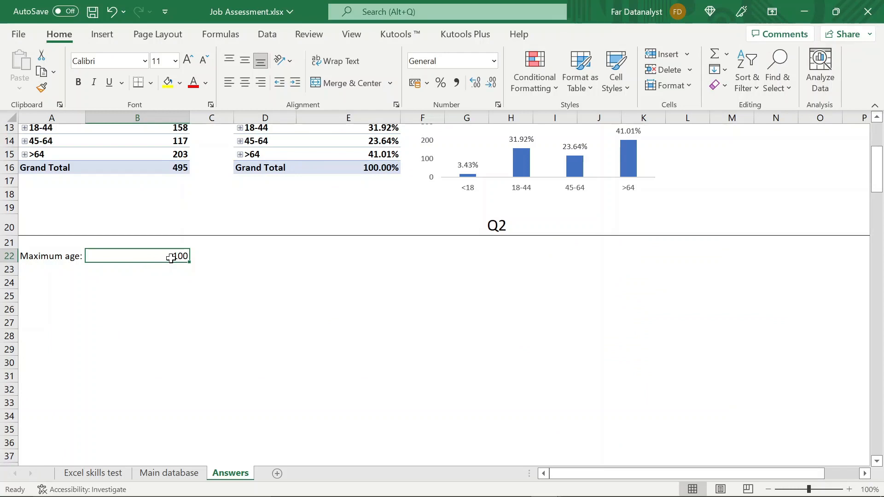
- Enter the label "Minimum age:" in cell A23 below the maximum age label
{"action": "left_click", "coordinate": [40, 268]}
{"action": "type", "text": "Minimum age:"}
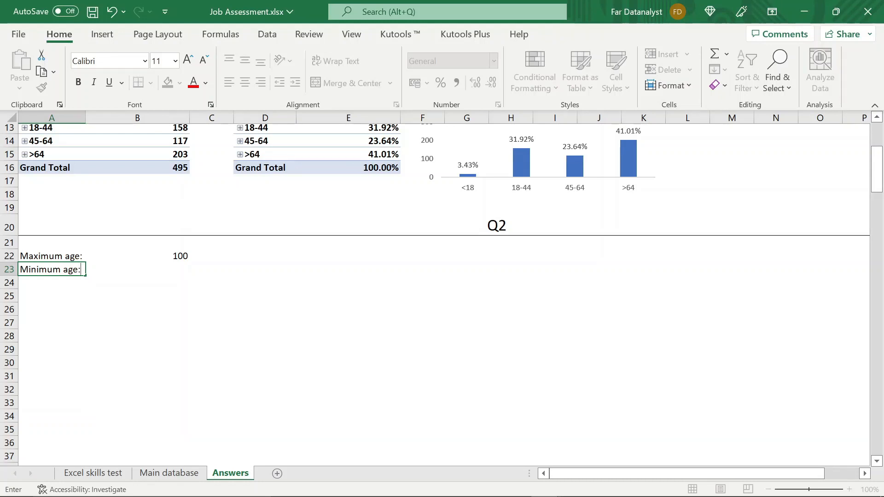
{"action": "key", "text": "Return"}
- In cell B23, calculate the minimum patient age with MIN over D2:D496 of the Main database sheet
{"action": "left_click", "coordinate": [174, 271]}
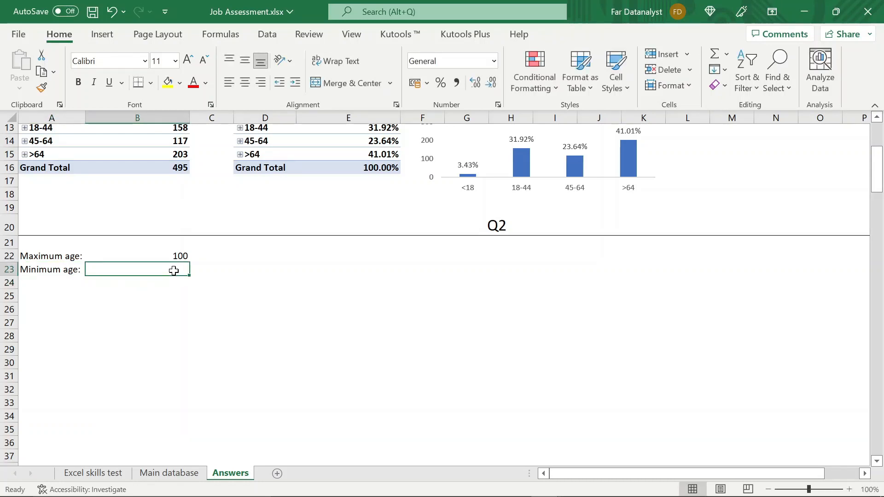
{"action": "type", "text": "="}
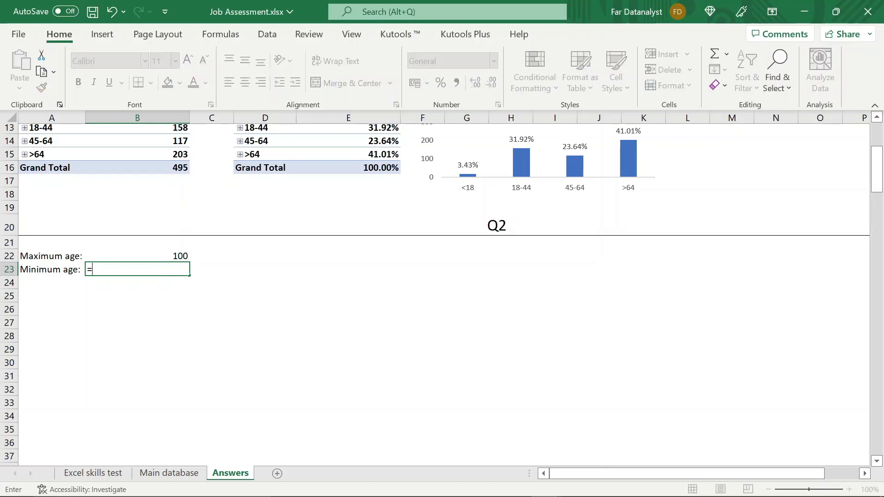
{"action": "type", "text": "min"}
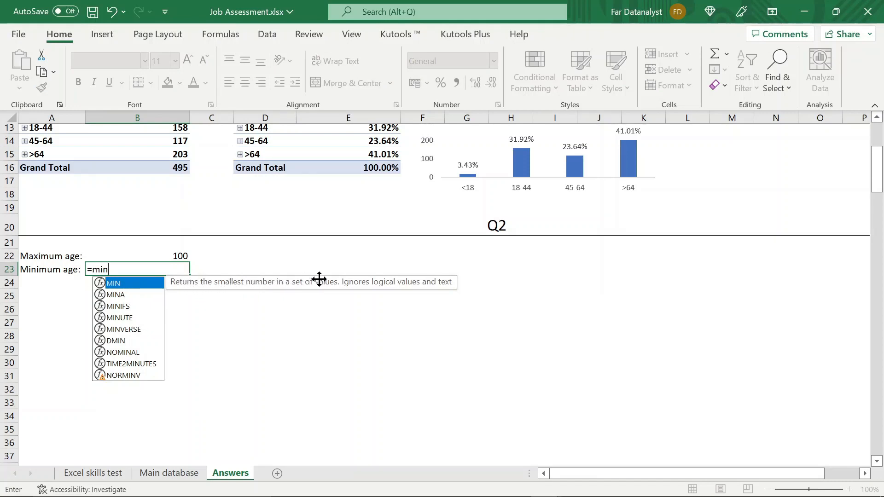
{"action": "double_click", "coordinate": [143, 284]}
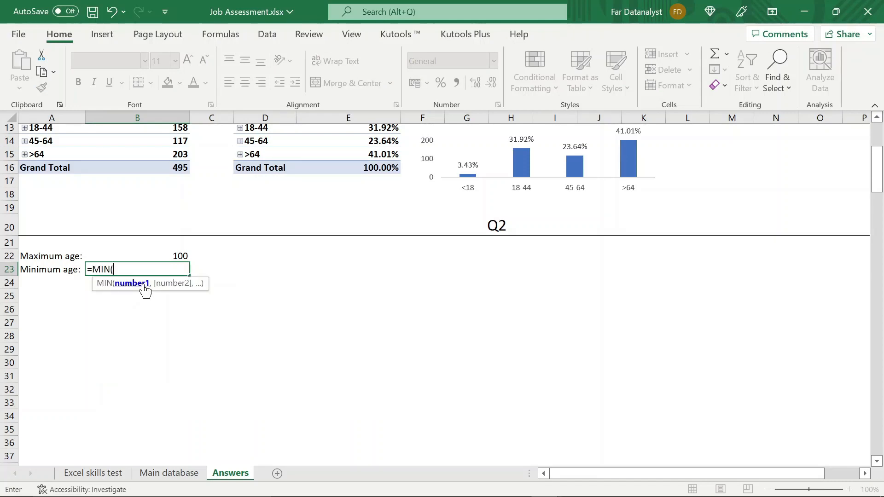
{"action": "left_click", "coordinate": [171, 473]}
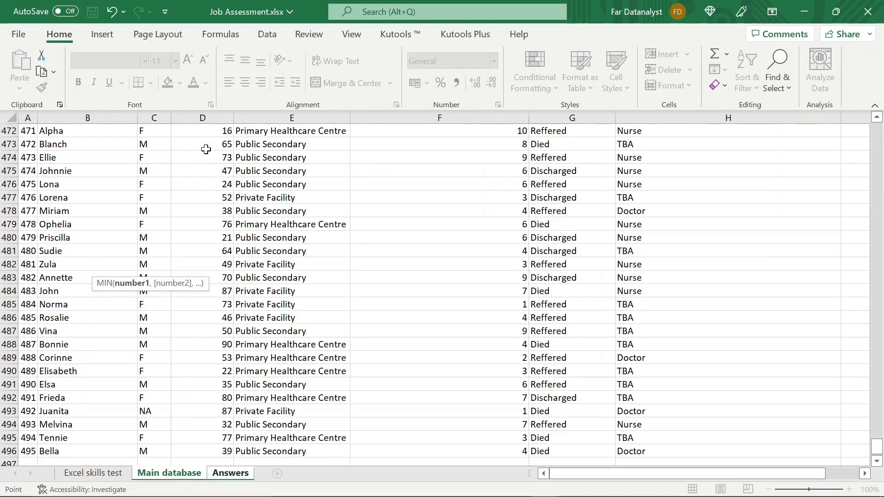
{"action": "left_click", "coordinate": [206, 144]}
{"action": "key", "text": "ctrl+Up"}
{"action": "left_click", "coordinate": [207, 147]}
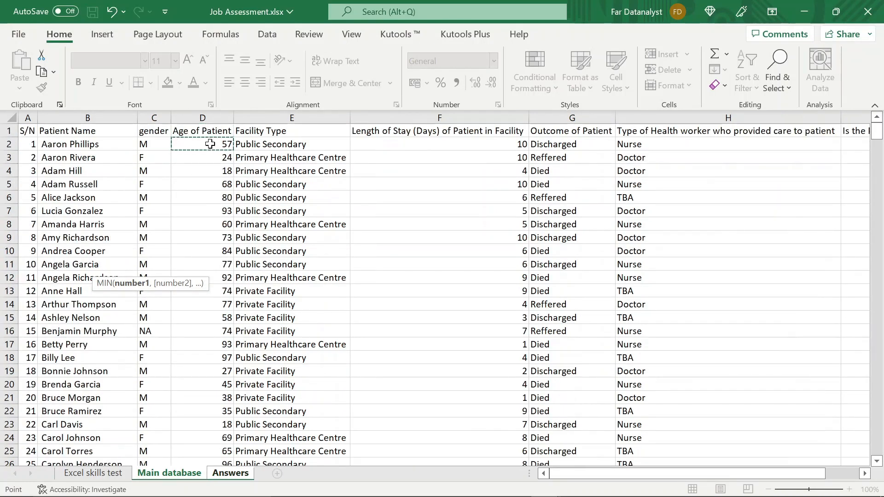
{"action": "key", "text": "ctrl+shift+Down"}
{"action": "key", "text": "Return"}
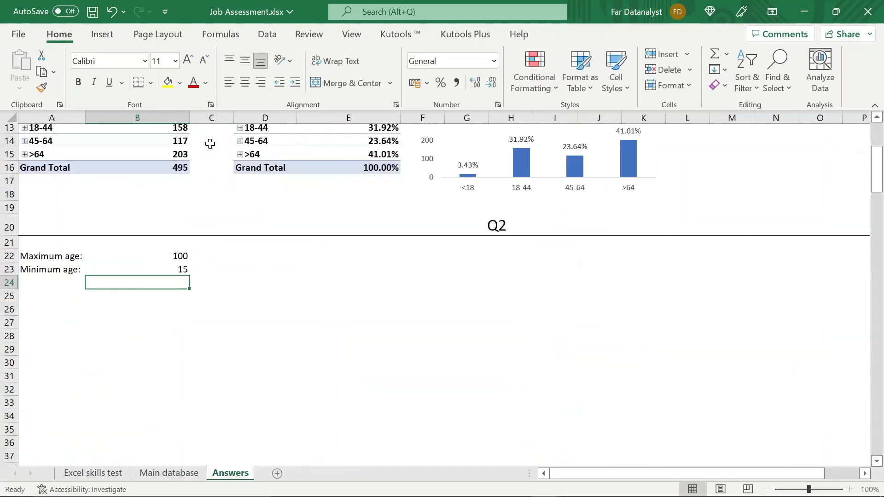
{"action": "left_click", "coordinate": [170, 270]}
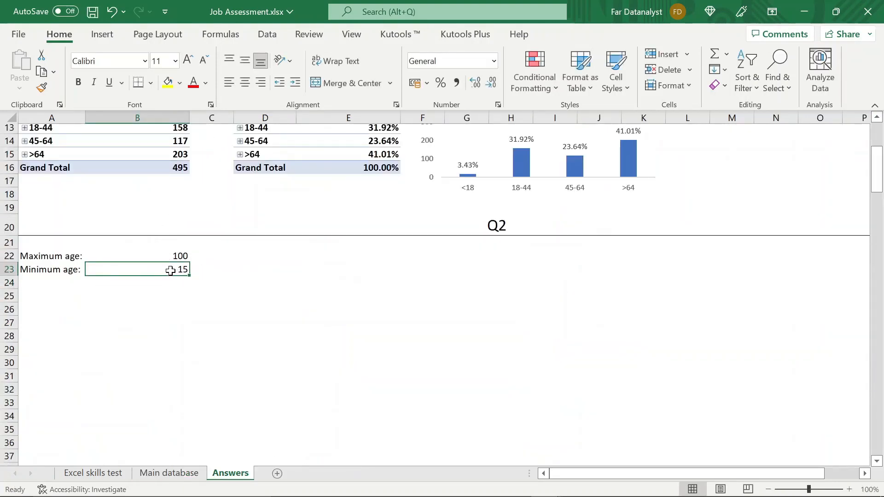
- Label cell A24 "Average age:" and calculate the average in B24 with AVERAGE over D2:D496 of the Main database sheet
{"action": "left_click", "coordinate": [46, 281]}
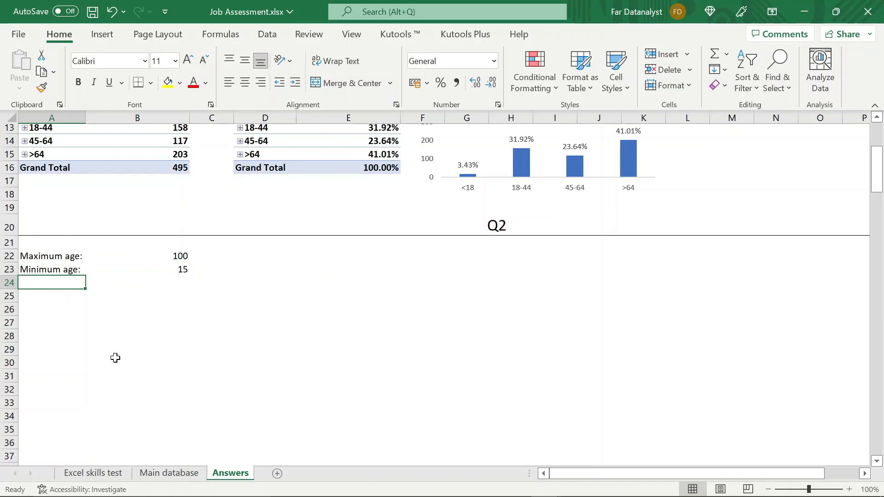
{"action": "type", "text": "Average age:"}
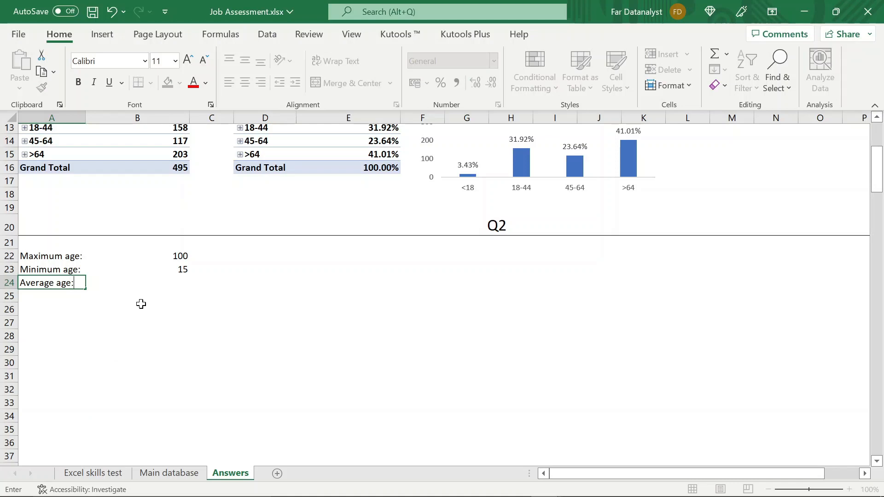
{"action": "left_click", "coordinate": [174, 281]}
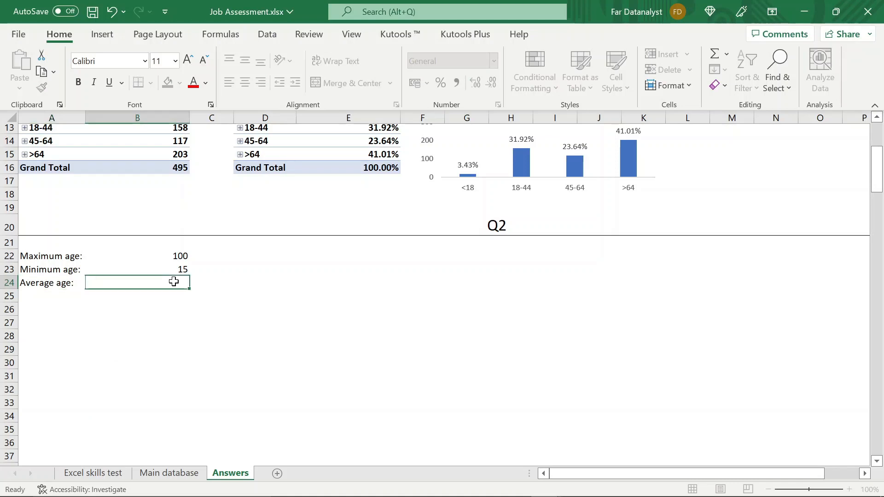
{"action": "type", "text": "="}
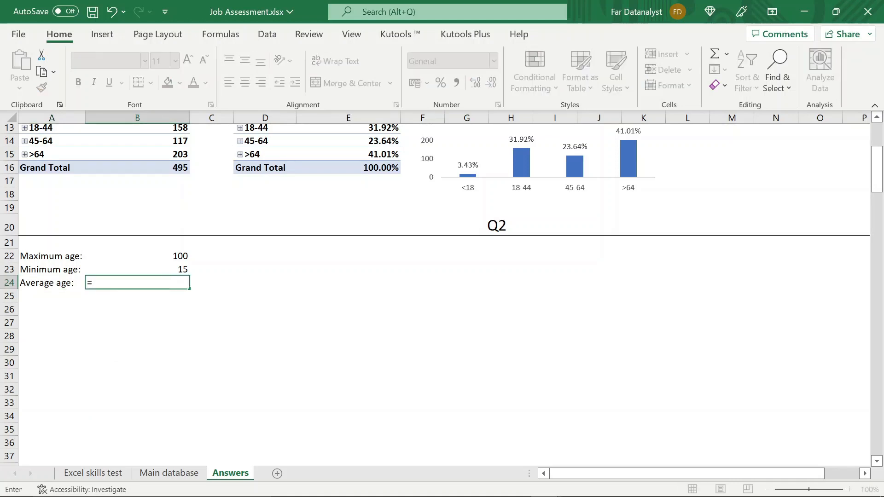
{"action": "type", "text": "av"}
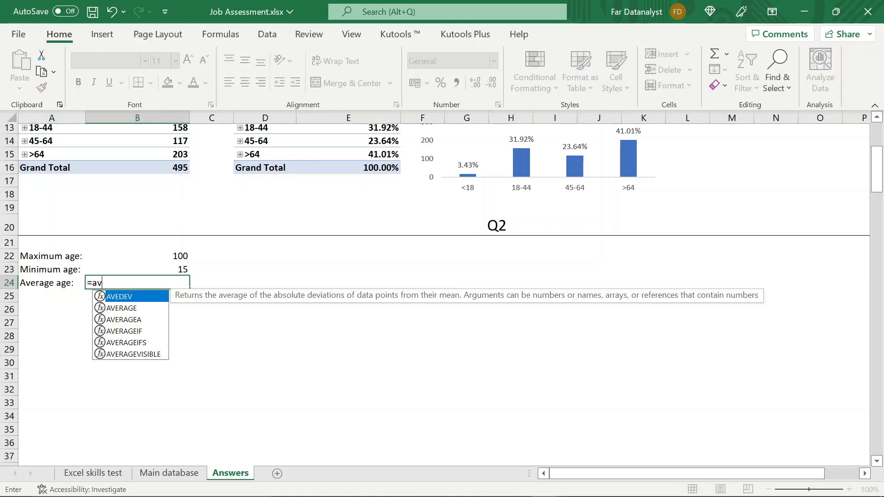
{"action": "type", "text": "e"}
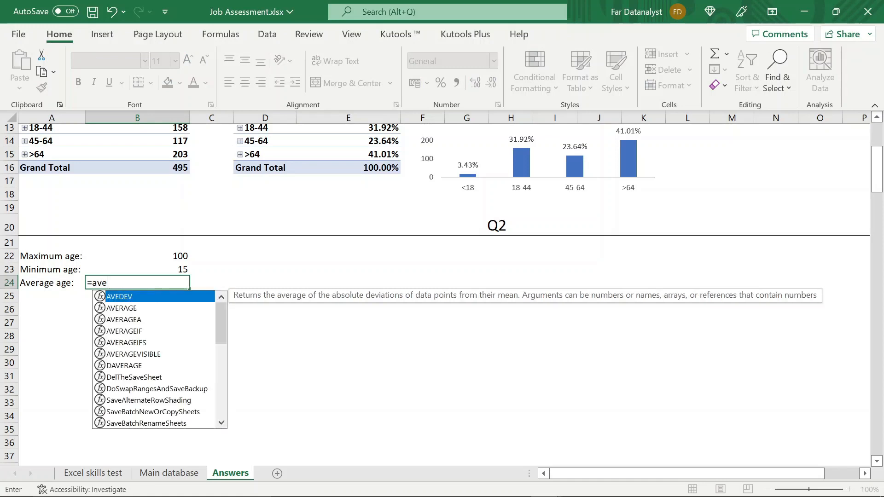
{"action": "double_click", "coordinate": [135, 309]}
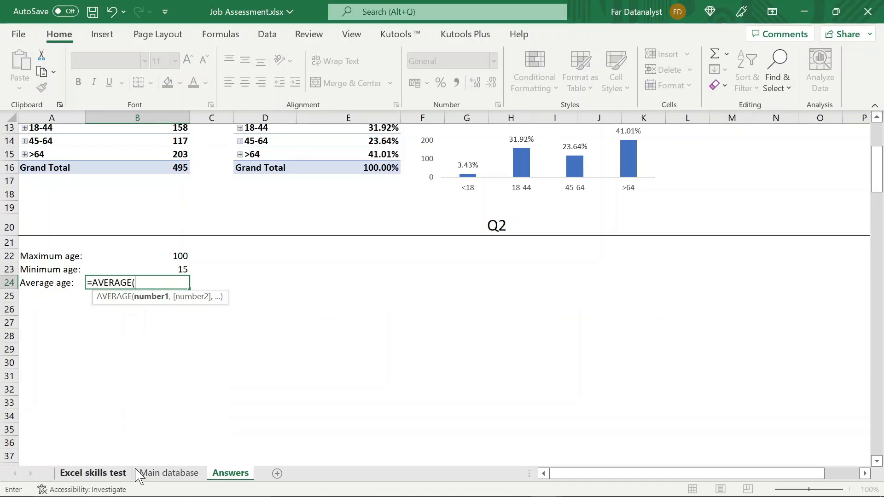
{"action": "left_click", "coordinate": [146, 474]}
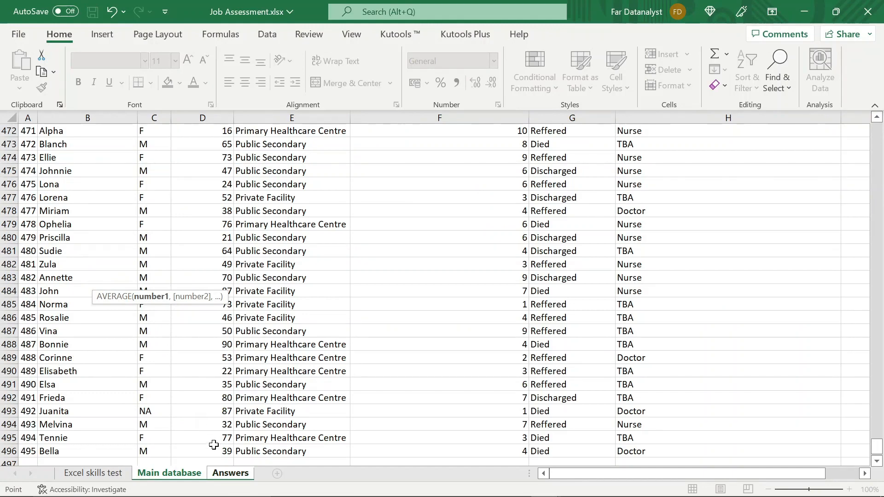
{"action": "left_click", "coordinate": [215, 450]}
{"action": "key", "text": "ctrl+shift+Up"}
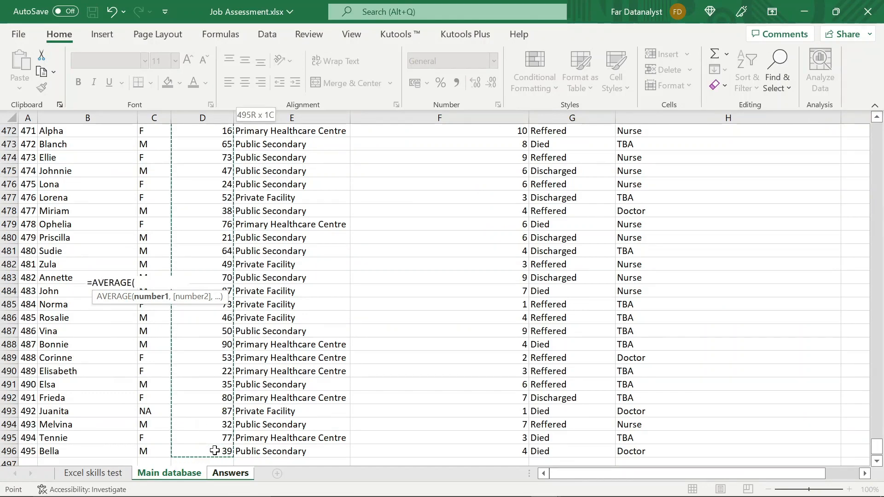
{"action": "key", "text": "shift+Down"}
{"action": "key", "text": "Return"}
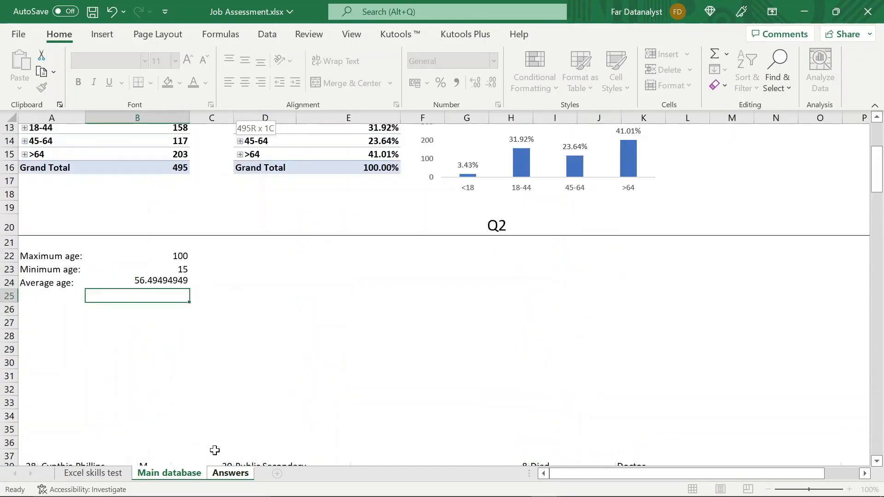
- Reduce the average age in cell B24 to a whole number with no decimal places
{"action": "left_click", "coordinate": [162, 284]}
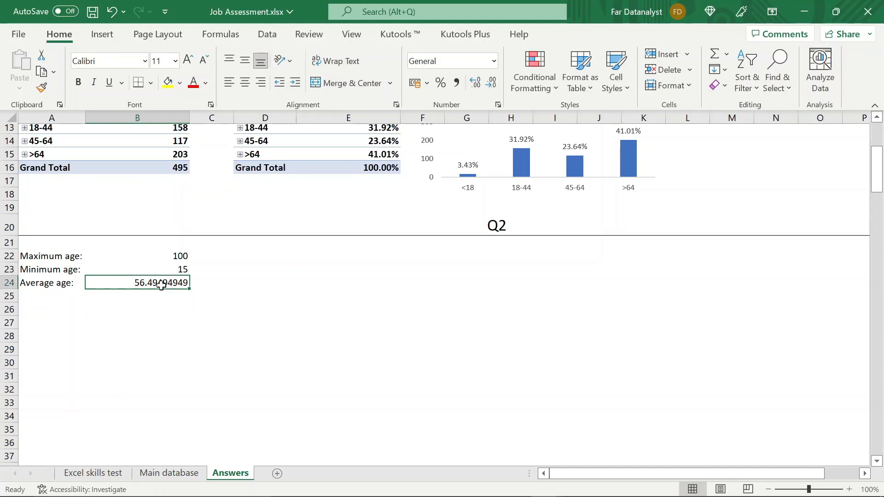
{"action": "left_click", "coordinate": [491, 82]}
{"action": "left_click", "coordinate": [492, 82]}
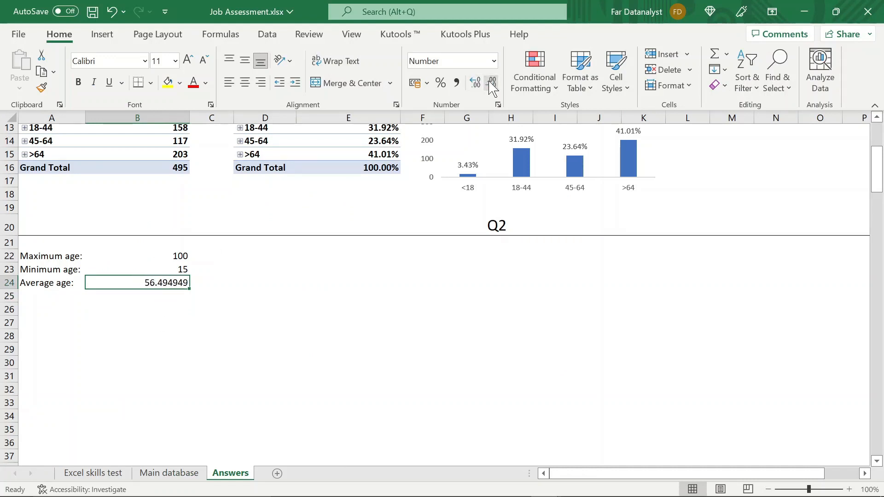
{"action": "left_click", "coordinate": [491, 83]}
{"action": "left_click", "coordinate": [491, 83]}
{"action": "left_click", "coordinate": [491, 83]}
{"action": "left_click", "coordinate": [491, 82]}
{"action": "left_click", "coordinate": [492, 83]}
{"action": "left_click", "coordinate": [492, 83]}
{"action": "left_click", "coordinate": [297, 258]}
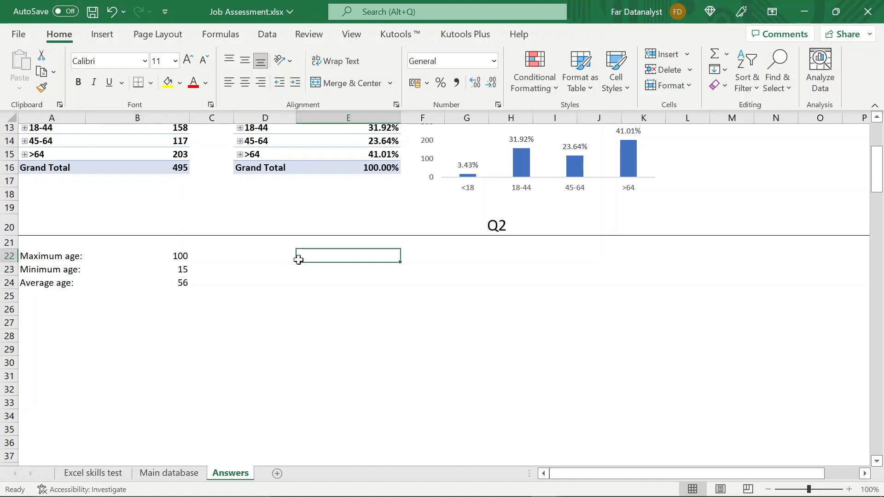
{"action": "left_click", "coordinate": [167, 282]}
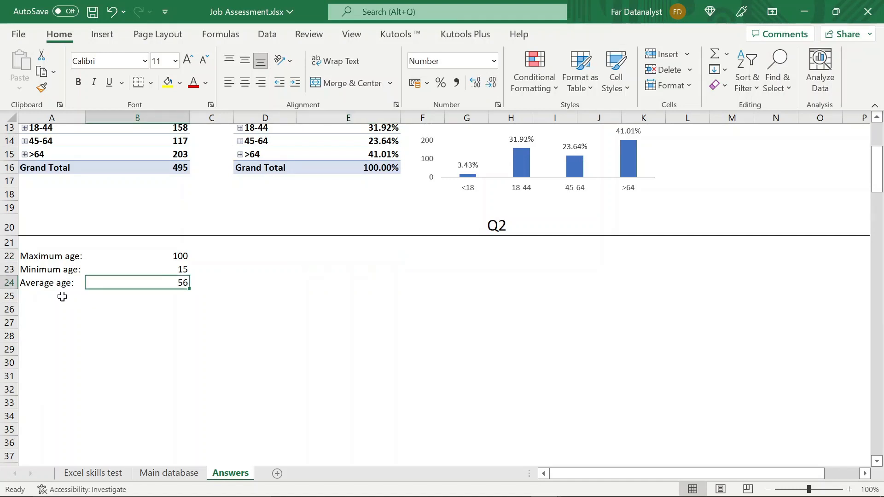
- Enter the label "Median" in cell A25 below the average age label
{"action": "left_click", "coordinate": [60, 296]}
{"action": "type", "text": "Me"}
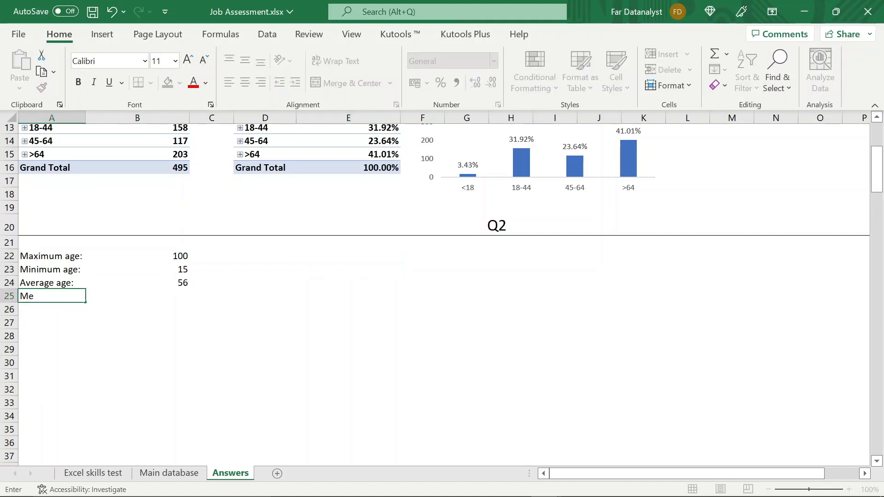
{"action": "type", "text": "dian"}
{"action": "key", "text": "Return"}
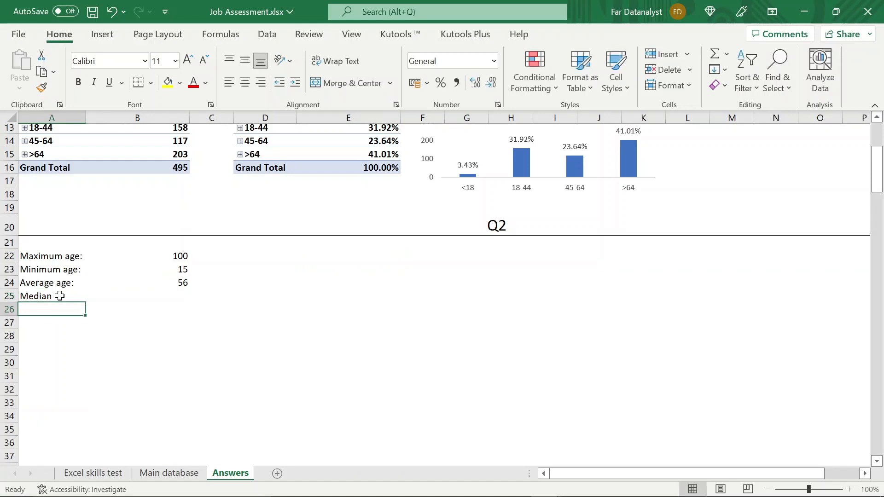
- Change the A25 label to "Median:" and calculate the median age in B25 with MEDIAN over D2:D496 of the Main database sheet
{"action": "left_click", "coordinate": [60, 296]}
{"action": "key", "text": "F2"}
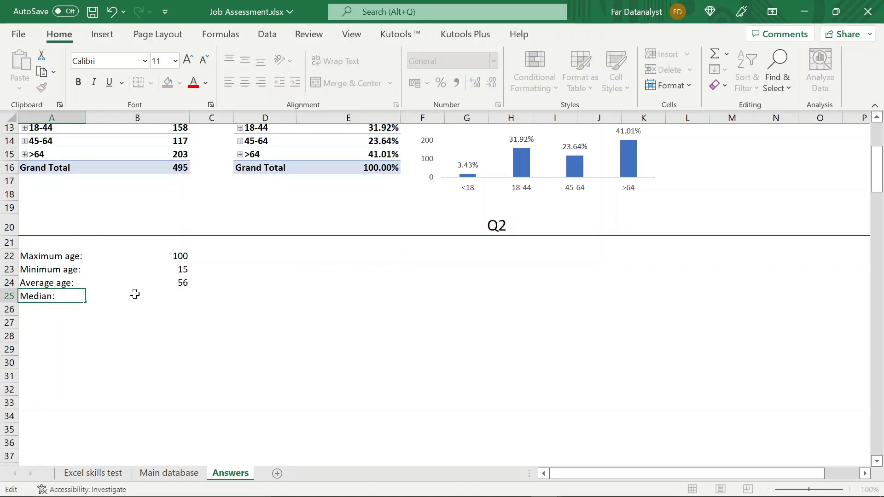
{"action": "left_click", "coordinate": [135, 294]}
{"action": "type", "text": "="}
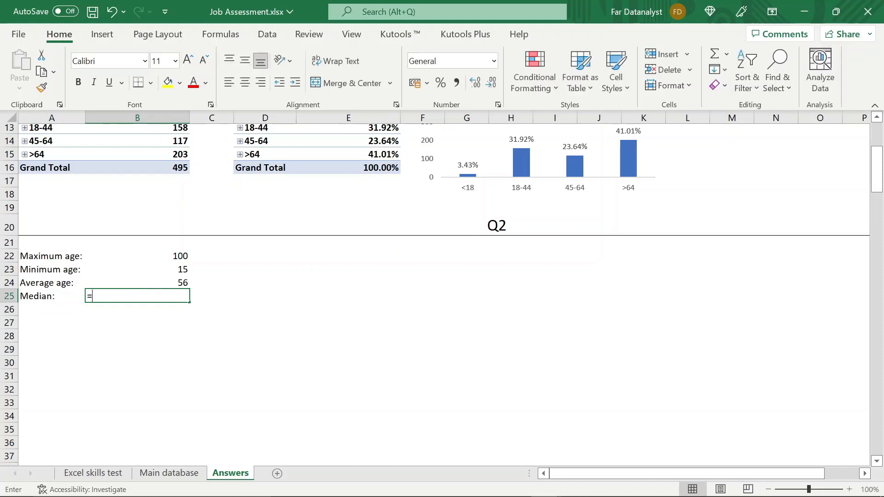
{"action": "type", "text": "m"}
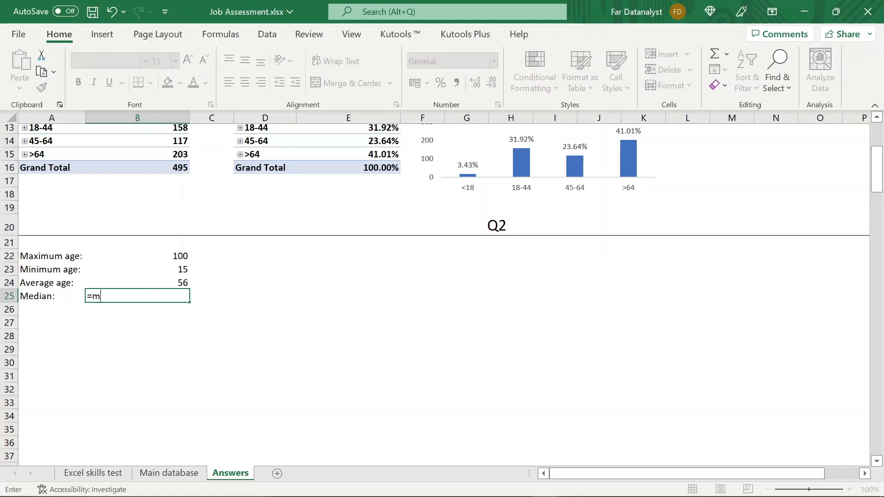
{"action": "type", "text": "edi"}
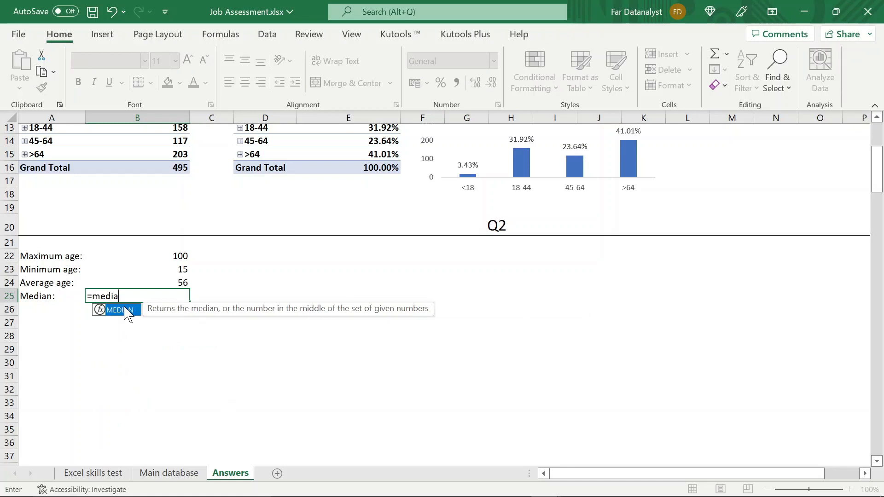
{"action": "type", "text": "a"}
{"action": "double_click", "coordinate": [125, 309]}
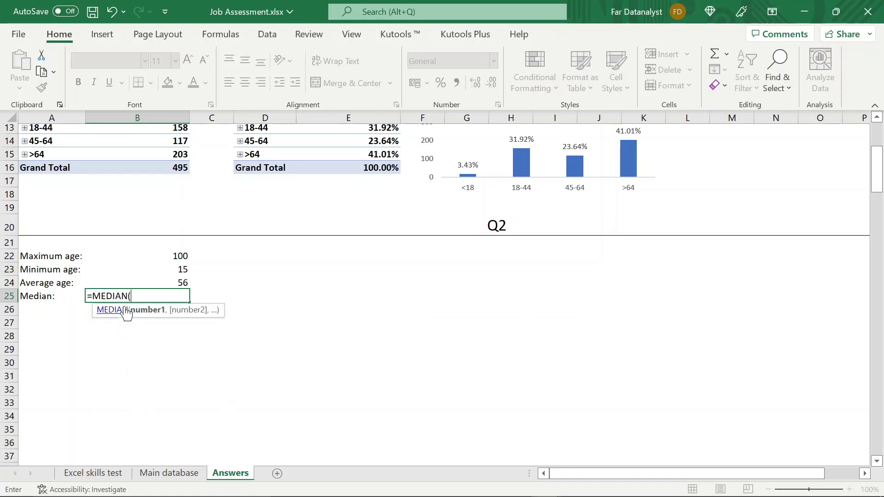
{"action": "left_click", "coordinate": [152, 477]}
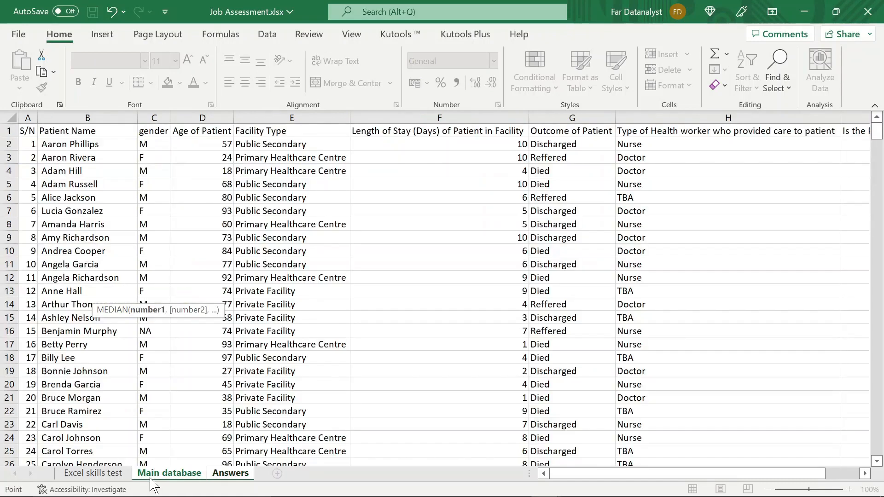
{"action": "left_click", "coordinate": [224, 149]}
{"action": "key", "text": "ctrl+shift+Down"}
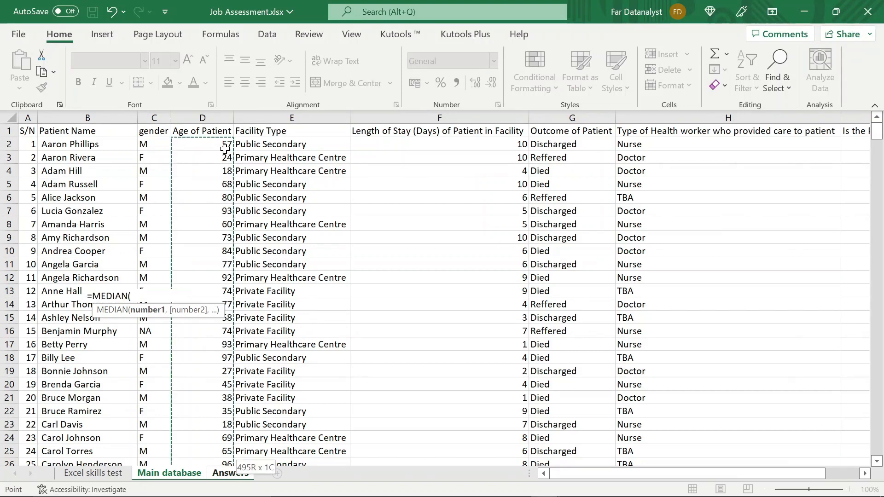
{"action": "key", "text": "Return"}
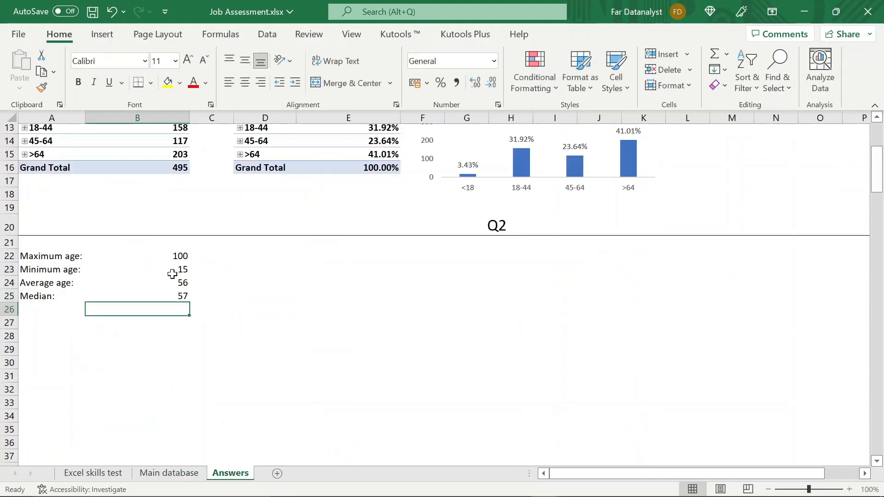
{"action": "left_click", "coordinate": [166, 295]}
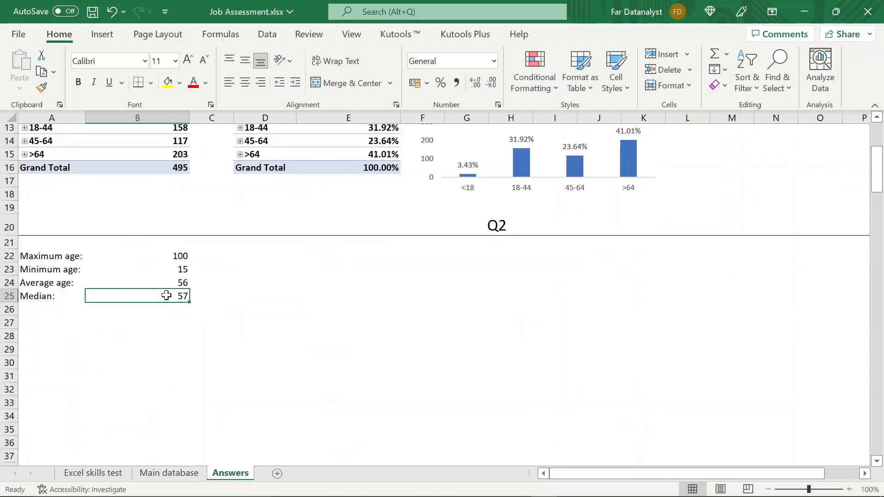
- Apply all borders to the Q2 age summary in cells A22:B25
{"action": "left_click", "coordinate": [68, 257]}
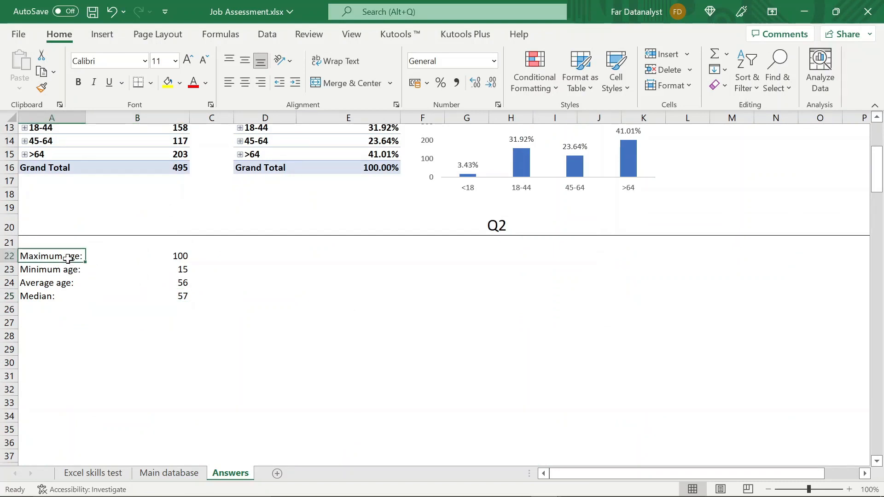
{"action": "key", "text": "shift+Right"}
{"action": "key", "text": "shift+Down"}
{"action": "key", "text": "shift+Down"}
{"action": "key", "text": "shift+Down"}
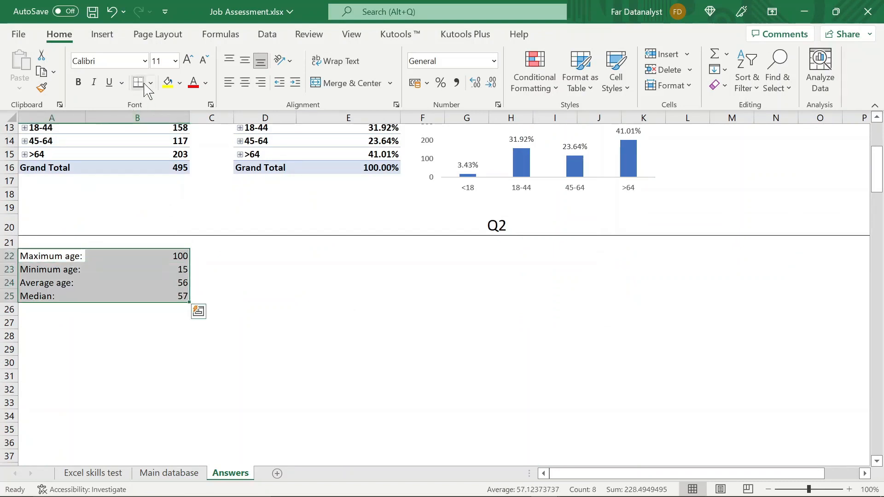
{"action": "left_click", "coordinate": [150, 83]}
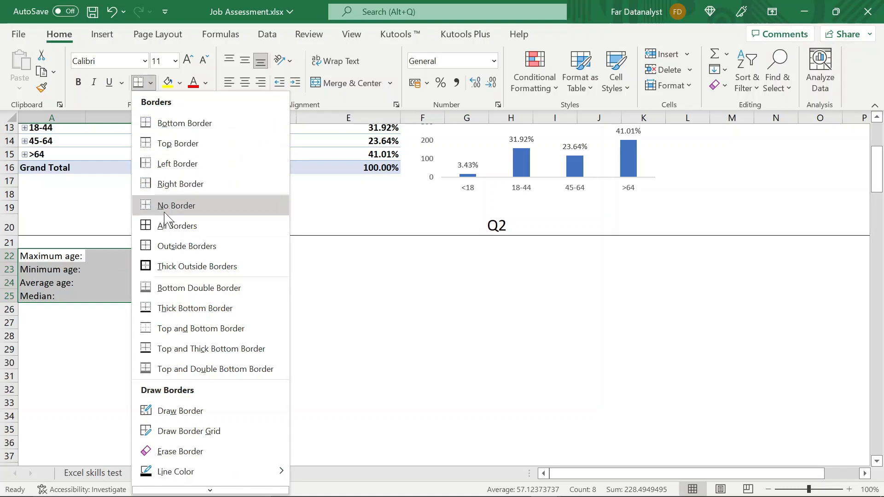
{"action": "left_click", "coordinate": [171, 225]}
{"action": "left_click", "coordinate": [170, 324]}
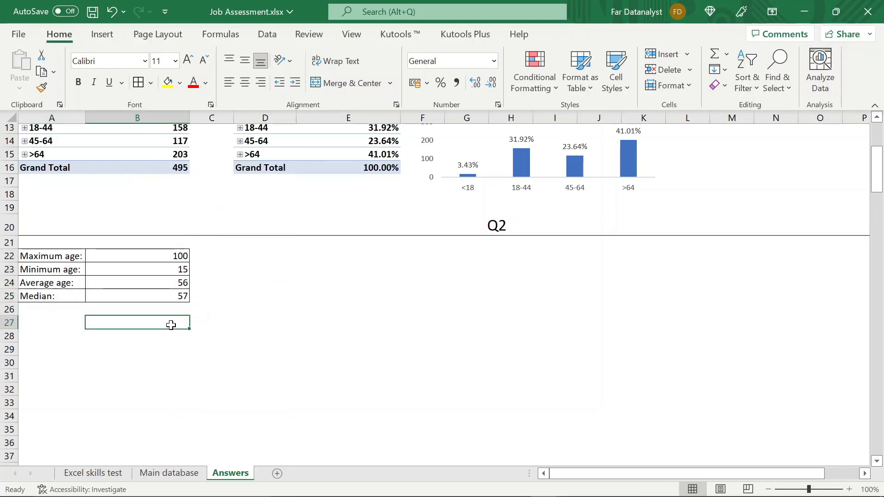
{"action": "scroll", "coordinate": [171, 325], "scroll_direction": "up", "scroll_amount": 3}
{"action": "scroll", "coordinate": [170, 325], "scroll_direction": "down", "scroll_amount": 1}
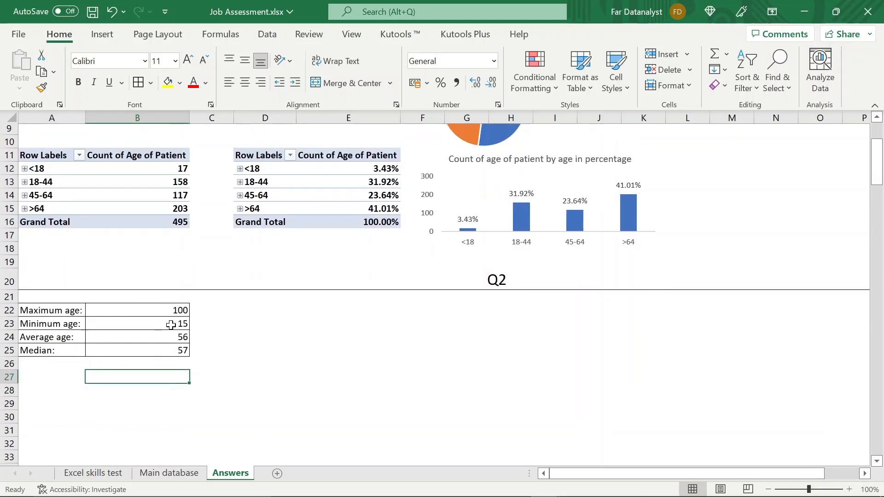
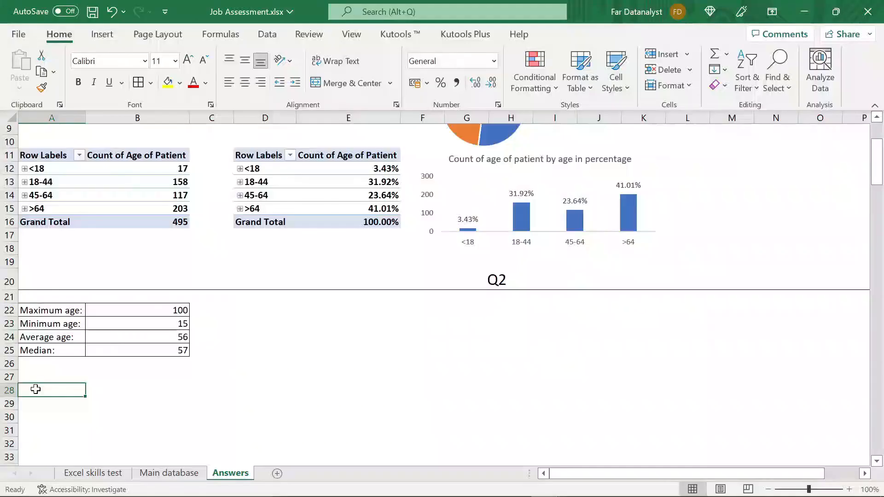
- Add a bottom border across row 28 of the Answers sheet from column A and merge and center those cells
{"action": "key", "text": "shift+Right"}
{"action": "key", "text": "shift+Right"}
{"action": "key", "text": "shift+Right"}
{"action": "key", "text": "shift+Right"}
{"action": "key", "text": "shift+Right"}
{"action": "key", "text": "shift+Right"}
{"action": "key", "text": "shift+Right"}
{"action": "key", "text": "shift+Right"}
{"action": "key", "text": "shift+Right"}
{"action": "key", "text": "shift+Right"}
{"action": "key", "text": "shift+Right"}
{"action": "key", "text": "shift+Right"}
{"action": "key", "text": "shift+Right"}
{"action": "key", "text": "shift+Right"}
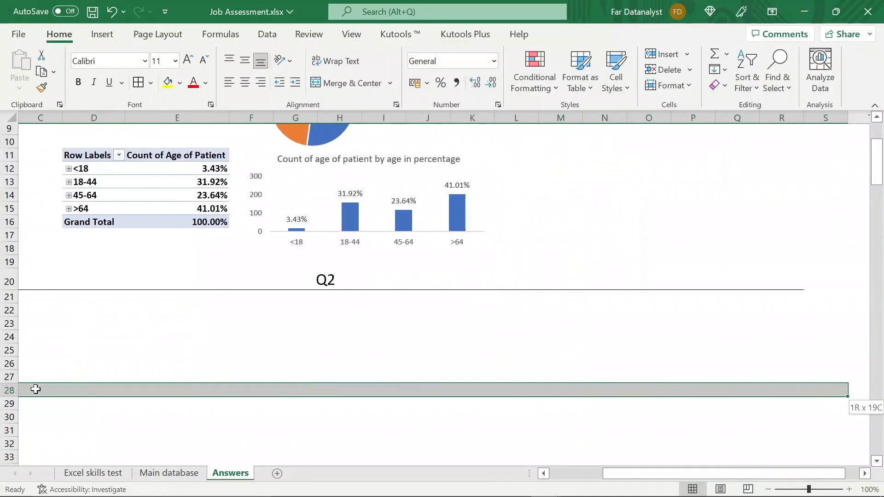
{"action": "left_click", "coordinate": [153, 84]}
{"action": "left_click", "coordinate": [172, 122]}
{"action": "scroll", "coordinate": [390, 400], "scroll_direction": "left", "scroll_amount": 2}
{"action": "left_click", "coordinate": [352, 83]}
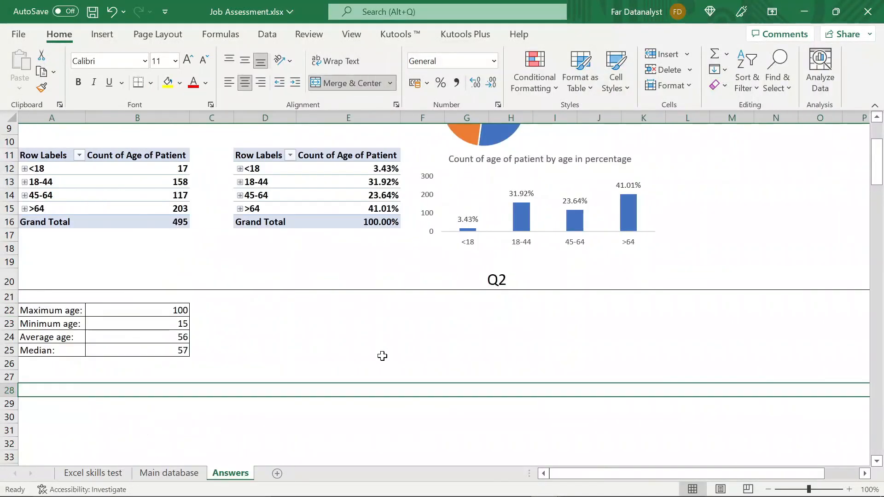
- Enter the heading "Q3" in the merged row 28 cell and set its font size to 18
{"action": "type", "text": "Q3"}
{"action": "left_click", "coordinate": [159, 61]}
{"action": "type", "text": "18"}
{"action": "key", "text": "Return"}
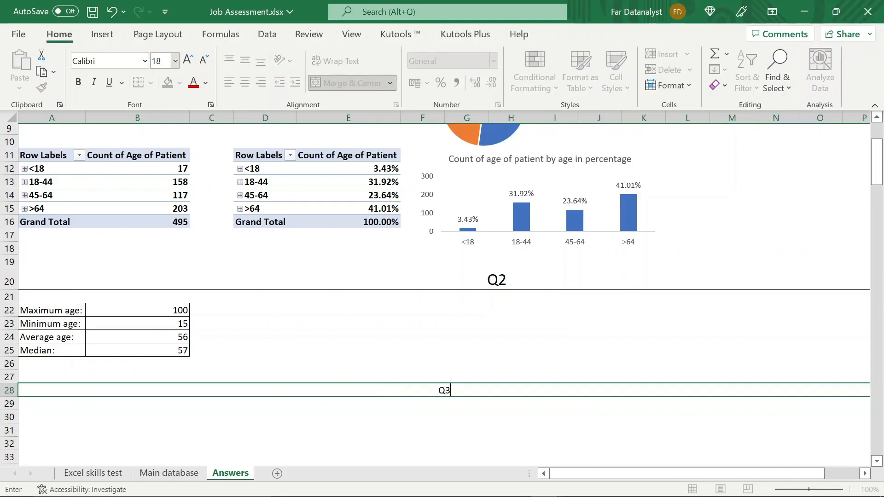
{"action": "left_click", "coordinate": [437, 347]}
{"action": "left_click", "coordinate": [432, 390]}
{"action": "left_click", "coordinate": [159, 61]}
{"action": "type", "text": "18"}
{"action": "key", "text": "Return"}
- Enter the label "Average length of stay" in cell A30 under the Q3 heading
{"action": "scroll", "coordinate": [138, 359], "scroll_direction": "down", "scroll_amount": 2}
{"action": "left_click", "coordinate": [55, 367]}
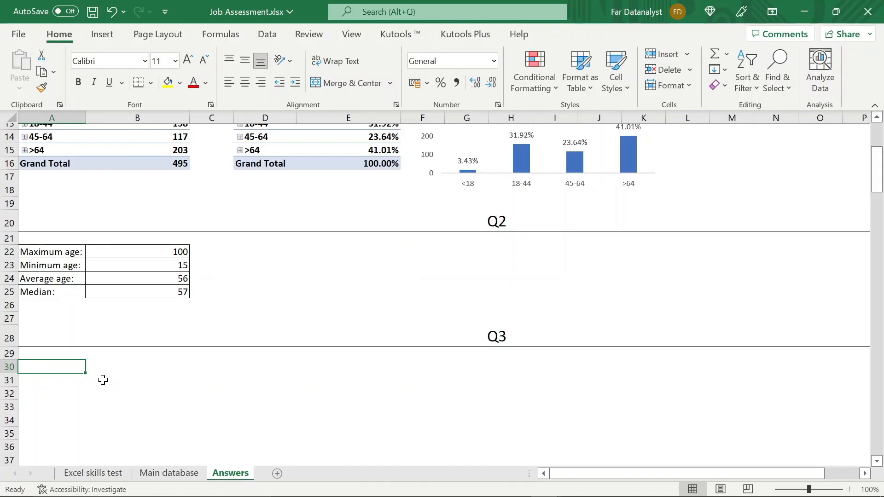
{"action": "type", "text": "Average"}
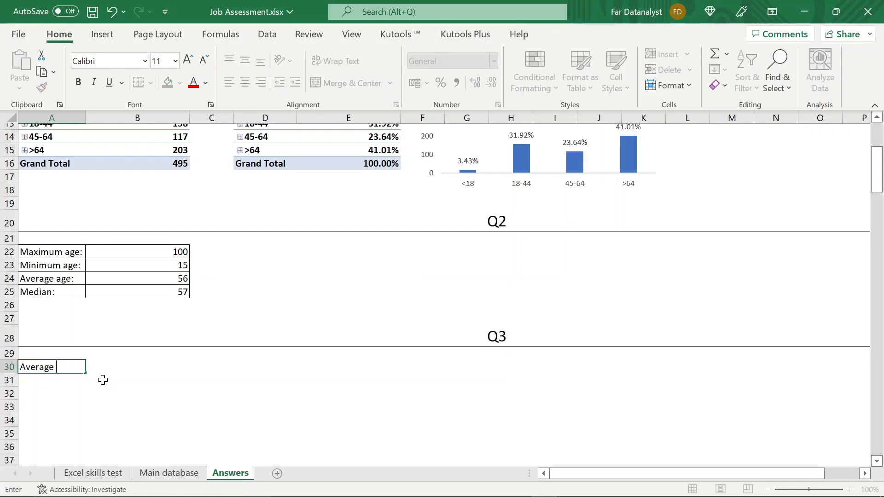
{"action": "type", "text": " length "}
{"action": "type", "text": "of tas==="}
{"action": "key", "text": "BackSpace"}
{"action": "key", "text": "BackSpace"}
{"action": "key", "text": "BackSpace"}
{"action": "key", "text": "BackSpace"}
{"action": "key", "text": "BackSpace"}
{"action": "key", "text": "BackSpace"}
{"action": "type", "text": "stay"}
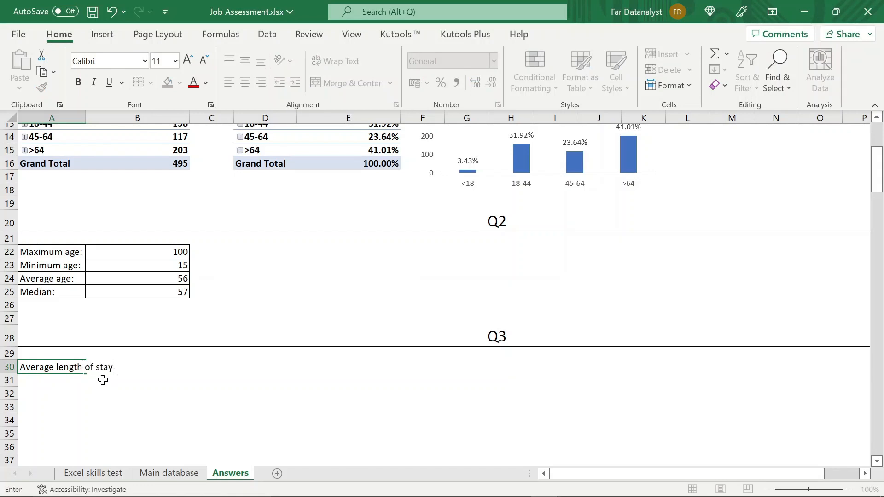
{"action": "key", "text": "Return"}
- Add a colon to the end of the A30 label and widen column A so the label fits
{"action": "key", "text": "Up"}
{"action": "key", "text": "Right"}
{"action": "key", "text": "Left"}
{"action": "key", "text": "F2"}
{"action": "key", "text": "Return"}
{"action": "left_click", "coordinate": [132, 366]}
{"action": "left_click", "coordinate": [58, 367]}
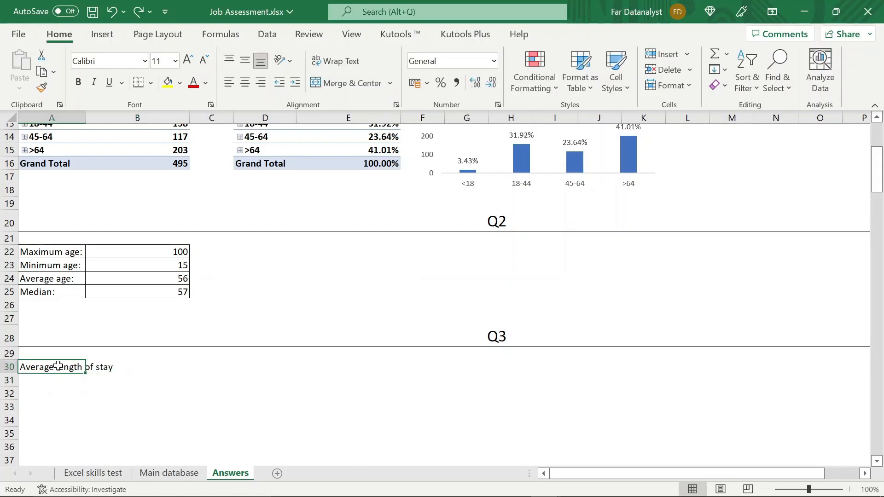
{"action": "key", "text": "F2"}
{"action": "type", "text": ":"}
{"action": "key", "text": "Return"}
{"action": "left_click", "coordinate": [148, 366]}
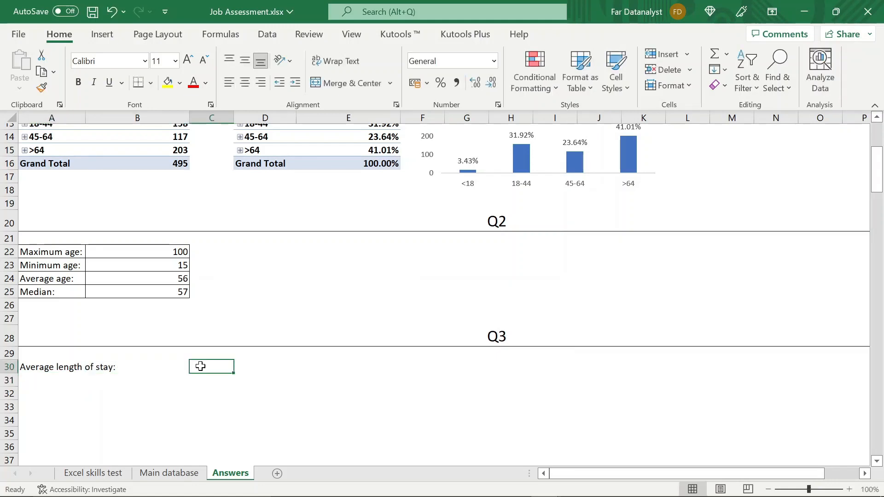
{"action": "left_click_drag", "start_coordinate": [170, 118], "coordinate": [171, 119]}
{"action": "left_click_drag", "start_coordinate": [86, 118], "coordinate": [119, 118]}
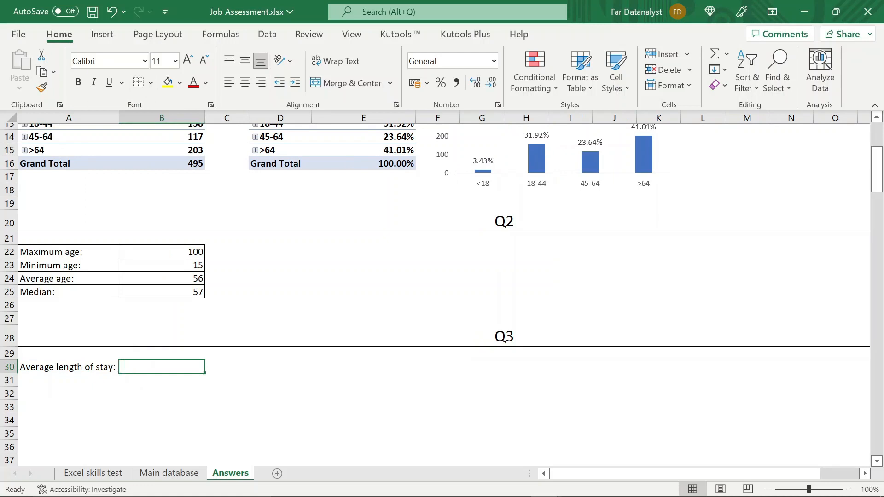
- Calculate the average length of stay in B30 with AVERAGE over F2:F496 of the Main database sheet
{"action": "type", "text": "=aver"}
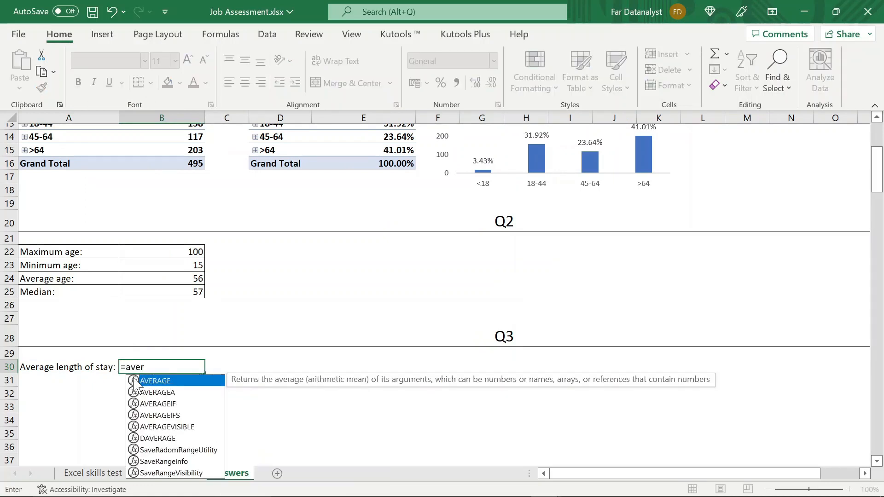
{"action": "double_click", "coordinate": [160, 381]}
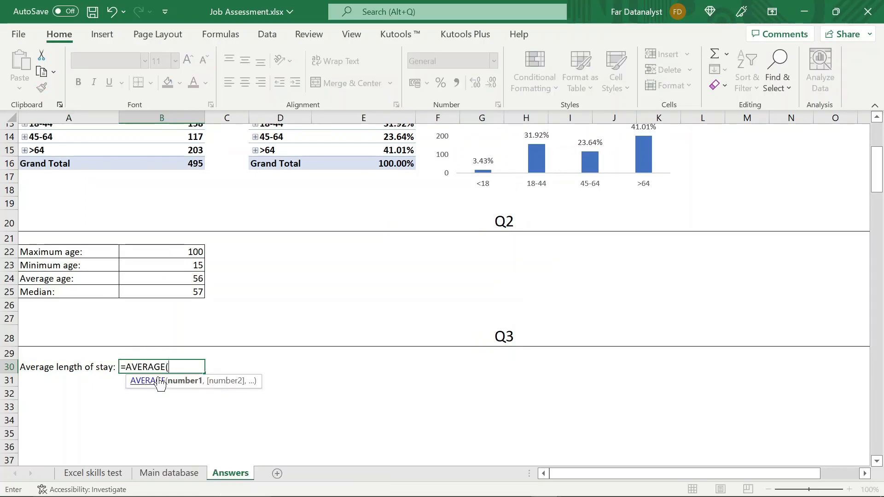
{"action": "left_click", "coordinate": [163, 474]}
{"action": "left_click", "coordinate": [264, 276]}
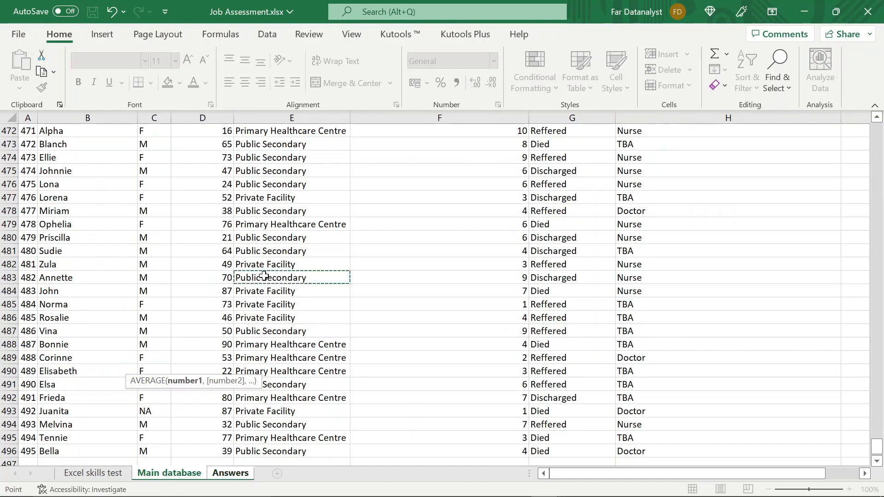
{"action": "key", "text": "ctrl+Up"}
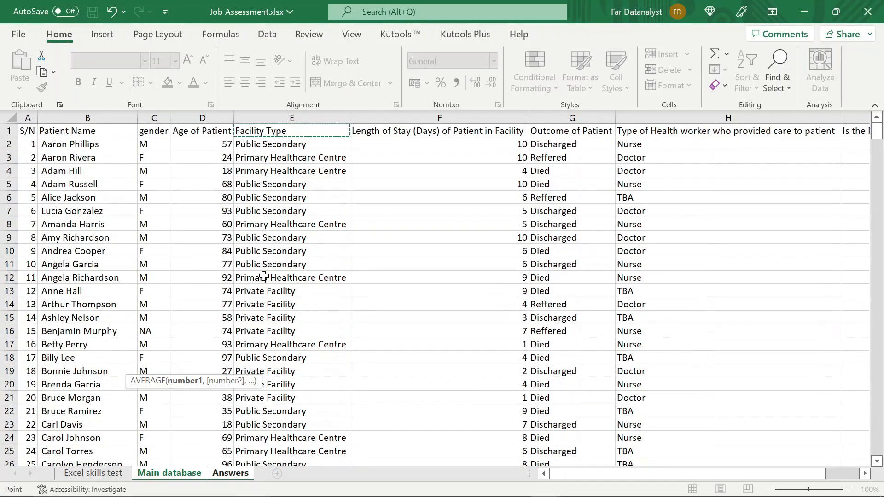
{"action": "left_click", "coordinate": [429, 132]}
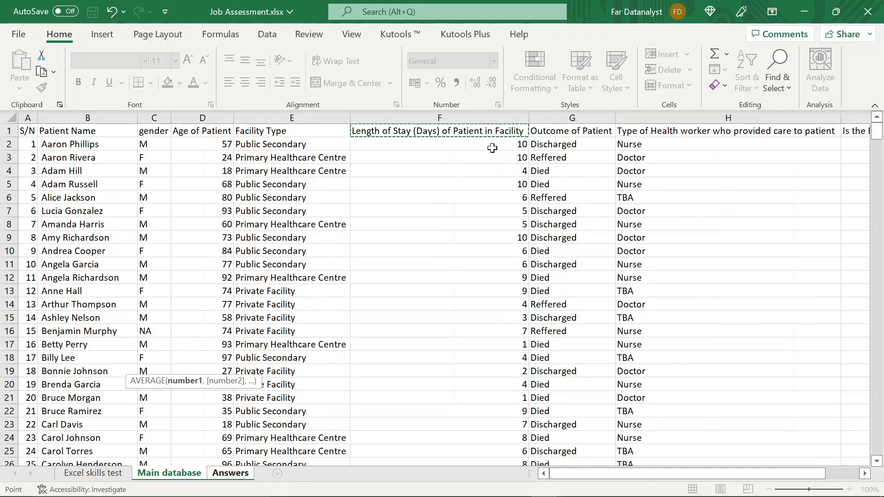
{"action": "left_click", "coordinate": [491, 147]}
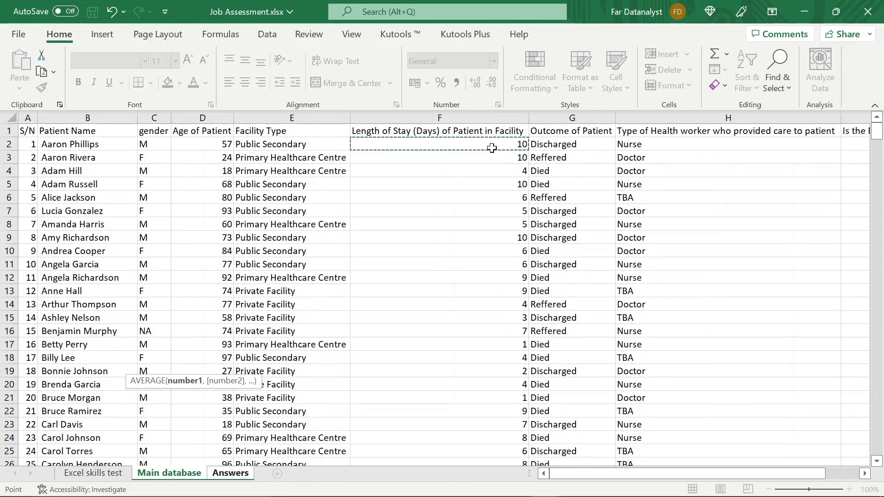
{"action": "key", "text": "ctrl+shift+Down"}
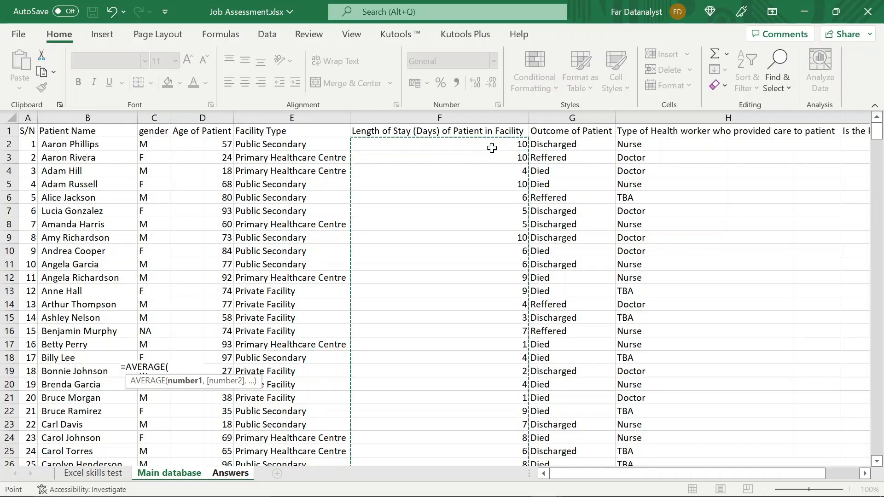
{"action": "key", "text": "Return"}
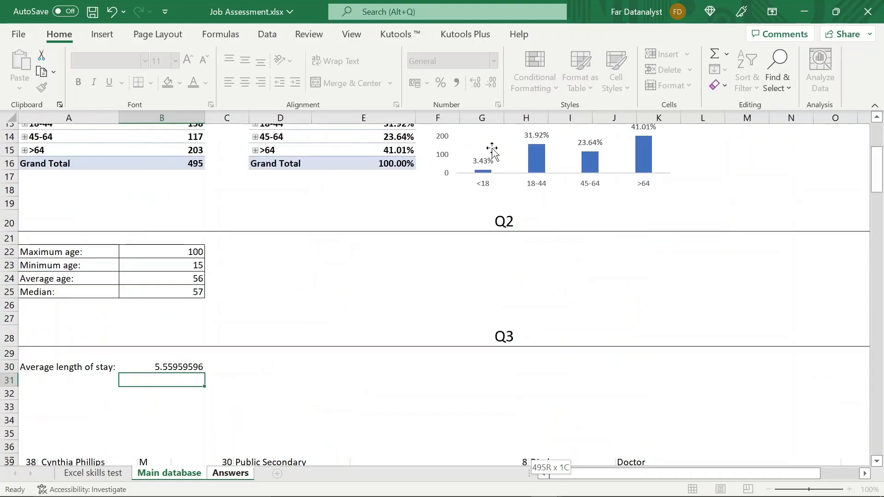
- Reduce the average length of stay in cell B30 to two decimal places
{"action": "left_click", "coordinate": [183, 367]}
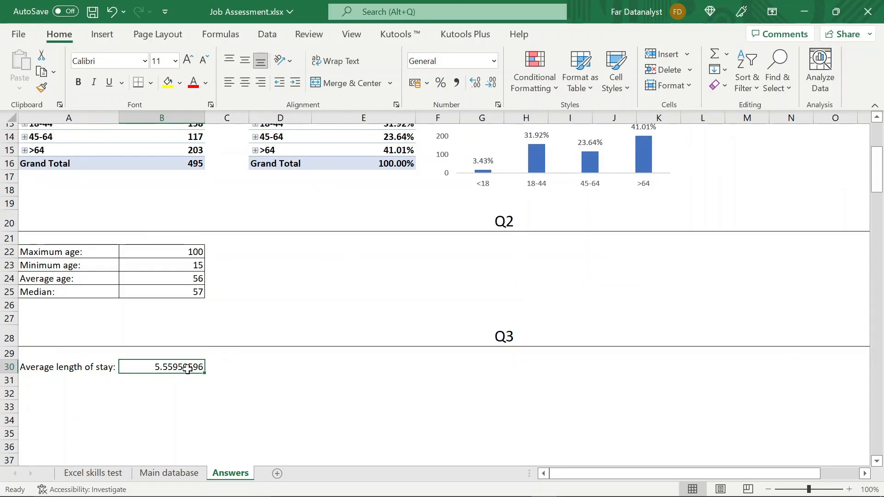
{"action": "left_click", "coordinate": [491, 85]}
{"action": "left_click", "coordinate": [491, 85]}
{"action": "left_click", "coordinate": [491, 85]}
{"action": "left_click", "coordinate": [491, 85]}
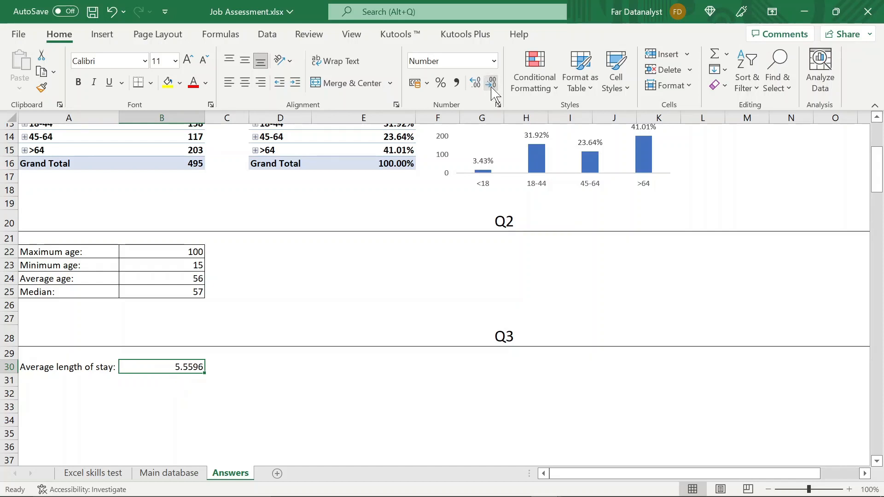
{"action": "left_click", "coordinate": [491, 85]}
{"action": "left_click", "coordinate": [491, 85]}
- Apply all borders to the Q3 answer in cells A30:B30
{"action": "left_click", "coordinate": [93, 366]}
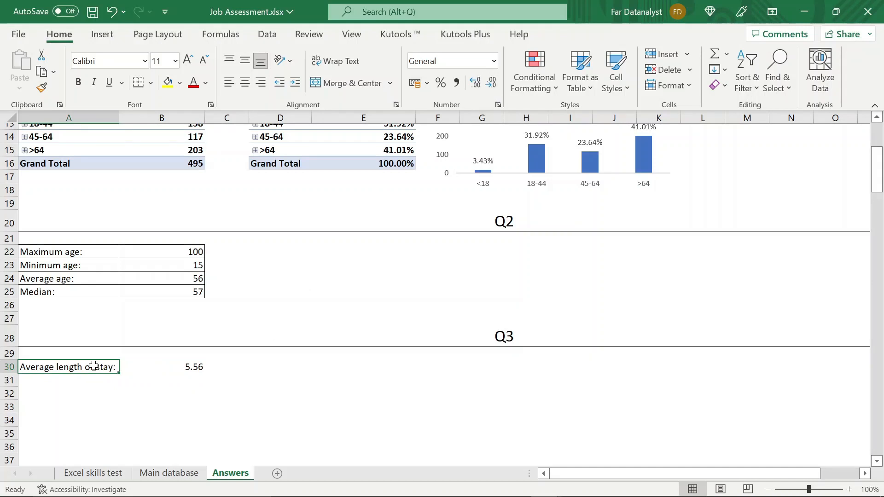
{"action": "key", "text": "shift+Right"}
{"action": "left_click", "coordinate": [151, 83]}
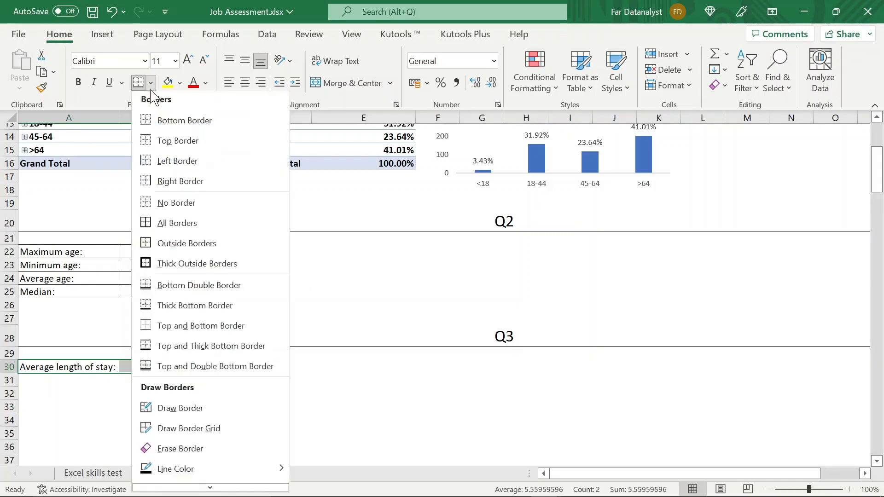
{"action": "left_click", "coordinate": [177, 223]}
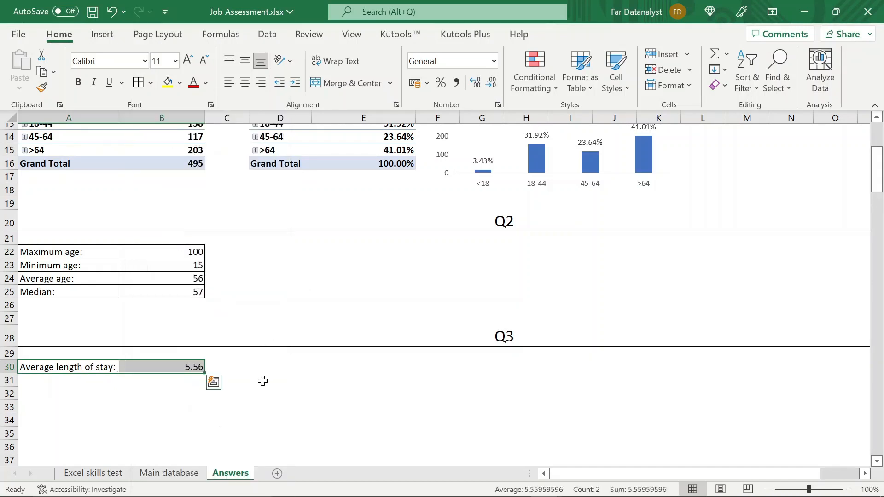
{"action": "left_click", "coordinate": [262, 380]}
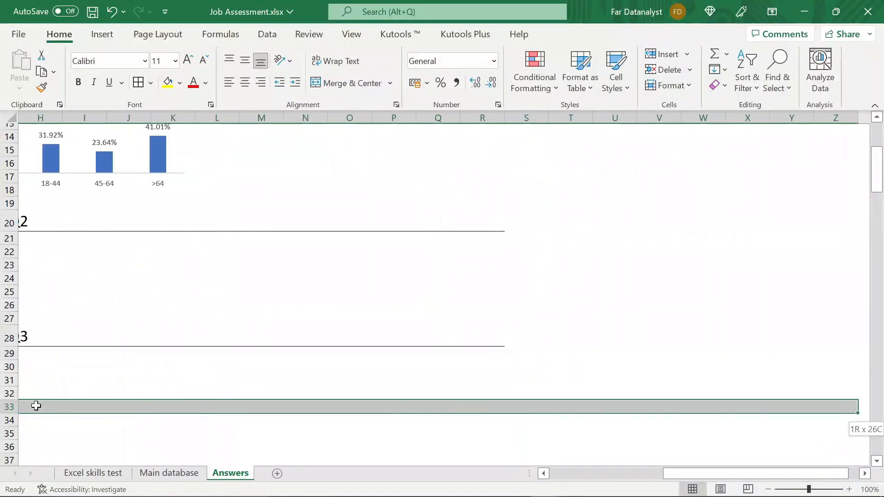
- Add a bottom border to cells A33:R33 and merge and center them
{"action": "key", "text": "shift+Left"}
{"action": "key", "text": "shift+Left"}
{"action": "key", "text": "shift+Left"}
{"action": "key", "text": "shift+Left"}
{"action": "key", "text": "shift+Left"}
{"action": "key", "text": "shift+Left"}
{"action": "key", "text": "shift+Left"}
{"action": "key", "text": "shift+Left"}
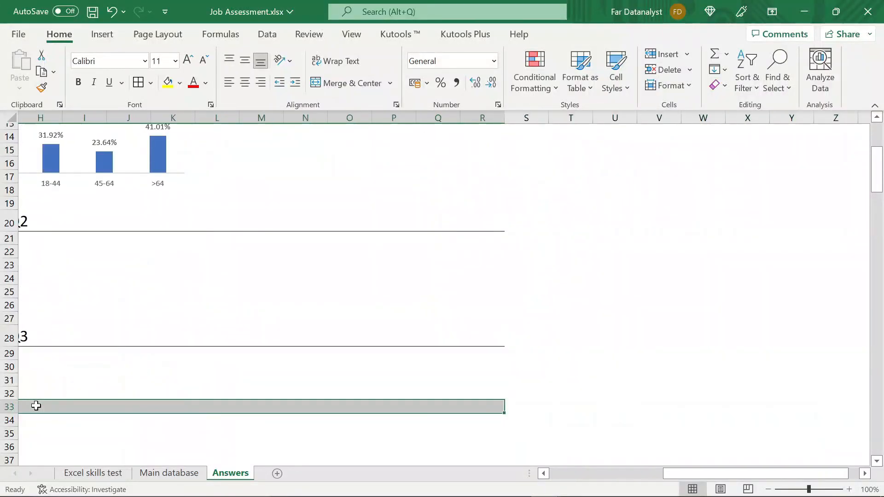
{"action": "left_click", "coordinate": [150, 83]}
{"action": "left_click", "coordinate": [171, 123]}
{"action": "left_click", "coordinate": [351, 83]}
- Enter the heading "Q4" in the merged row 33 cell and set its font size to 18
{"action": "type", "text": "Q4"}
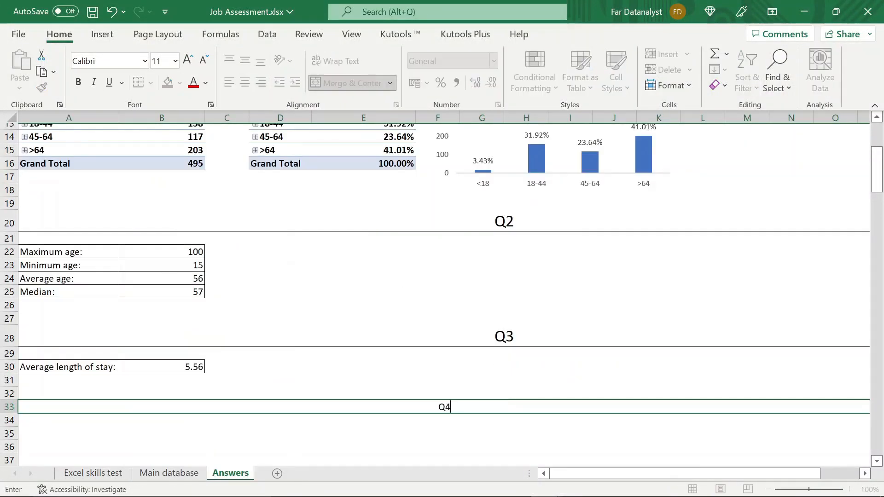
{"action": "key", "text": "Return"}
{"action": "left_click", "coordinate": [508, 406]}
{"action": "left_click", "coordinate": [158, 61]}
{"action": "type", "text": "18"}
{"action": "key", "text": "Return"}
{"action": "left_click", "coordinate": [155, 439]}
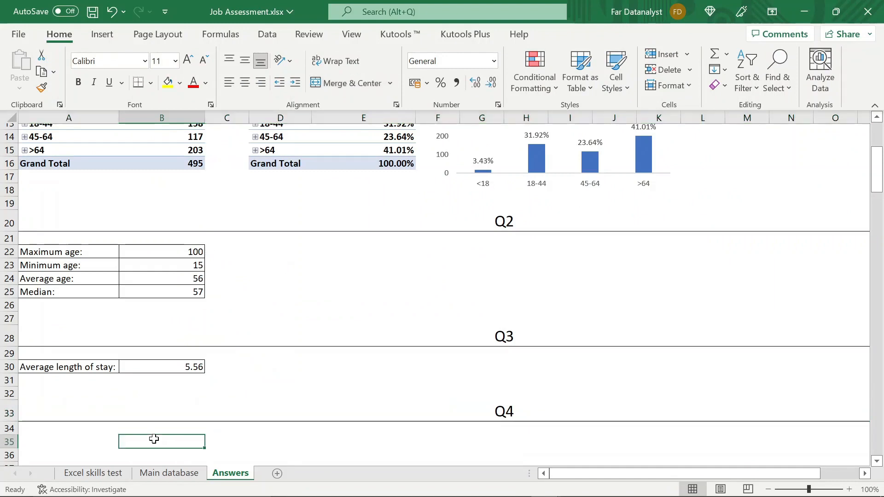
- On the Excel skills test sheet, correct question 4 in cell A7 to refer to "column I"
{"action": "scroll", "coordinate": [154, 439], "scroll_direction": "down", "scroll_amount": 1}
{"action": "left_click", "coordinate": [99, 476]}
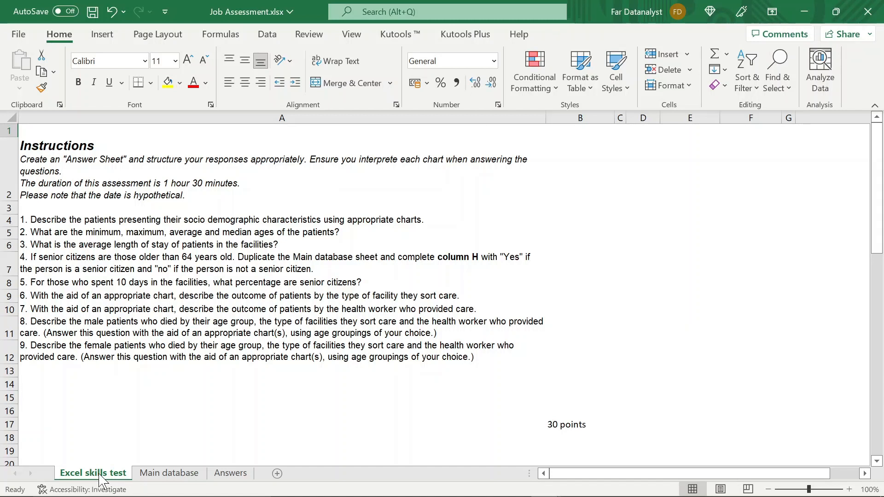
{"action": "double_click", "coordinate": [488, 256]}
{"action": "key", "text": "BackSpace"}
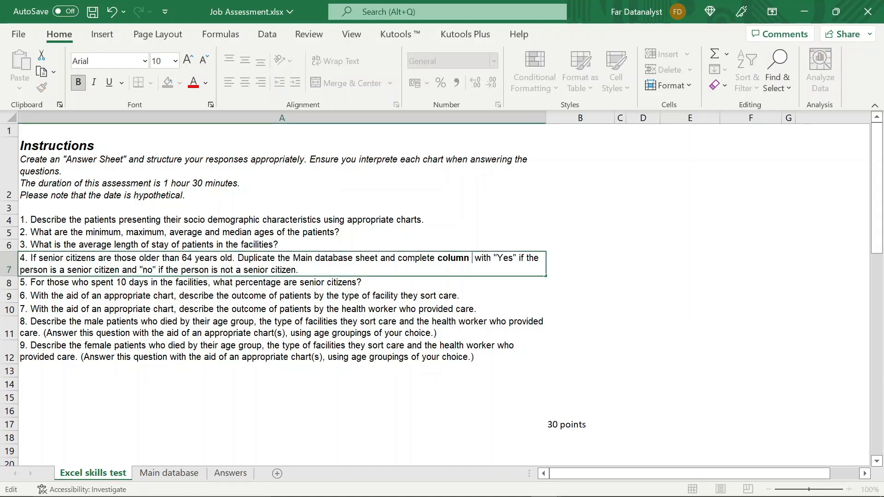
{"action": "type", "text": "I"}
{"action": "key", "text": "Return"}
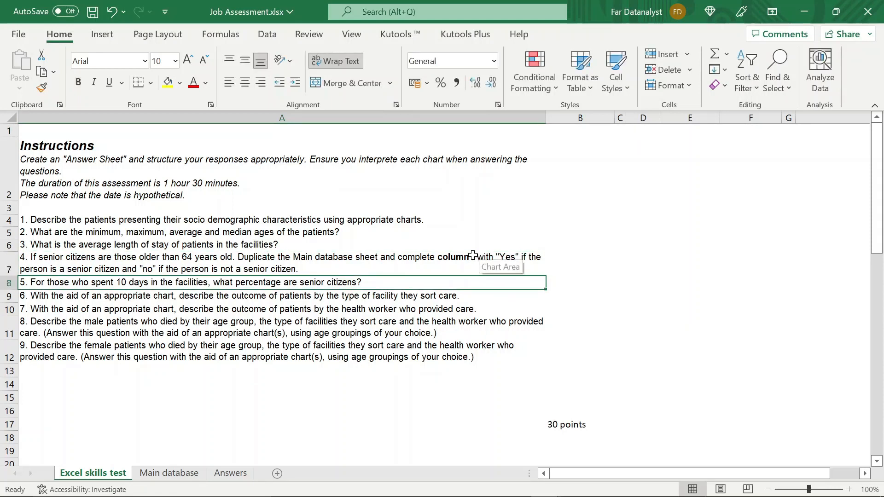
{"action": "left_click", "coordinate": [487, 265]}
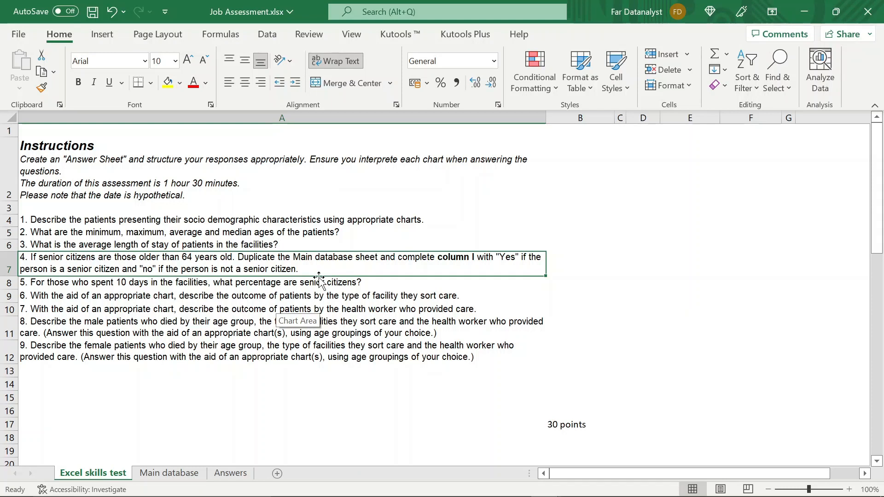
- On the Main database sheet, go to cell I2 below the header "Is the Patient a Senior Citizen?"
{"action": "left_click", "coordinate": [171, 473]}
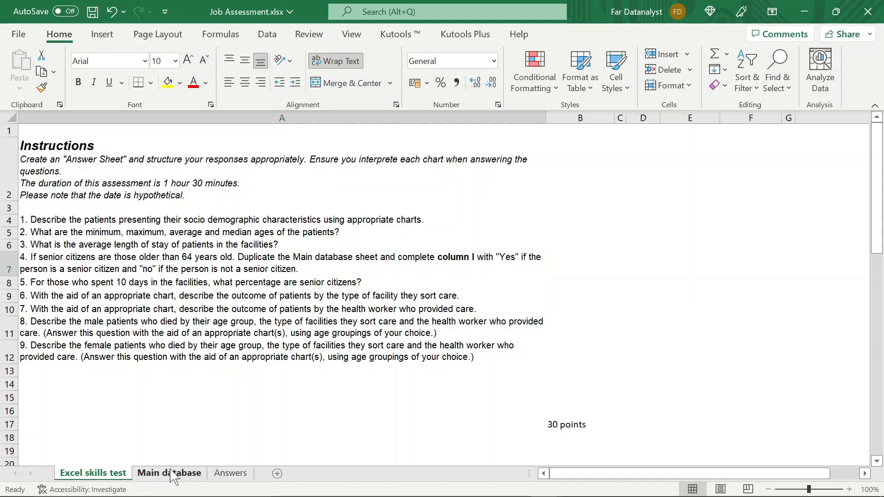
{"action": "left_click", "coordinate": [500, 249]}
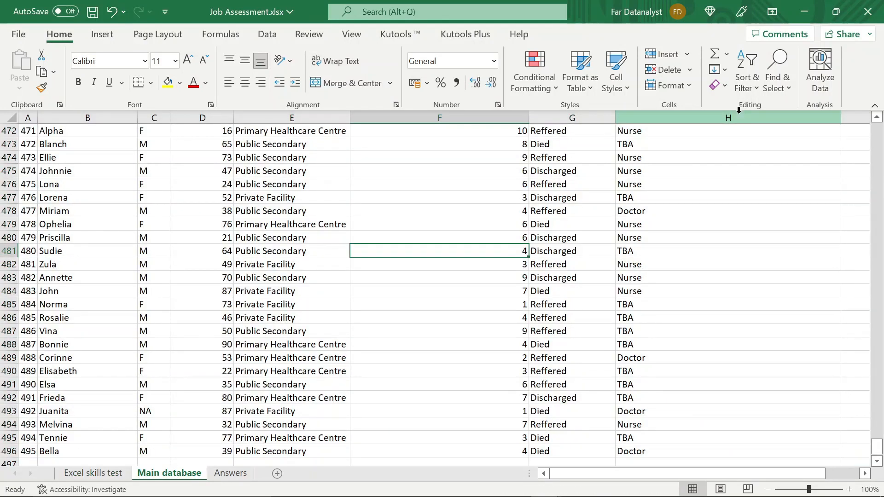
{"action": "left_click", "coordinate": [727, 132]}
{"action": "key", "text": "Right"}
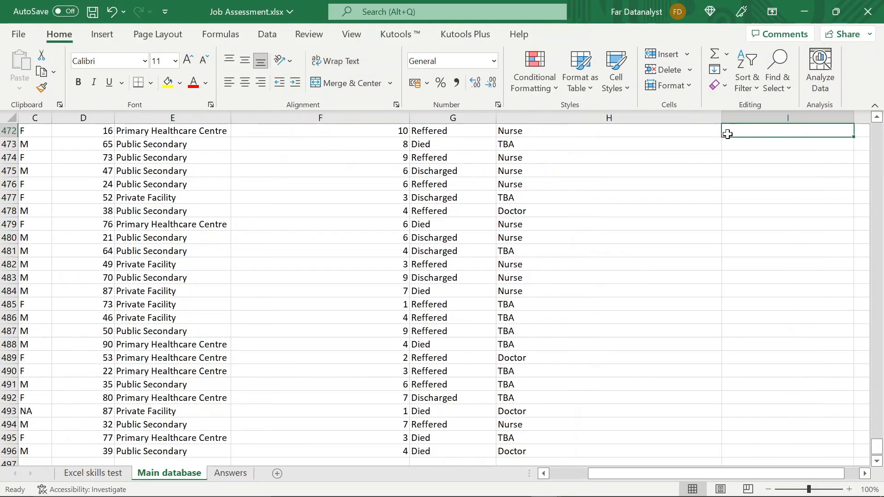
{"action": "key", "text": "ctrl+Up"}
{"action": "key", "text": "Down"}
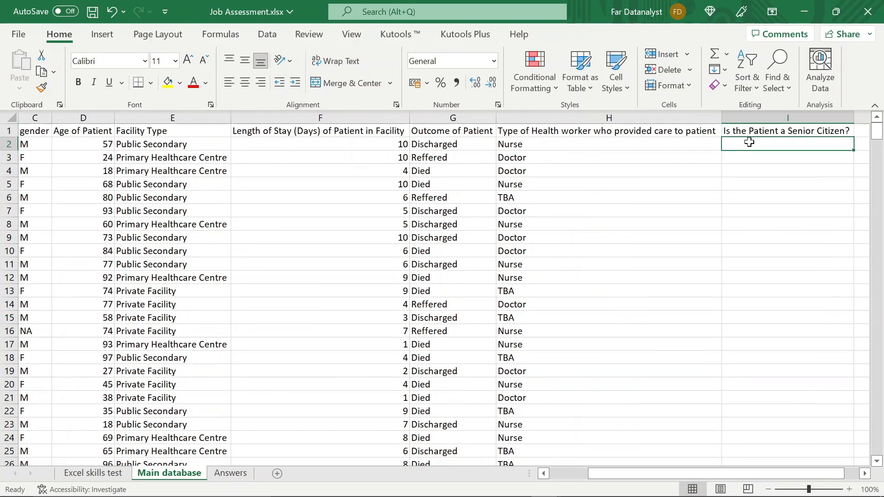
{"action": "left_click", "coordinate": [790, 133]}
{"action": "left_click", "coordinate": [778, 144]}
{"action": "type", "text": "=if"}
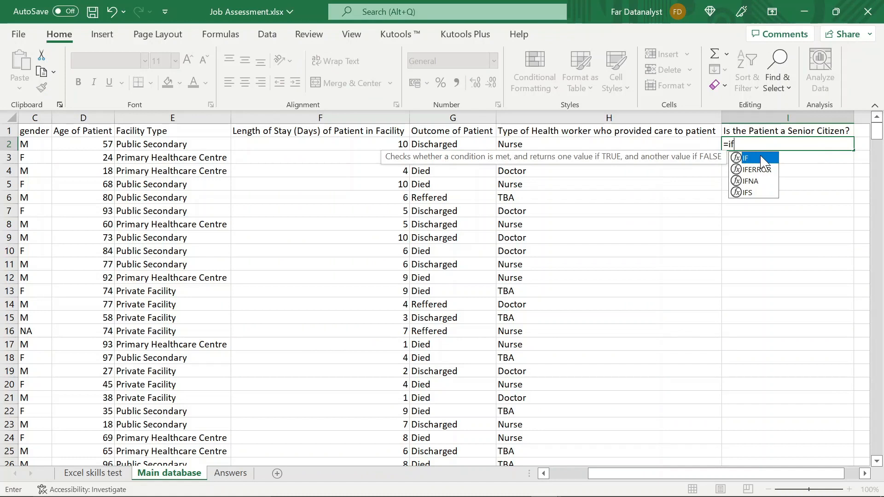
{"action": "key", "text": "Tab"}
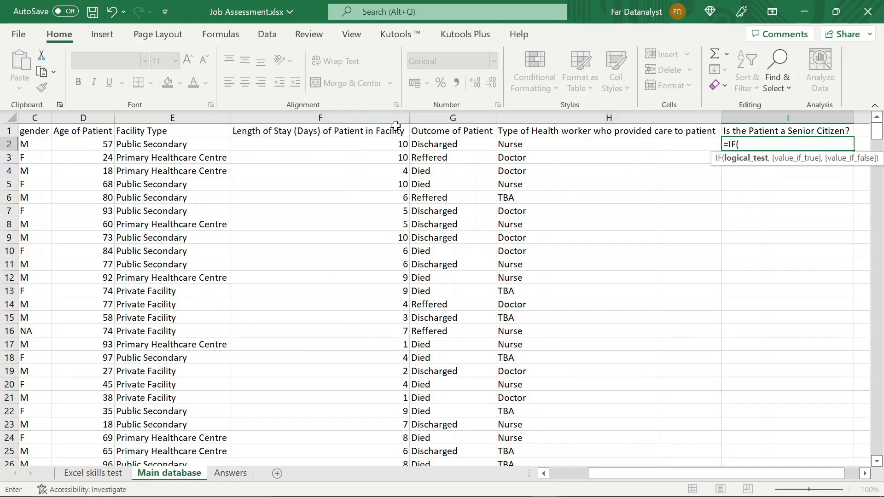
{"action": "key", "text": "BackSpace"}
{"action": "key", "text": "BackSpace"}
{"action": "key", "text": "BackSpace"}
{"action": "key", "text": "BackSpace"}
{"action": "key", "text": "Return"}
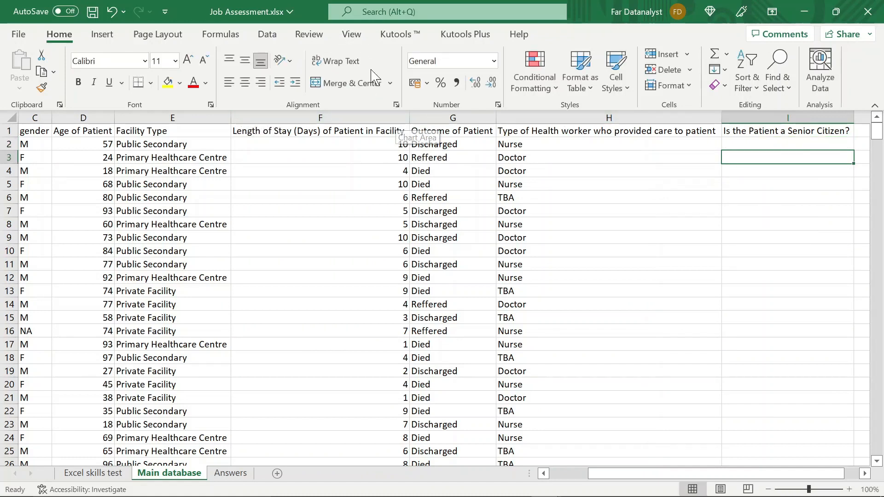
- Show the formula bar and start an IF function in cell I2 with its function arguments dialog open
{"action": "left_click", "coordinate": [354, 35]}
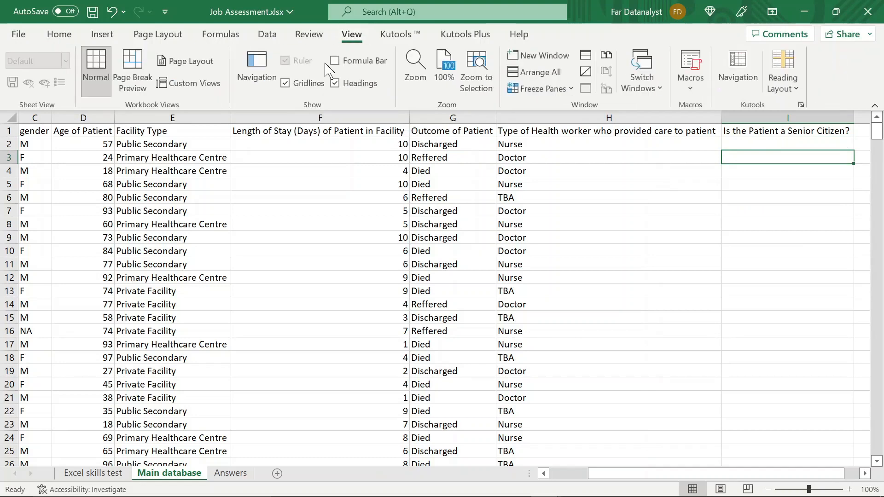
{"action": "left_click", "coordinate": [335, 61]}
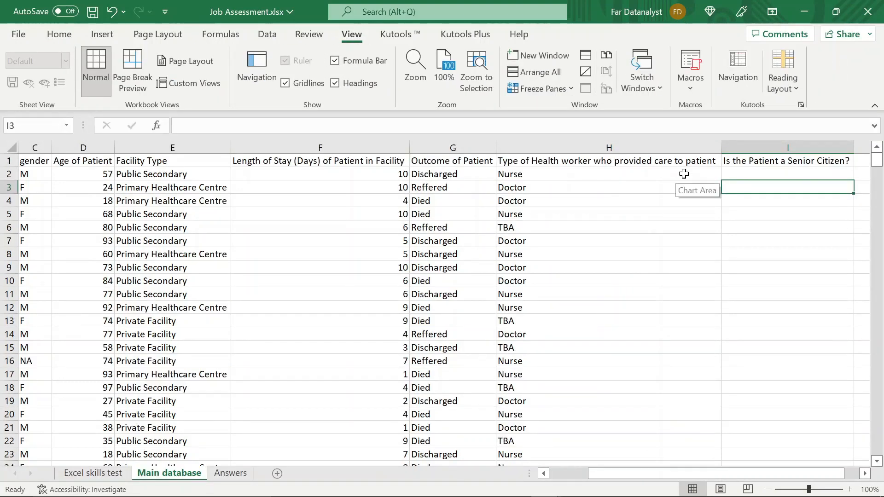
{"action": "scroll", "coordinate": [685, 174], "scroll_direction": "right", "scroll_amount": 3}
{"action": "left_click", "coordinate": [631, 176]}
{"action": "type", "text": "=if"}
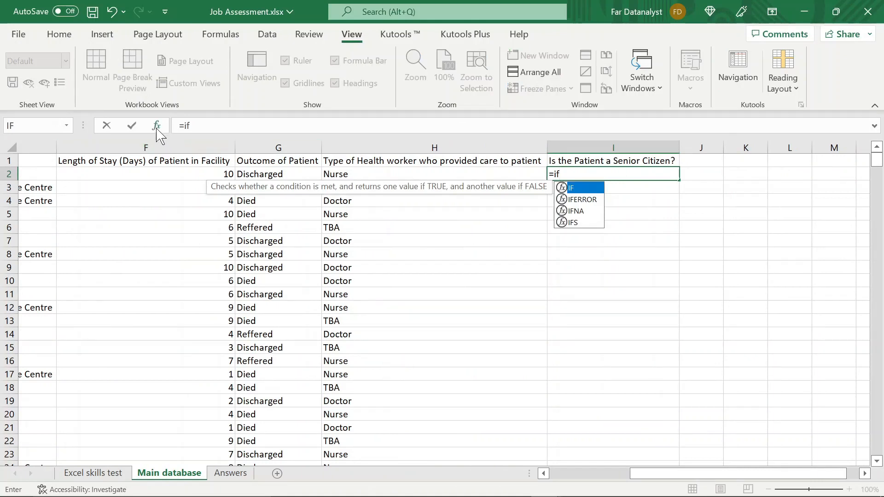
{"action": "double_click", "coordinate": [585, 187]}
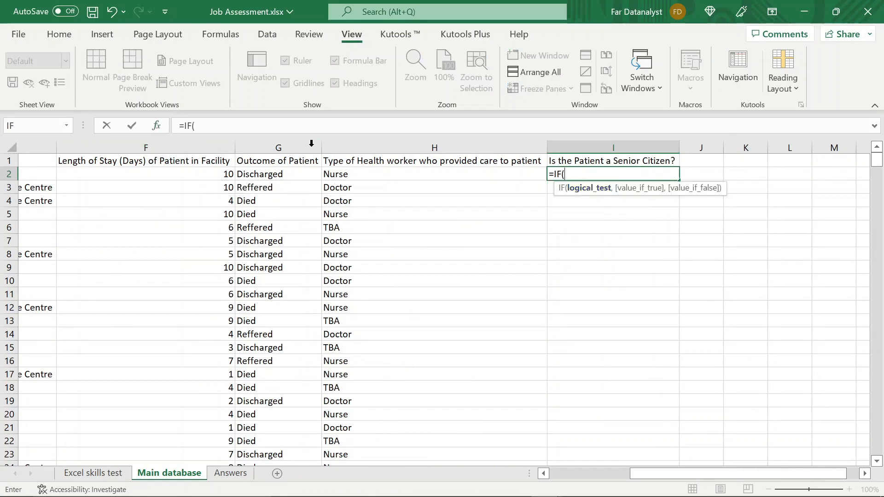
{"action": "left_click", "coordinate": [161, 130]}
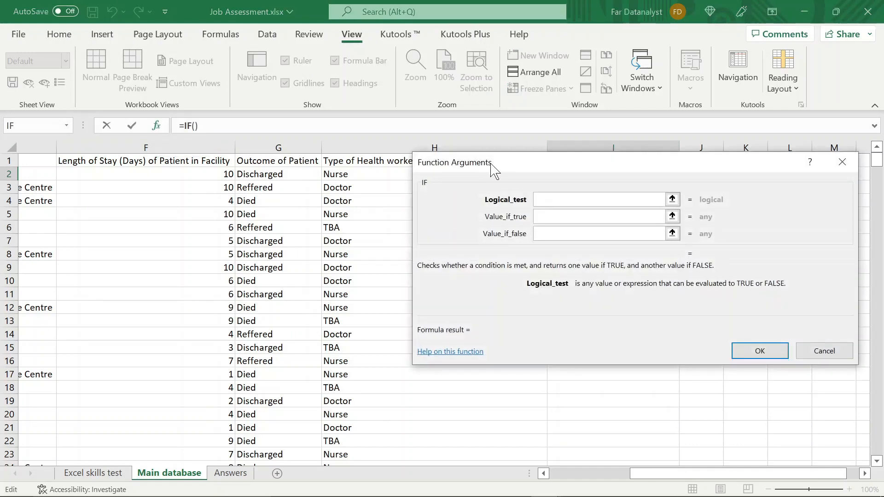
{"action": "left_click_drag", "start_coordinate": [496, 171], "coordinate": [505, 221]}
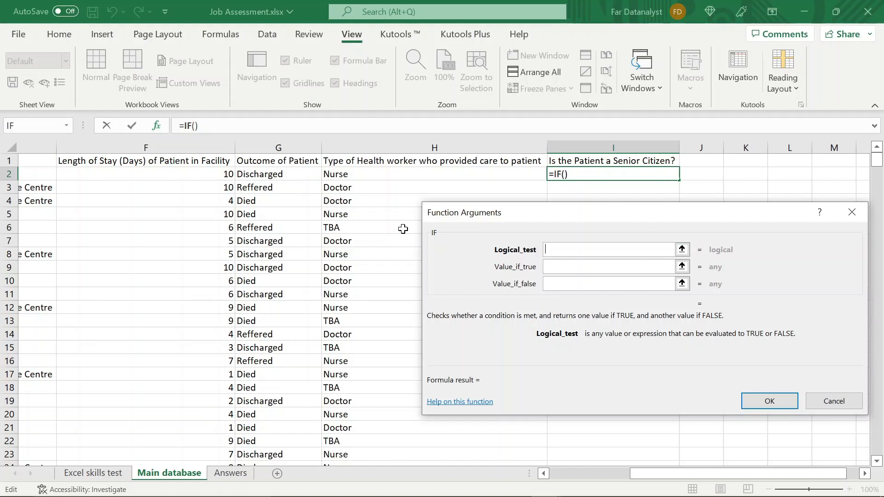
- Complete the IF function in I2 with the logical test D2>64, "Yes" if true and "No" if false
{"action": "scroll", "coordinate": [336, 230], "scroll_direction": "left", "scroll_amount": 5}
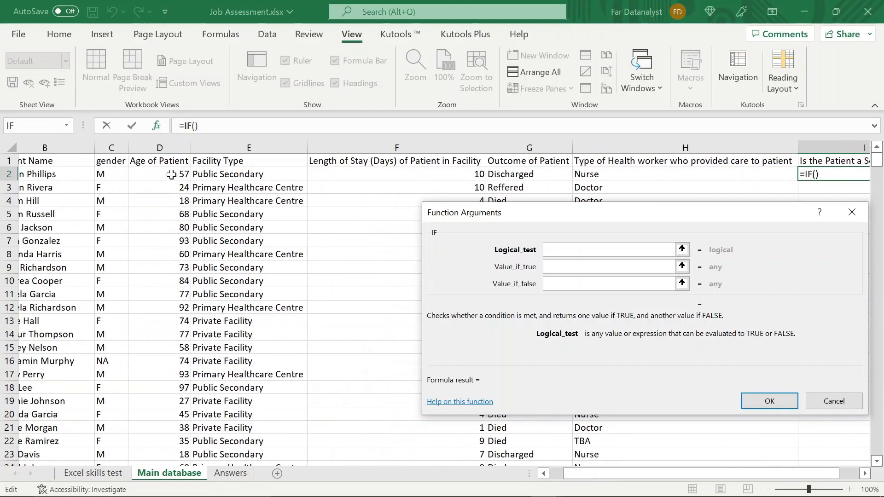
{"action": "left_click", "coordinate": [172, 175]}
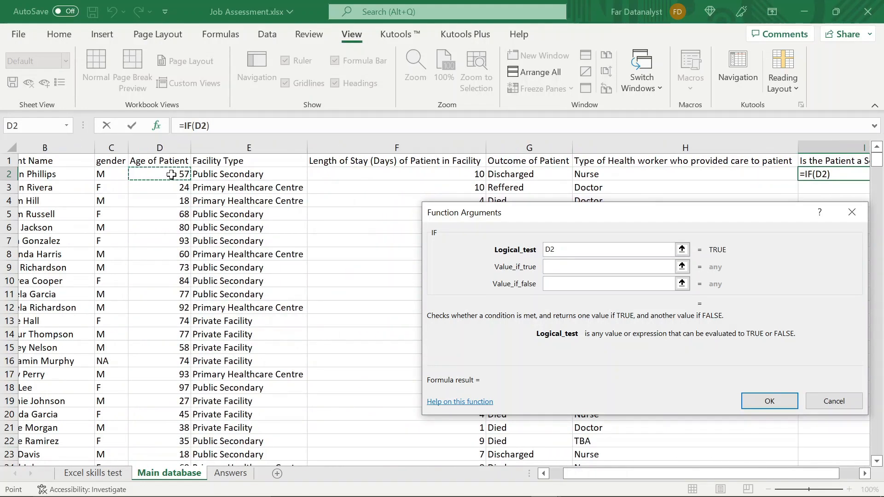
{"action": "type", "text": ">"}
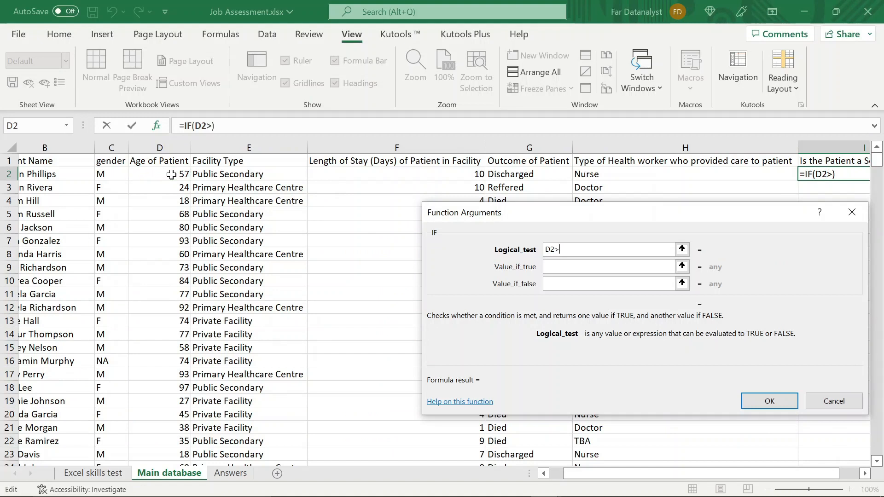
{"action": "type", "text": "64"}
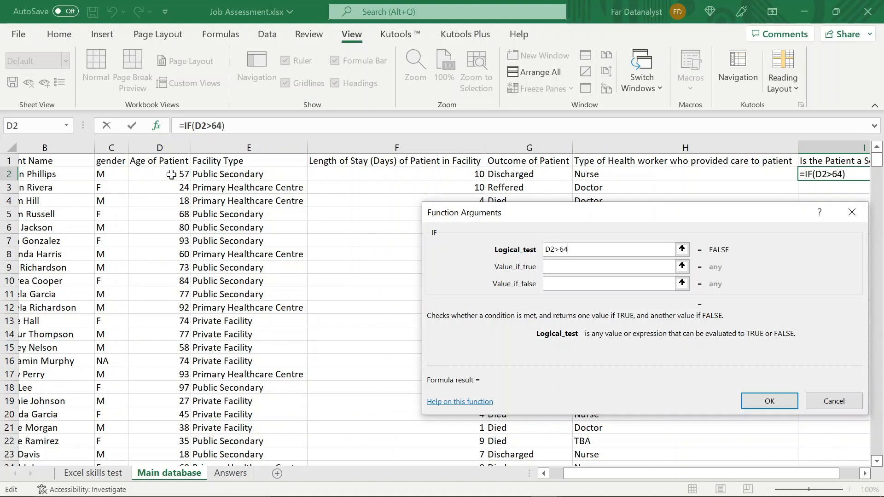
{"action": "left_click", "coordinate": [551, 268]}
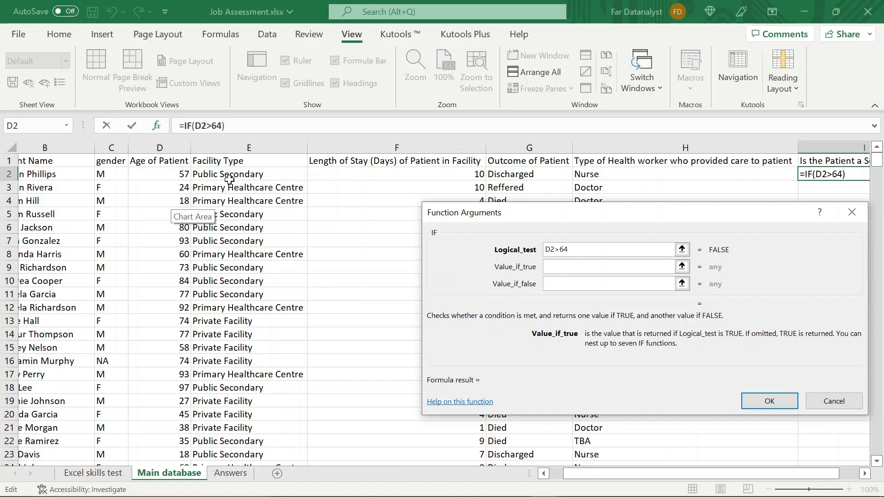
{"action": "type", "text": "\""}
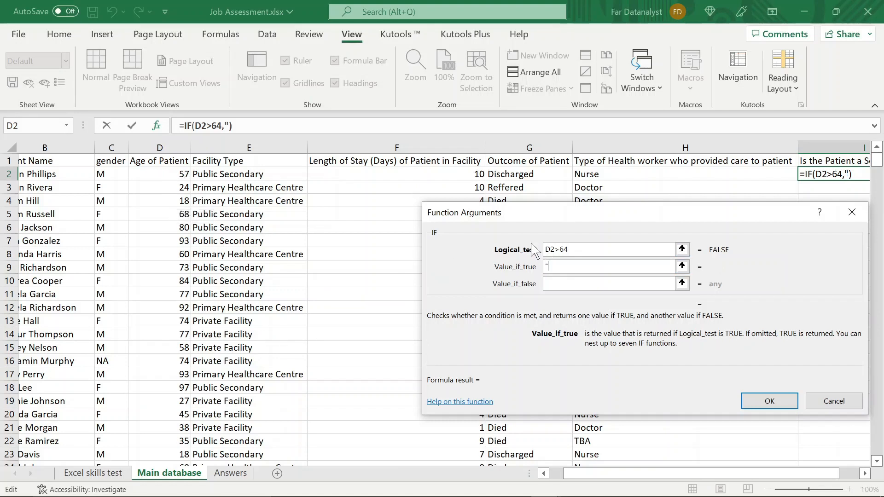
{"action": "type", "text": "Yes\""}
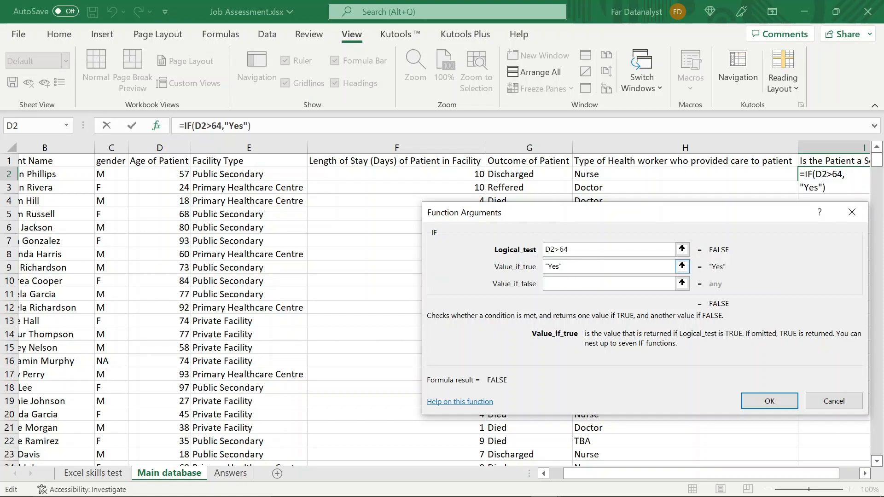
{"action": "left_click", "coordinate": [566, 287]}
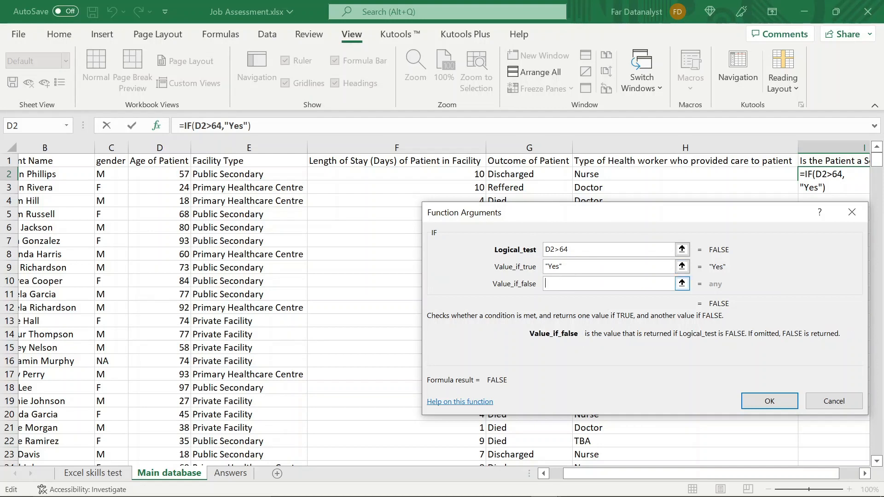
{"action": "type", "text": "\"No\""}
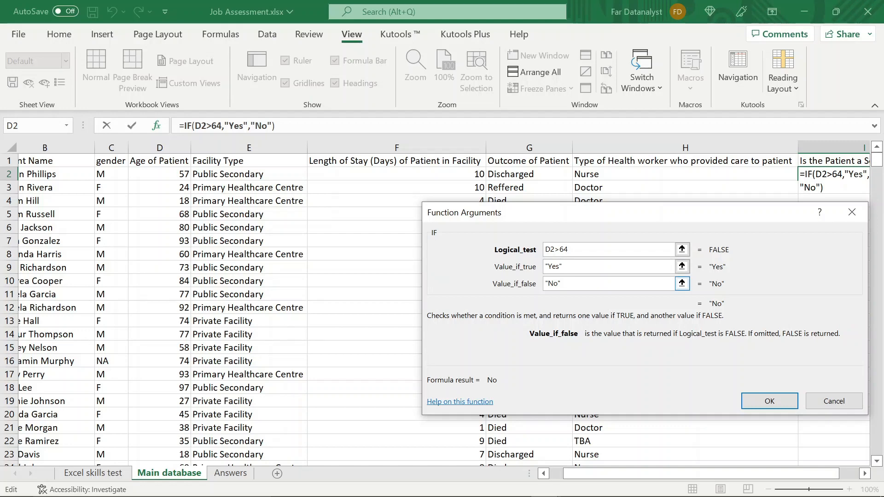
{"action": "key", "text": "Return"}
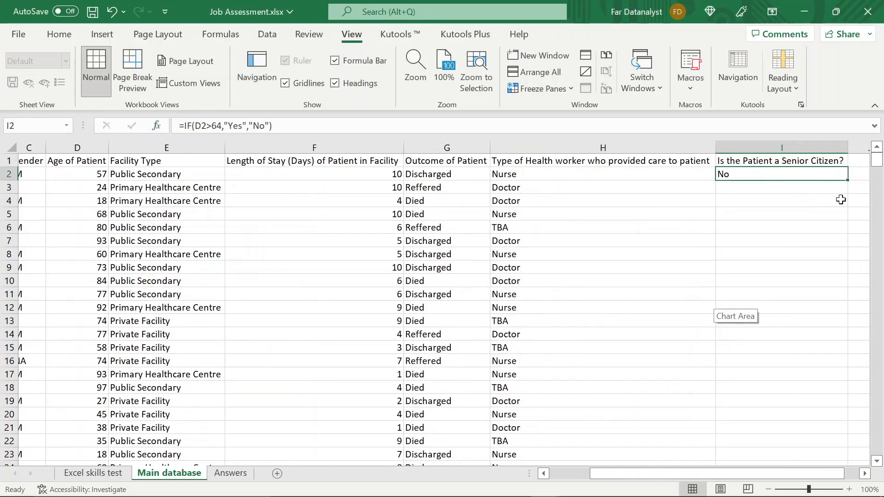
- Fill the IF formula down column I for all patients and check the results in rows 495 and 496 against the ages
{"action": "double_click", "coordinate": [847, 180]}
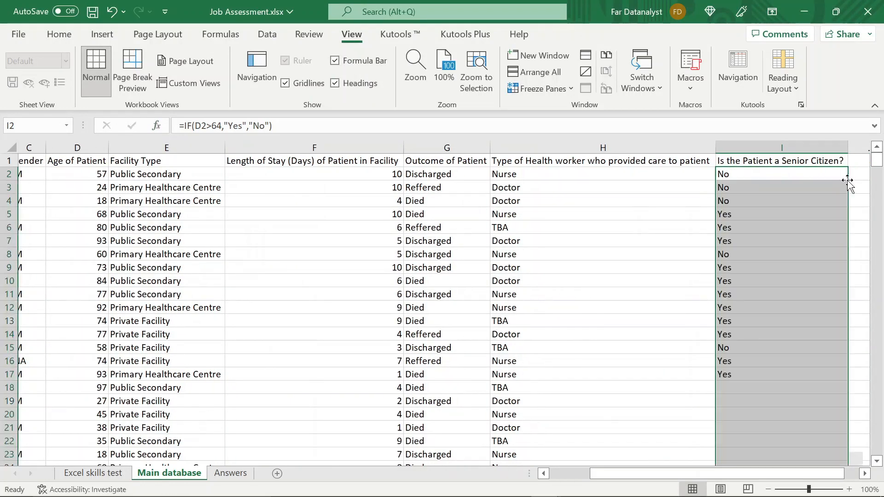
{"action": "left_click", "coordinate": [805, 176]}
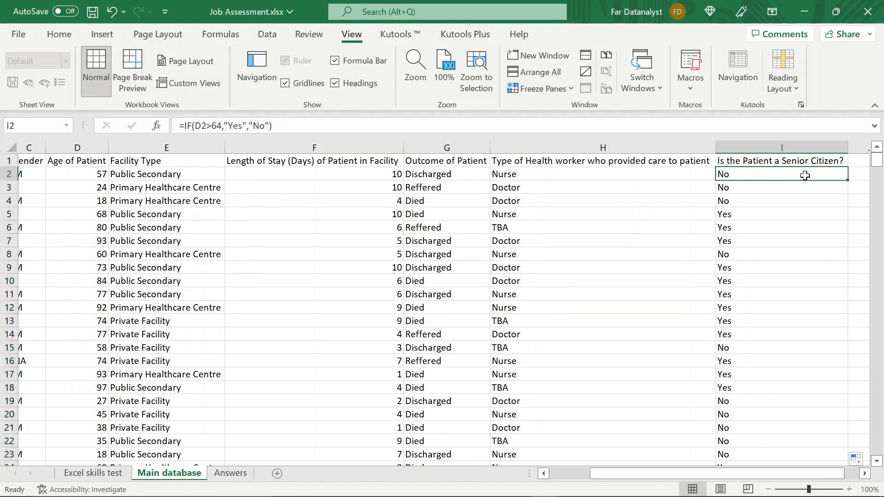
{"action": "key", "text": "ctrl+Down"}
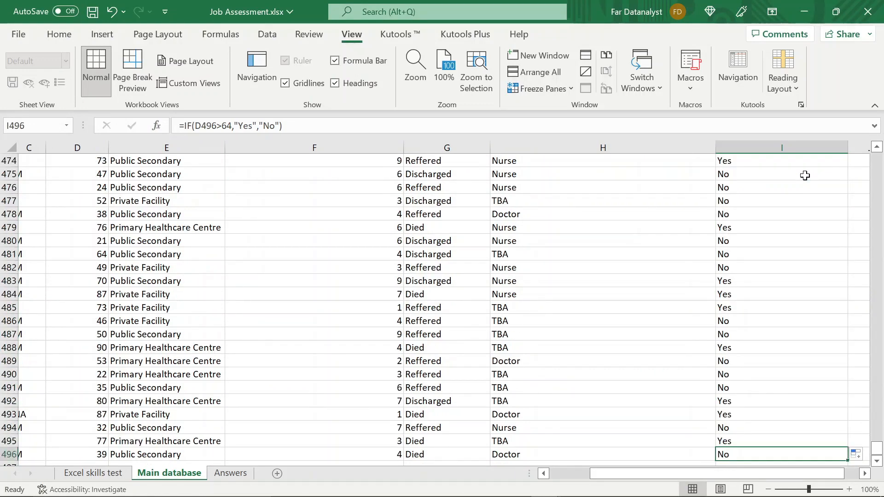
{"action": "scroll", "coordinate": [797, 207], "scroll_direction": "down", "scroll_amount": 2}
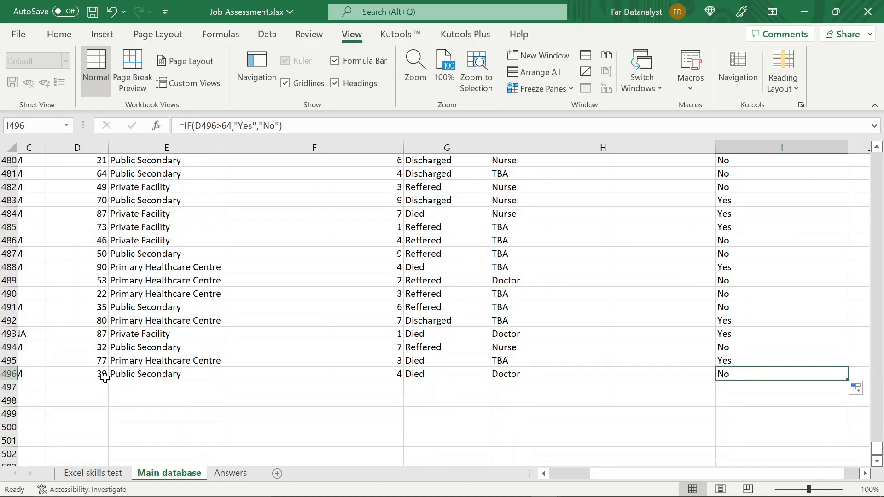
{"action": "key", "text": "Down"}
{"action": "left_click", "coordinate": [732, 375]}
{"action": "left_click", "coordinate": [84, 361]}
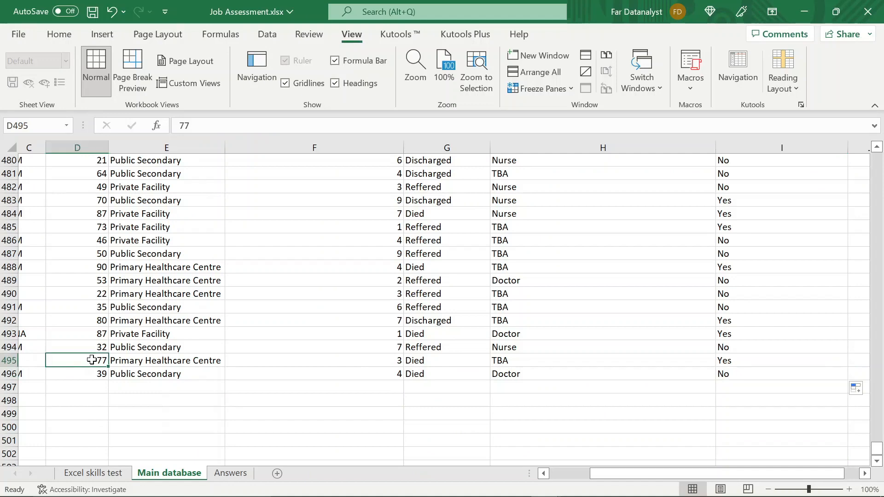
{"action": "left_click", "coordinate": [726, 361]}
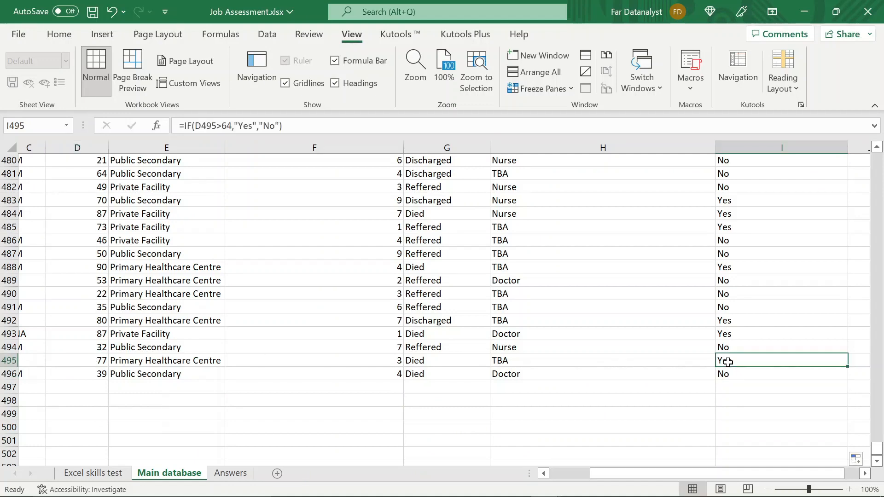
{"action": "key", "text": "ctrl+Up"}
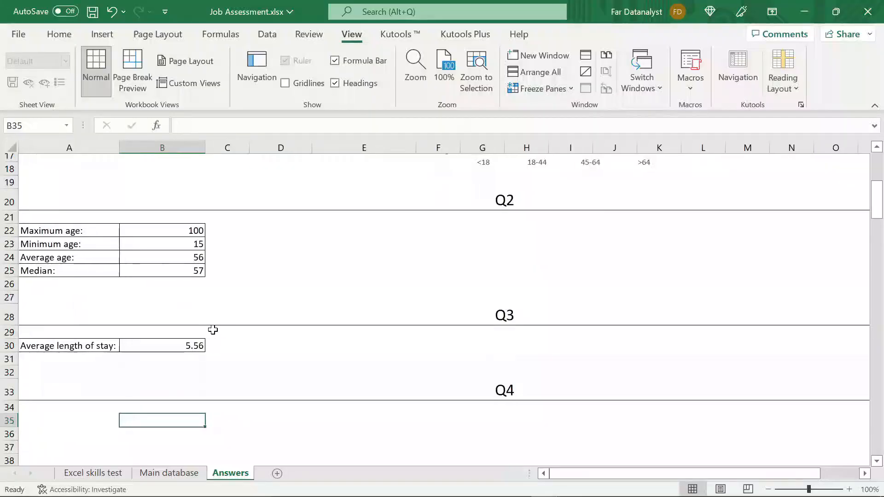
- On the Answers sheet, autofit column B to the "Count of Age of Patient" header
{"action": "scroll", "coordinate": [211, 330], "scroll_direction": "up", "scroll_amount": 7}
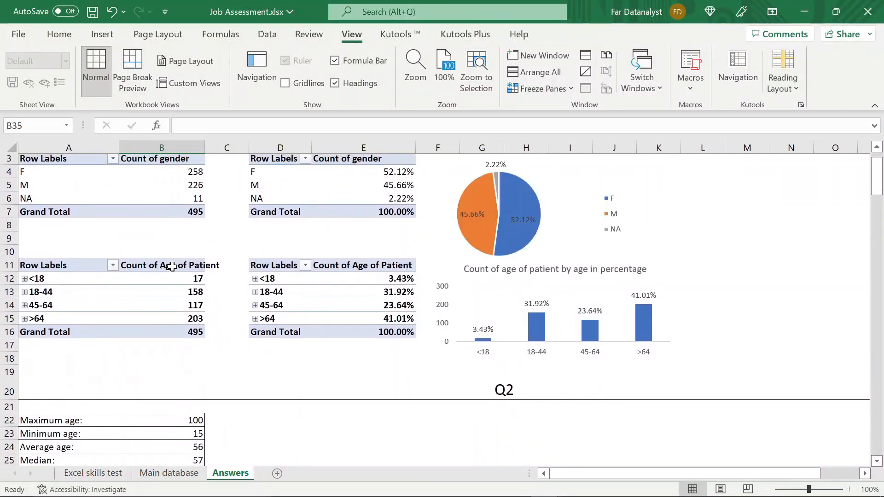
{"action": "left_click", "coordinate": [170, 269]}
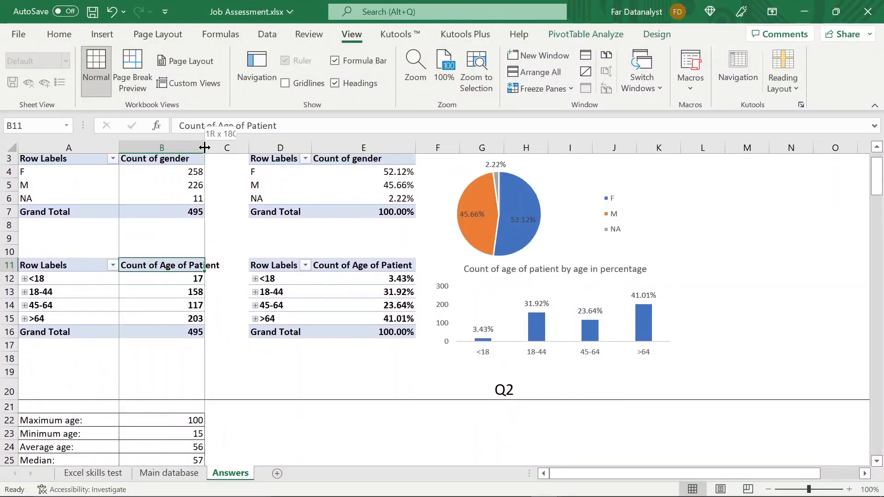
{"action": "double_click", "coordinate": [205, 147]}
- Copy the whole gender count pivot table starting at A3 and paste it at A35 on the Answers sheet
{"action": "left_click", "coordinate": [85, 162]}
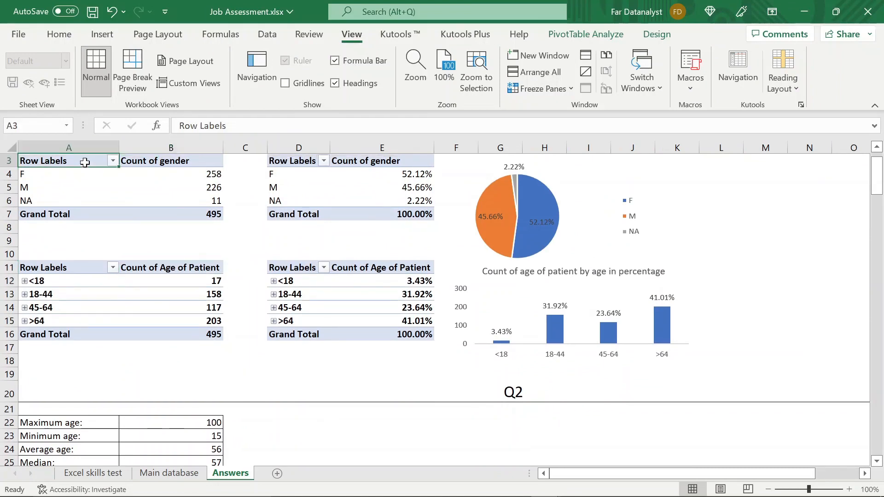
{"action": "key", "text": "shift+Right"}
{"action": "key", "text": "shift+Right"}
{"action": "key", "text": "shift+Left"}
{"action": "key", "text": "shift+Down"}
{"action": "key", "text": "shift+Down"}
{"action": "key", "text": "shift+Down"}
{"action": "key", "text": "shift+Down"}
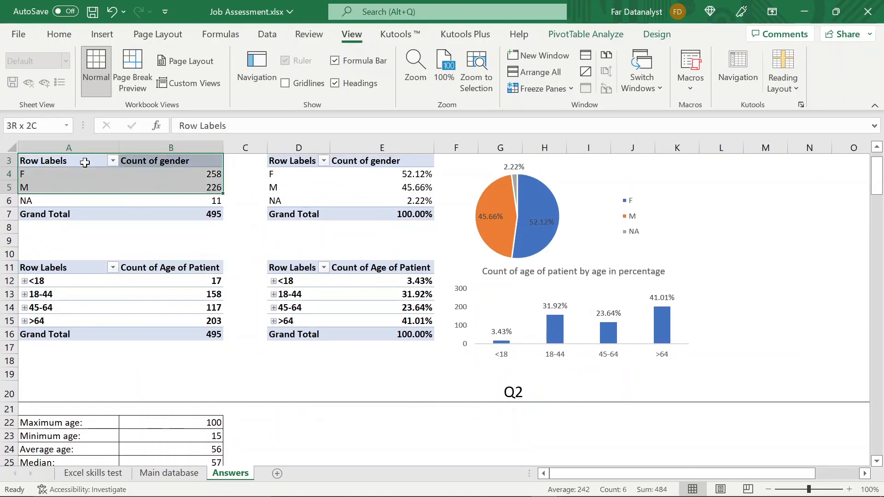
{"action": "key", "text": "ctrl+c"}
{"action": "scroll", "coordinate": [181, 276], "scroll_direction": "down", "scroll_amount": 6}
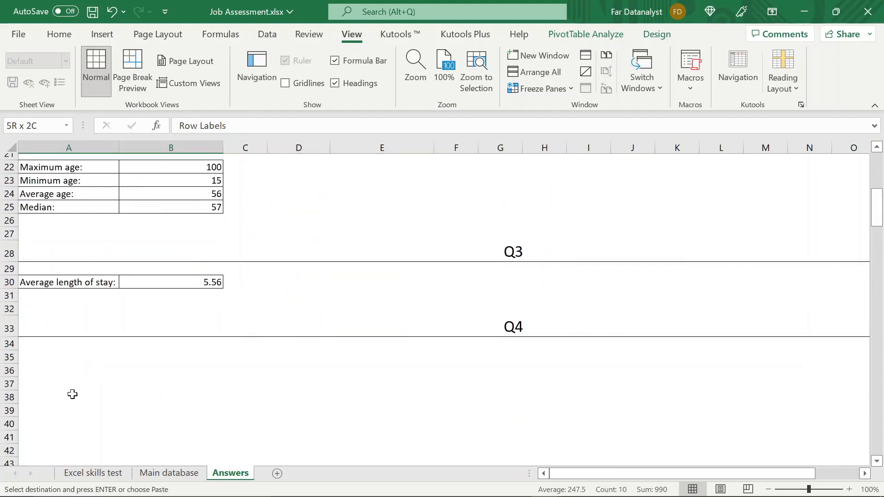
{"action": "left_click", "coordinate": [40, 371]}
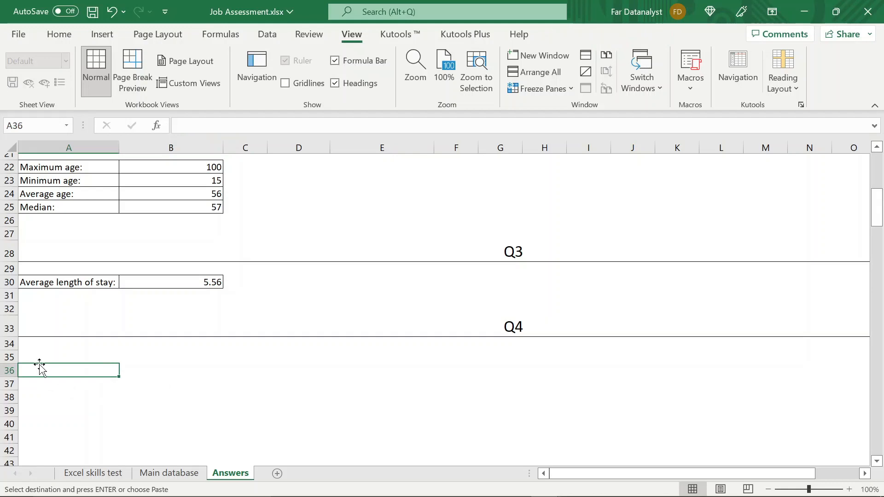
{"action": "left_click", "coordinate": [41, 357]}
{"action": "key", "text": "ctrl+v"}
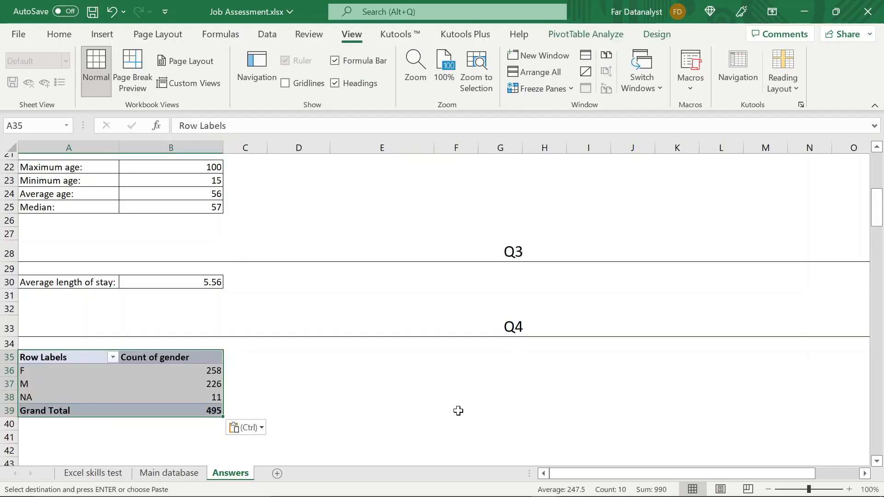
- Change the section heading in row 33 to Q5
{"action": "double_click", "coordinate": [521, 318]}
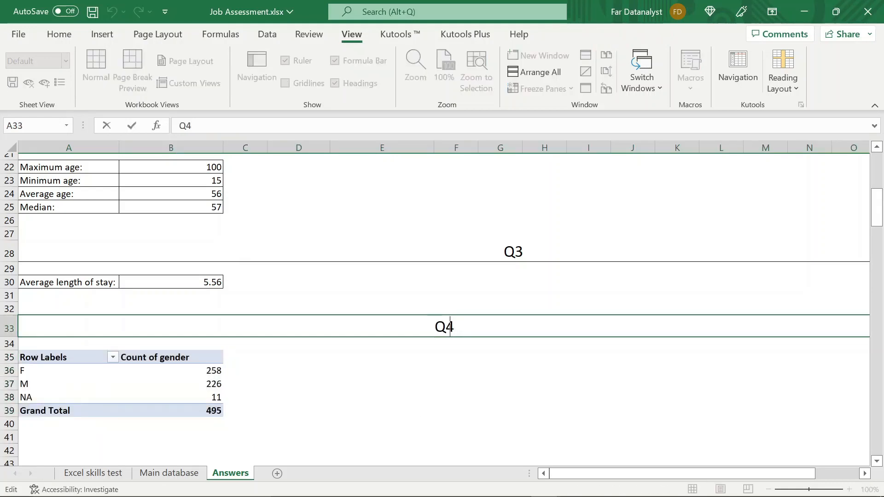
{"action": "key", "text": "BackSpace"}
{"action": "type", "text": "5"}
{"action": "left_click", "coordinate": [114, 384]}
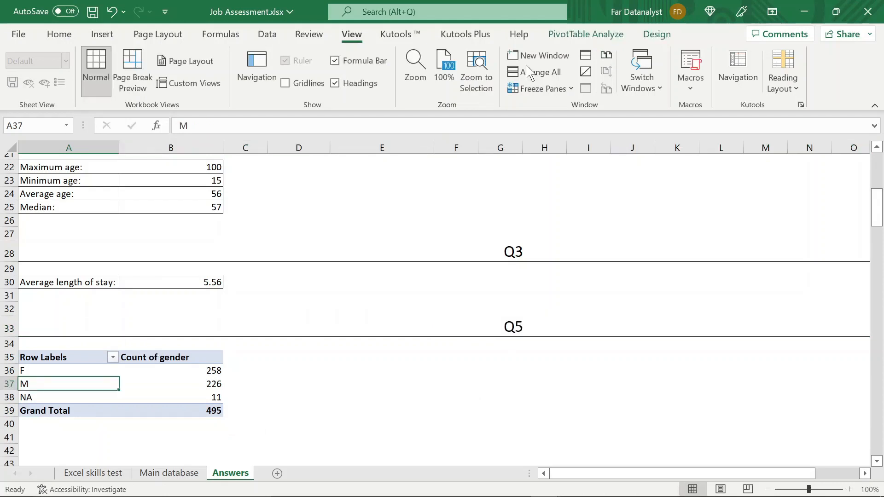
- Show the field list for the pasted pivot table and remove the gender field from its rows and values
{"action": "left_click", "coordinate": [585, 36]}
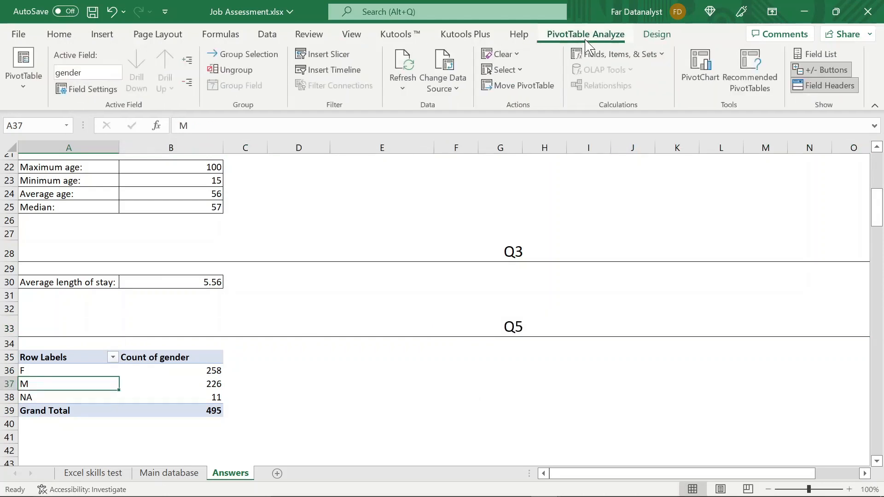
{"action": "left_click", "coordinate": [802, 53]}
{"action": "left_click_drag", "start_coordinate": [730, 434], "coordinate": [603, 390]}
{"action": "left_click_drag", "start_coordinate": [805, 426], "coordinate": [589, 397]}
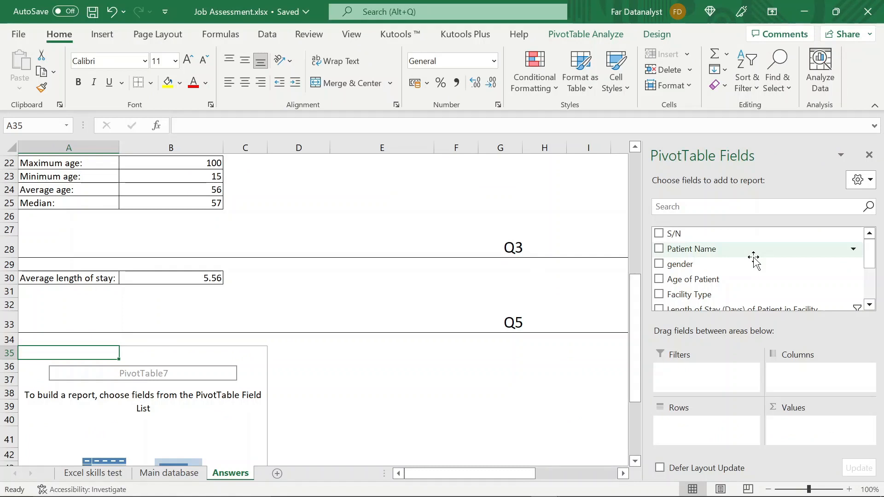
- Add the field "Is the Patient a Senior Citizen?" to both the rows and the values of the pivot table
{"action": "scroll", "coordinate": [869, 306], "scroll_direction": "down", "scroll_amount": 3}
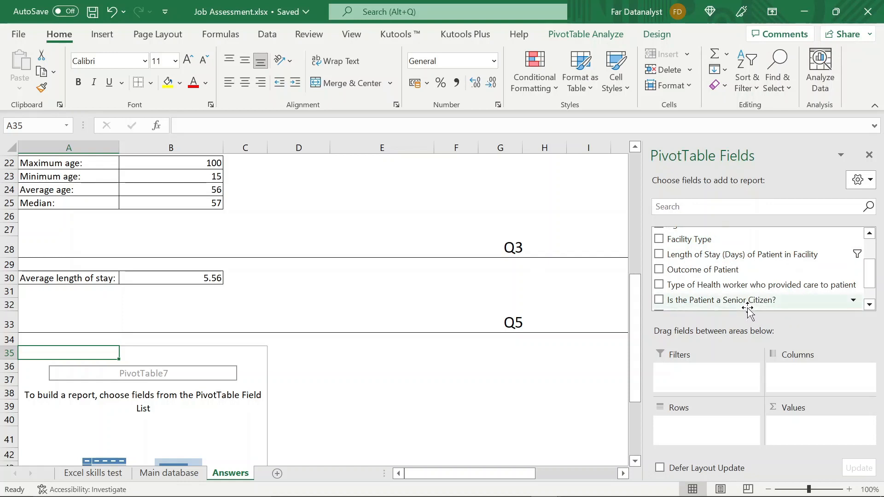
{"action": "left_click", "coordinate": [743, 302]}
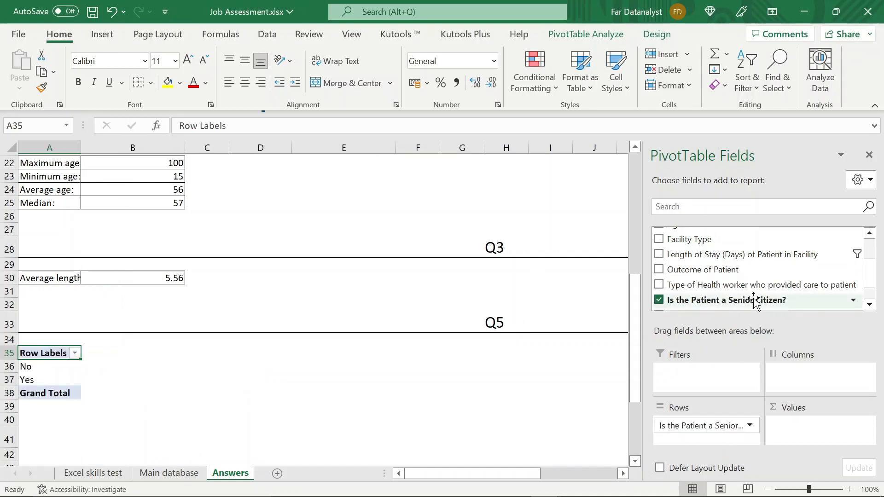
{"action": "left_click_drag", "start_coordinate": [755, 300], "coordinate": [839, 428]}
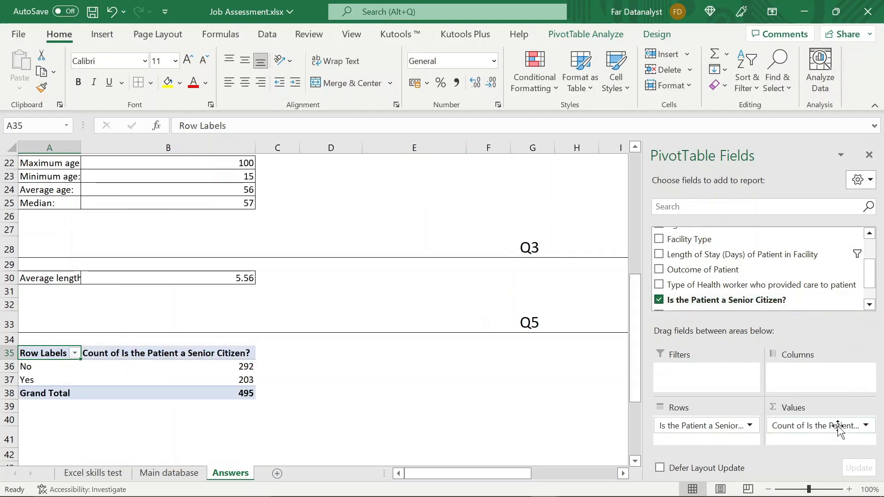
- Rename the pivot table's value header in B35 as Percentage
{"action": "left_click", "coordinate": [204, 353]}
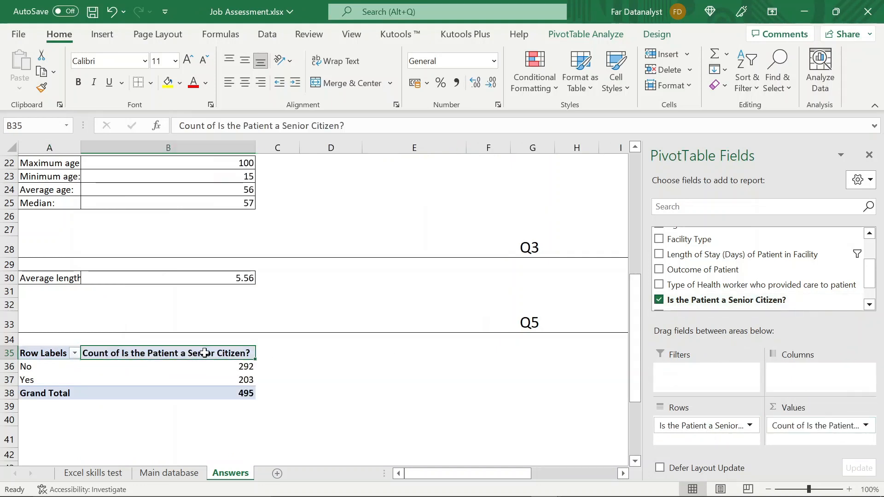
{"action": "type", "text": "ere"}
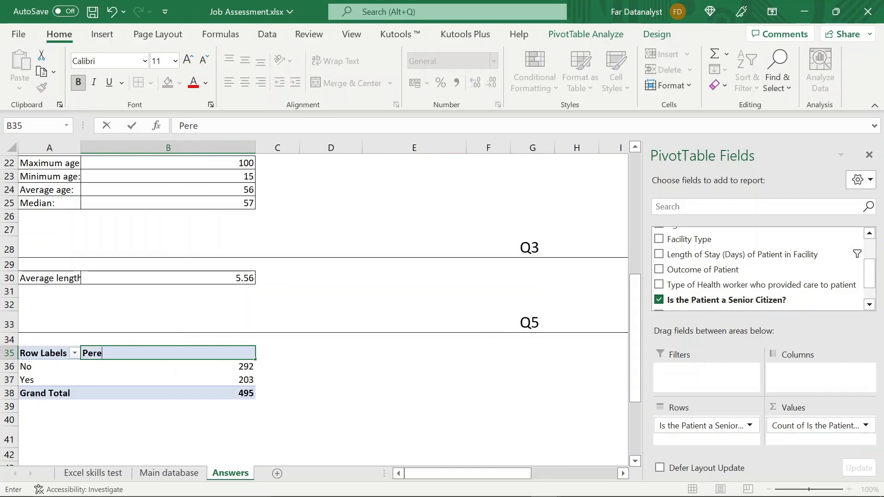
{"action": "key", "text": "BackSpace"}
{"action": "type", "text": "centag"}
{"action": "type", "text": "e"}
{"action": "key", "text": "Return"}
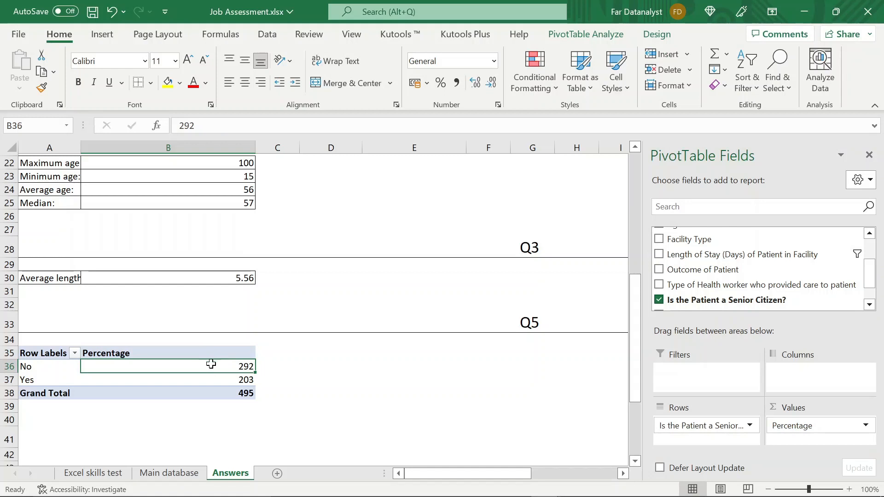
{"action": "left_click", "coordinate": [279, 368]}
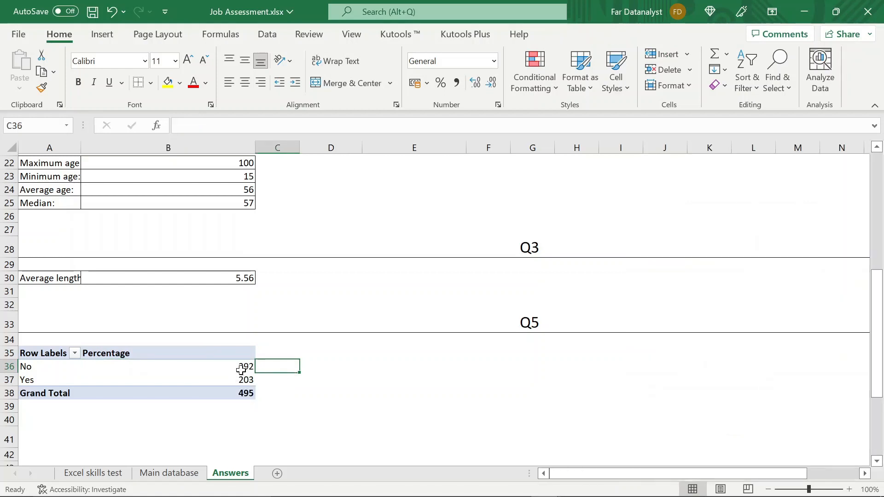
{"action": "left_click", "coordinate": [237, 370]}
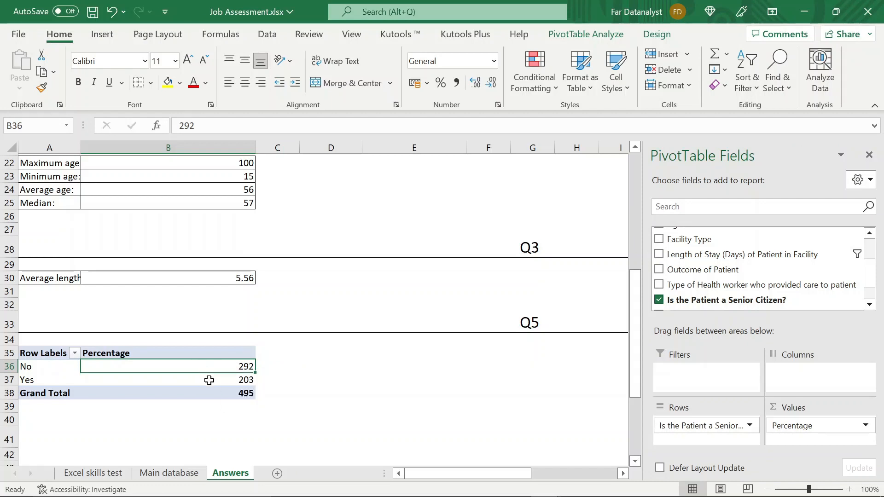
{"action": "left_click", "coordinate": [209, 380]}
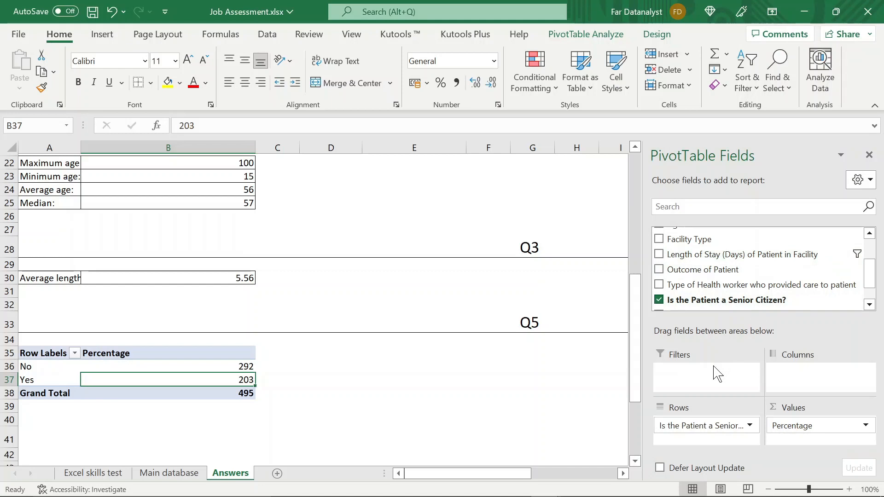
- Insert a blank row above the Q5 pivot table and add "Length of Stay (Days) of Patient in Facility" as its report filter
{"action": "right_click", "coordinate": [2, 341]}
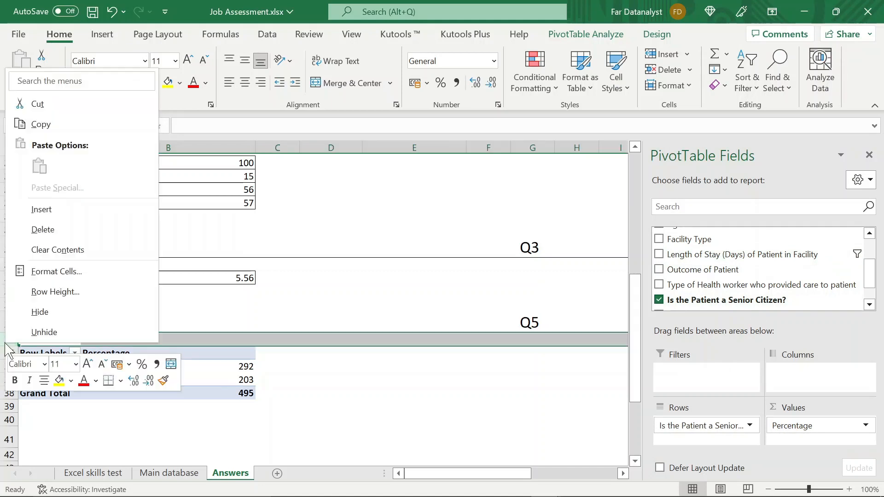
{"action": "left_click", "coordinate": [59, 216]}
{"action": "left_click", "coordinate": [66, 341]}
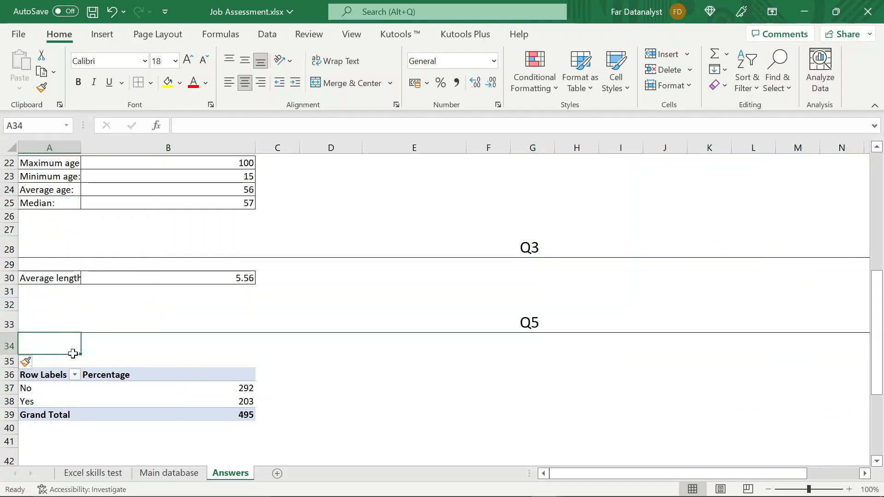
{"action": "left_click", "coordinate": [71, 361]}
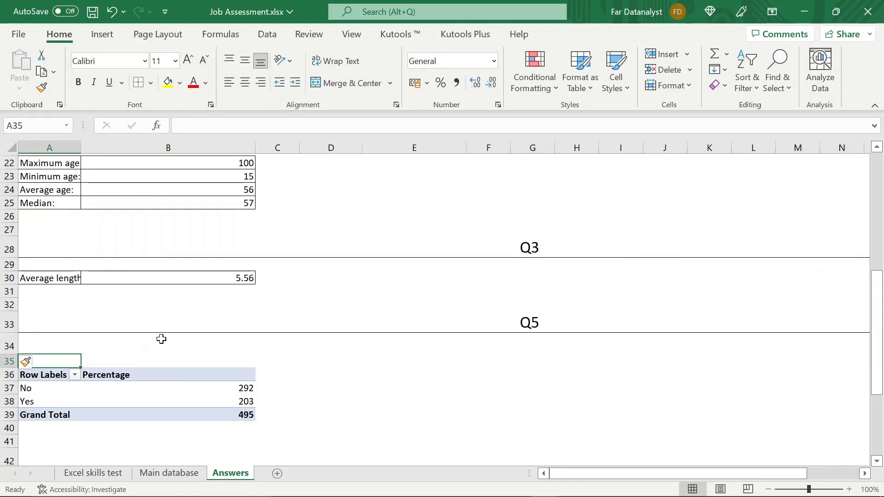
{"action": "left_click", "coordinate": [121, 390]}
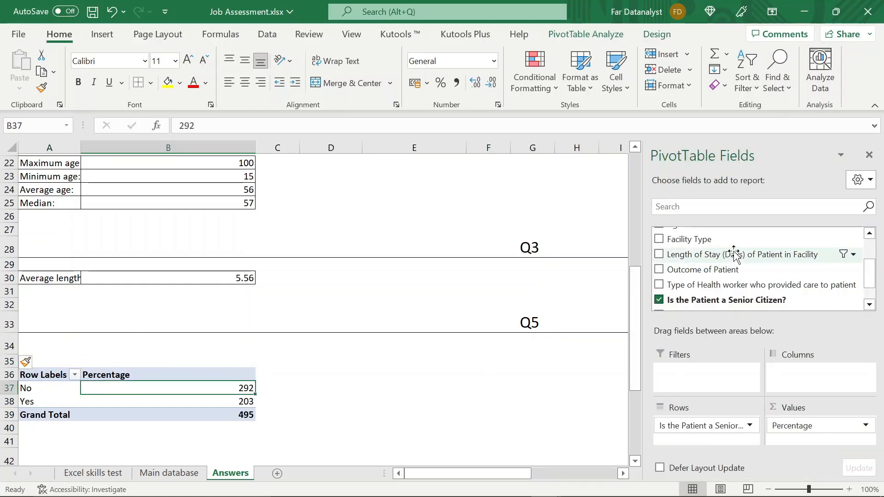
{"action": "left_click_drag", "start_coordinate": [734, 255], "coordinate": [711, 376]}
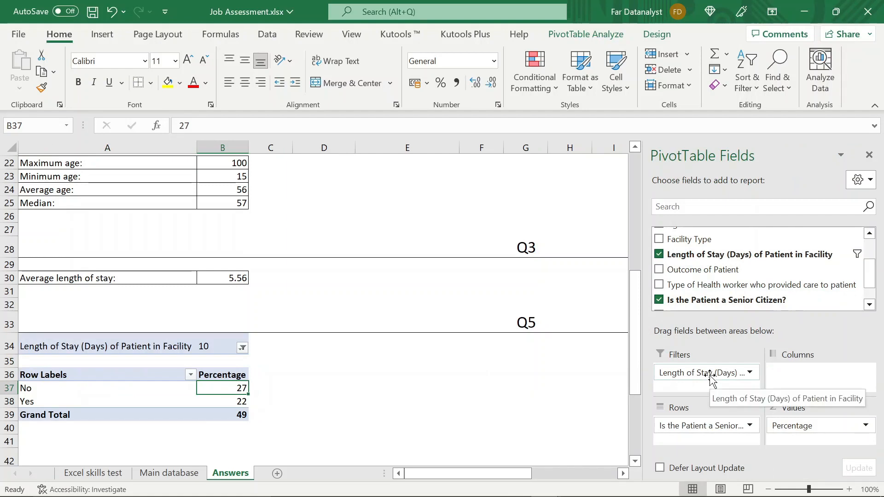
- Review the day values in the Length of Stay filter, briefly trying 7, and keep only 10 selected
{"action": "left_click", "coordinate": [212, 346]}
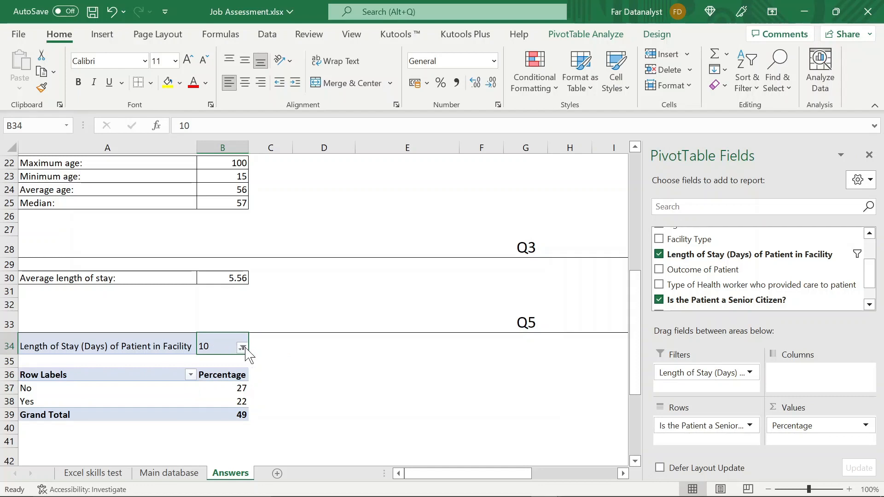
{"action": "left_click", "coordinate": [242, 349]}
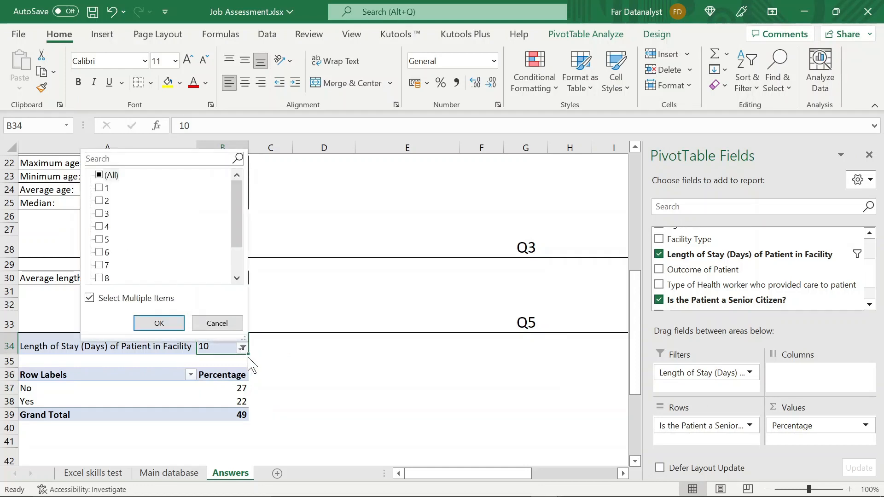
{"action": "scroll", "coordinate": [177, 269], "scroll_direction": "down", "scroll_amount": 1}
{"action": "scroll", "coordinate": [179, 271], "scroll_direction": "up", "scroll_amount": 1}
{"action": "scroll", "coordinate": [177, 269], "scroll_direction": "down", "scroll_amount": 1}
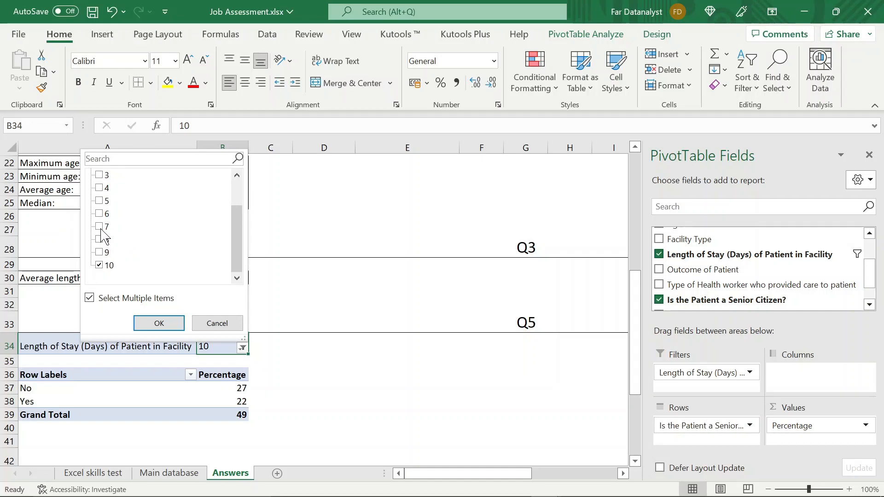
{"action": "left_click", "coordinate": [106, 266]}
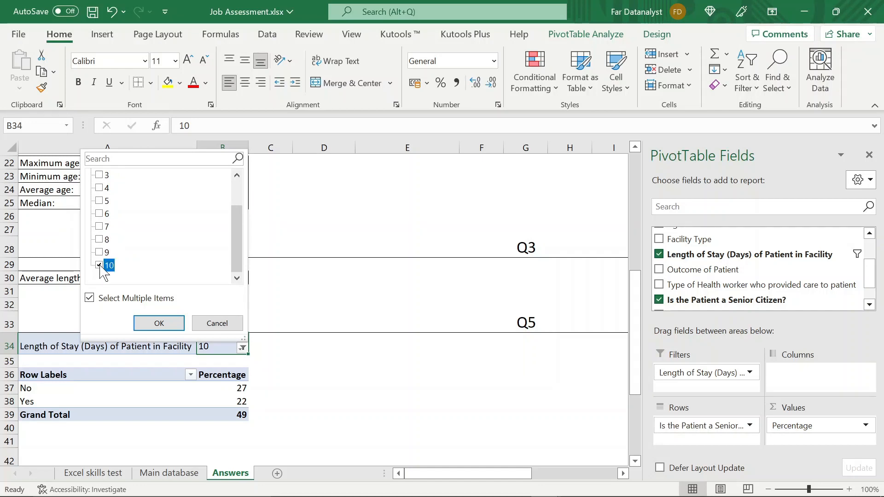
{"action": "left_click", "coordinate": [99, 227]}
{"action": "left_click", "coordinate": [99, 227]}
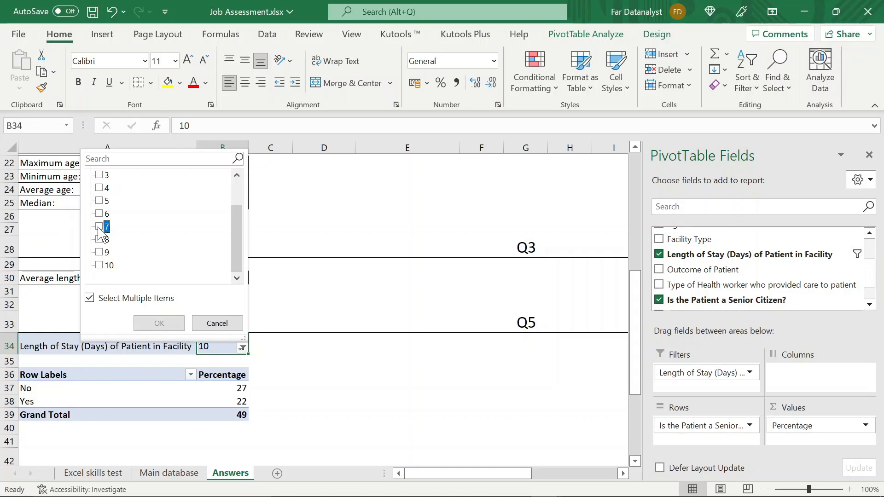
{"action": "left_click", "coordinate": [100, 266]}
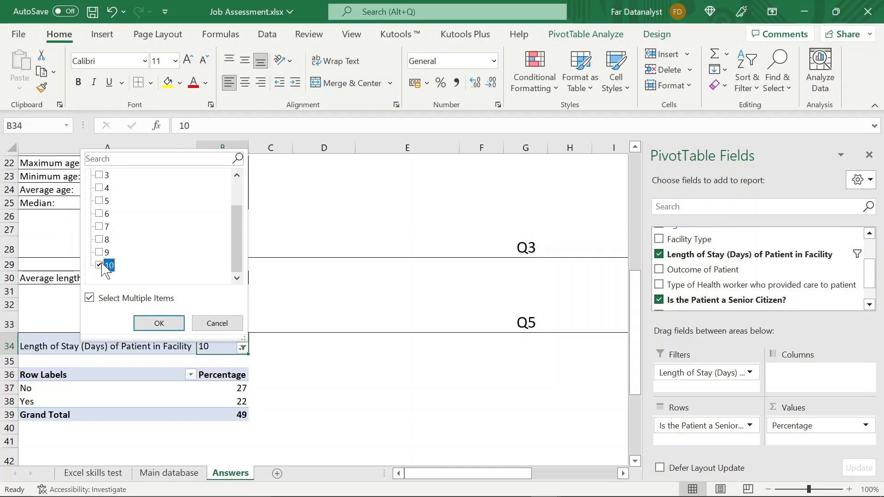
{"action": "key", "text": "Return"}
- Show the Percentage values in the Q5 pivot table as % of Column Total
{"action": "left_click", "coordinate": [237, 417]}
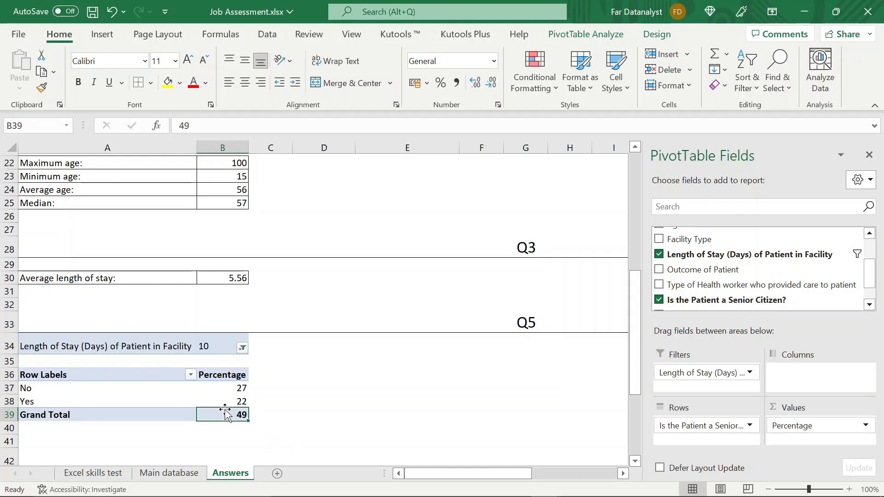
{"action": "left_click_drag", "start_coordinate": [225, 412], "coordinate": [229, 403]}
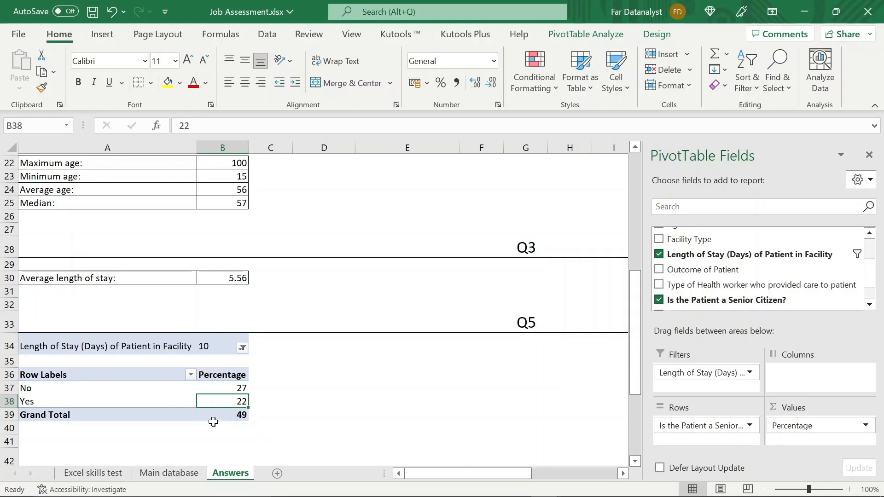
{"action": "left_click", "coordinate": [224, 388]}
{"action": "right_click", "coordinate": [225, 388]}
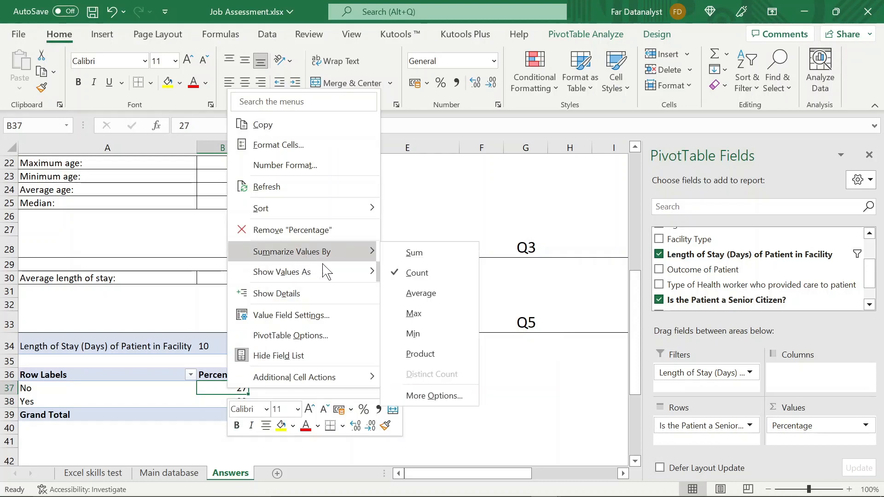
{"action": "mouse_move", "coordinate": [322, 271]}
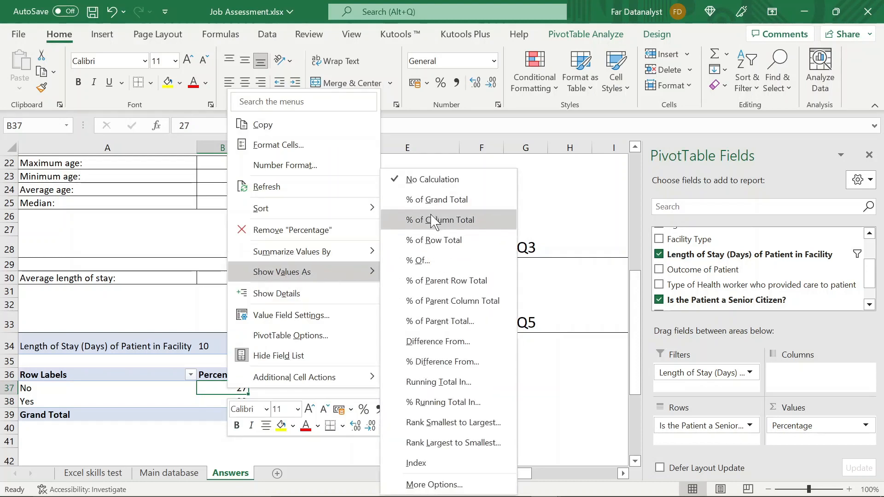
{"action": "left_click", "coordinate": [431, 220]}
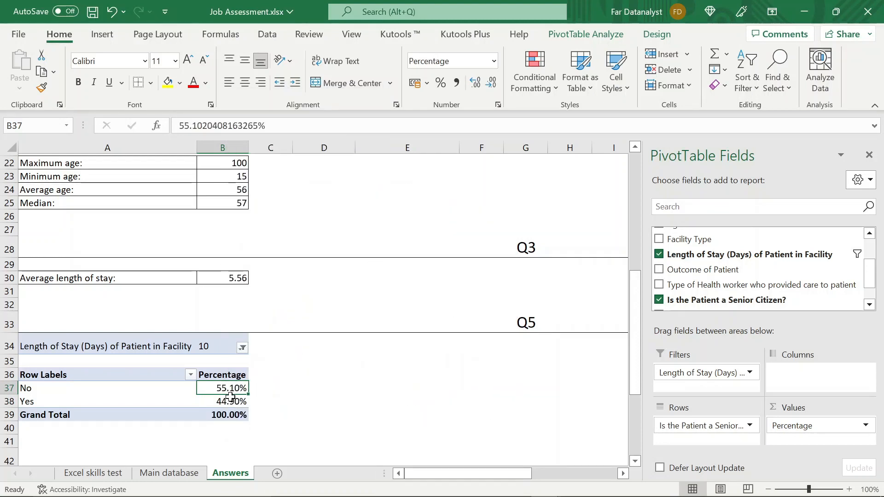
- Rename the Yes row label in A38 of the pivot table as "Senior citizens"
{"action": "left_click", "coordinate": [76, 392]}
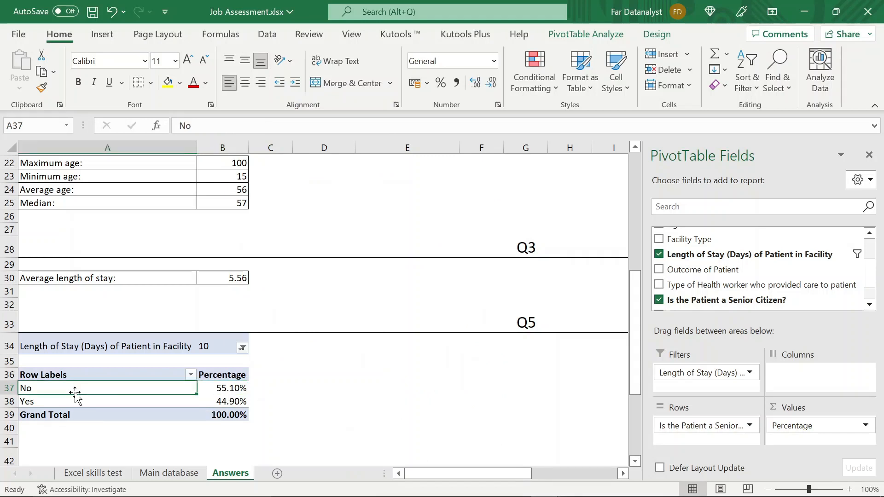
{"action": "left_click", "coordinate": [70, 399]}
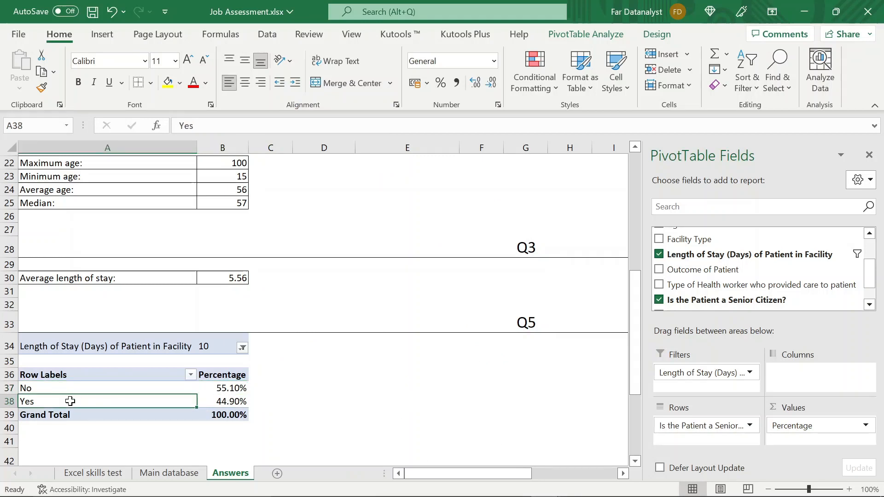
{"action": "type", "text": "Senior"}
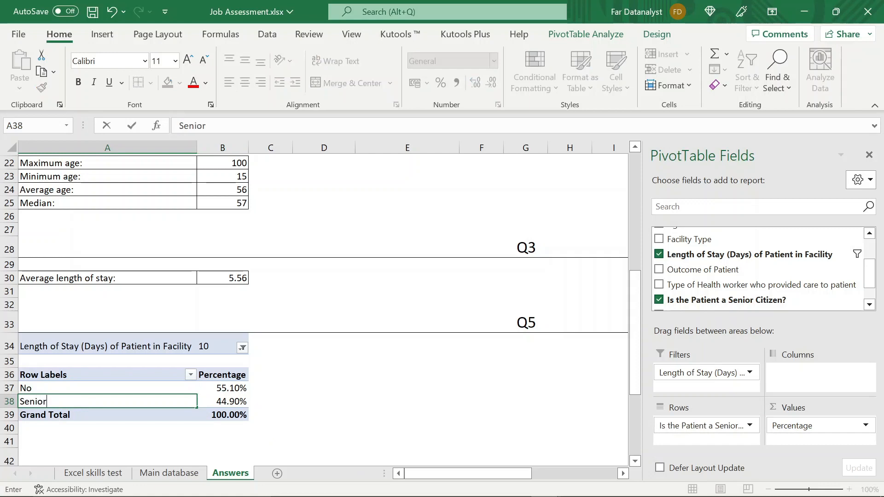
{"action": "type", "text": " citi"}
{"action": "key", "text": "BackSpace"}
{"action": "key", "text": "BackSpace"}
{"action": "key", "text": "BackSpace"}
{"action": "type", "text": "ns"}
{"action": "left_click", "coordinate": [78, 385]}
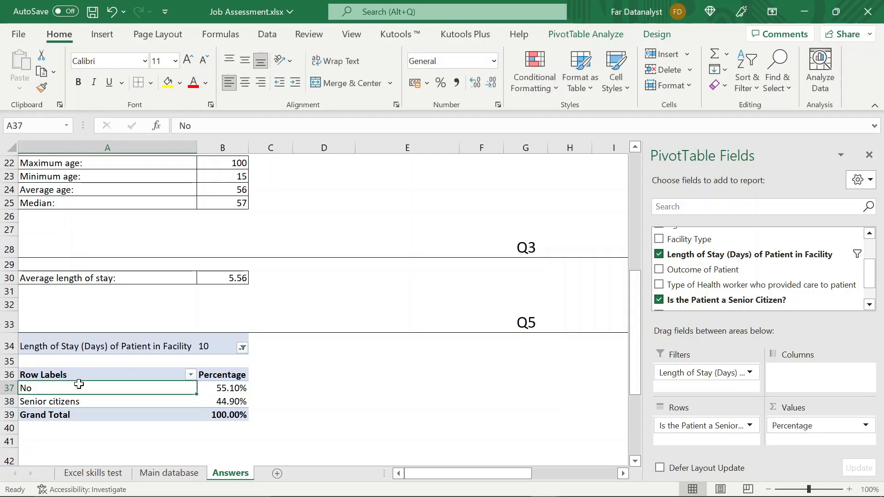
- Rename the No row label in A37 of the Q5 pivot table as "Junior citizens"
{"action": "type", "text": "Junior c"}
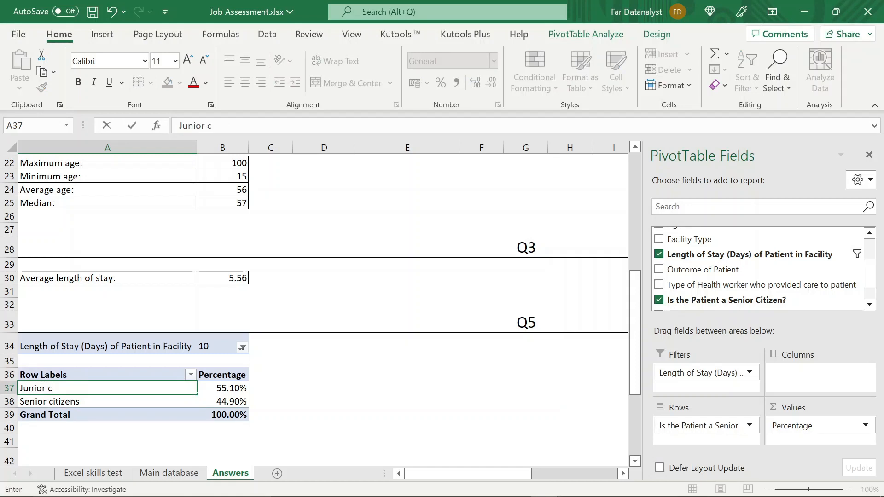
{"action": "type", "text": "itizens"}
{"action": "key", "text": "Return"}
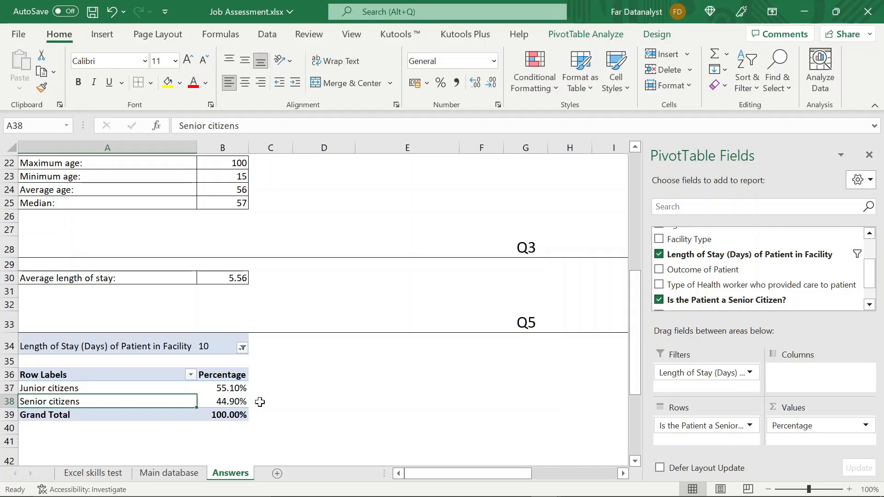
{"action": "left_click", "coordinate": [98, 336]}
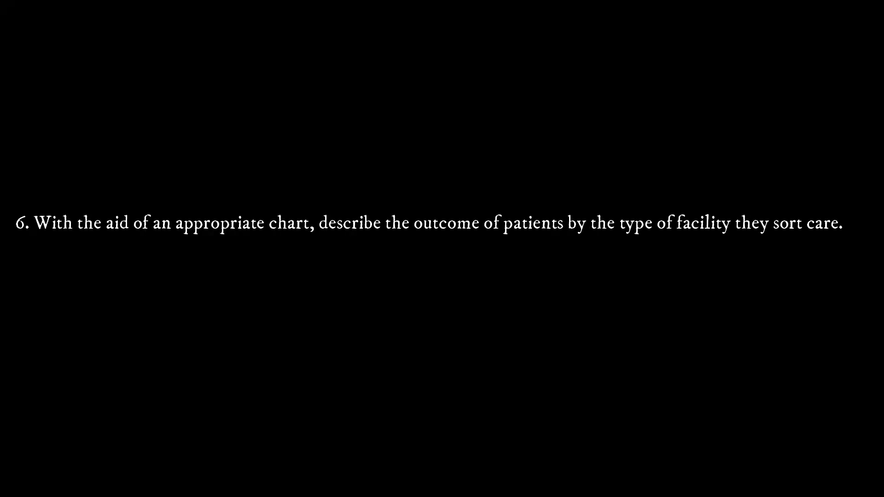
- Create a Q6 heading in row 42 by merging and centering columns A to R, with a bottom border and font size 18
{"action": "left_click_drag", "start_coordinate": [36, 363], "coordinate": [593, 365]}
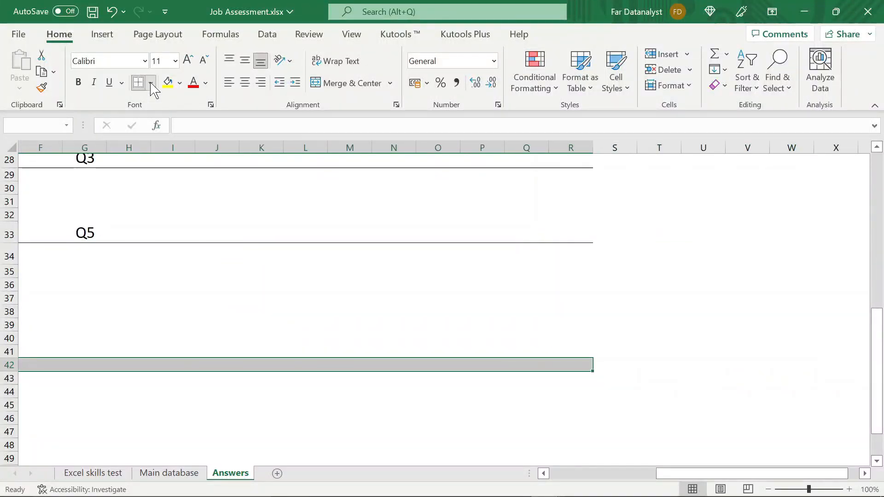
{"action": "left_click", "coordinate": [352, 83]}
{"action": "type", "text": "Q"}
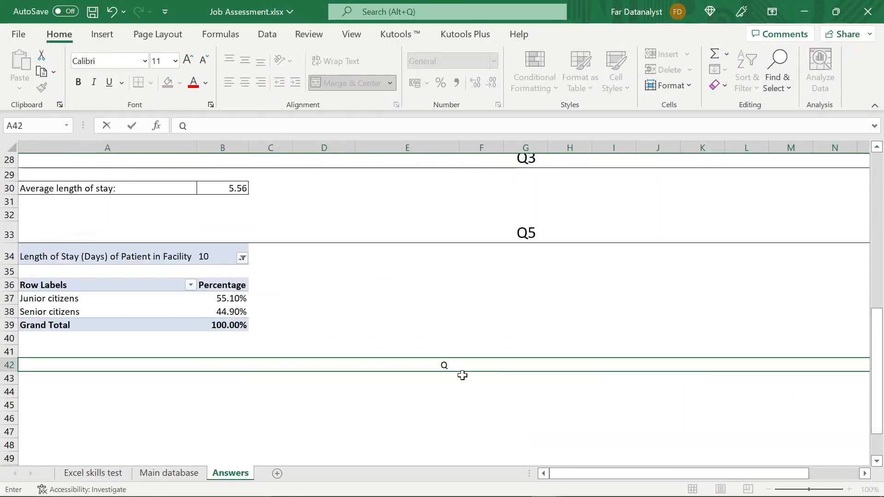
{"action": "type", "text": "6"}
{"action": "key", "text": "Return"}
{"action": "left_click", "coordinate": [458, 364]}
{"action": "left_click", "coordinate": [158, 60]}
{"action": "type", "text": "18"}
{"action": "key", "text": "Return"}
{"action": "left_click", "coordinate": [168, 426]}
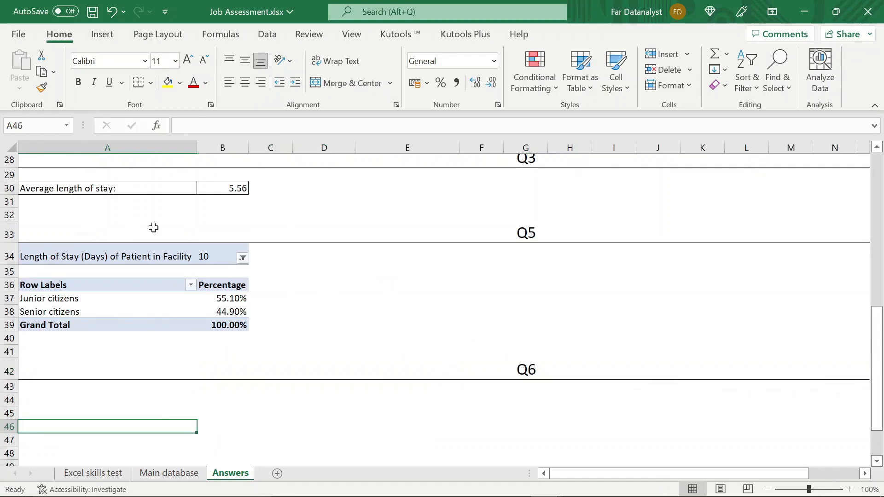
- Copy the Count of Age of Patient pivot table from the Q1 section into A45 under Q6
{"action": "scroll", "coordinate": [153, 228], "scroll_direction": "up", "scroll_amount": 9}
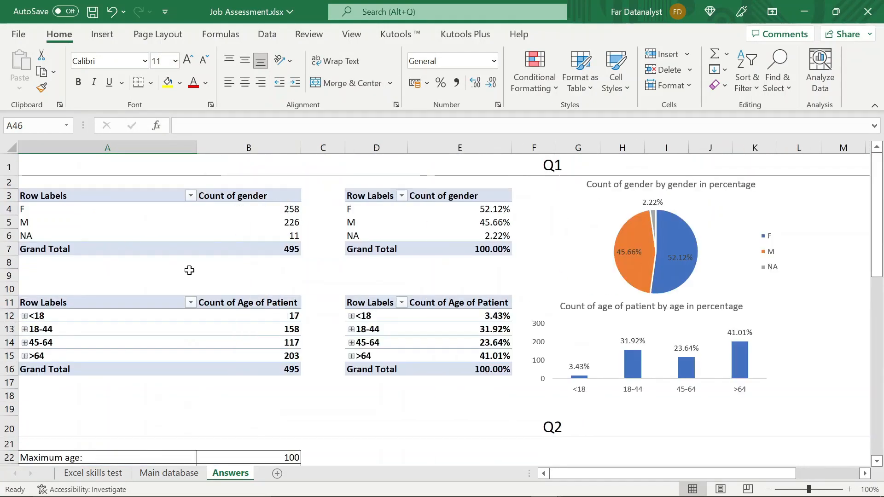
{"action": "left_click", "coordinate": [88, 302]}
{"action": "key", "text": "shift+Right"}
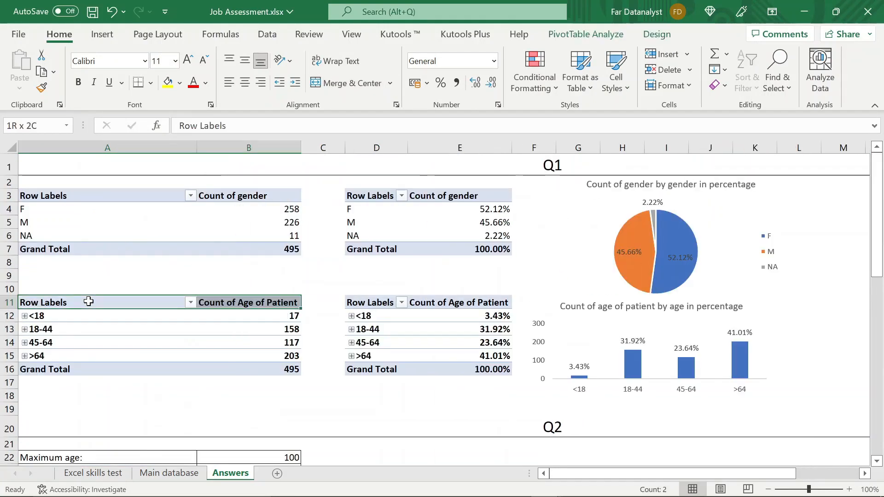
{"action": "key", "text": "shift+Down"}
{"action": "key", "text": "shift+Down"}
{"action": "key", "text": "shift+Down"}
{"action": "key", "text": "shift+Down"}
{"action": "key", "text": "shift+Down"}
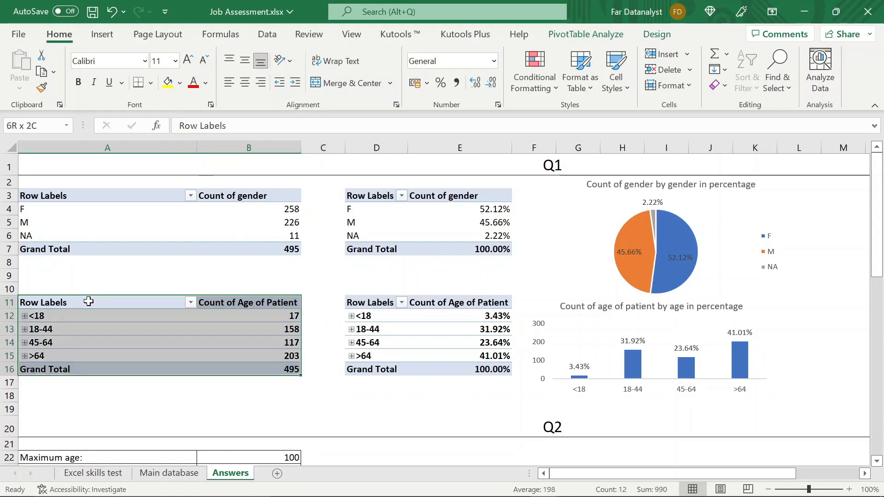
{"action": "key", "text": "ctrl+c"}
{"action": "scroll", "coordinate": [46, 299], "scroll_direction": "down", "scroll_amount": 11}
{"action": "left_click", "coordinate": [43, 301]}
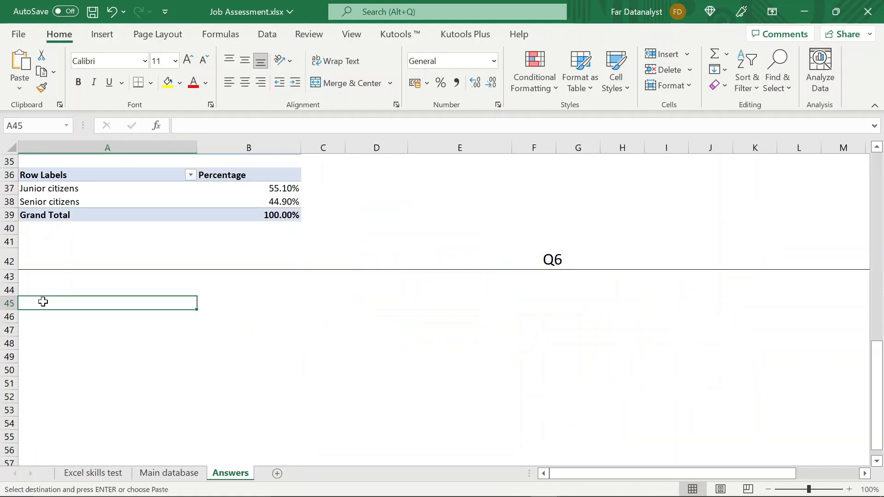
{"action": "key", "text": "ctrl+v"}
{"action": "left_click", "coordinate": [185, 340]}
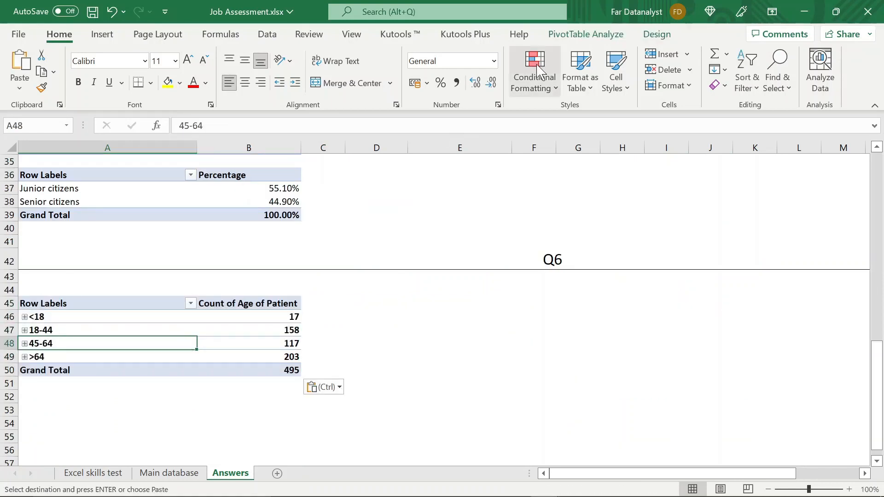
- Show the field list for the copied Q6 pivot table and remove its age fields from Rows and Values
{"action": "left_click", "coordinate": [586, 35]}
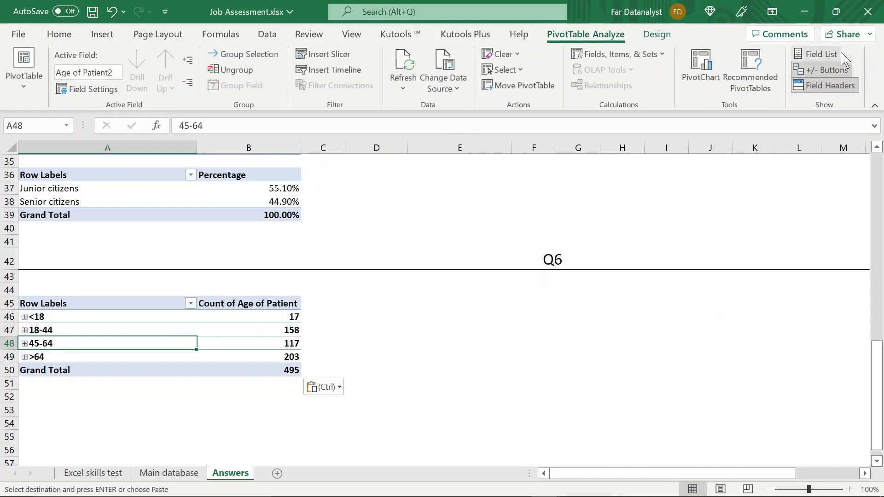
{"action": "left_click", "coordinate": [816, 54]}
{"action": "left_click_drag", "start_coordinate": [720, 424], "coordinate": [598, 398]}
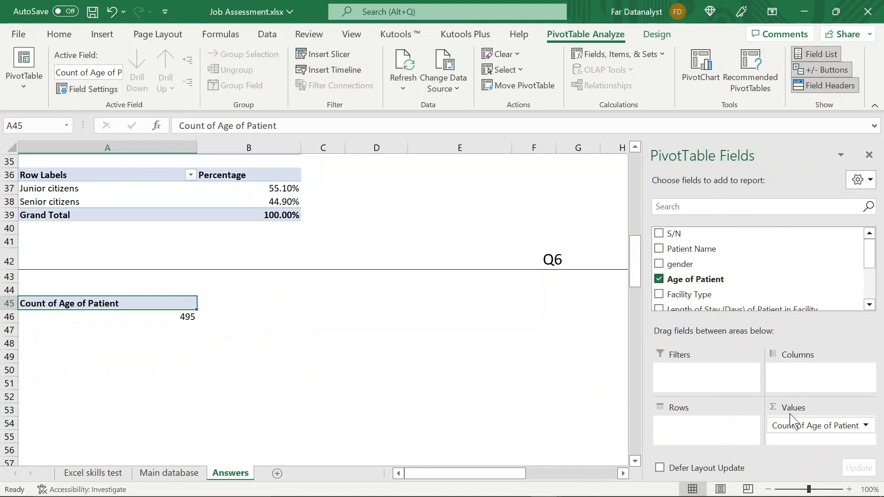
{"action": "left_click_drag", "start_coordinate": [785, 424], "coordinate": [479, 349]}
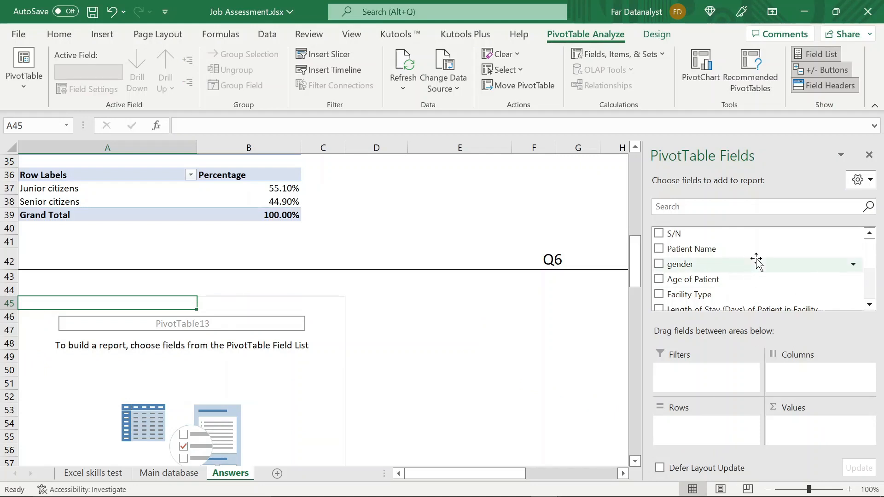
- Set up the Q6 pivot table with Outcome of Patient as rows, Facility Type as columns and Count of Outcome of Patient as values
{"action": "scroll", "coordinate": [755, 262], "scroll_direction": "down", "scroll_amount": 1}
{"action": "left_click_drag", "start_coordinate": [715, 292], "coordinate": [669, 424]}
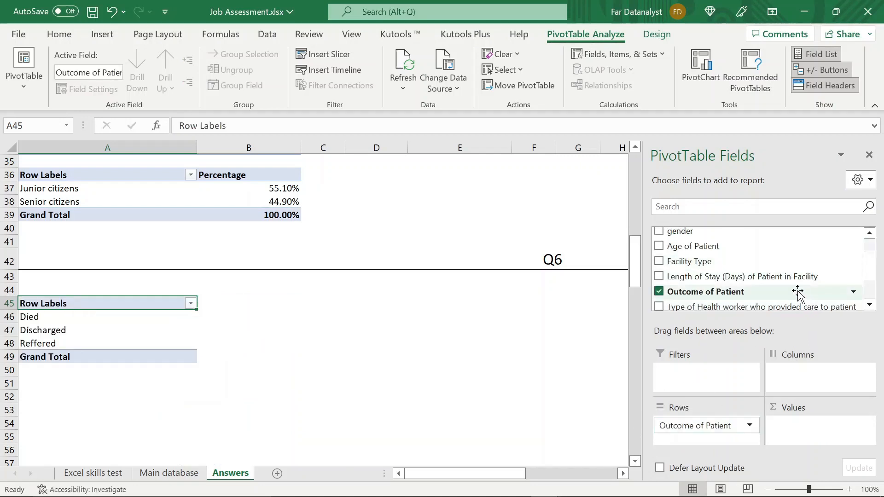
{"action": "scroll", "coordinate": [796, 290], "scroll_direction": "down", "scroll_amount": 2}
{"action": "scroll", "coordinate": [797, 290], "scroll_direction": "up", "scroll_amount": 2}
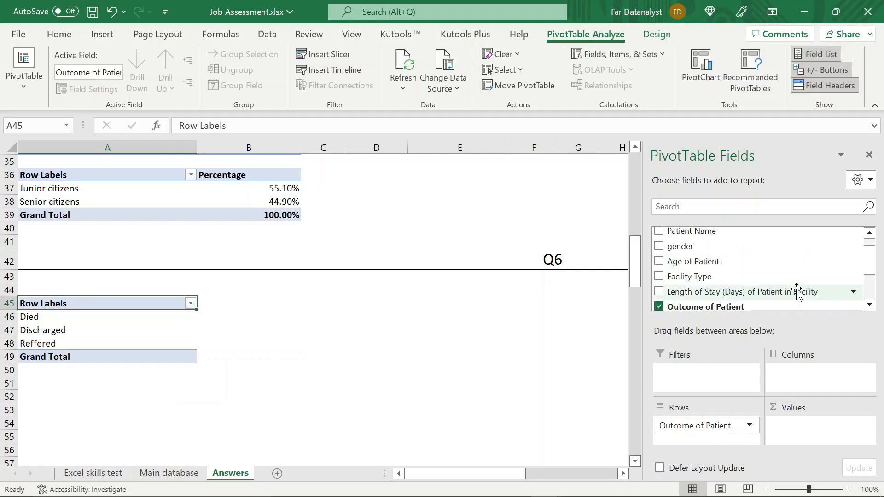
{"action": "scroll", "coordinate": [796, 291], "scroll_direction": "up", "scroll_amount": 1}
{"action": "scroll", "coordinate": [795, 291], "scroll_direction": "down", "scroll_amount": 2}
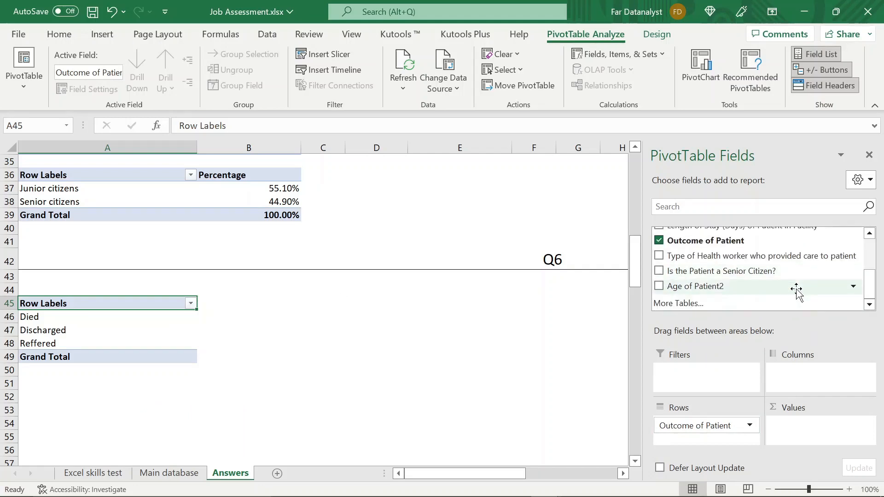
{"action": "scroll", "coordinate": [795, 290], "scroll_direction": "up", "scroll_amount": 2}
{"action": "left_click_drag", "start_coordinate": [762, 278], "coordinate": [834, 374]}
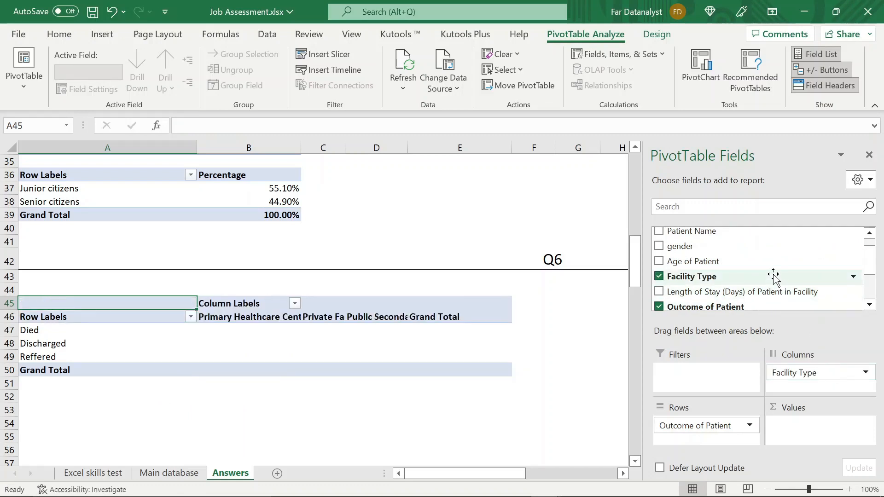
{"action": "scroll", "coordinate": [773, 276], "scroll_direction": "down", "scroll_amount": 1}
{"action": "left_click_drag", "start_coordinate": [746, 276], "coordinate": [811, 433]}
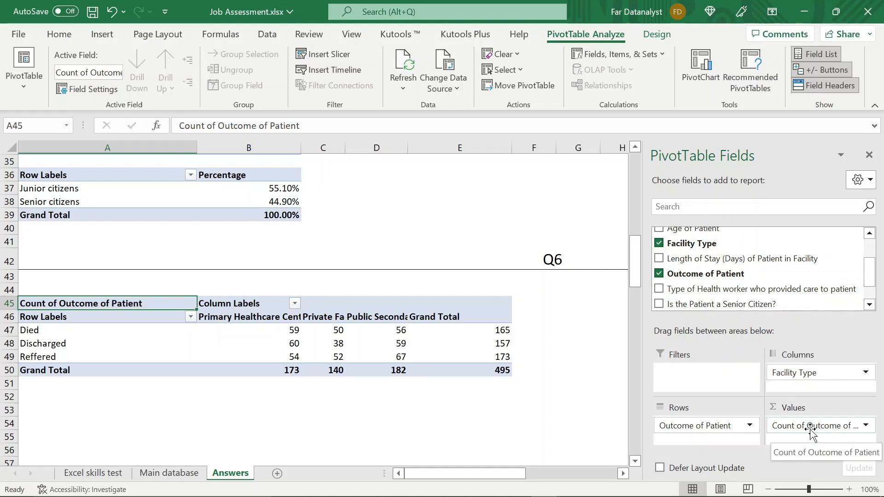
- AutoFit the column widths to the Q6 pivot table
{"action": "left_click", "coordinate": [215, 330]}
{"action": "key", "text": "ctrl+a"}
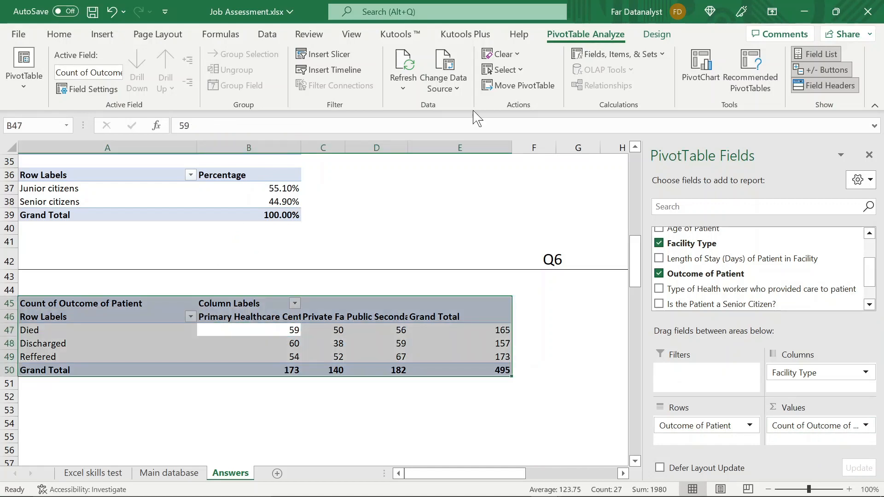
{"action": "left_click", "coordinate": [56, 35]}
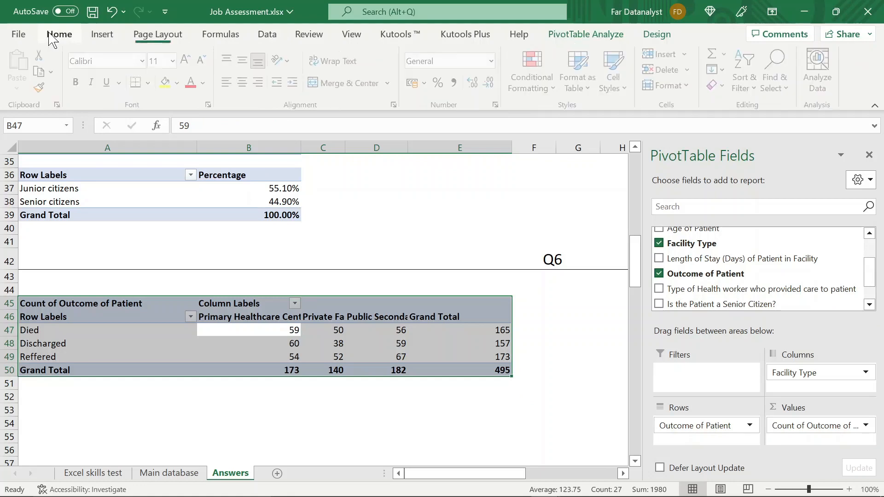
{"action": "left_click", "coordinate": [697, 88]}
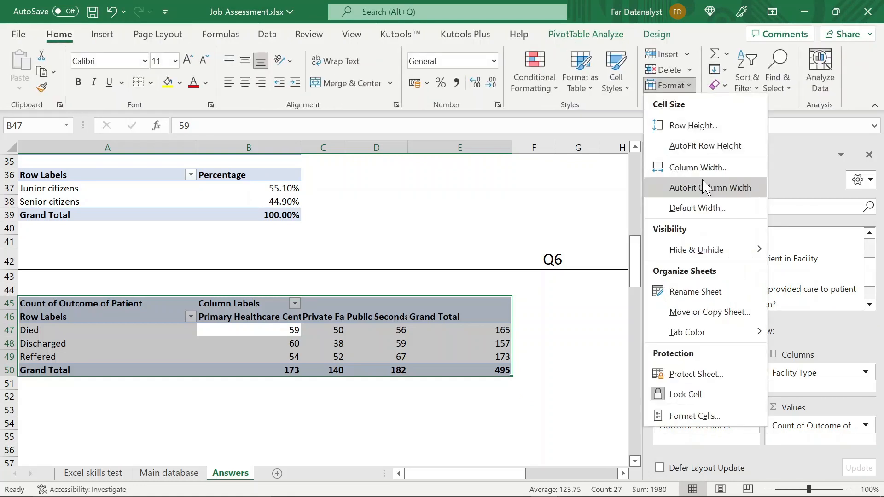
{"action": "left_click", "coordinate": [704, 188]}
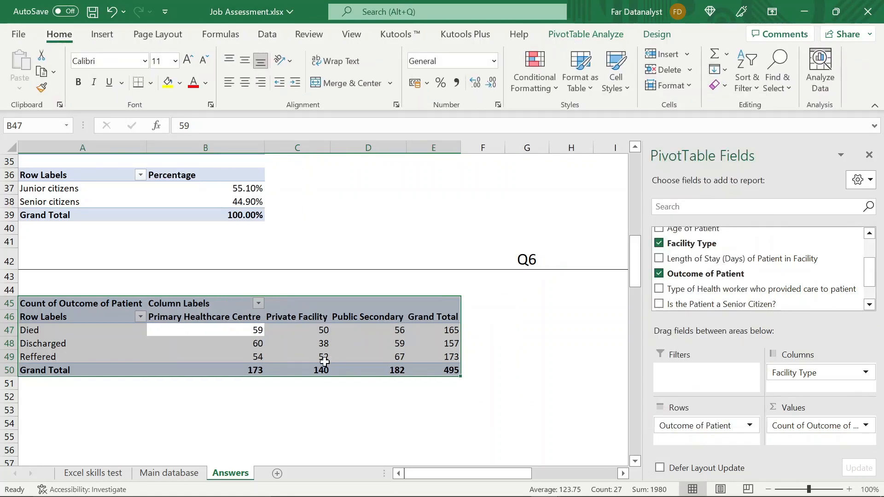
{"action": "left_click", "coordinate": [227, 402]}
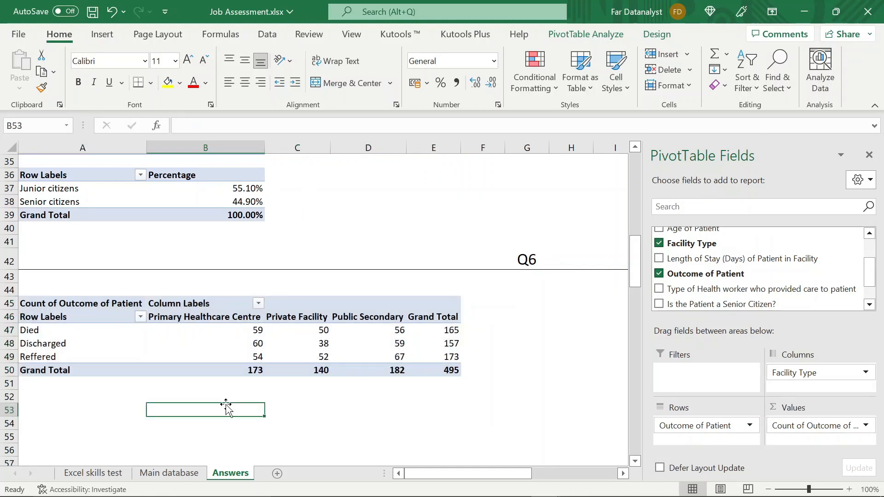
- Copy the Q6 outcome pivot table and paste the duplicate at A53
{"action": "left_click", "coordinate": [220, 353]}
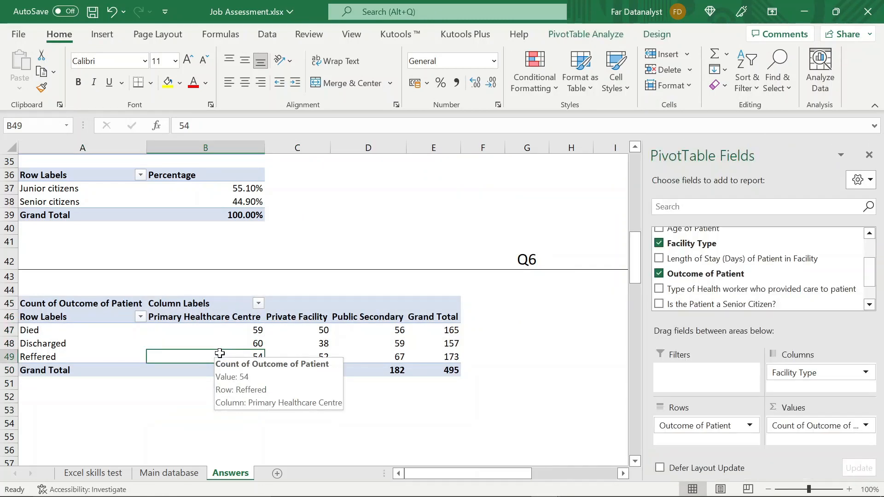
{"action": "left_click", "coordinate": [63, 304]}
{"action": "key", "text": "shift+Right"}
{"action": "key", "text": "shift+Right"}
{"action": "key", "text": "shift+Right"}
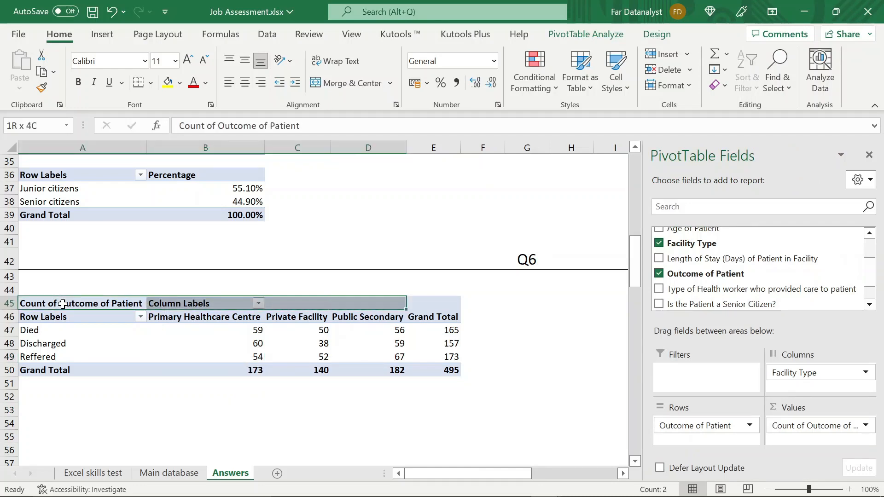
{"action": "key", "text": "shift+Right"}
{"action": "key", "text": "shift+Down"}
{"action": "key", "text": "shift+Down"}
{"action": "key", "text": "shift+Down"}
{"action": "key", "text": "shift+Down"}
{"action": "key", "text": "shift+Down"}
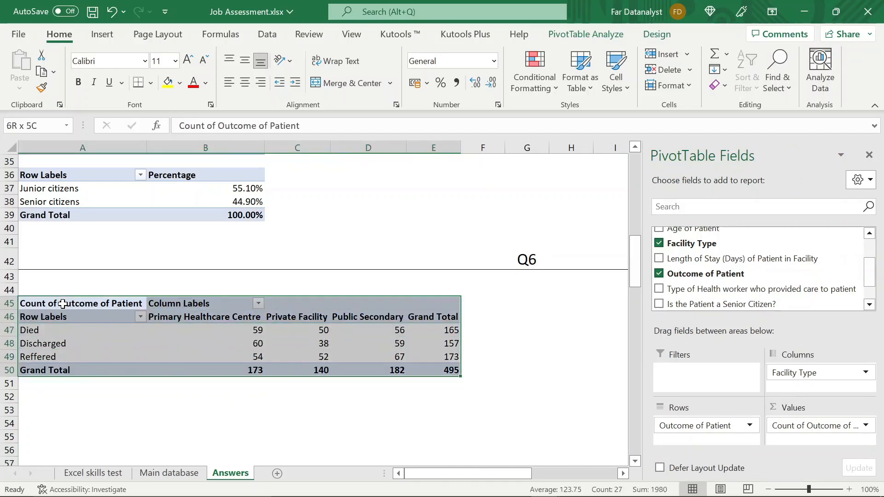
{"action": "key", "text": "ctrl+c"}
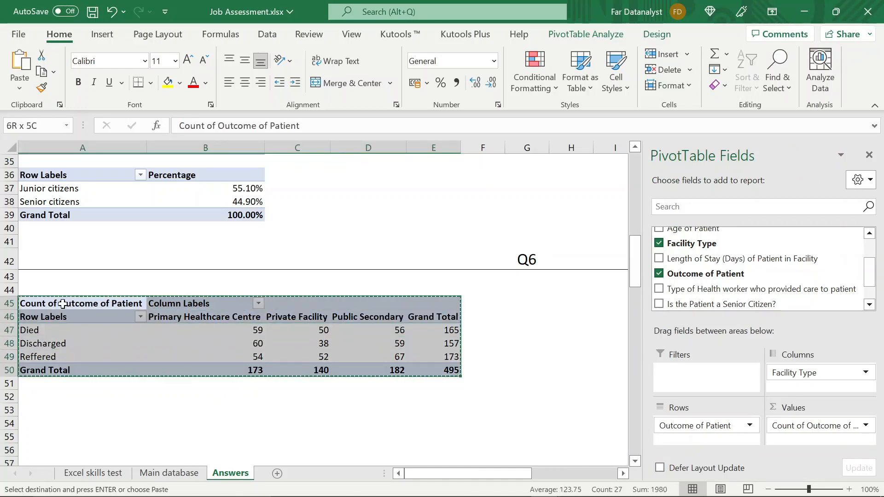
{"action": "left_click", "coordinate": [32, 411]}
{"action": "key", "text": "Return"}
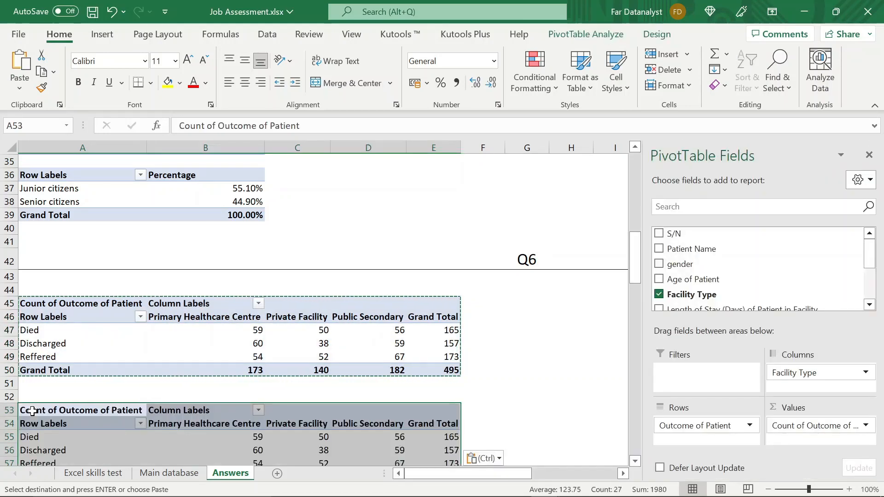
- Show the values of the duplicated pivot table at A53 as % of Column Total
{"action": "scroll", "coordinate": [158, 344], "scroll_direction": "down", "scroll_amount": 2}
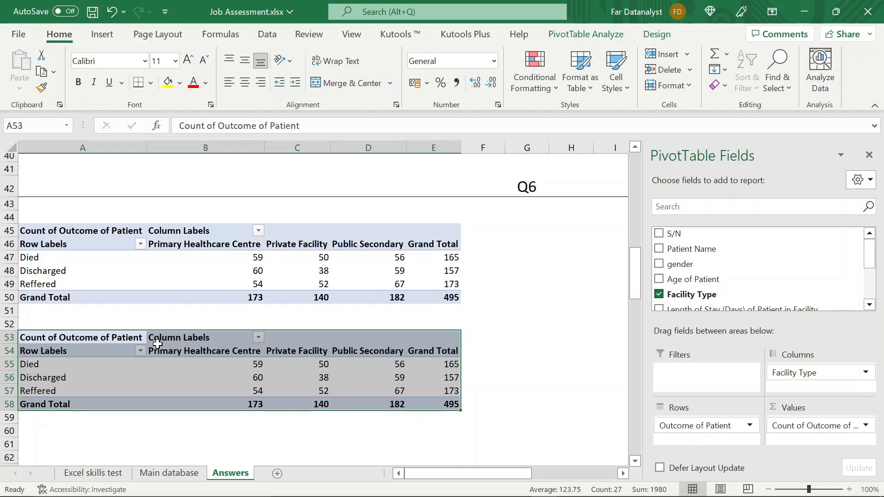
{"action": "right_click", "coordinate": [196, 369]}
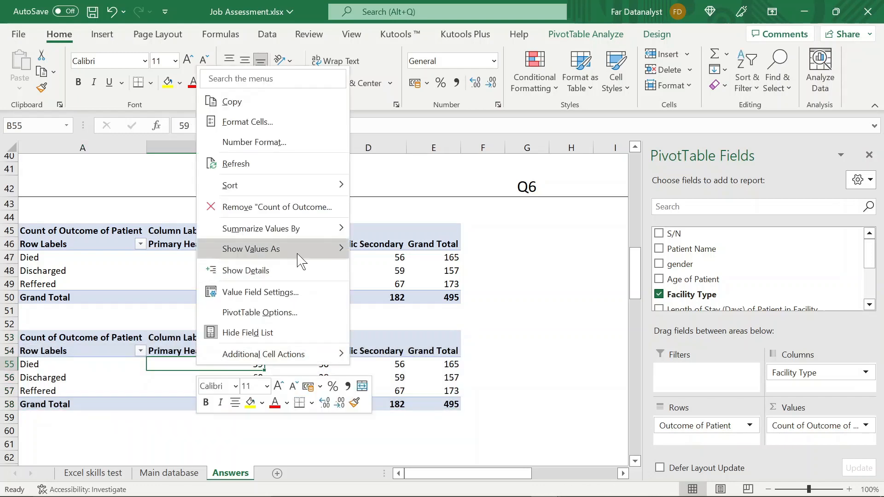
{"action": "mouse_move", "coordinate": [343, 248]}
{"action": "left_click", "coordinate": [410, 220]}
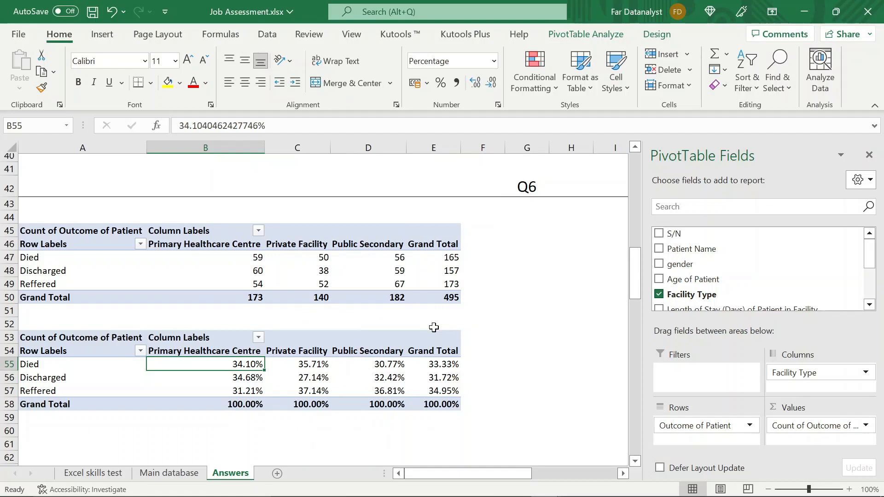
- Insert a 2-D clustered column PivotChart from the Q6 pivot table of outcome counts
{"action": "left_click", "coordinate": [314, 281]}
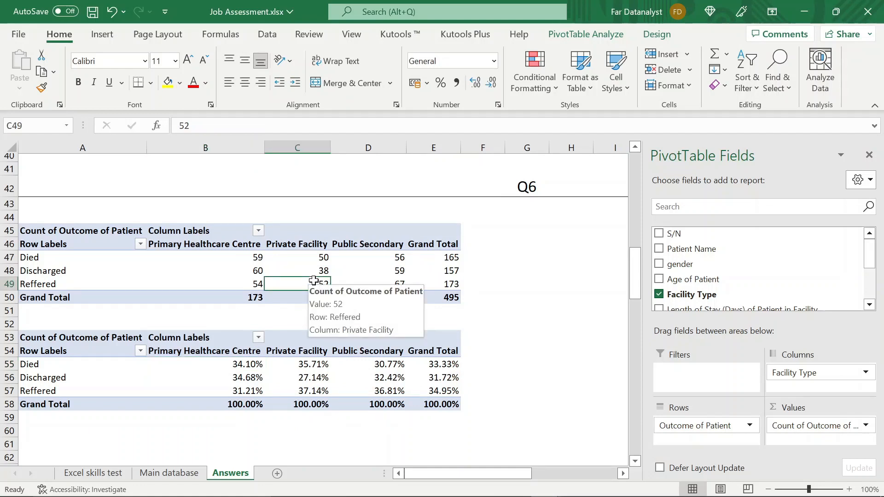
{"action": "left_click", "coordinate": [298, 272]}
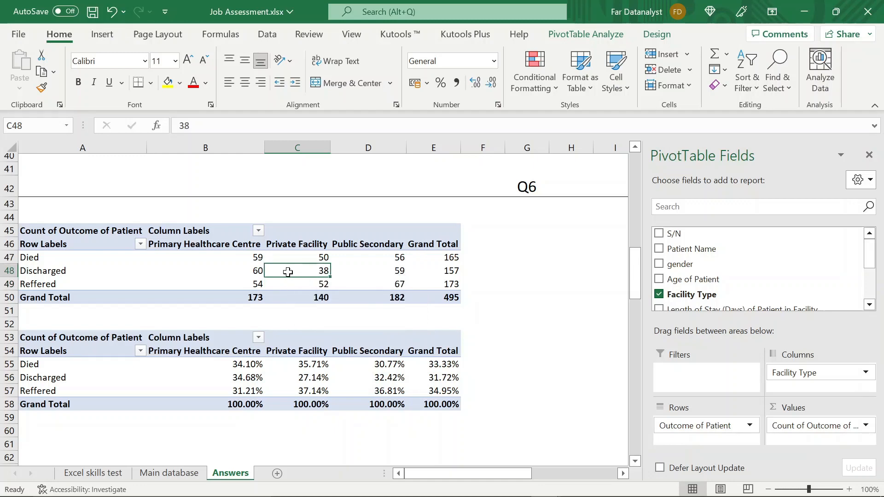
{"action": "left_click", "coordinate": [102, 34]}
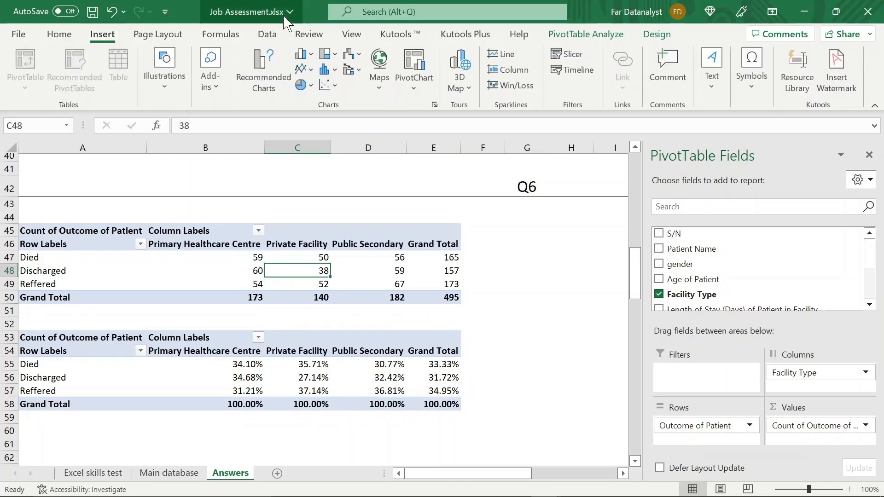
{"action": "left_click", "coordinate": [307, 55]}
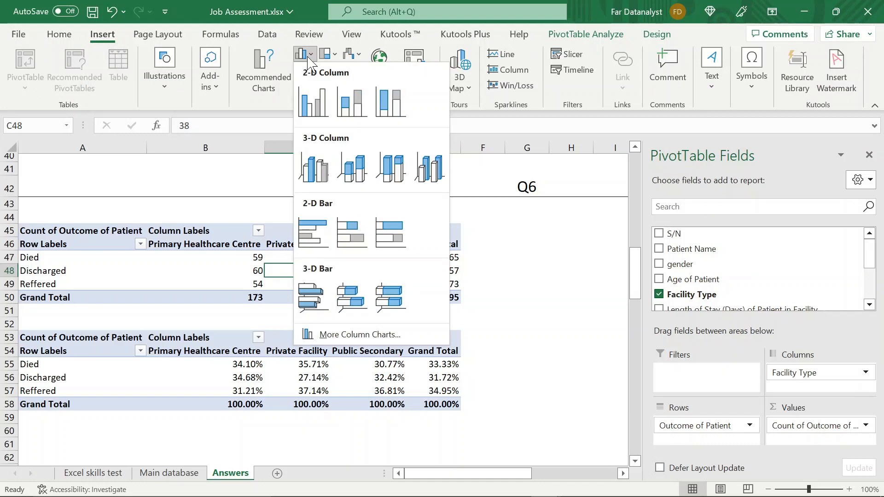
{"action": "left_click", "coordinate": [315, 102]}
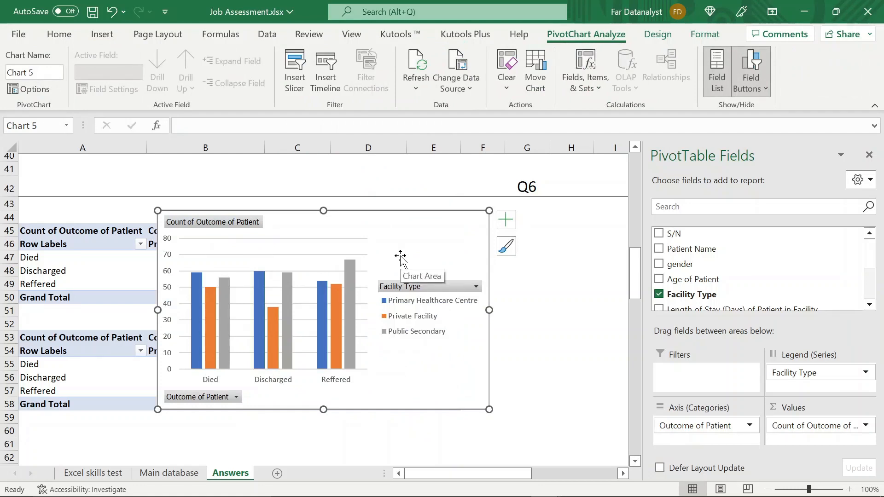
{"action": "left_click_drag", "start_coordinate": [408, 219], "coordinate": [459, 199]}
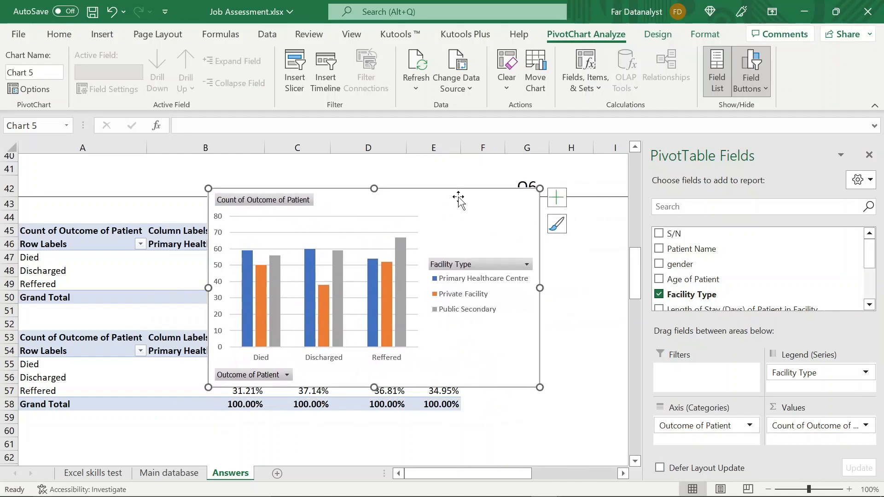
- Hide all field buttons on the outcome PivotChart and delete its horizontal gridlines
{"action": "mouse_move", "coordinate": [401, 295]}
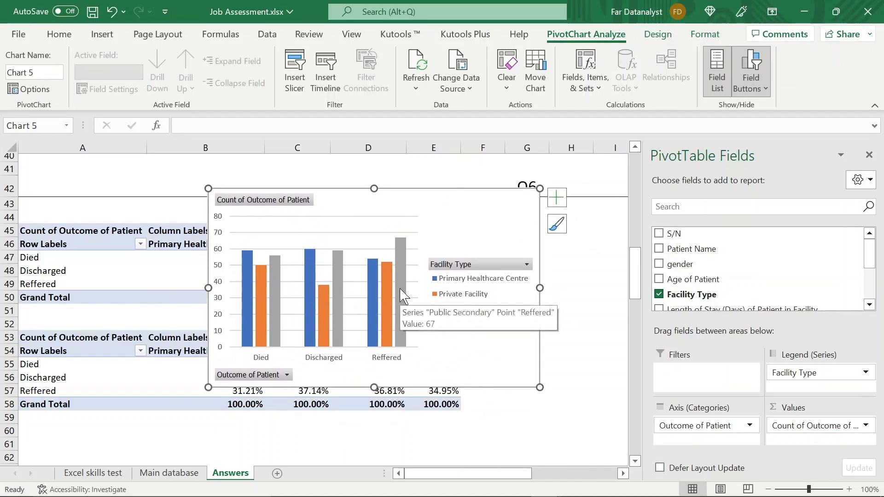
{"action": "left_click", "coordinate": [754, 70]}
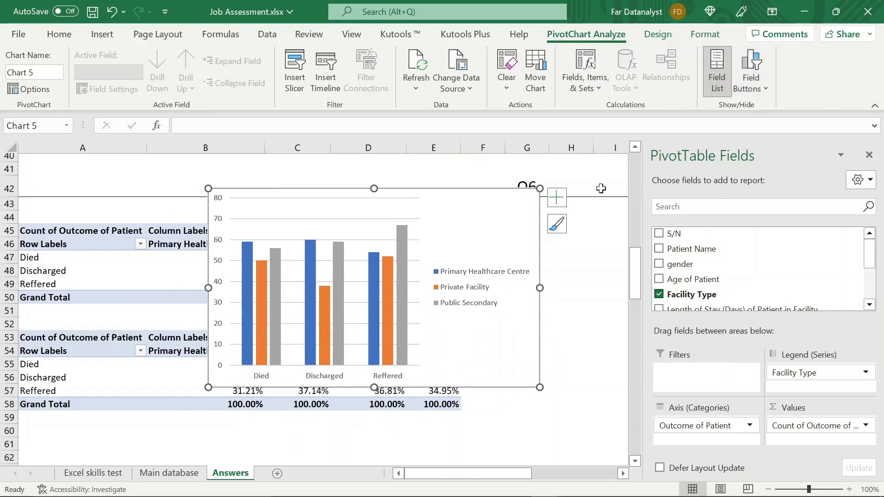
{"action": "left_click", "coordinate": [343, 220]}
{"action": "left_click", "coordinate": [339, 219]}
{"action": "key", "text": "Delete"}
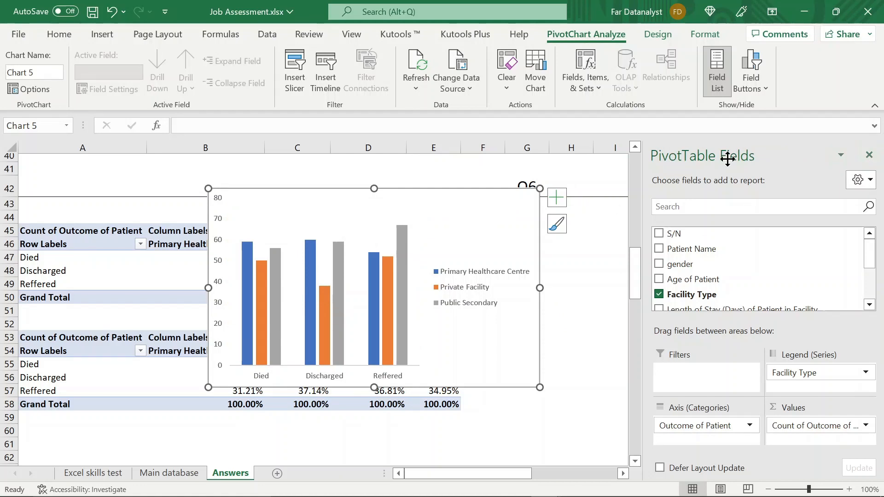
- Close the PivotTable field list and move the chart beside the two Q6 pivot tables, starting in column F
{"action": "left_click", "coordinate": [869, 154]}
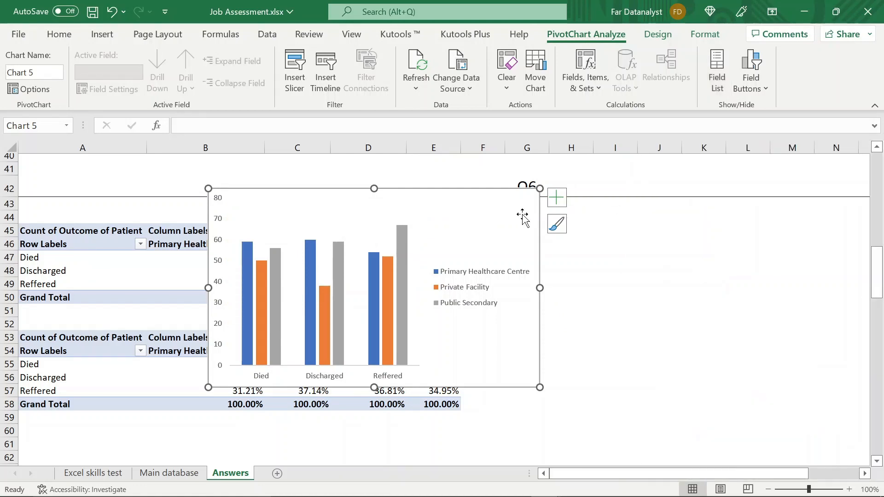
{"action": "left_click_drag", "start_coordinate": [515, 198], "coordinate": [784, 229]}
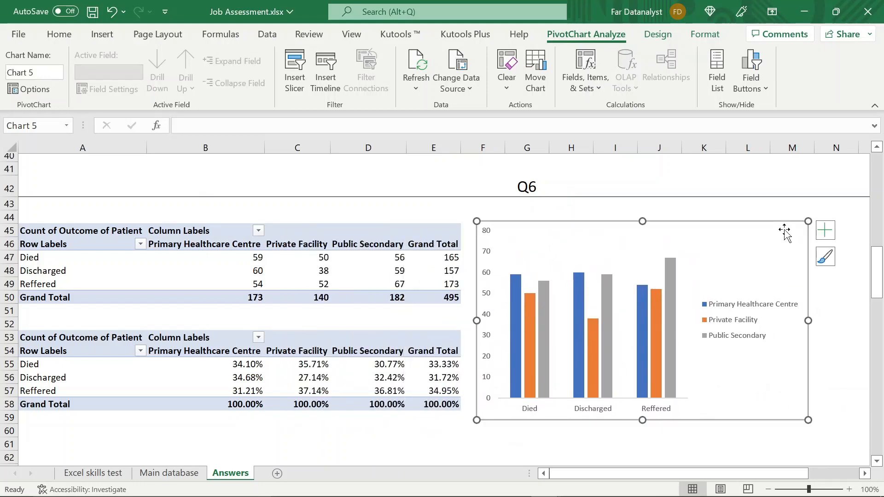
{"action": "left_click", "coordinate": [711, 34]}
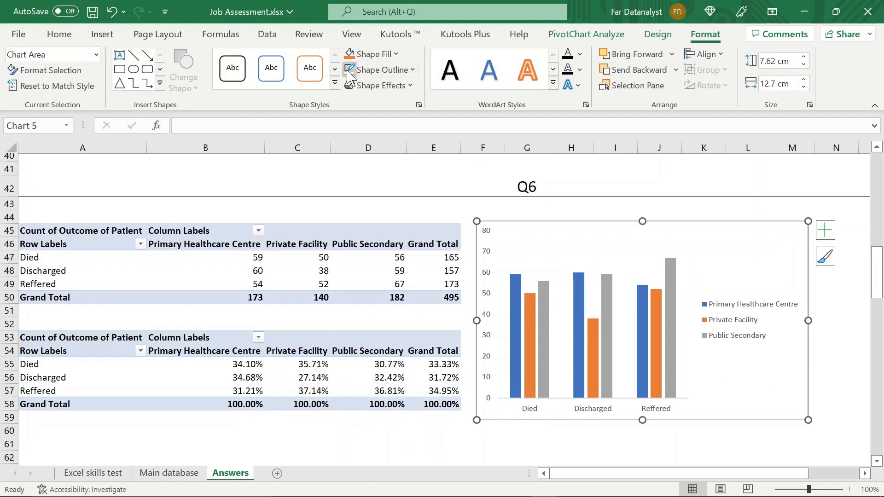
{"action": "left_click", "coordinate": [456, 209]}
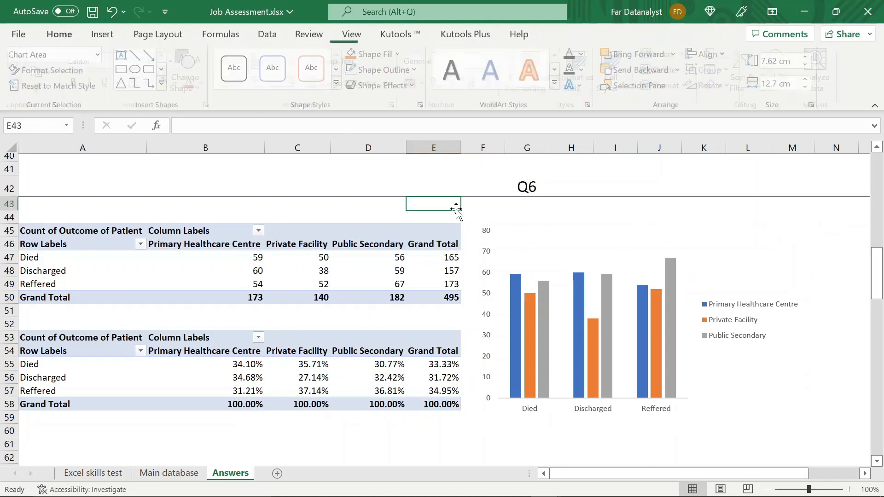
- Add data labels to all columns of the Q6 outcome chart
{"action": "left_click", "coordinate": [795, 237]}
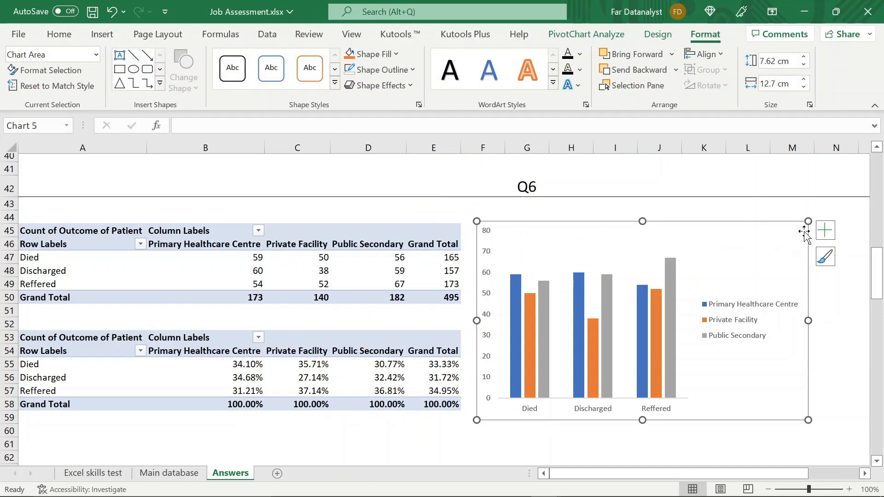
{"action": "left_click", "coordinate": [824, 232]}
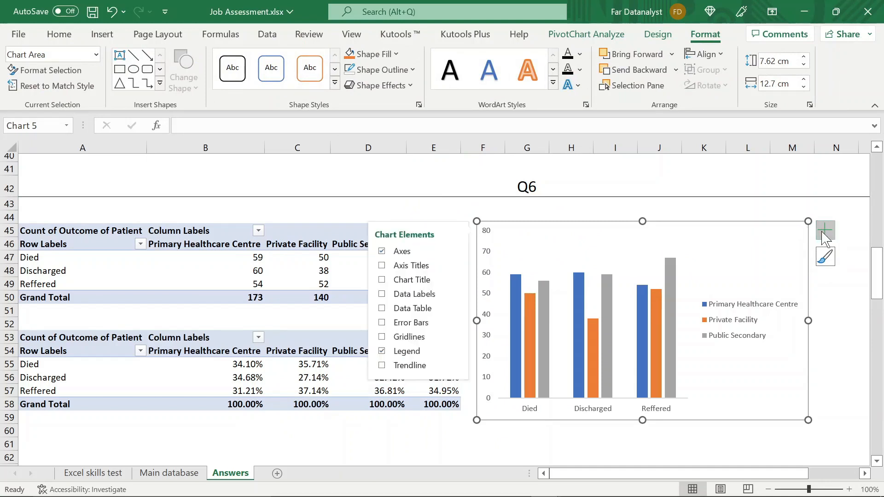
{"action": "left_click", "coordinate": [383, 295]}
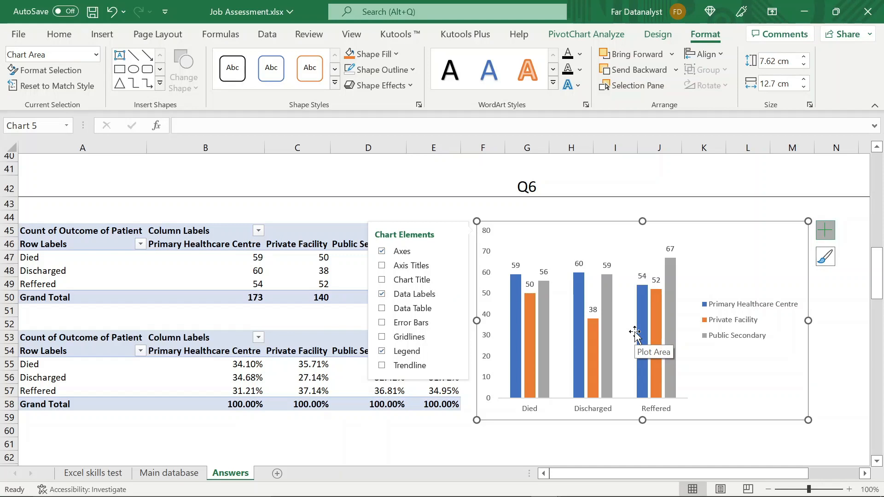
{"action": "left_click", "coordinate": [453, 295]}
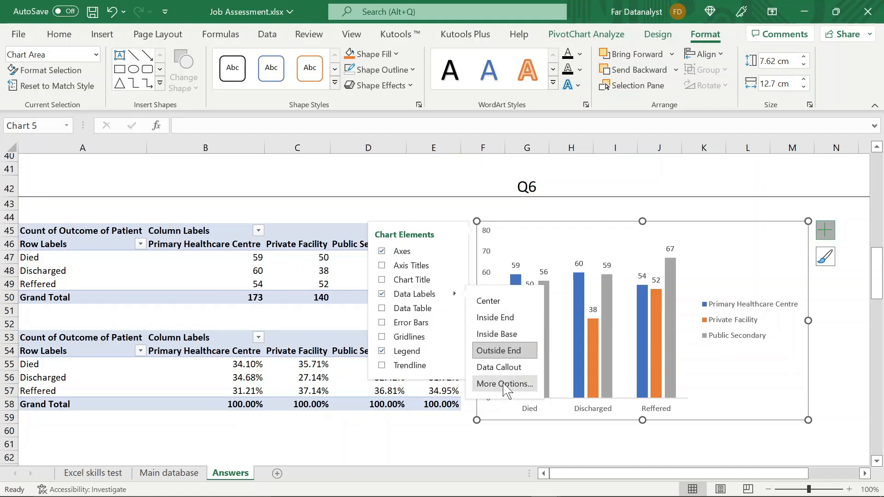
{"action": "left_click", "coordinate": [505, 384]}
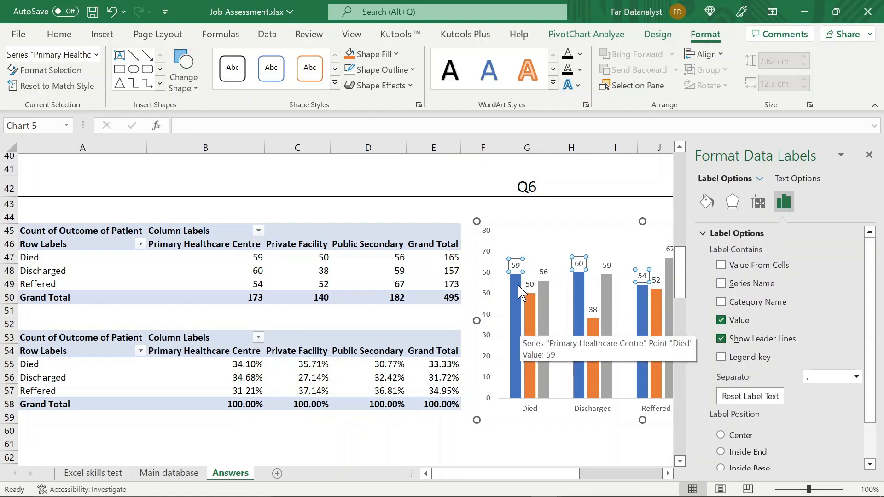
{"action": "key", "text": "Escape"}
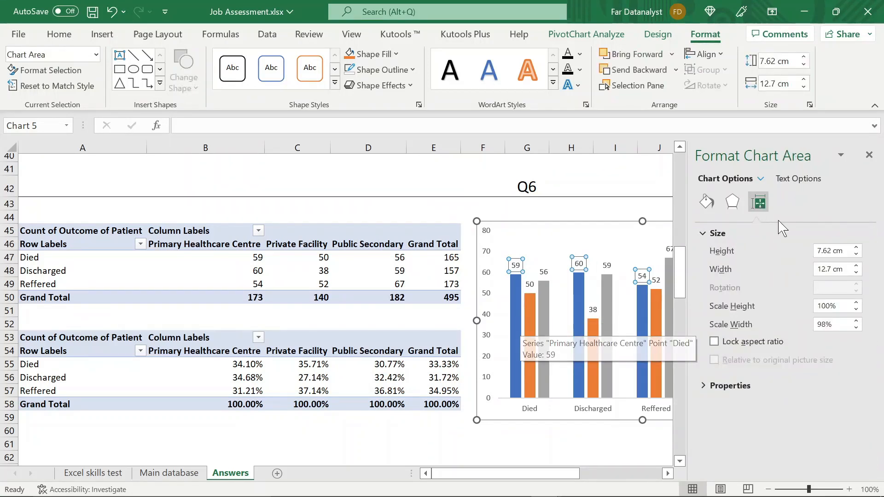
{"action": "left_click", "coordinate": [869, 154]}
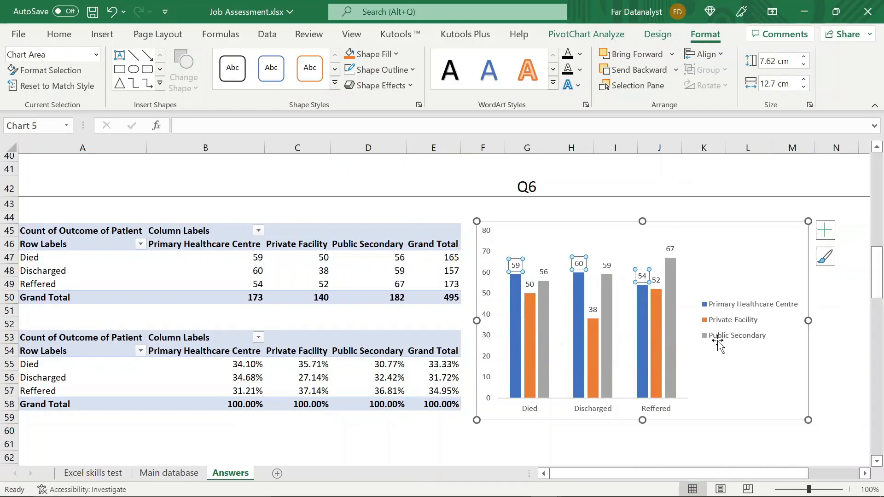
- Label the Primary Healthcare Centre series with the percentages from cells B55:B57 and remove the count value from its labels
{"action": "left_click_drag", "start_coordinate": [691, 474], "coordinate": [739, 473]}
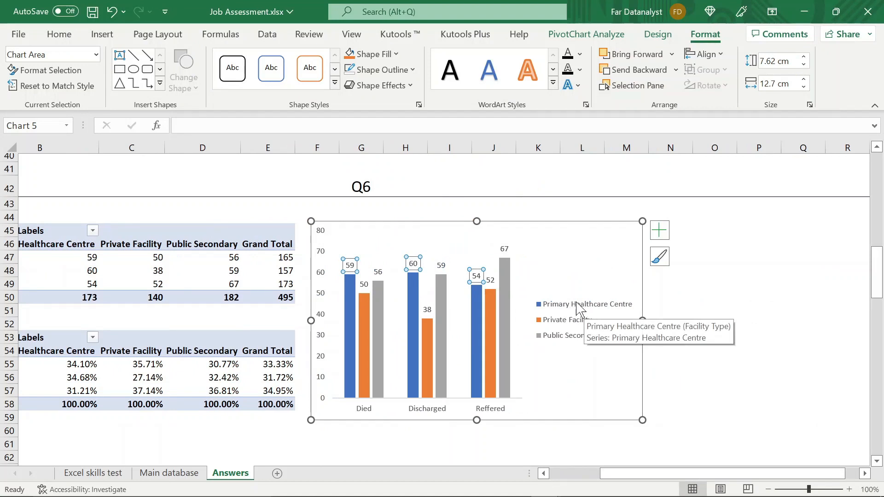
{"action": "left_click", "coordinate": [659, 230]}
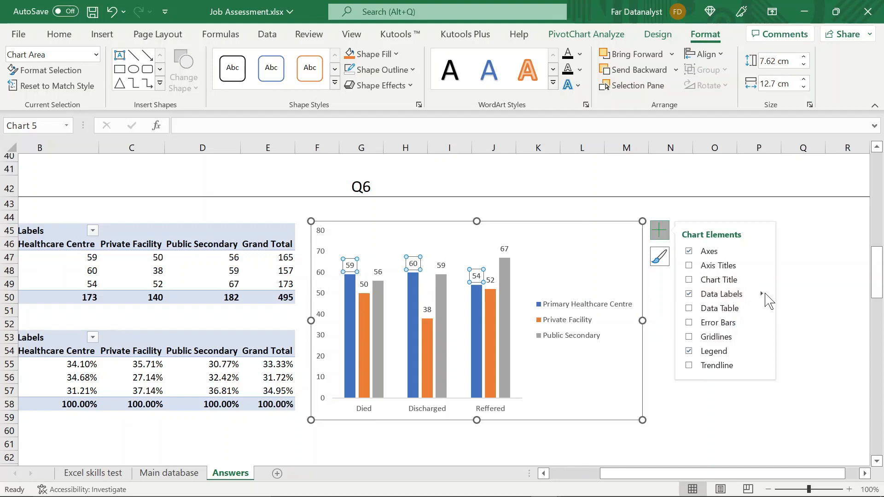
{"action": "mouse_move", "coordinate": [764, 294]}
{"action": "left_click", "coordinate": [789, 385]}
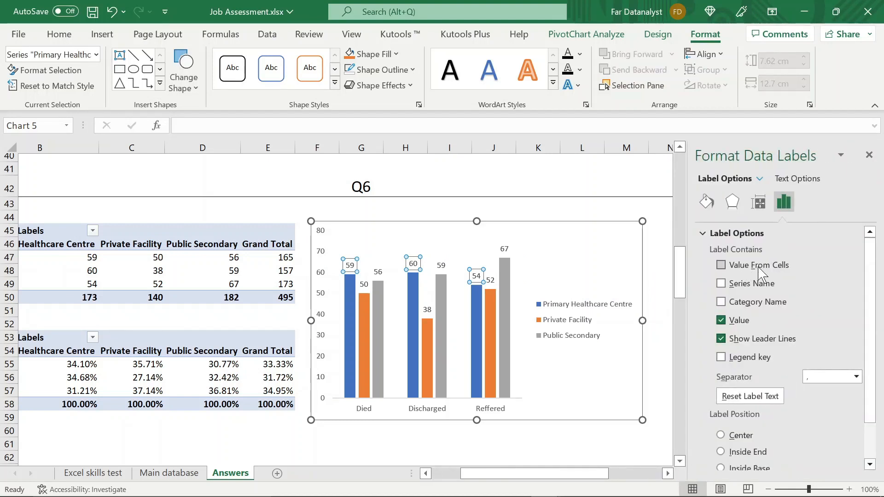
{"action": "left_click", "coordinate": [722, 267]}
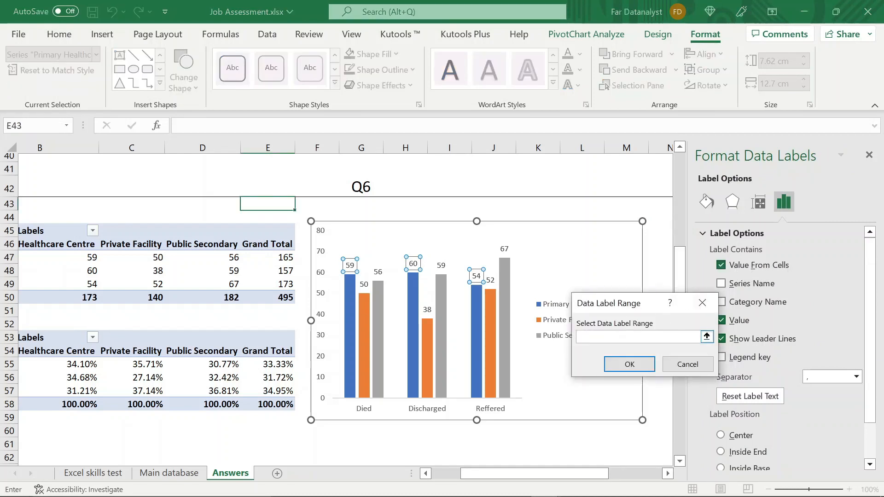
{"action": "left_click_drag", "start_coordinate": [621, 305], "coordinate": [605, 251]}
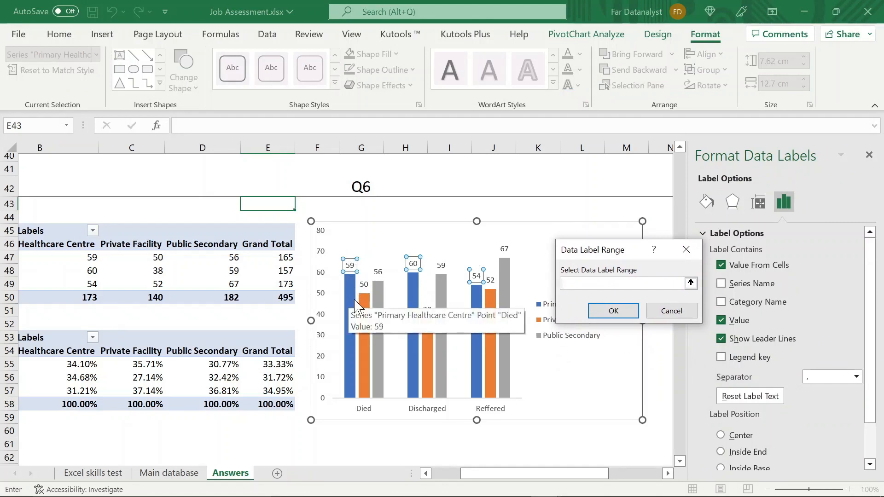
{"action": "left_click", "coordinate": [73, 367]}
{"action": "key", "text": "shift+Down"}
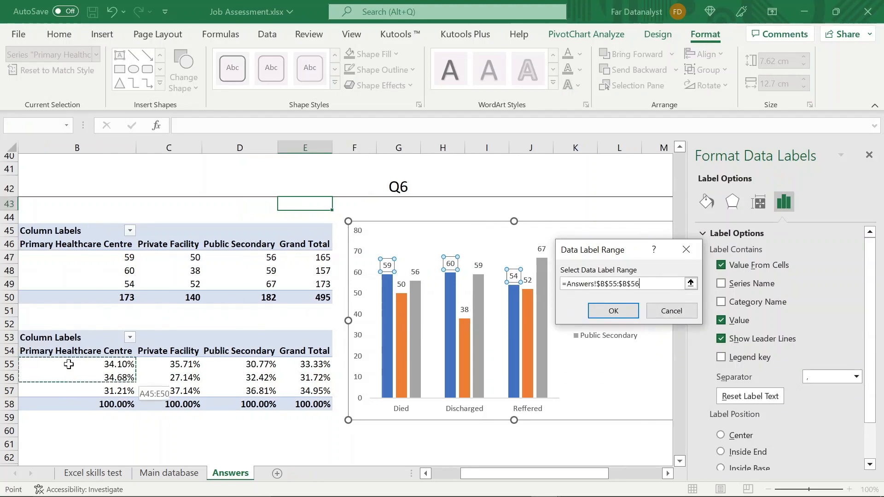
{"action": "key", "text": "Escape"}
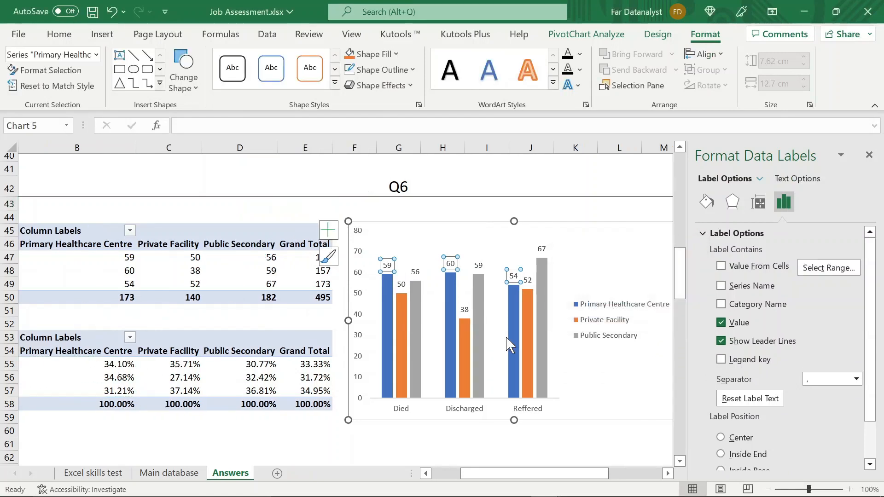
{"action": "left_click", "coordinate": [721, 266]}
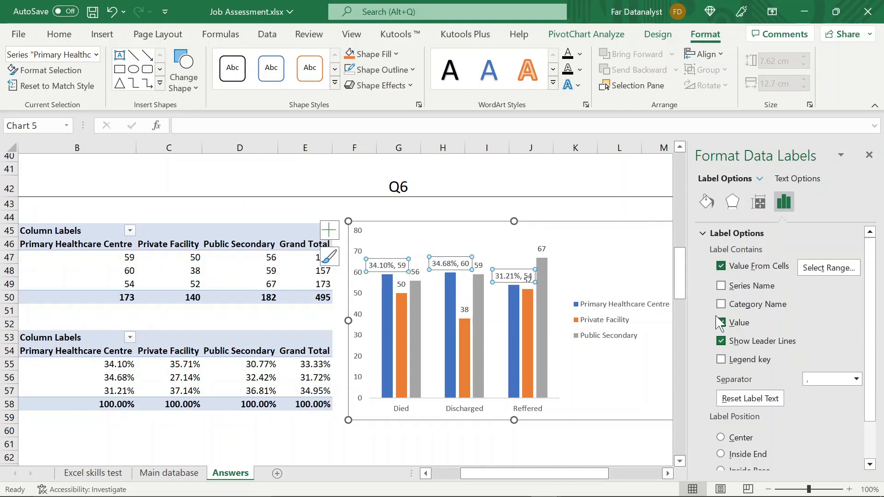
{"action": "left_click", "coordinate": [722, 322]}
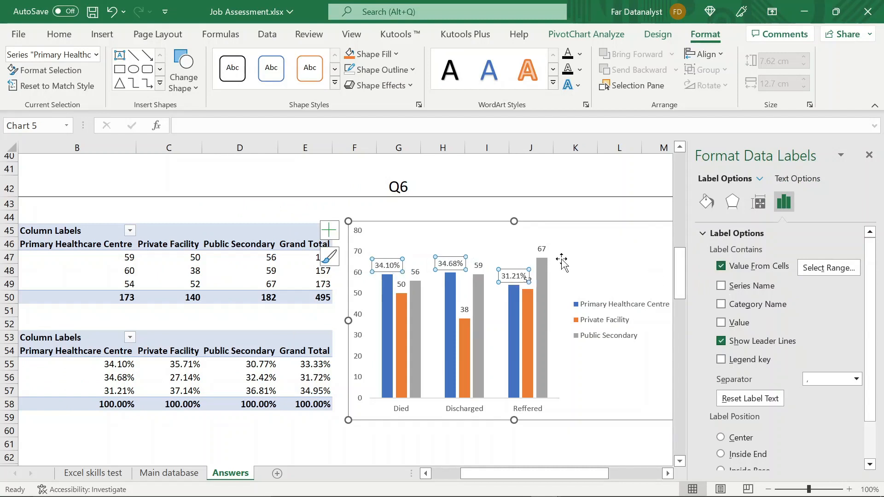
- Label the Private Facility series with the percentages from cells C55:C57 and remove the count value from its labels
{"action": "left_click", "coordinate": [400, 285]}
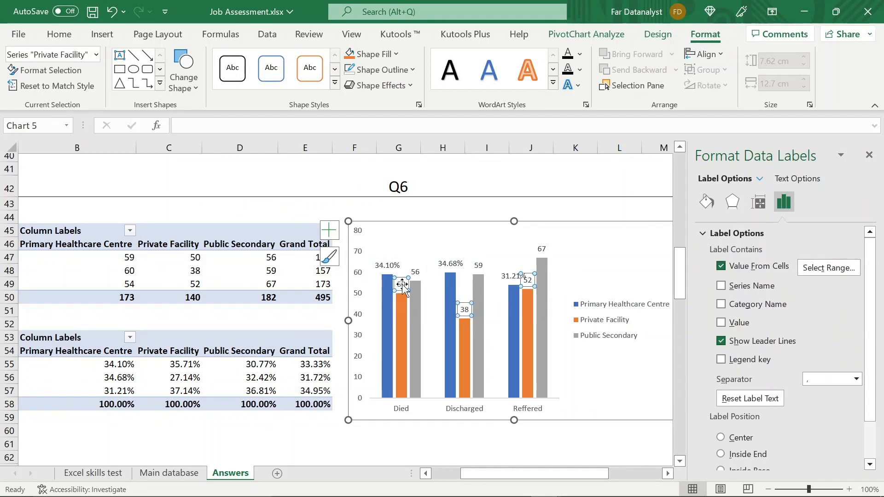
{"action": "left_click", "coordinate": [721, 265]}
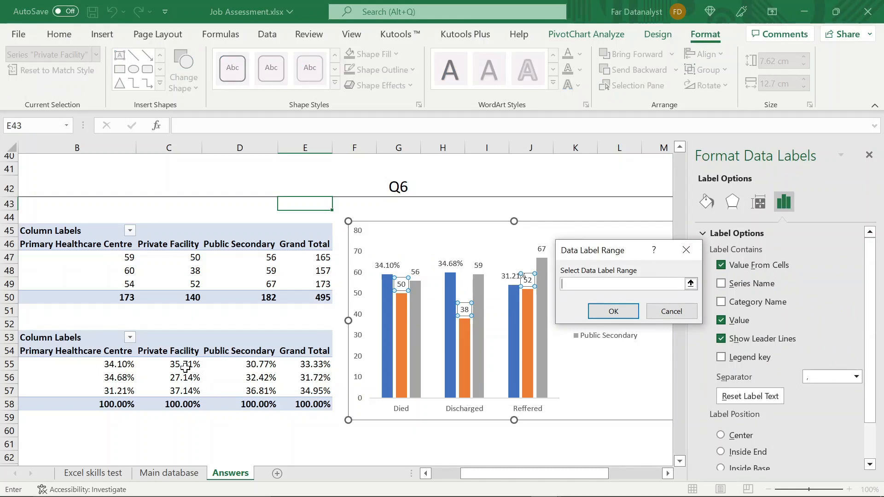
{"action": "left_click_drag", "start_coordinate": [185, 366], "coordinate": [185, 392]}
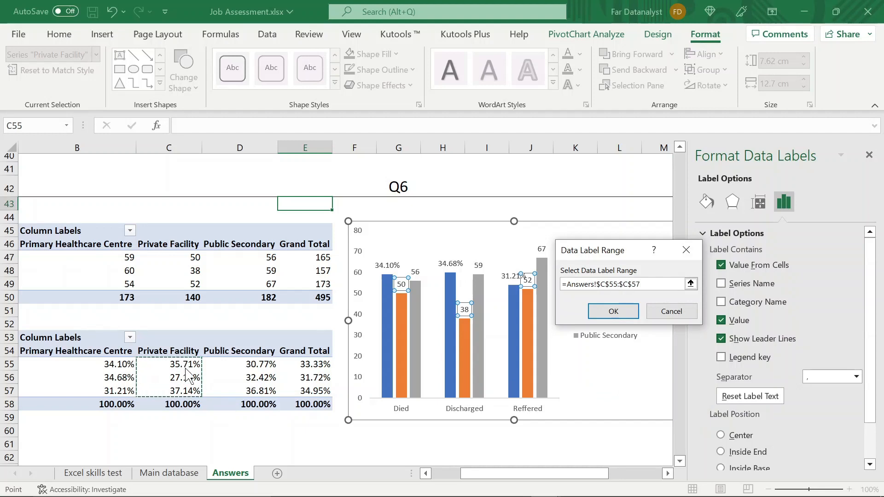
{"action": "key", "text": "Return"}
{"action": "left_click", "coordinate": [719, 266]}
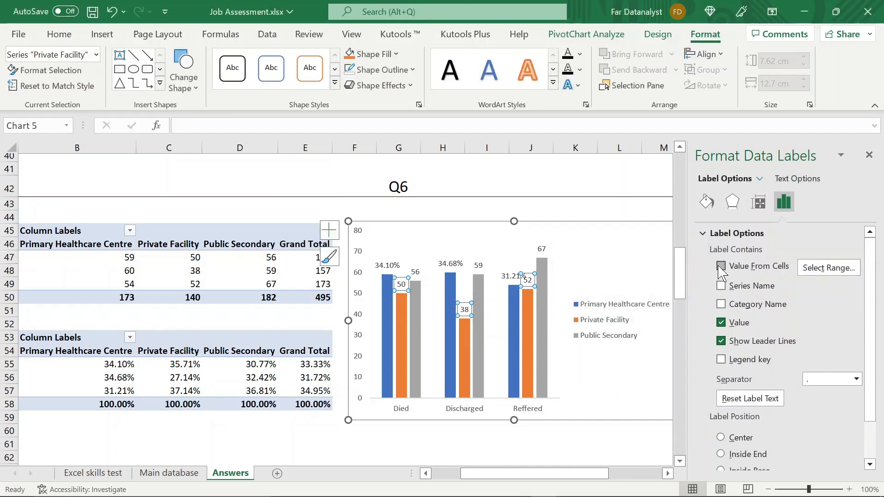
{"action": "left_click", "coordinate": [721, 322]}
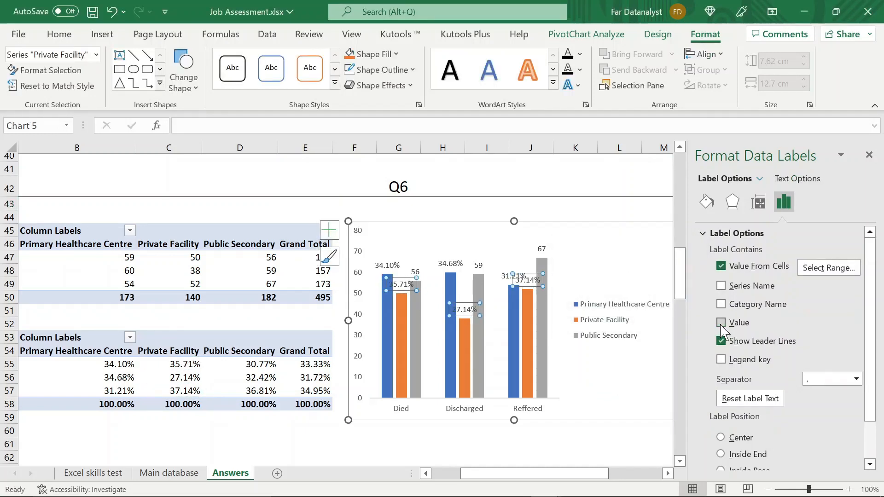
- Label the Public Secondary series with the percentages from cells D55:D57, remove the count value from its labels, and close the formatting pane
{"action": "left_click", "coordinate": [478, 268]}
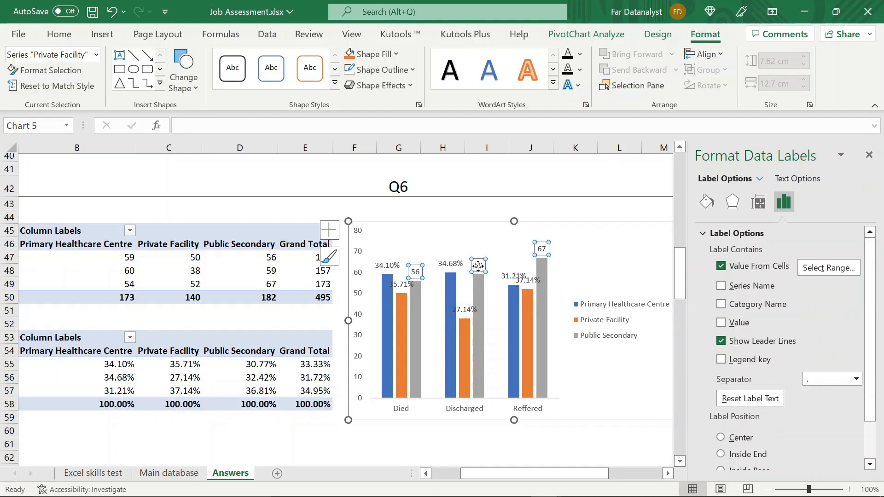
{"action": "left_click", "coordinate": [721, 266]}
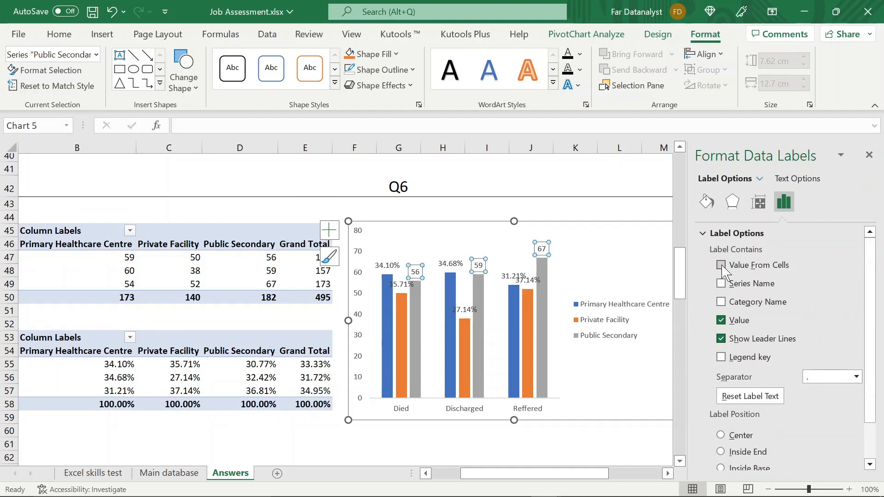
{"action": "left_click", "coordinate": [243, 362]}
{"action": "key", "text": "shift+Down"}
{"action": "key", "text": "shift+Down"}
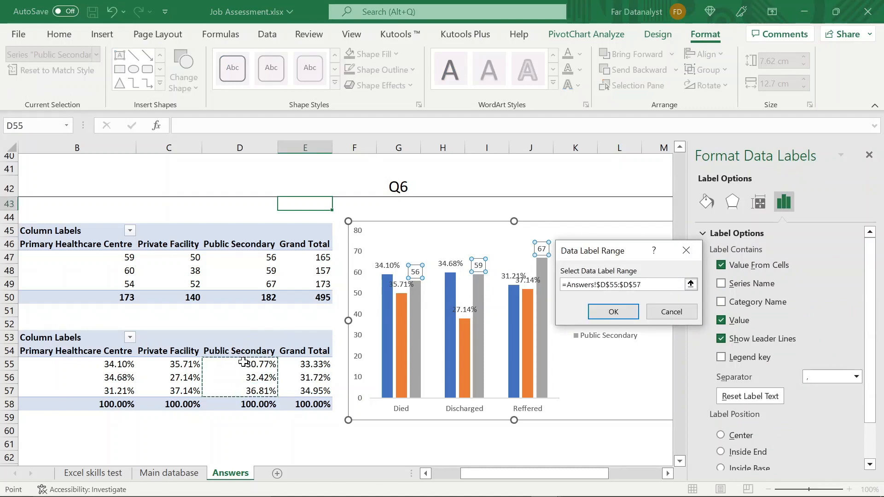
{"action": "key", "text": "Escape"}
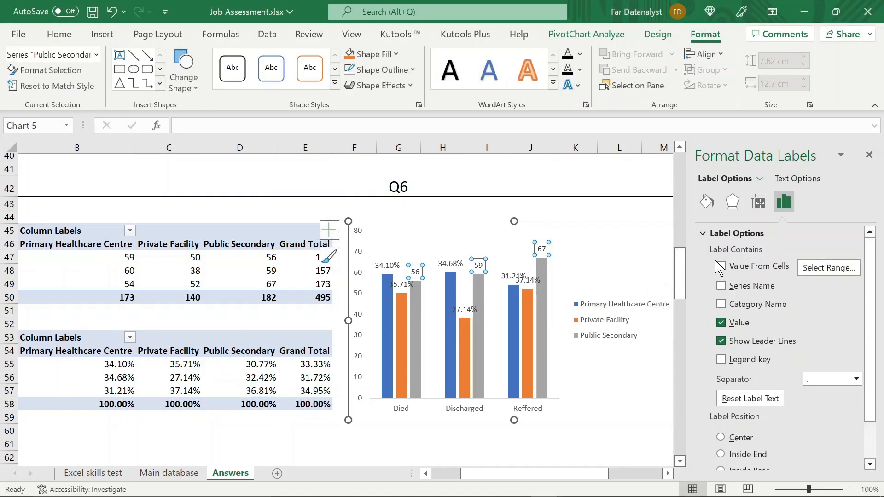
{"action": "left_click", "coordinate": [720, 266]}
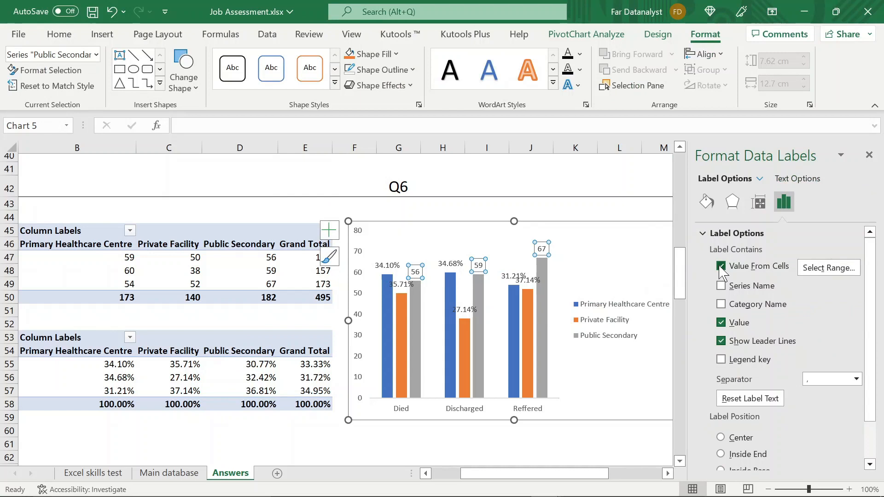
{"action": "left_click", "coordinate": [721, 324]}
{"action": "left_click", "coordinate": [869, 156]}
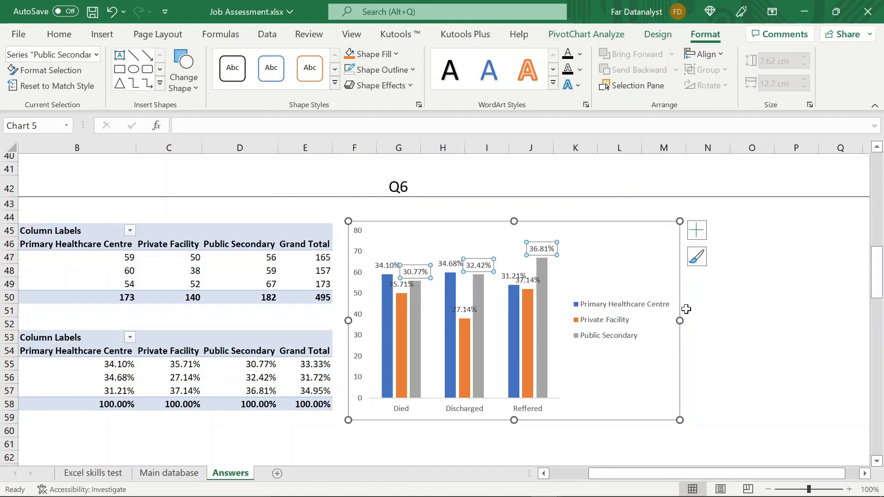
- Widen the Q6 outcome chart to about 17.7 cm so its percentage labels spread apart
{"action": "left_click_drag", "start_coordinate": [680, 321], "coordinate": [811, 322]}
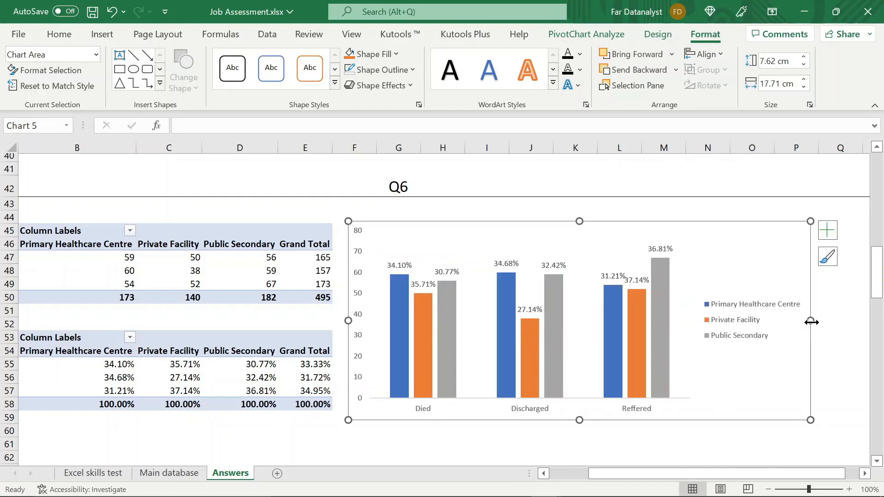
{"action": "scroll", "coordinate": [614, 327], "scroll_direction": "left", "scroll_amount": 3}
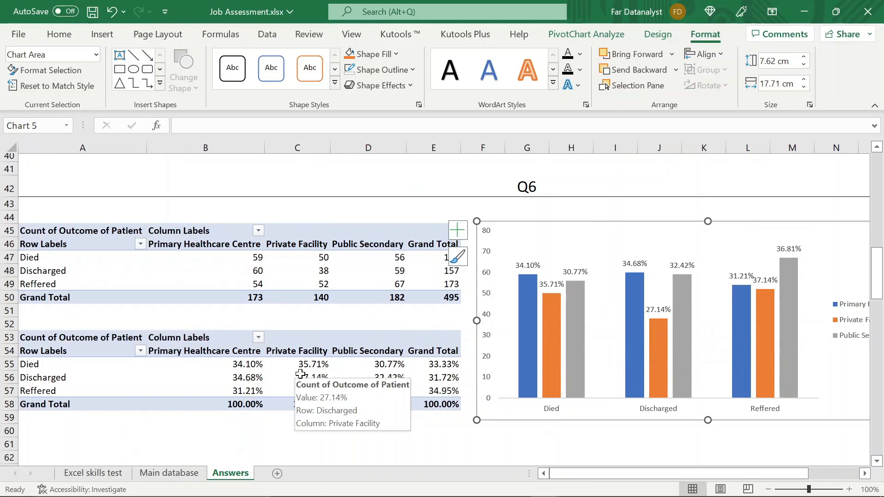
{"action": "mouse_move", "coordinate": [296, 289]}
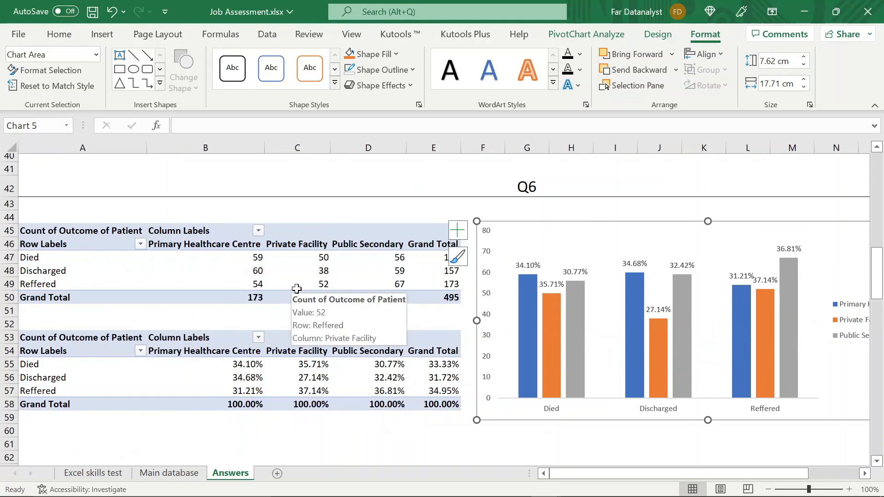
{"action": "mouse_move", "coordinate": [313, 260]}
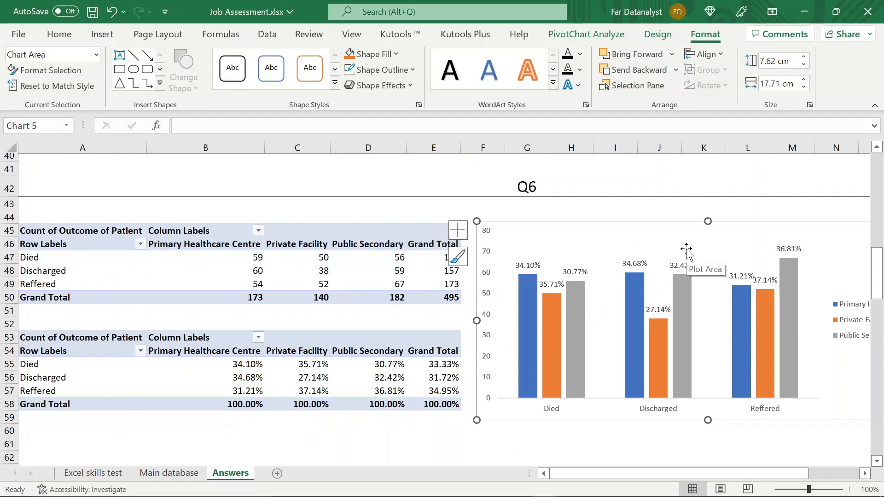
- Enter the heading Q7 in the merged cell of row 62 and set its font size to 18
{"action": "scroll", "coordinate": [681, 215], "scroll_direction": "down", "scroll_amount": 1}
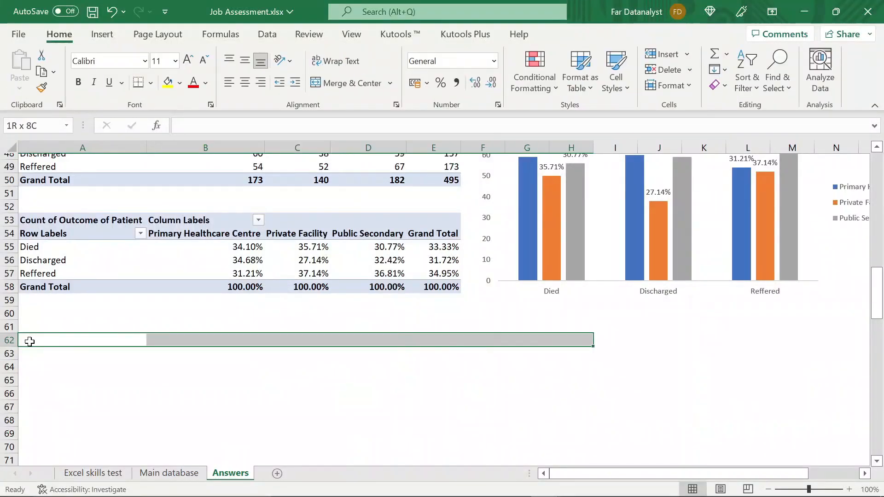
{"action": "scroll", "coordinate": [442, 230], "scroll_direction": "right", "scroll_amount": 5}
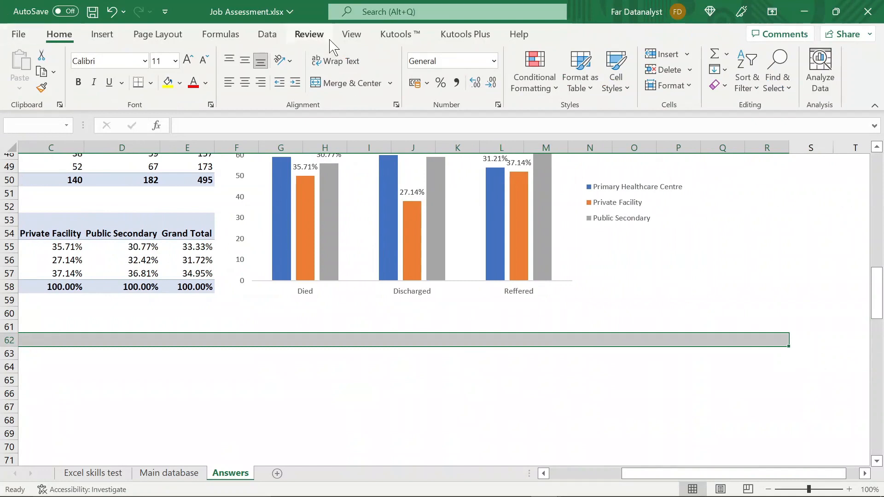
{"action": "type", "text": "Q7"}
{"action": "scroll", "coordinate": [302, 224], "scroll_direction": "up", "scroll_amount": 3}
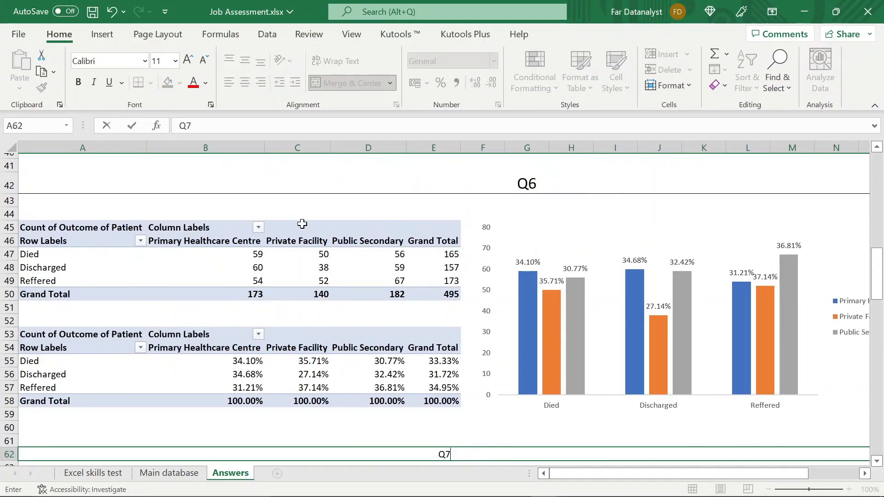
{"action": "key", "text": "Return"}
{"action": "left_click", "coordinate": [298, 434]}
{"action": "left_click", "coordinate": [161, 61]}
{"action": "type", "text": "18"}
{"action": "key", "text": "Return"}
{"action": "key", "text": "Down"}
{"action": "key", "text": "Down"}
{"action": "key", "text": "Down"}
{"action": "key", "text": "Down"}
{"action": "key", "text": "Down"}
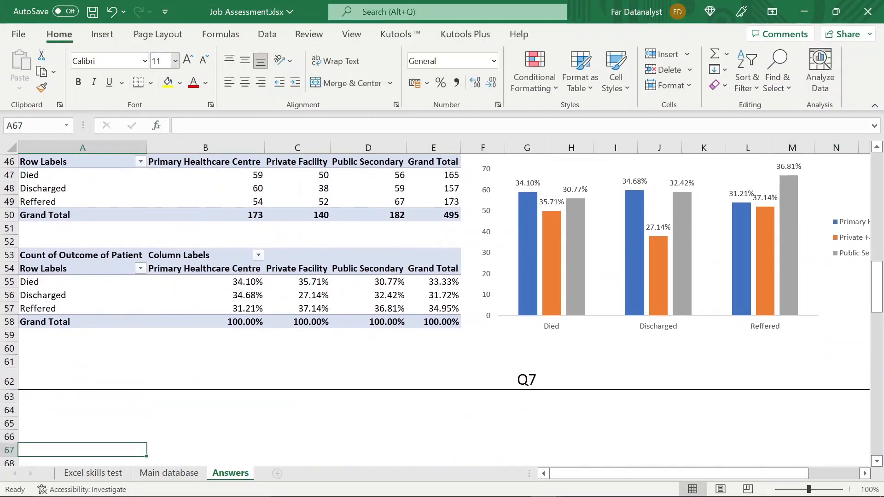
- Read question 7 on the Excel skills test sheet, compare it with question 6, and return to the Answers sheet
{"action": "left_click", "coordinate": [94, 473]}
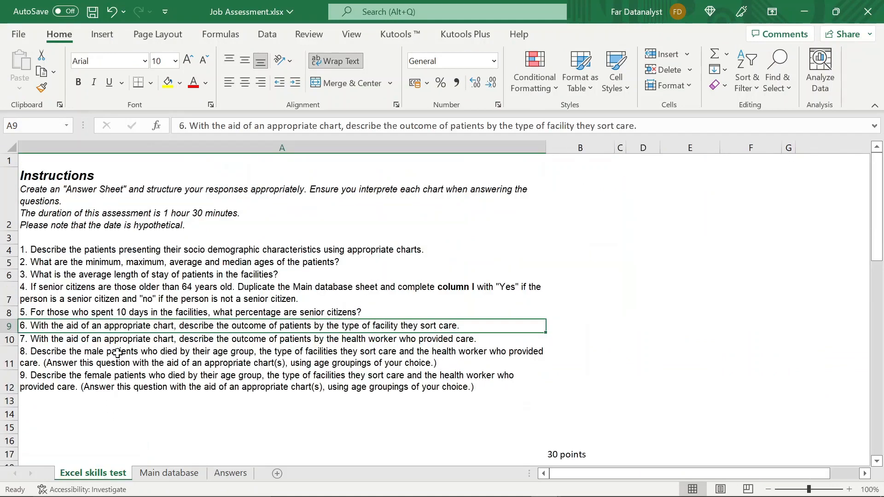
{"action": "left_click", "coordinate": [117, 353]}
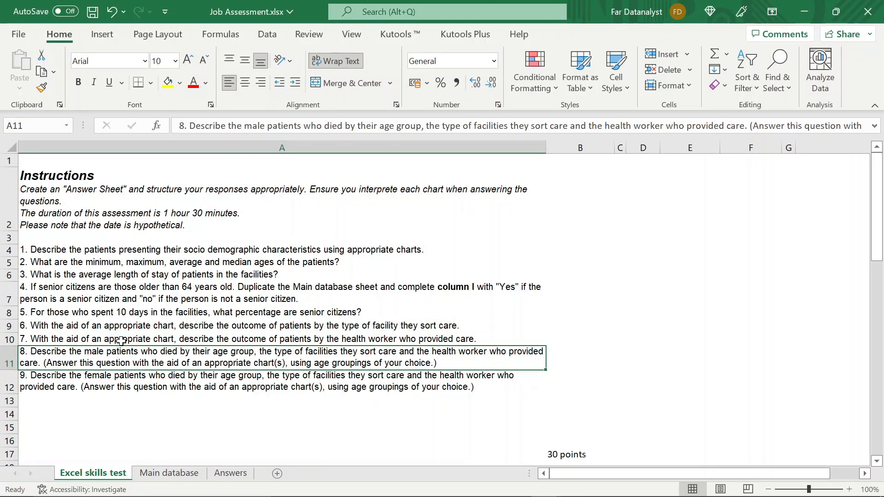
{"action": "left_click", "coordinate": [121, 341]}
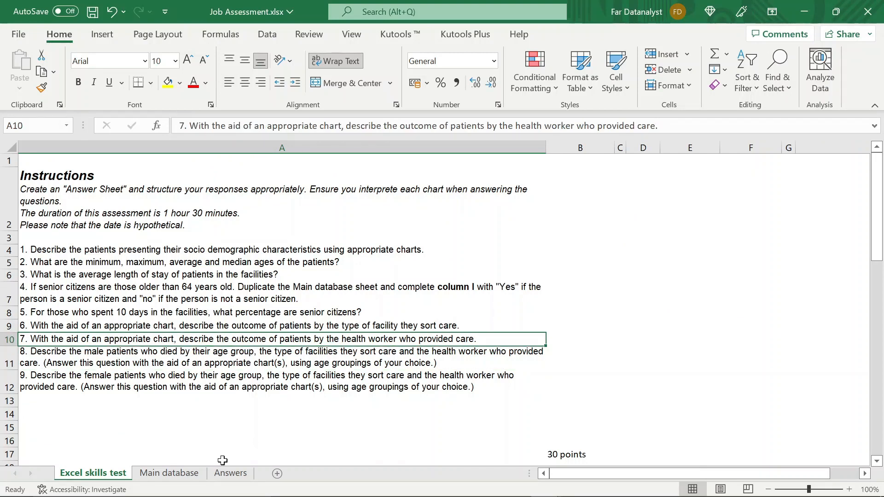
{"action": "left_click", "coordinate": [404, 326]}
{"action": "left_click", "coordinate": [403, 340]}
{"action": "left_click", "coordinate": [222, 473]}
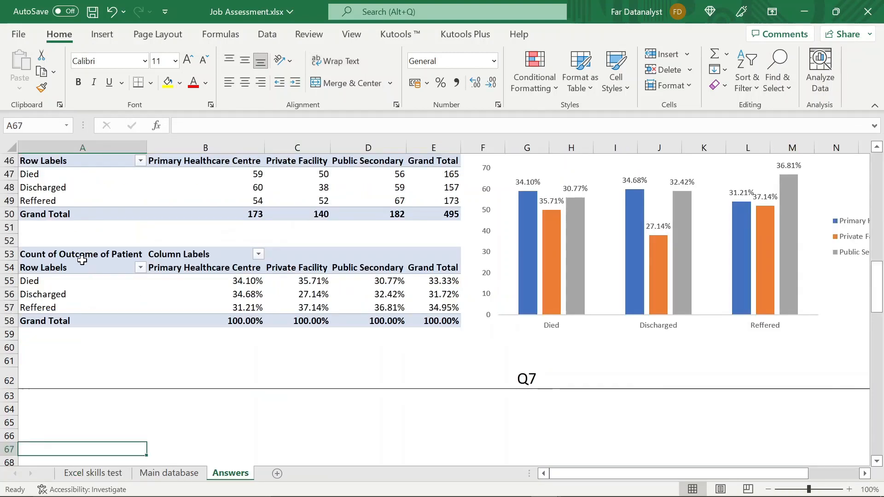
- Copy the Q6 count pivot table and paste it below the Q7 heading at cell A64
{"action": "left_click", "coordinate": [59, 161]}
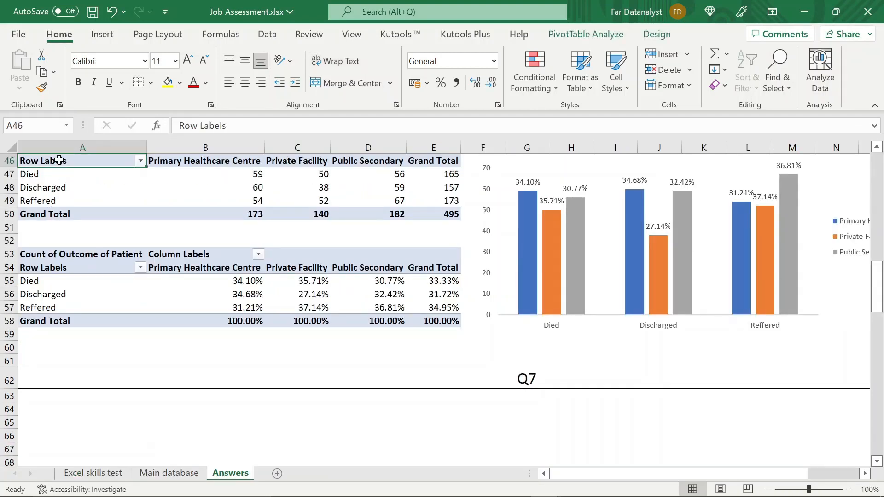
{"action": "left_click", "coordinate": [105, 205]}
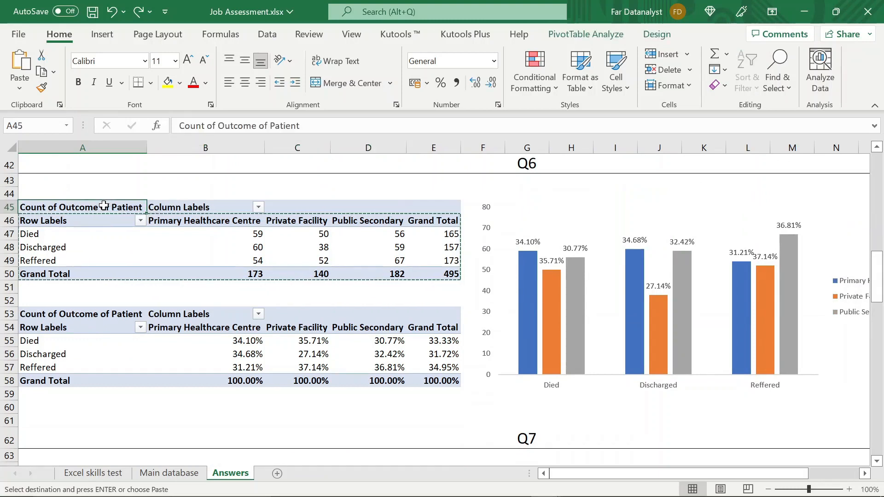
{"action": "key", "text": "ctrl+shift+Right"}
{"action": "key", "text": "shift+Right"}
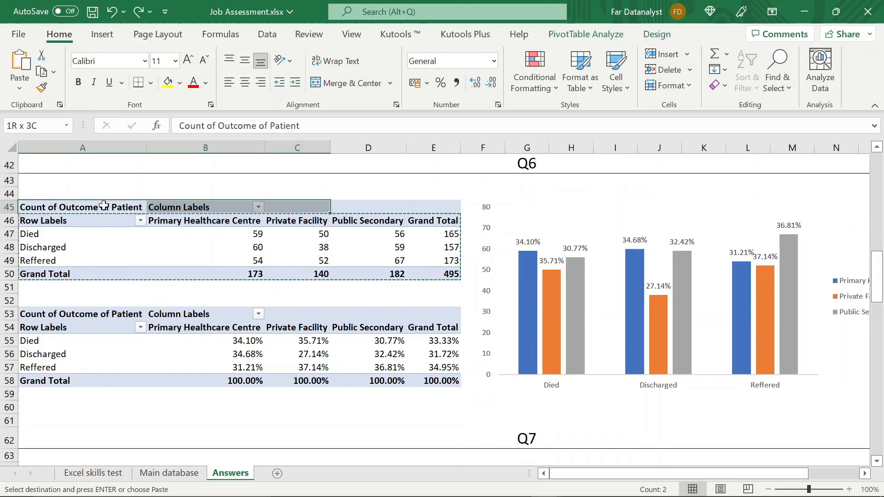
{"action": "key", "text": "ctrl+a"}
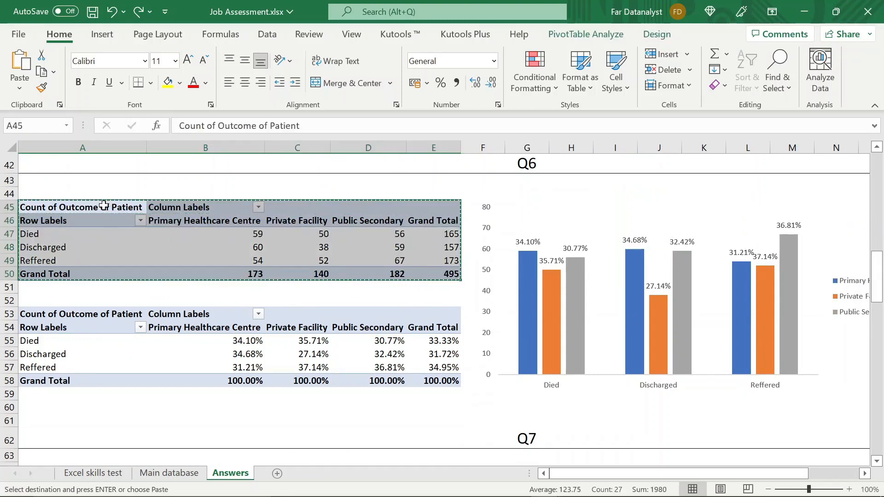
{"action": "scroll", "coordinate": [104, 205], "scroll_direction": "down", "scroll_amount": 6}
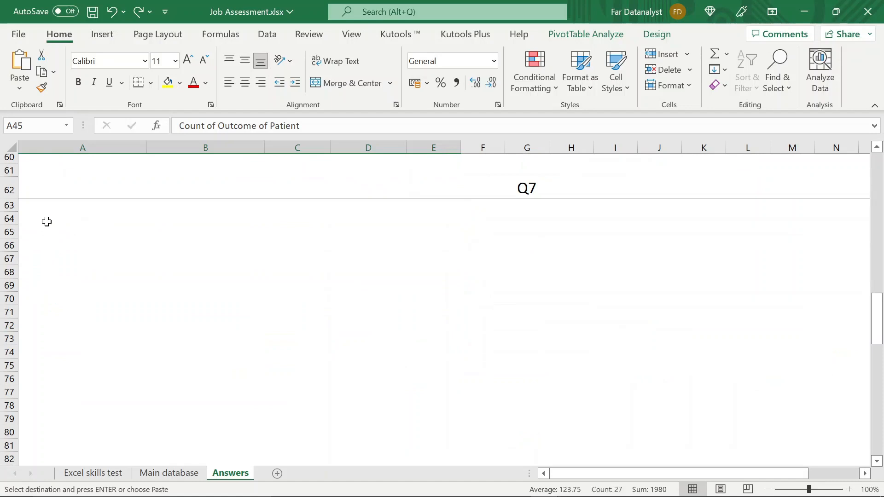
{"action": "left_click", "coordinate": [46, 221]}
{"action": "key", "text": "ctrl+v"}
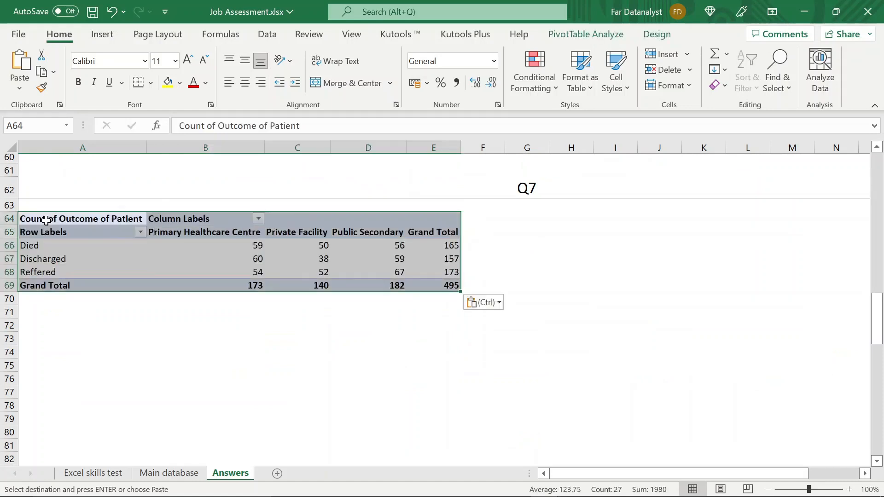
- Replace Facility Type with Type of Health worker who provided care to patient as the column field of the Q7 pivot table
{"action": "left_click", "coordinate": [208, 248]}
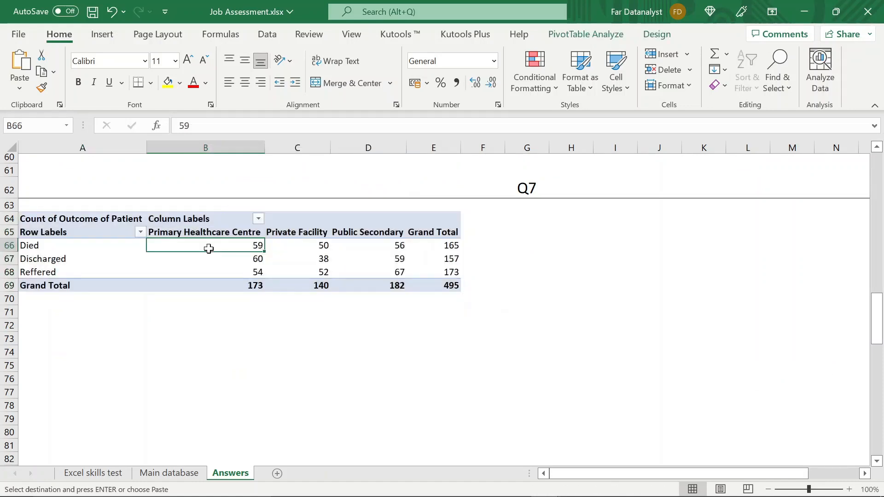
{"action": "left_click", "coordinate": [582, 35]}
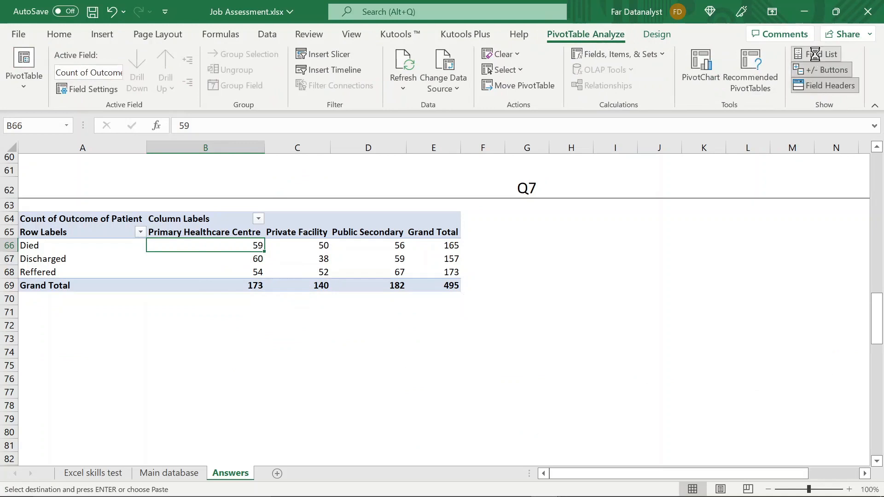
{"action": "left_click", "coordinate": [814, 54]}
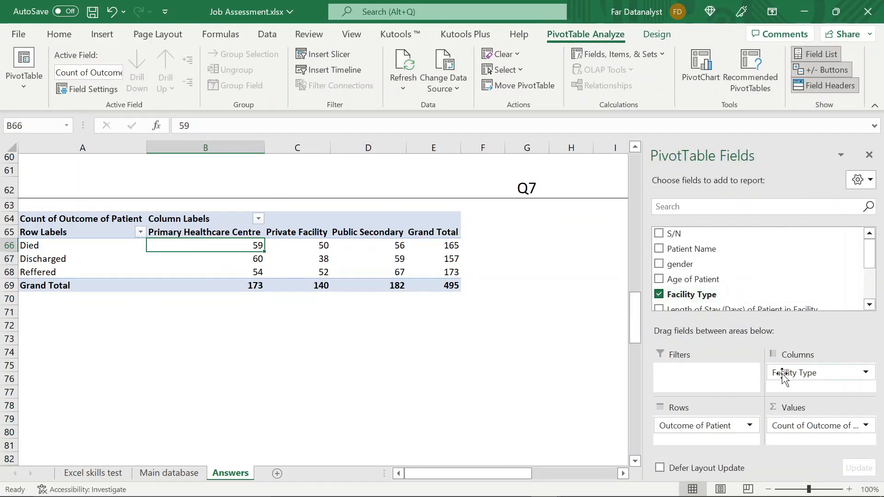
{"action": "left_click_drag", "start_coordinate": [781, 374], "coordinate": [562, 322]}
{"action": "scroll", "coordinate": [680, 279], "scroll_direction": "down", "scroll_amount": 2}
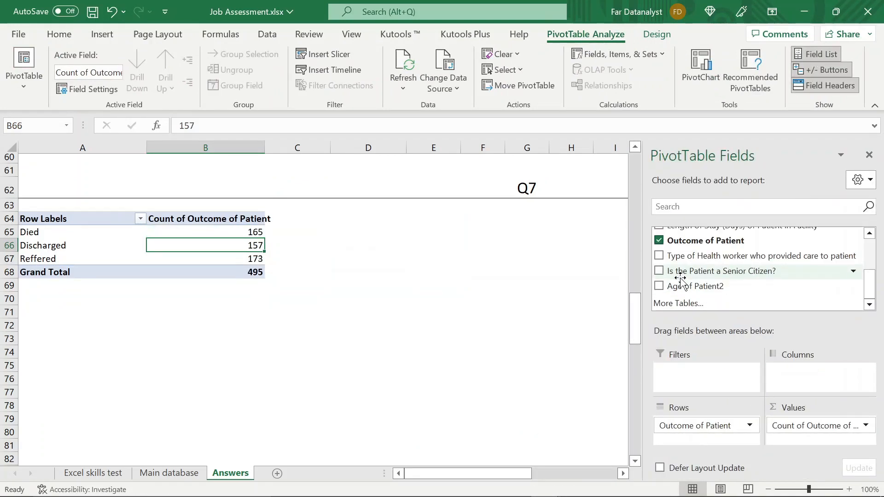
{"action": "mouse_move", "coordinate": [691, 255]}
{"action": "left_mouse_down"}
{"action": "mouse_move", "coordinate": [672, 341]}
{"action": "mouse_move", "coordinate": [723, 369]}
{"action": "mouse_move", "coordinate": [799, 375]}
{"action": "left_mouse_up"}
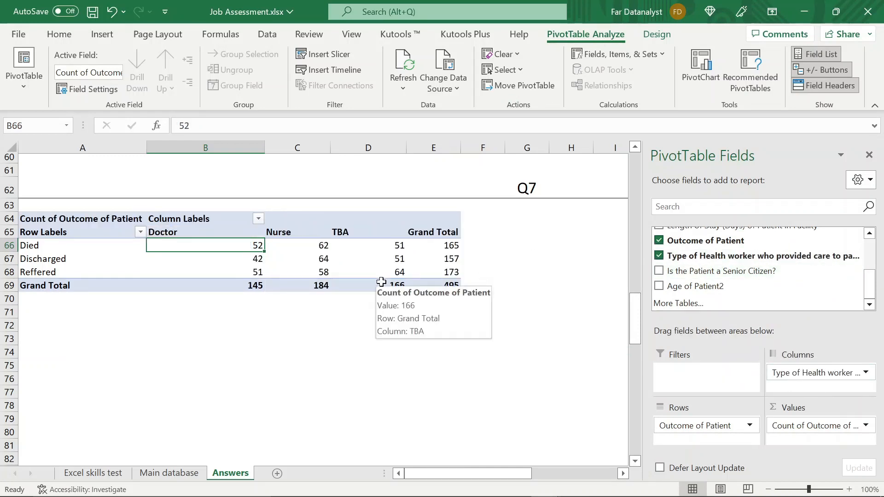
- Copy the whole Q7 pivot table and paste a duplicate at cell A72
{"action": "left_click", "coordinate": [101, 215]}
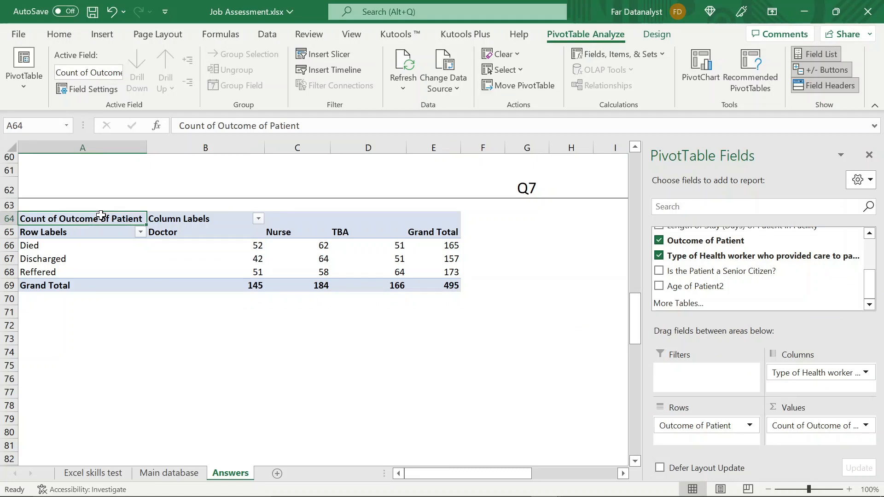
{"action": "key", "text": "shift+Right"}
{"action": "key", "text": "shift+Right"}
{"action": "key", "text": "shift+Right"}
{"action": "key", "text": "shift+Right"}
{"action": "key", "text": "shift+Down"}
{"action": "key", "text": "shift+Down"}
{"action": "key", "text": "shift+Down"}
{"action": "key", "text": "shift+Down"}
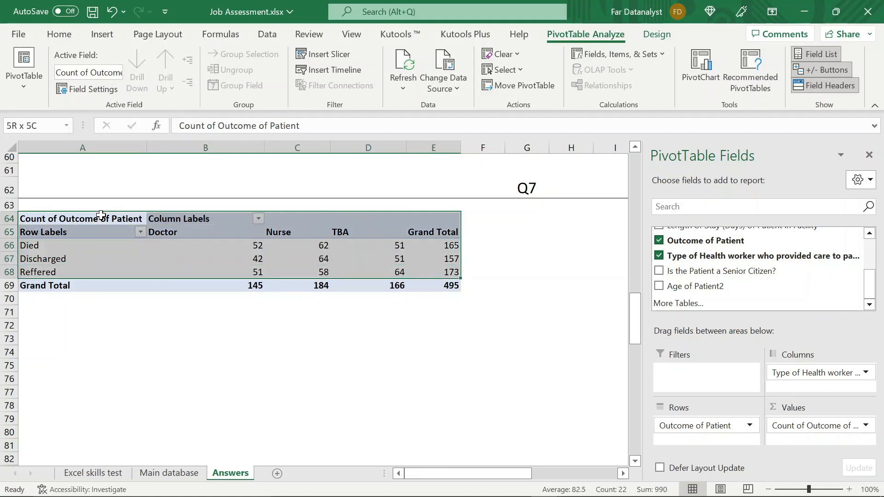
{"action": "key", "text": "shift+Down"}
{"action": "key", "text": "ctrl+c"}
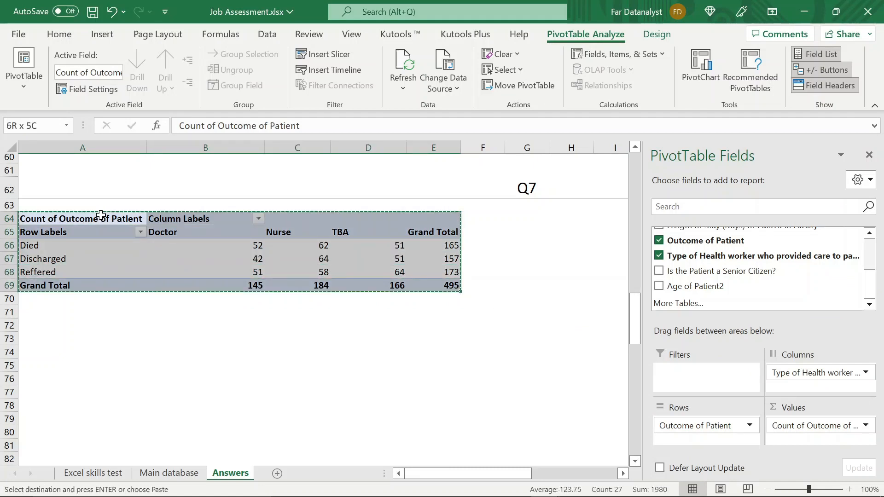
{"action": "left_click", "coordinate": [35, 322]}
{"action": "key", "text": "ctrl+v"}
- Show the duplicated Q7 pivot table's values as percentages of the column total, and select a cell in the Q7 count pivot table
{"action": "left_click", "coordinate": [191, 364]}
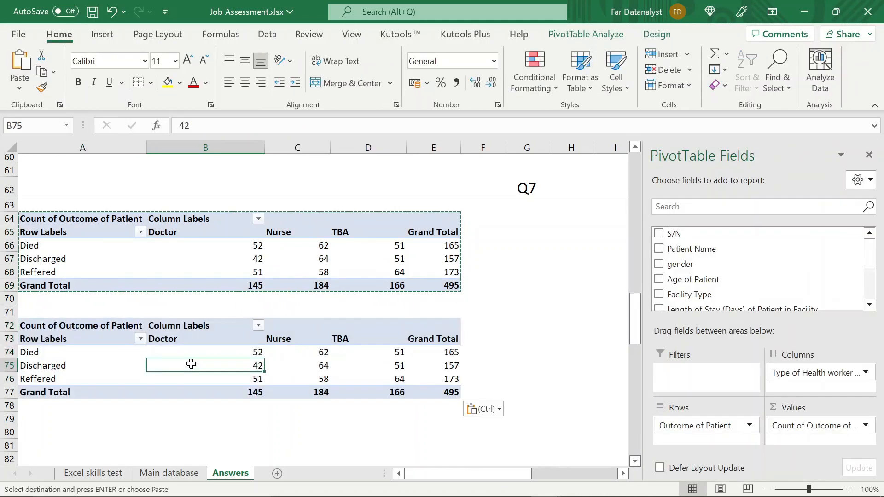
{"action": "right_click", "coordinate": [191, 363]}
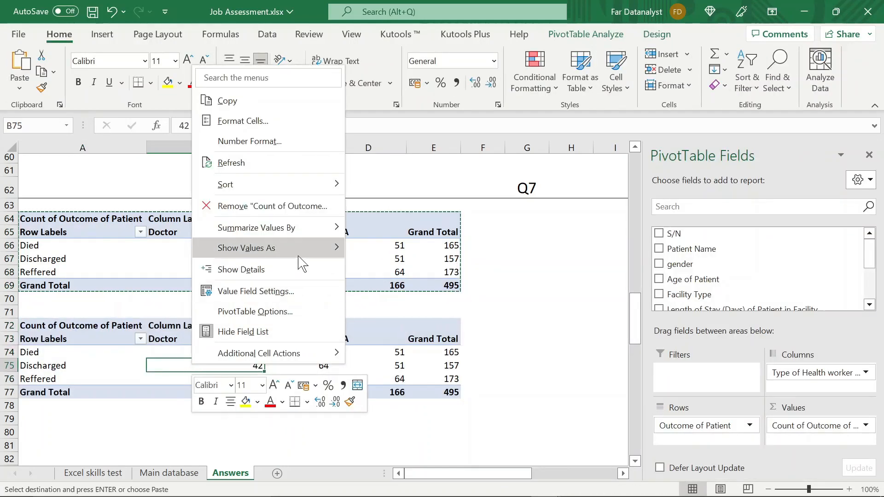
{"action": "mouse_move", "coordinate": [309, 252]}
{"action": "left_click", "coordinate": [408, 215]}
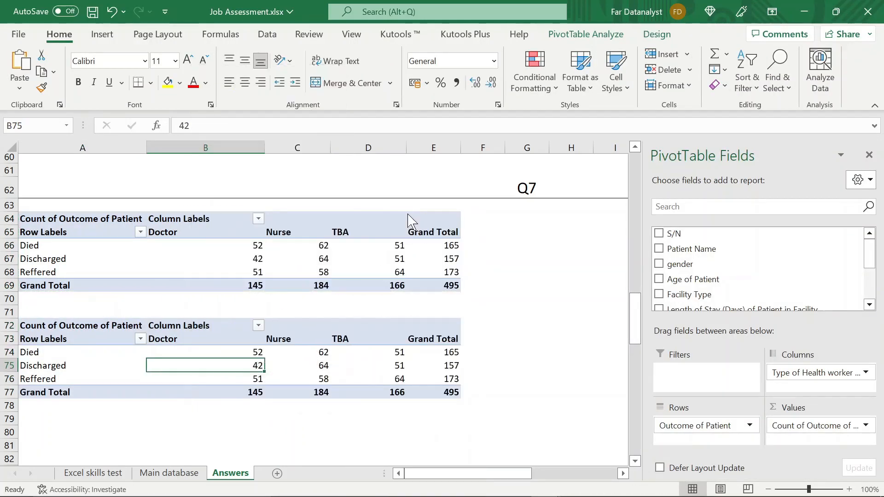
{"action": "left_click", "coordinate": [289, 255]}
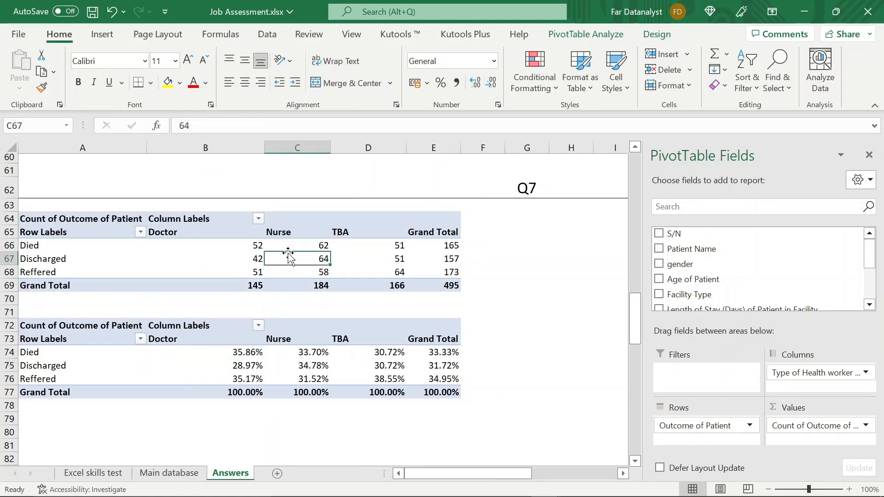
- Insert a 2-D stacked column chart from the Q7 count pivot table
{"action": "left_click", "coordinate": [237, 260]}
{"action": "left_click", "coordinate": [227, 375]}
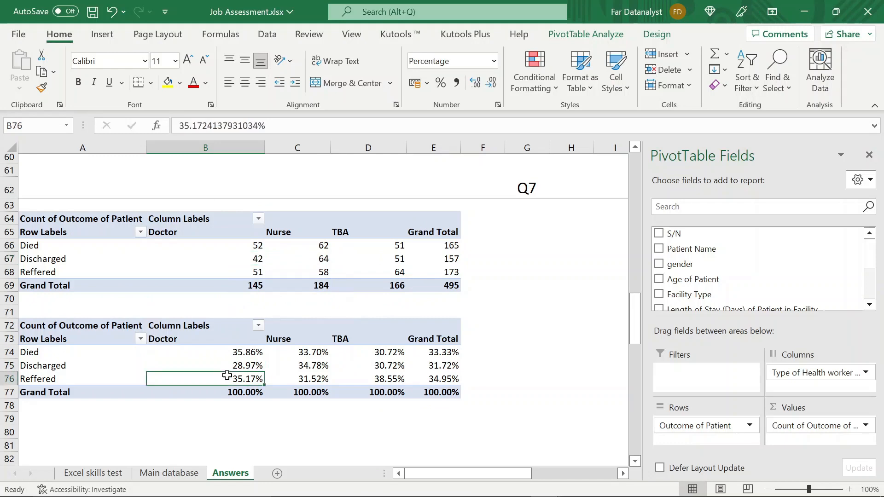
{"action": "left_click", "coordinate": [229, 259]}
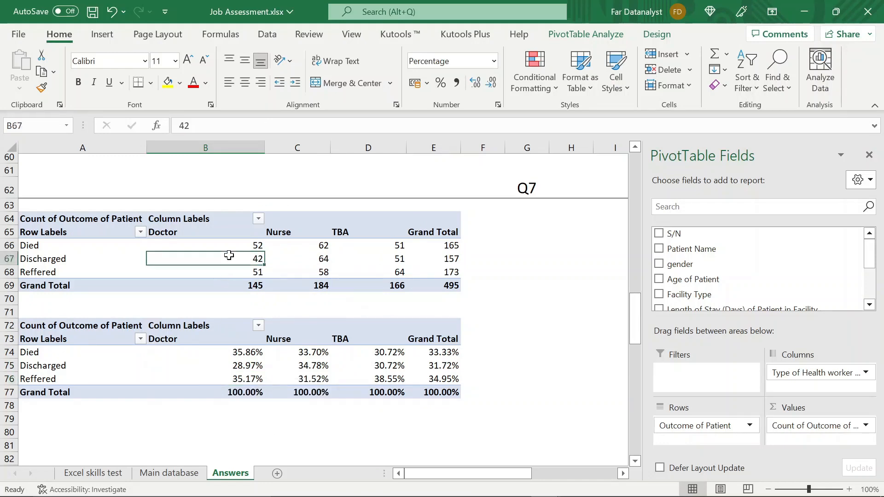
{"action": "right_click", "coordinate": [232, 263]}
{"action": "key", "text": "Escape"}
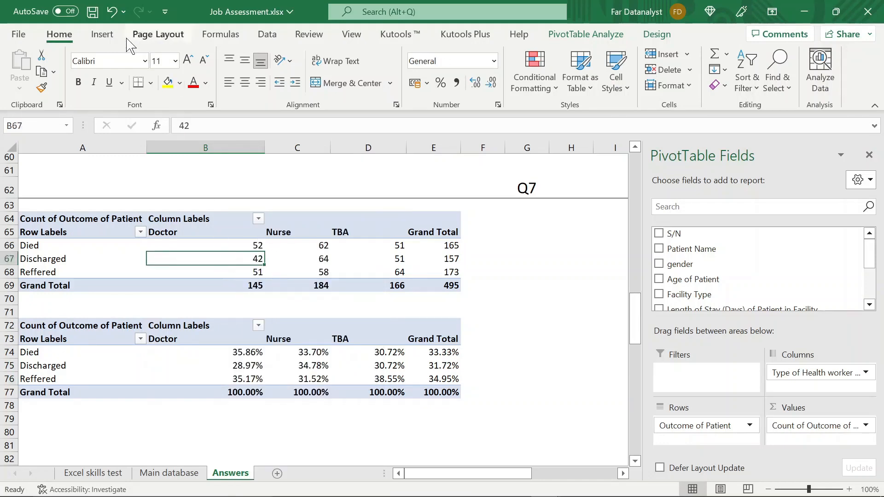
{"action": "left_click", "coordinate": [102, 34]}
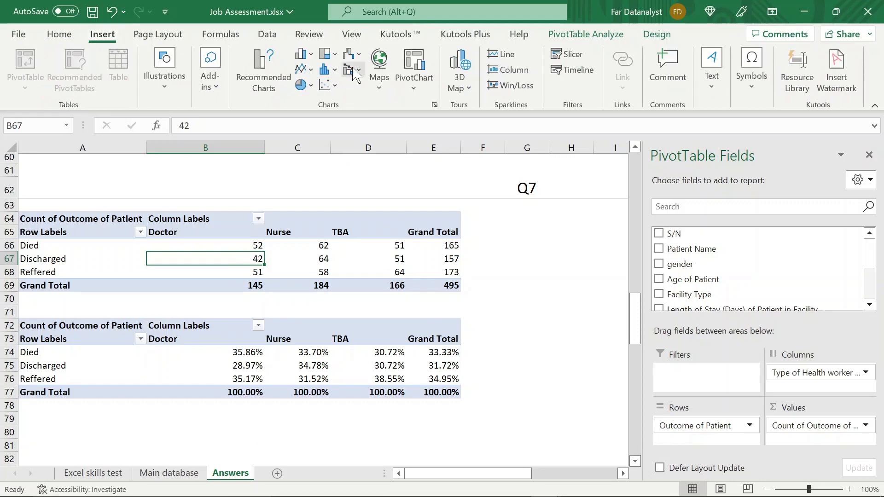
{"action": "left_click", "coordinate": [304, 54]}
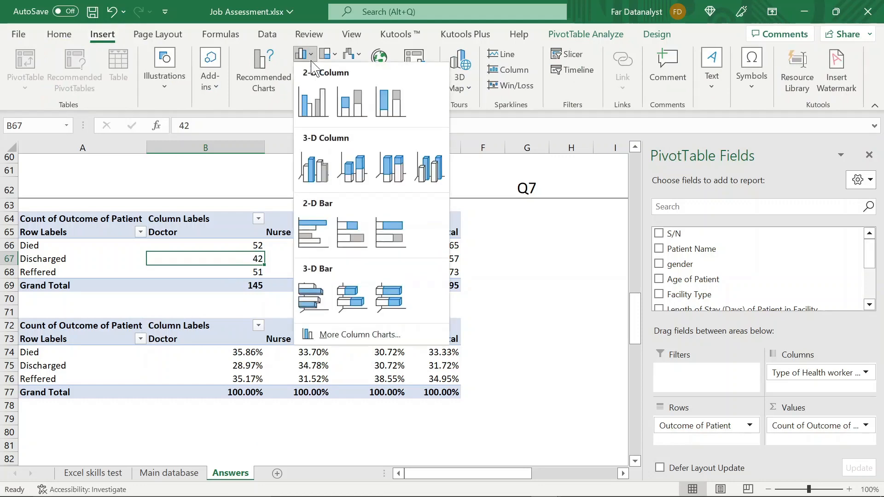
{"action": "left_click", "coordinate": [348, 110]}
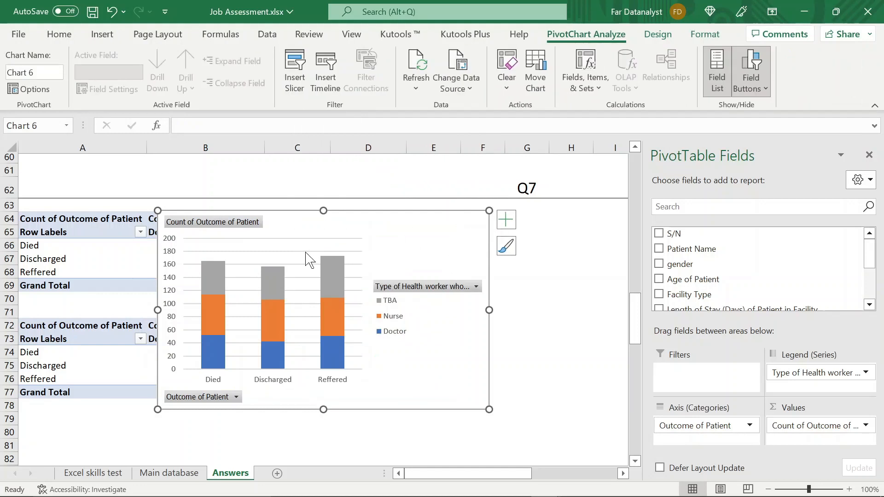
- Remove the gridlines from the Q7 stacked column chart and hide all of its field buttons
{"action": "left_click", "coordinate": [306, 251]}
{"action": "key", "text": "Delete"}
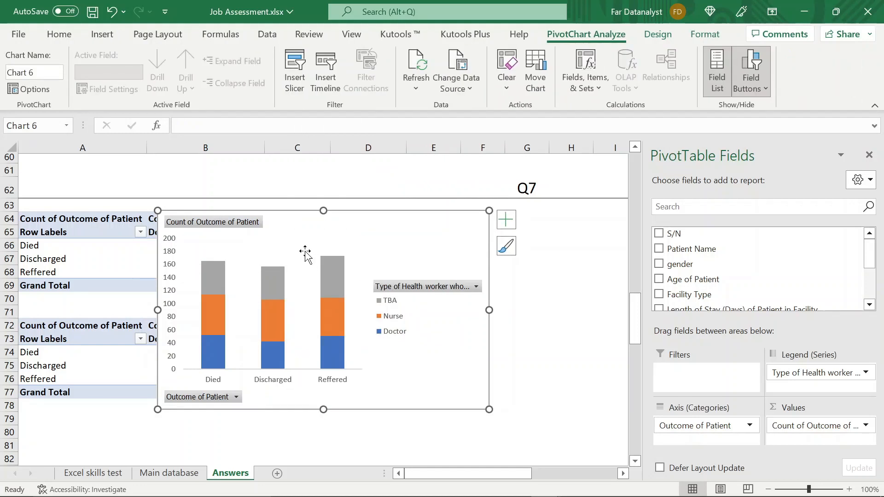
{"action": "left_click", "coordinate": [751, 64]}
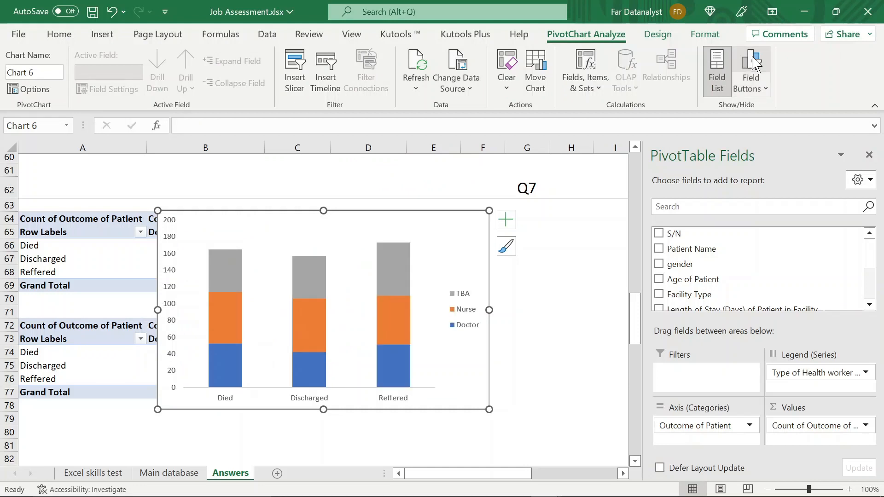
- Move the Q7 chart beside the pivot tables, starting around column F, and add data labels to all of its series
{"action": "left_click_drag", "start_coordinate": [453, 221], "coordinate": [775, 217]}
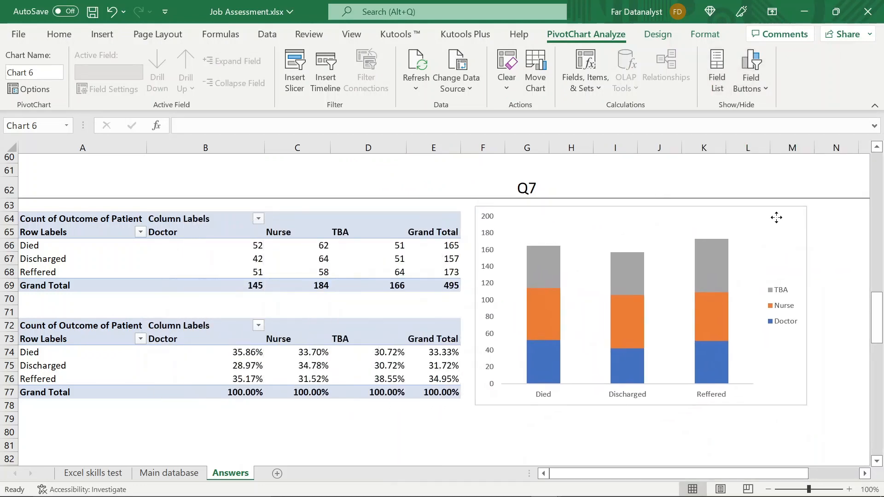
{"action": "left_click", "coordinate": [705, 34]}
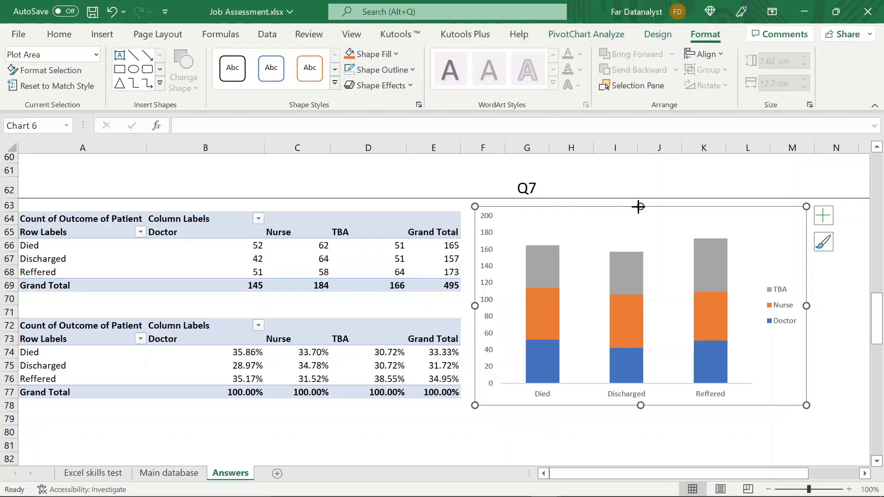
{"action": "left_click", "coordinate": [824, 221]}
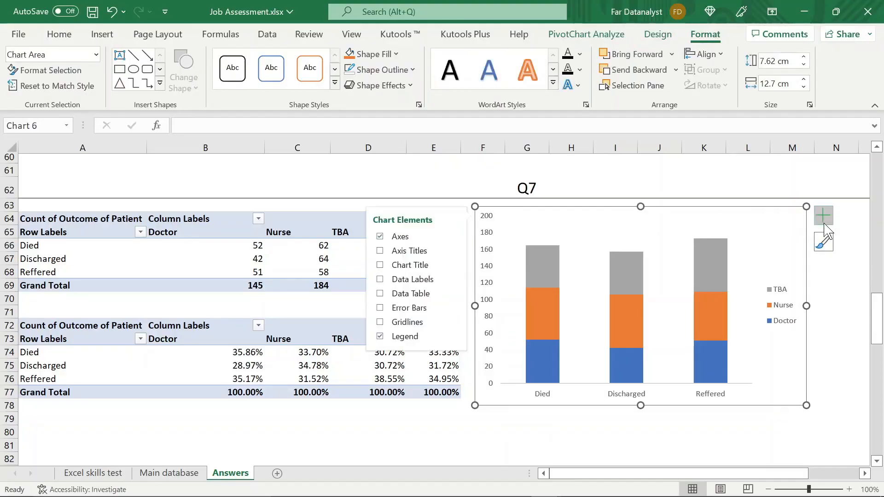
{"action": "left_click", "coordinate": [380, 280]}
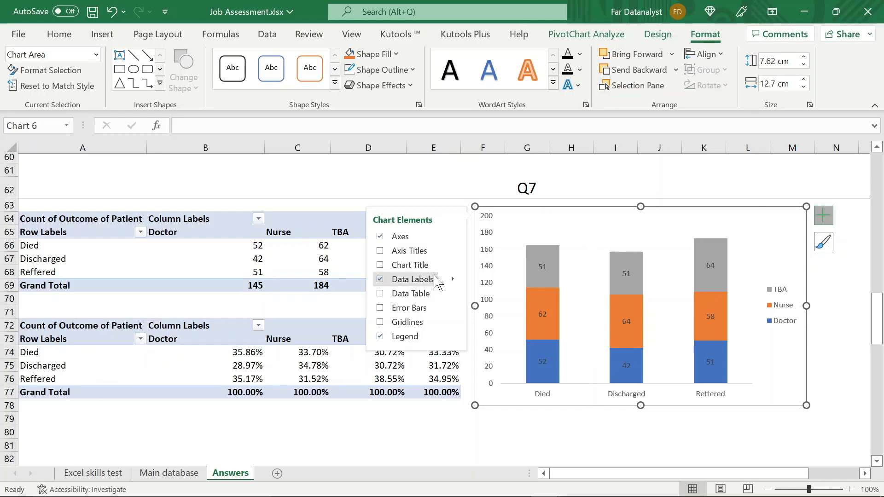
- Label the Doctor series with the percentages from cells B74:B76 instead of its values
{"action": "mouse_move", "coordinate": [453, 279]}
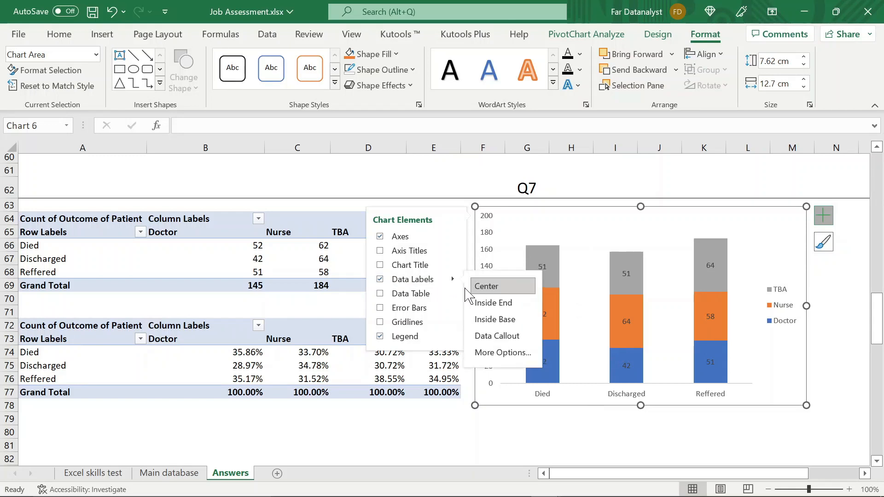
{"action": "left_click", "coordinate": [494, 353]}
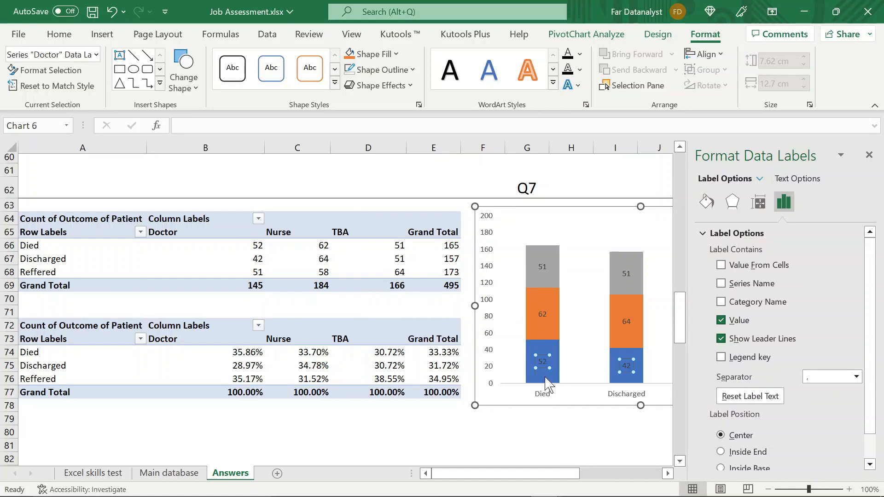
{"action": "mouse_move", "coordinate": [544, 377]}
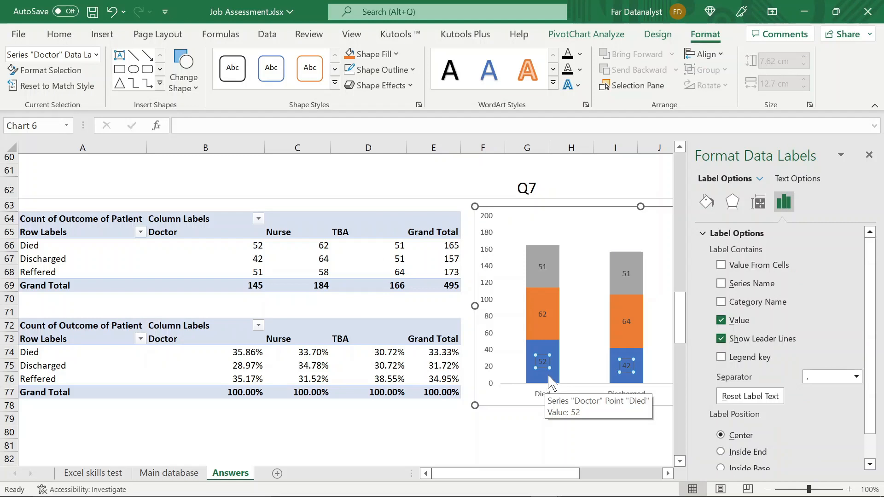
{"action": "left_click", "coordinate": [721, 266]}
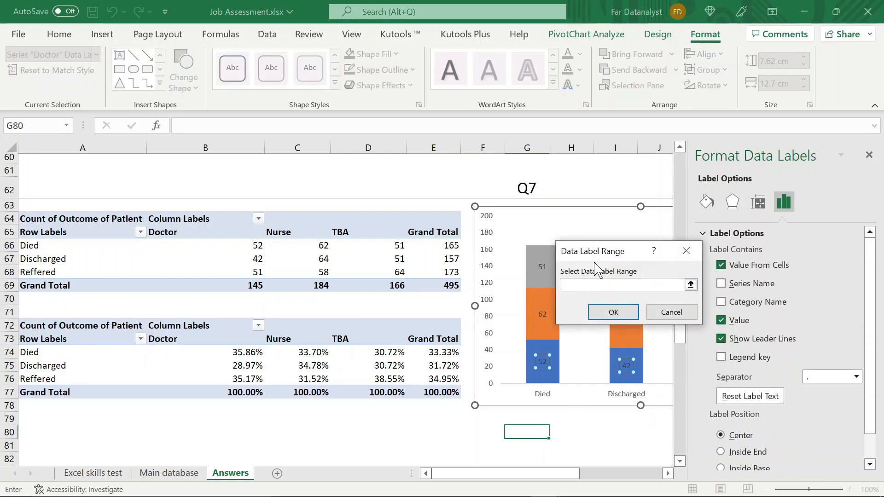
{"action": "left_click", "coordinate": [218, 355]}
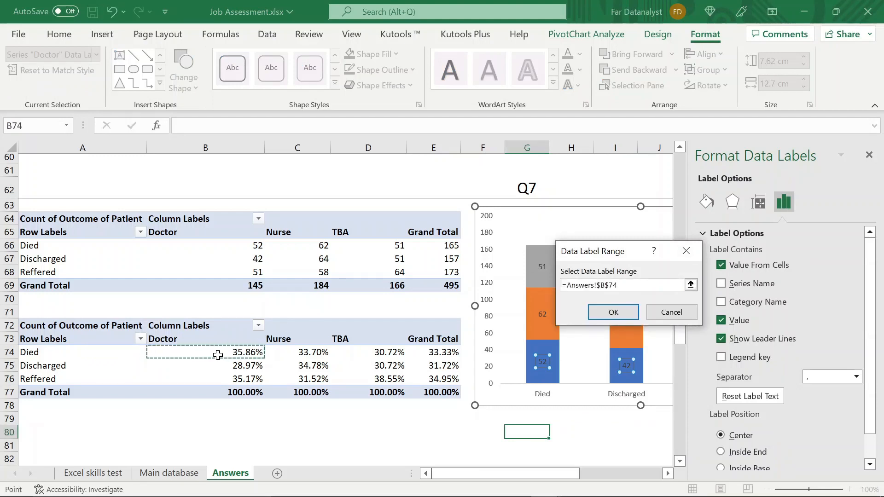
{"action": "key", "text": "shift+Down"}
{"action": "key", "text": "shift+Down"}
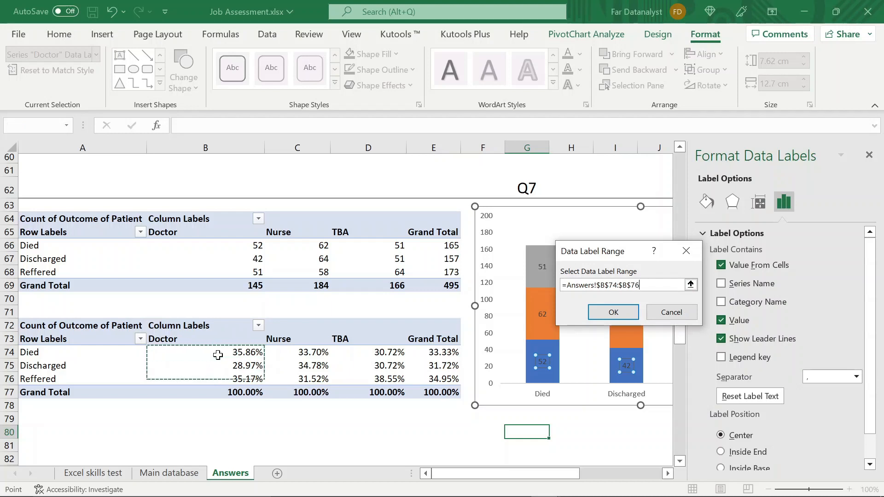
{"action": "key", "text": "Return"}
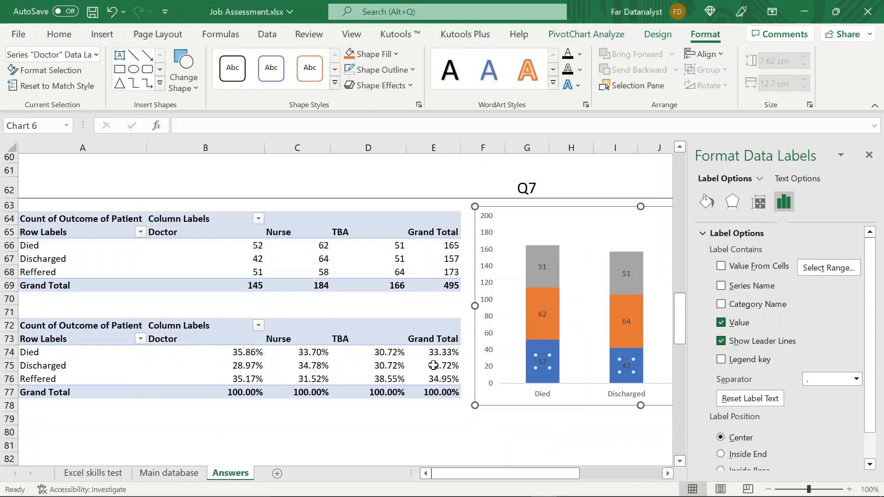
{"action": "left_click", "coordinate": [722, 266]}
{"action": "left_click", "coordinate": [722, 267]}
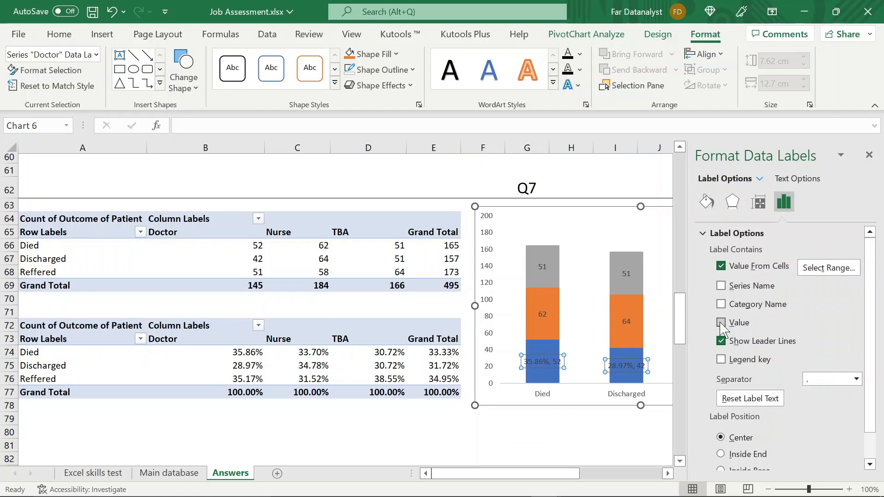
{"action": "left_click", "coordinate": [721, 323]}
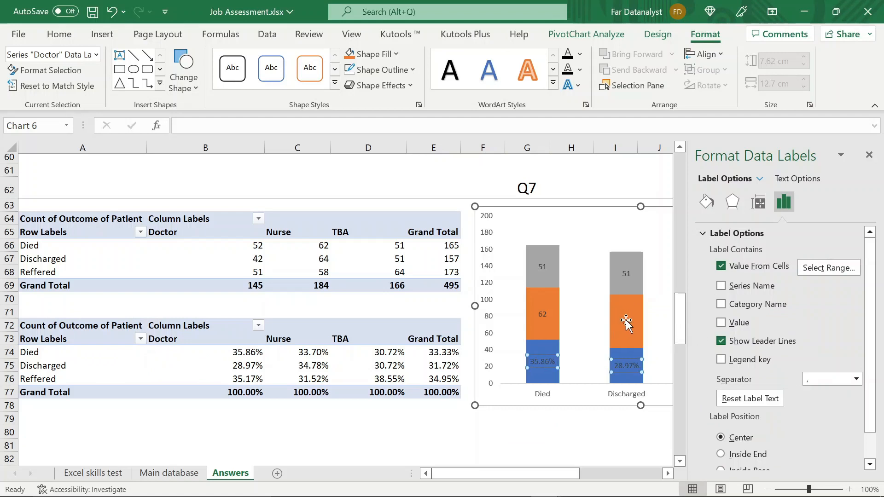
- Label the Nurse series with the percentages from cells C74:C76 instead of its values
{"action": "left_click", "coordinate": [626, 322]}
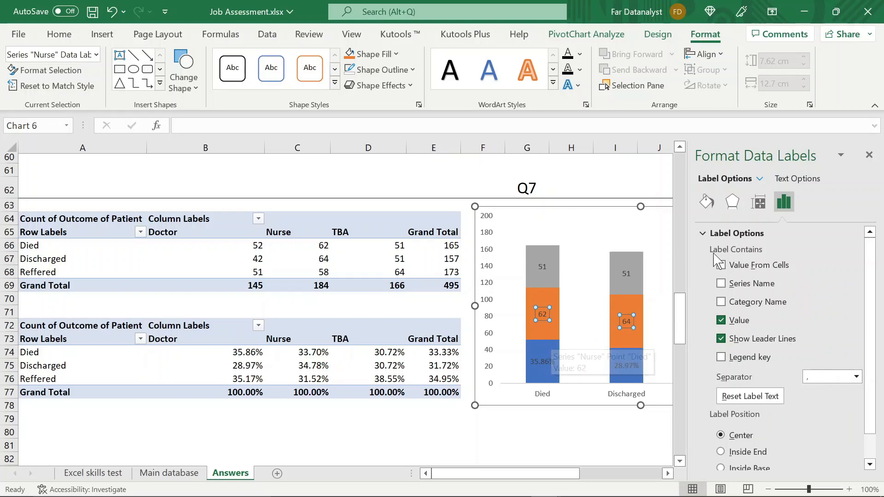
{"action": "left_click", "coordinate": [721, 265]}
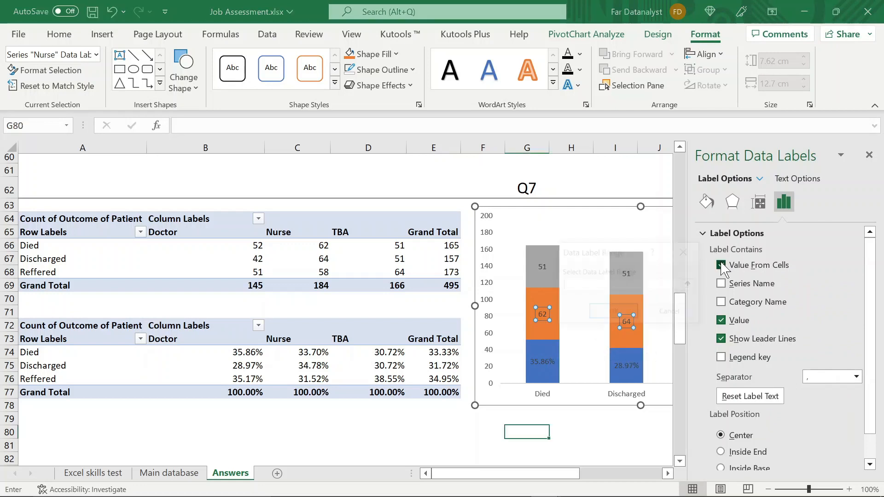
{"action": "left_click", "coordinate": [284, 352]}
{"action": "key", "text": "shift+Down"}
{"action": "key", "text": "shift+Down"}
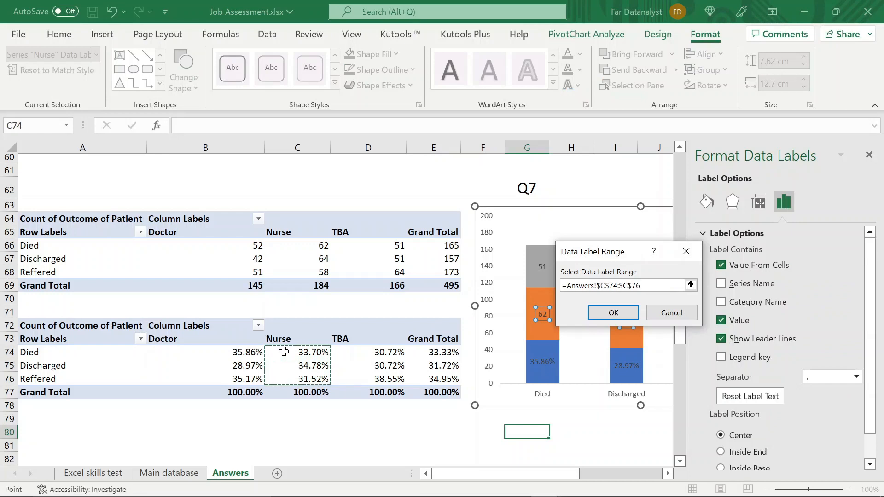
{"action": "key", "text": "Return"}
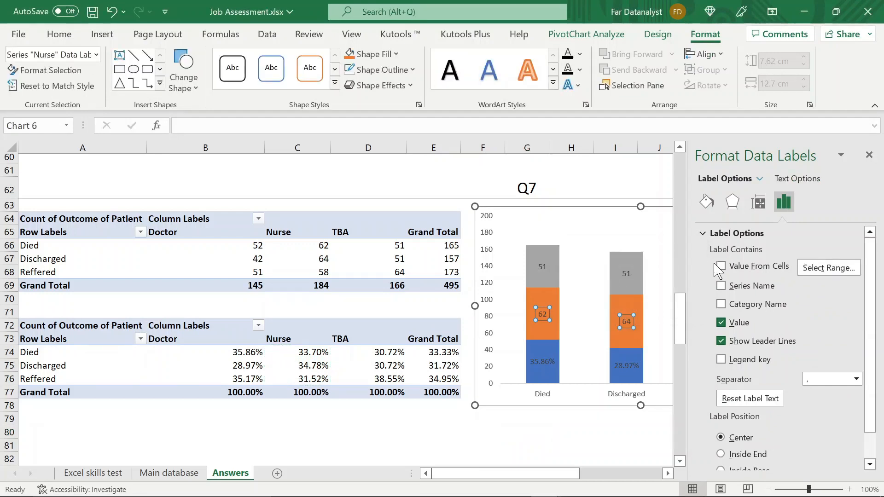
{"action": "left_click", "coordinate": [720, 323]}
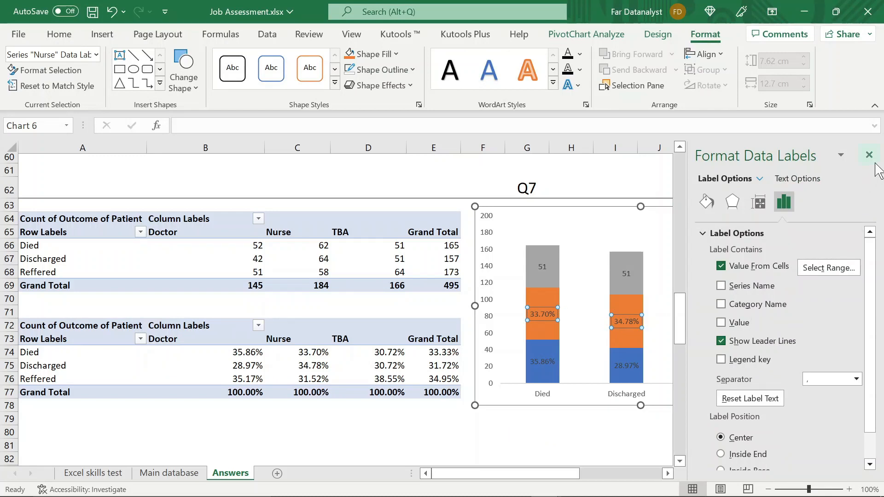
- Label the TBA series with the percentages from cells D74:D76 instead of its values, and close the label formatting options
{"action": "left_click", "coordinate": [537, 266]}
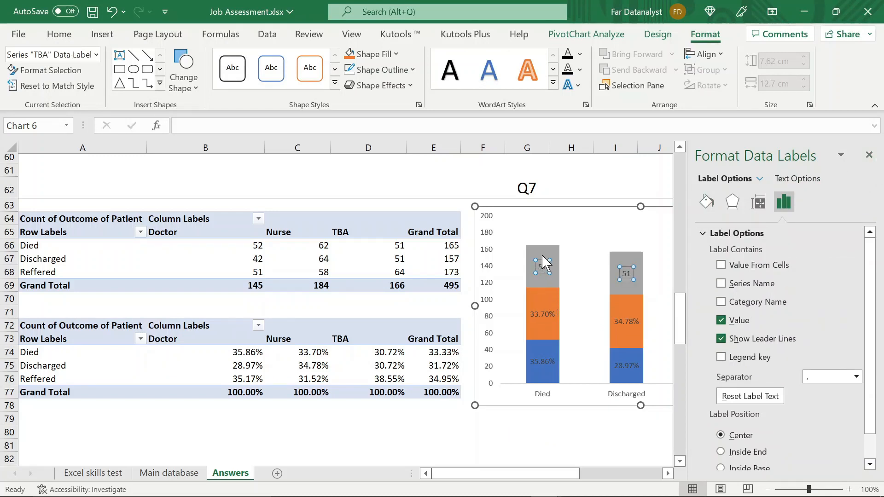
{"action": "left_click", "coordinate": [721, 266]}
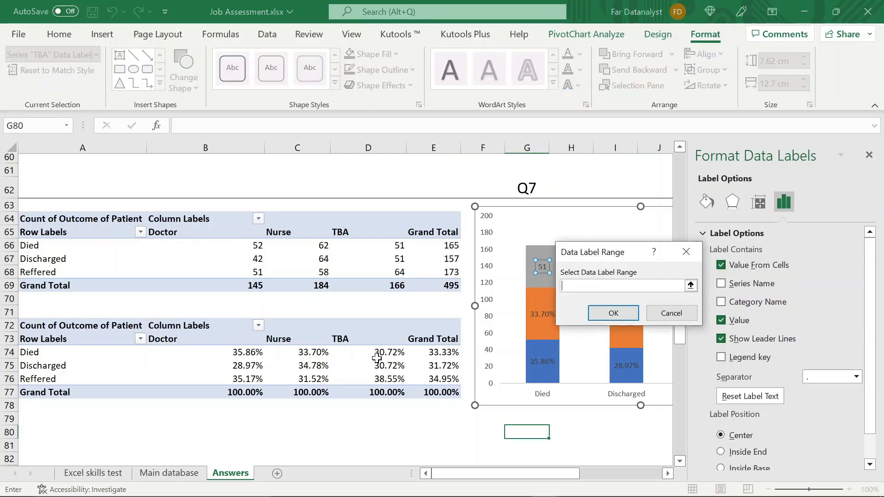
{"action": "left_click_drag", "start_coordinate": [375, 352], "coordinate": [375, 378]}
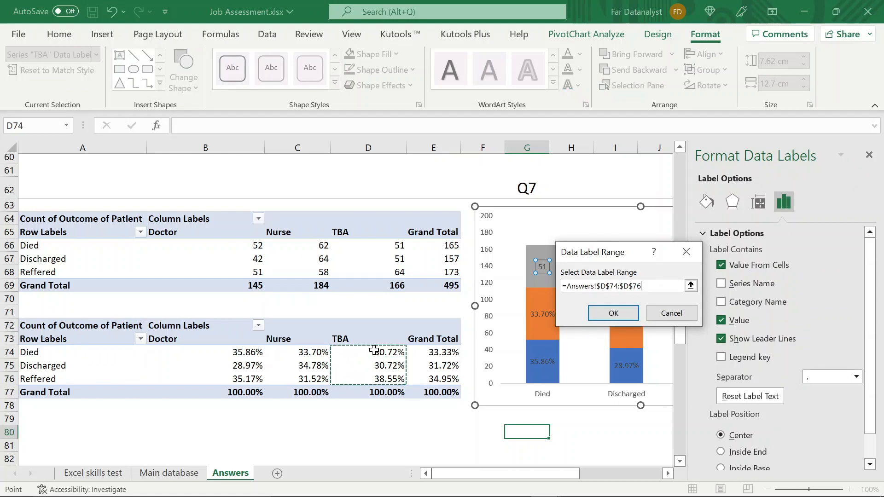
{"action": "key", "text": "Escape"}
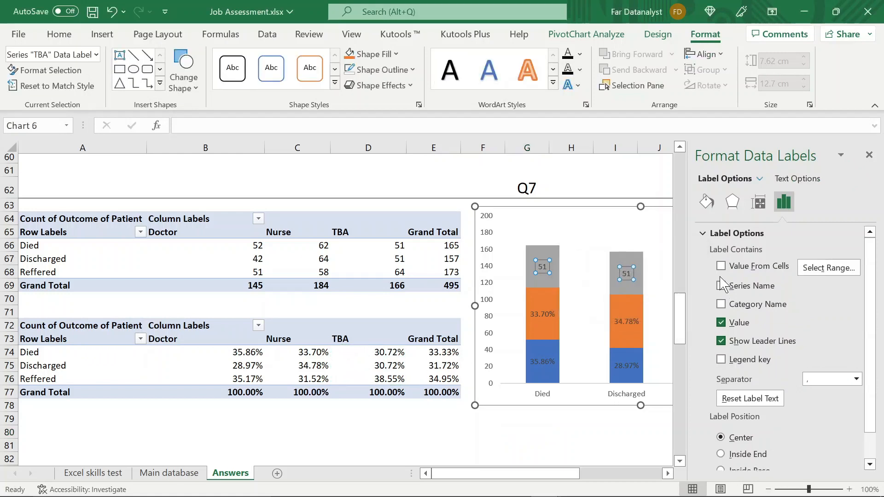
{"action": "left_click", "coordinate": [721, 266]}
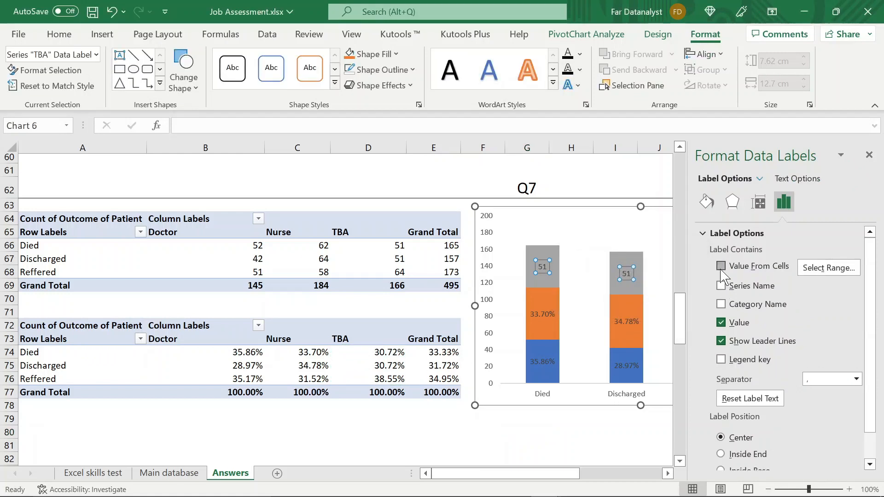
{"action": "left_click", "coordinate": [721, 322]}
{"action": "left_click", "coordinate": [868, 154]}
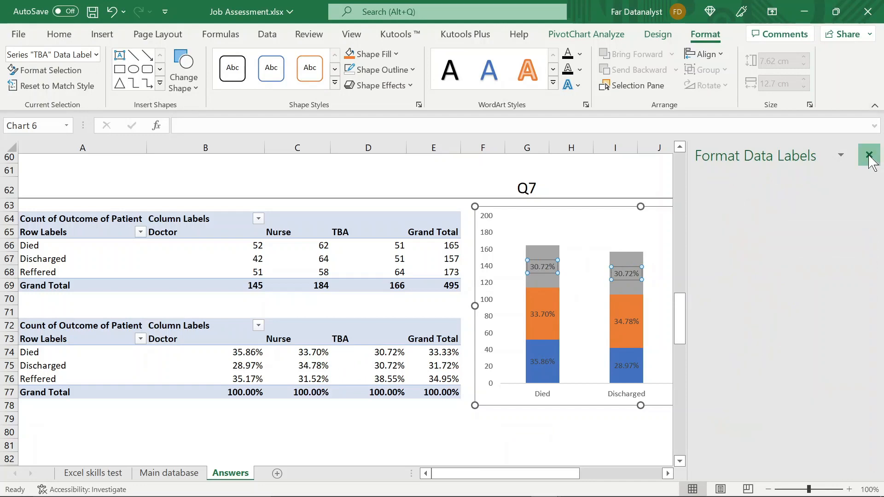
{"action": "left_click", "coordinate": [830, 195]}
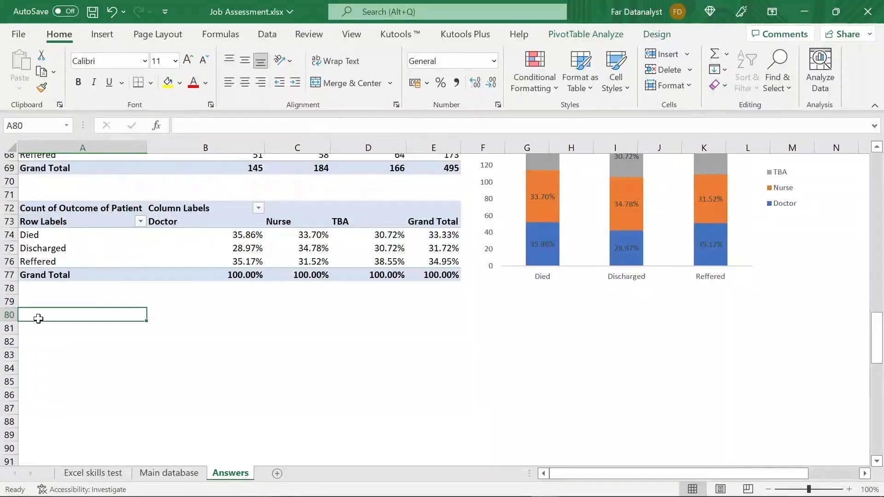
- Merge and center row 80 through column Q with a bottom border, and enter the heading Q8 in it
{"action": "key", "text": "shift+Right"}
{"action": "key", "text": "shift+Right"}
{"action": "key", "text": "shift+Right"}
{"action": "key", "text": "shift+Right"}
{"action": "key", "text": "shift+Right"}
{"action": "key", "text": "shift+Right"}
{"action": "key", "text": "shift+Right"}
{"action": "key", "text": "shift+Right"}
{"action": "key", "text": "shift+Right"}
{"action": "key", "text": "shift+Right"}
{"action": "key", "text": "shift+Right"}
{"action": "key", "text": "shift+Right"}
{"action": "key", "text": "shift+Right"}
{"action": "key", "text": "shift+Right"}
{"action": "key", "text": "shift+Right"}
{"action": "key", "text": "shift+Right"}
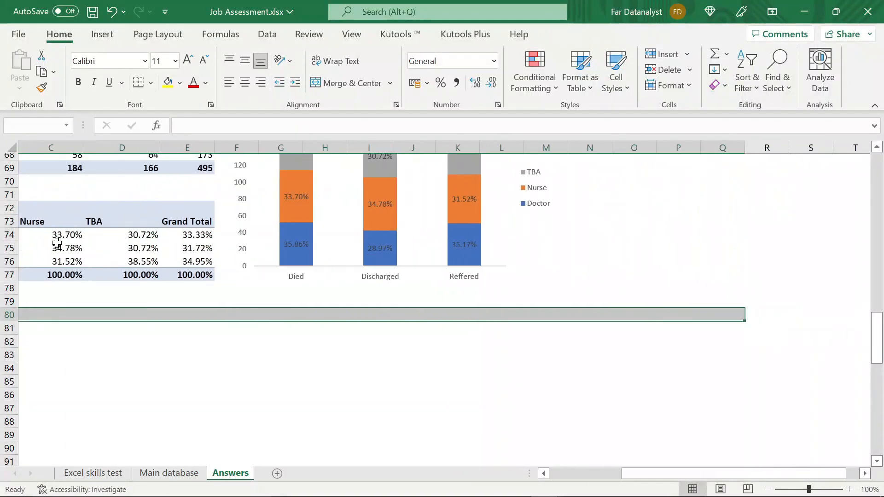
{"action": "left_click", "coordinate": [349, 84]}
{"action": "type", "text": "Q8"}
{"action": "left_click", "coordinate": [299, 321]}
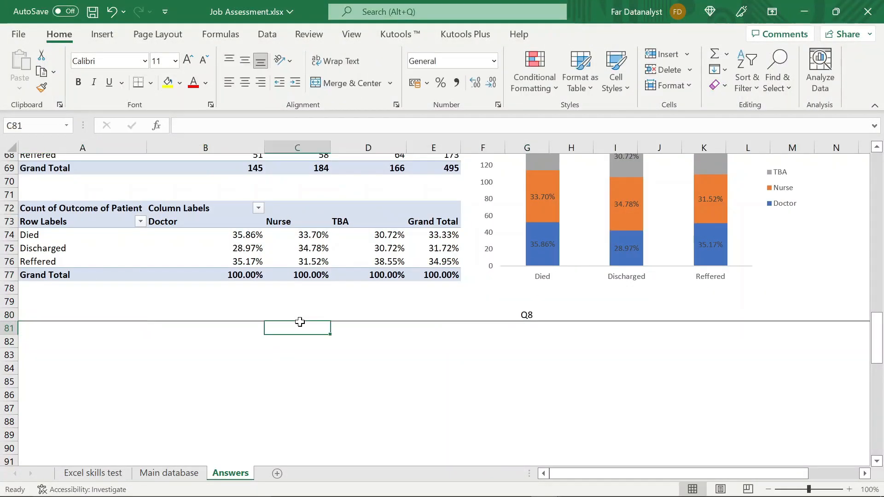
- Set the font size of the Q8 heading in row 80 to 18
{"action": "left_click", "coordinate": [298, 316]}
{"action": "left_click", "coordinate": [162, 61]}
{"action": "type", "text": "18"}
{"action": "key", "text": "Return"}
- Copy the percentage pivot table in A72:E77 and paste the copy at cell A83 under the Q8 heading
{"action": "left_click", "coordinate": [47, 204]}
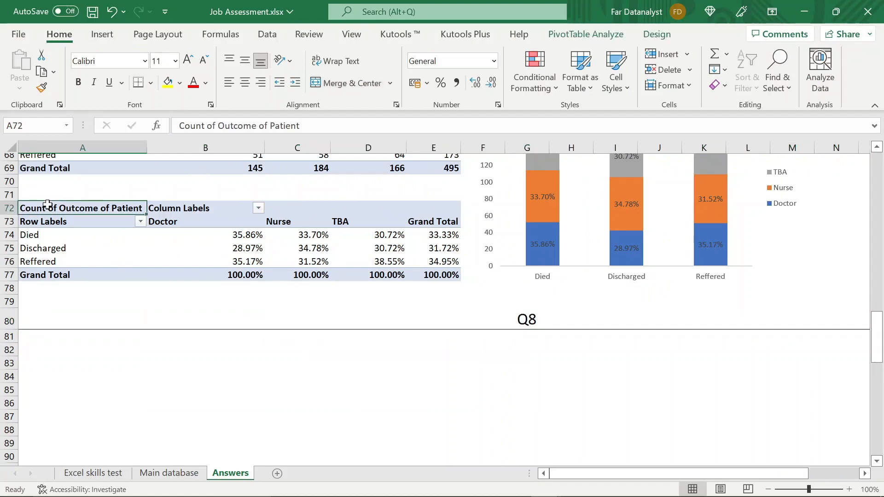
{"action": "key", "text": "shift+Right"}
{"action": "key", "text": "shift+Right"}
{"action": "key", "text": "shift+Right"}
{"action": "key", "text": "shift+Right"}
{"action": "key", "text": "shift+Down"}
{"action": "key", "text": "shift+Down"}
{"action": "key", "text": "shift+Down"}
{"action": "key", "text": "shift+Down"}
{"action": "key", "text": "shift+Down"}
{"action": "key", "text": "shift+Down"}
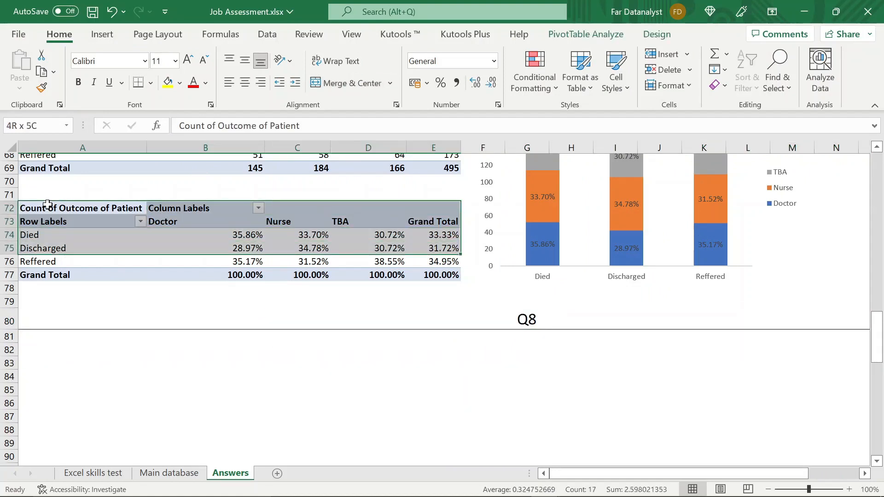
{"action": "key", "text": "shift+Up"}
{"action": "key", "text": "ctrl+c"}
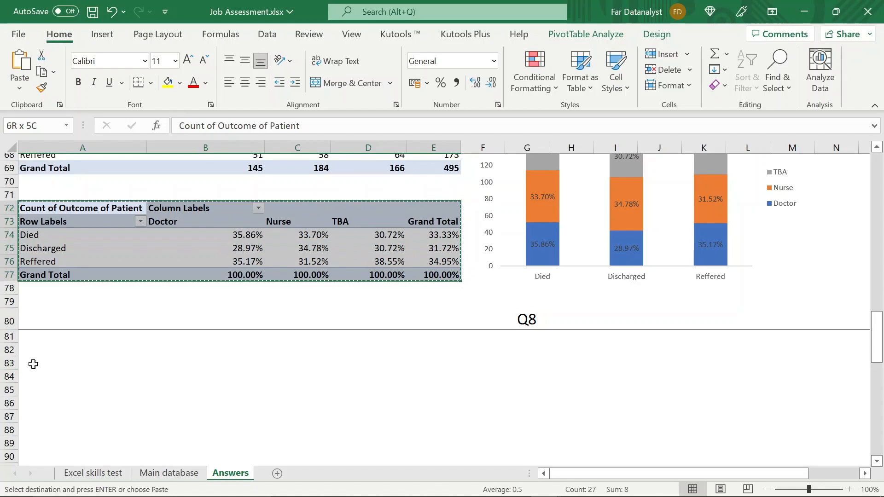
{"action": "left_click", "coordinate": [33, 364]}
{"action": "key", "text": "ctrl+v"}
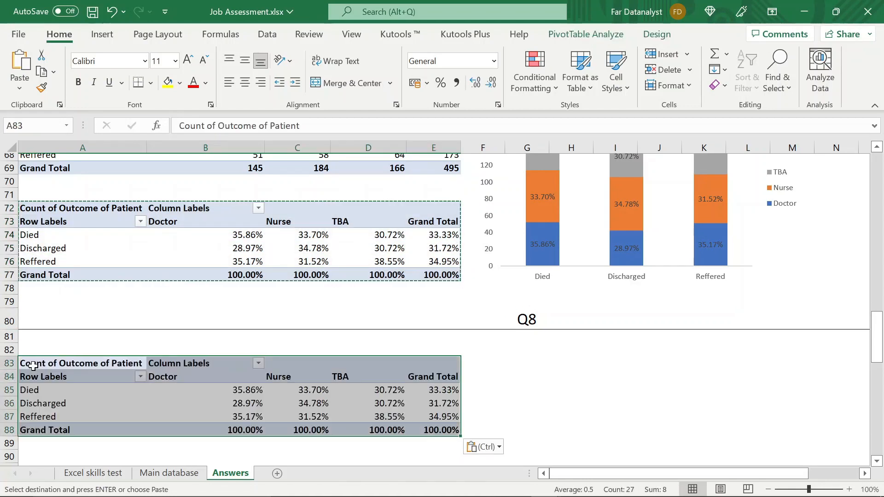
- Show the field list for the pasted pivot table at A83 and remove all of its row, column and value fields
{"action": "left_click", "coordinate": [114, 392]}
{"action": "left_click", "coordinate": [585, 34]}
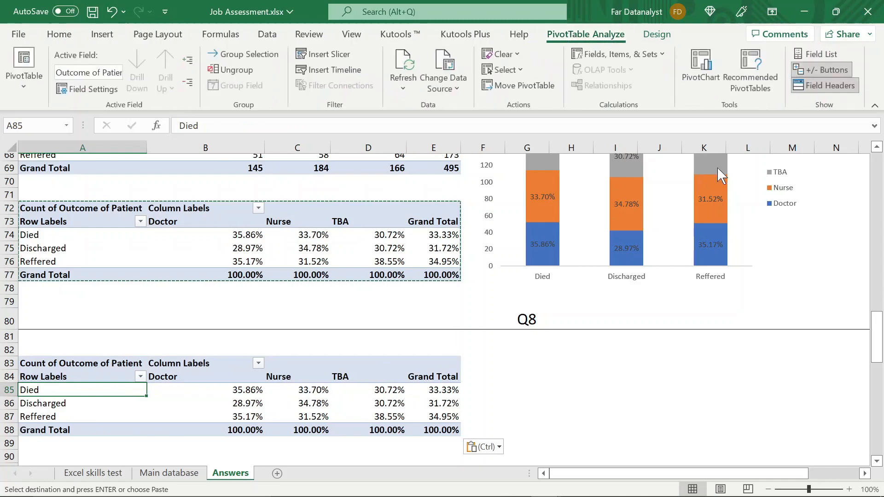
{"action": "left_click", "coordinate": [817, 54]}
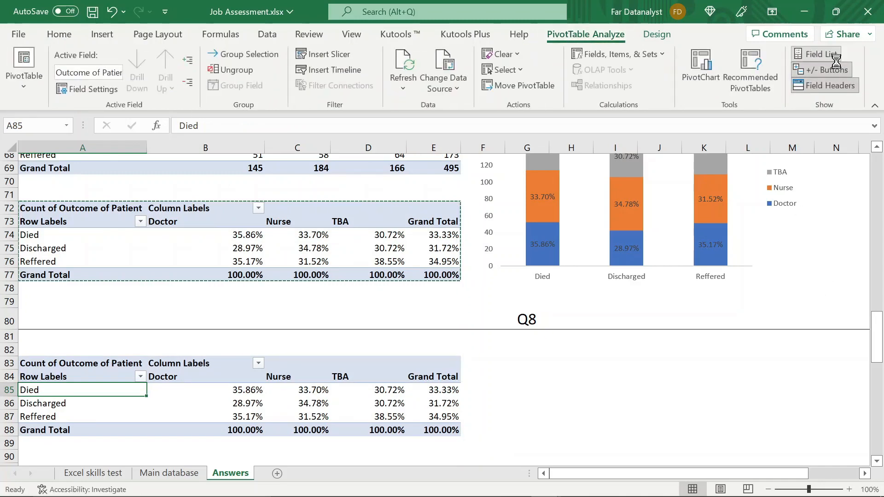
{"action": "mouse_move", "coordinate": [795, 377]}
{"action": "left_mouse_down"}
{"action": "mouse_move", "coordinate": [608, 415]}
{"action": "mouse_move", "coordinate": [582, 402]}
{"action": "left_mouse_up"}
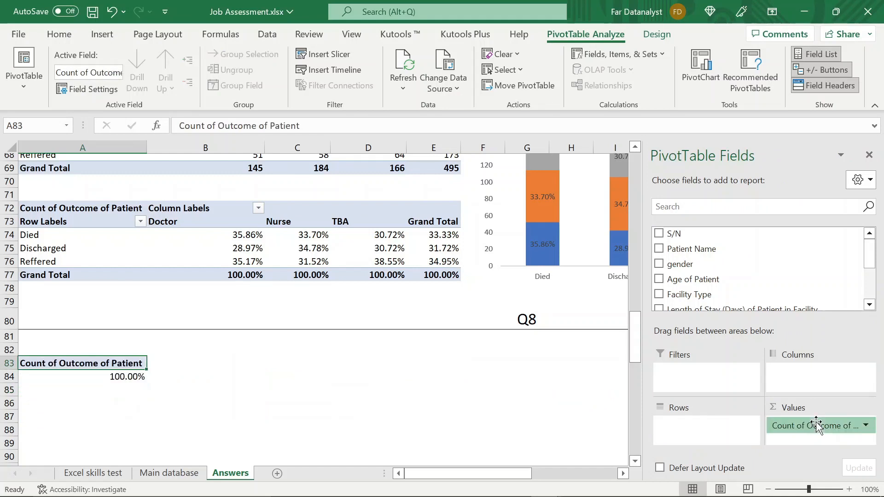
{"action": "left_click_drag", "start_coordinate": [815, 420], "coordinate": [583, 395]}
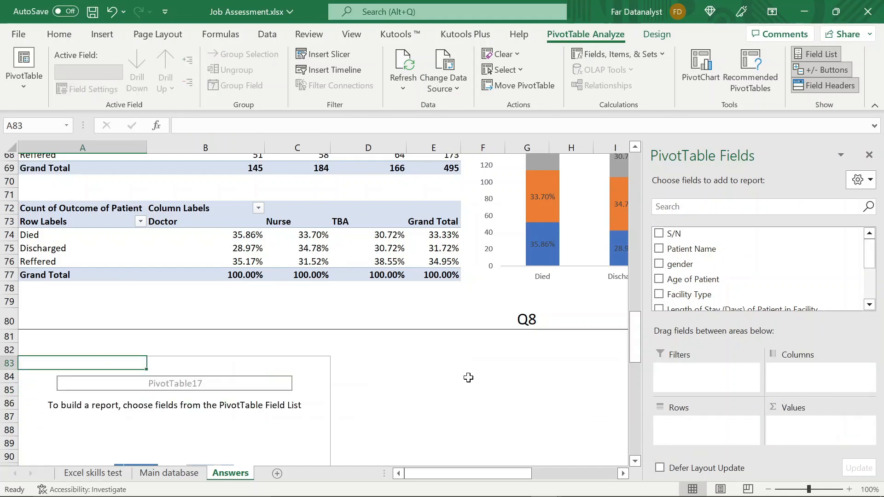
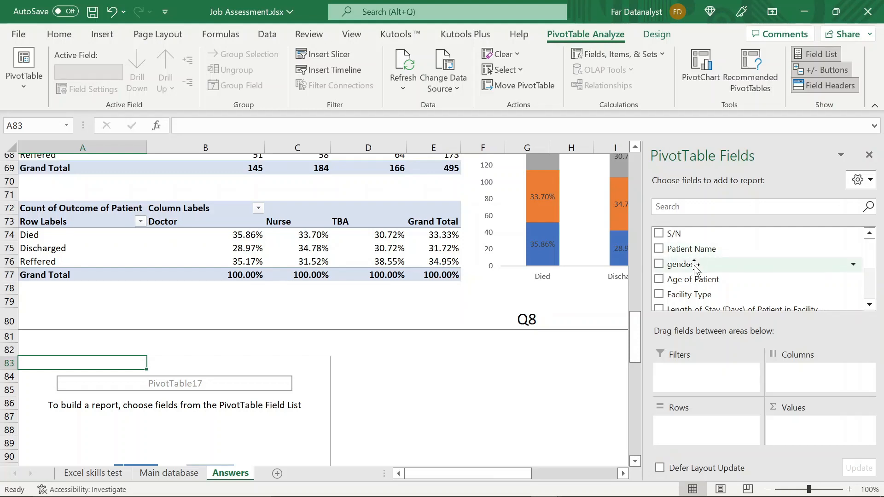
- Add Age of Patient as the row field and gender as the report filter of the pivot table at A83
{"action": "left_click_drag", "start_coordinate": [680, 263], "coordinate": [683, 433]}
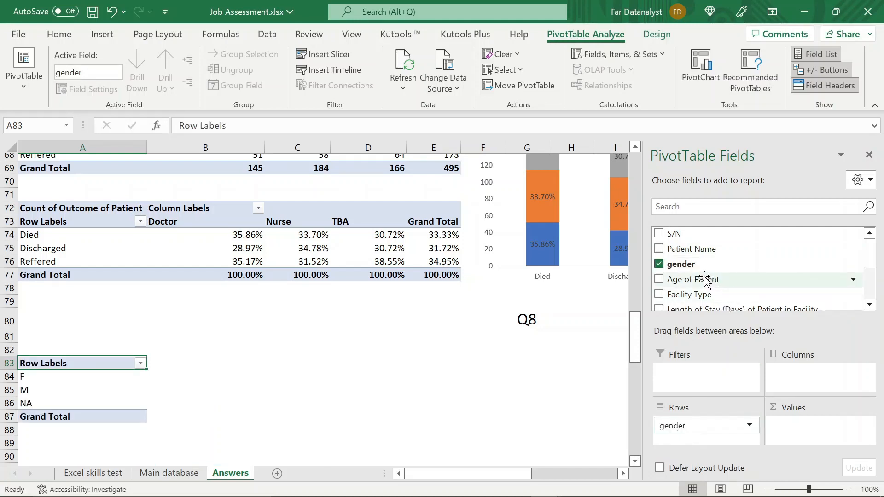
{"action": "scroll", "coordinate": [711, 279], "scroll_direction": "down", "scroll_amount": 1}
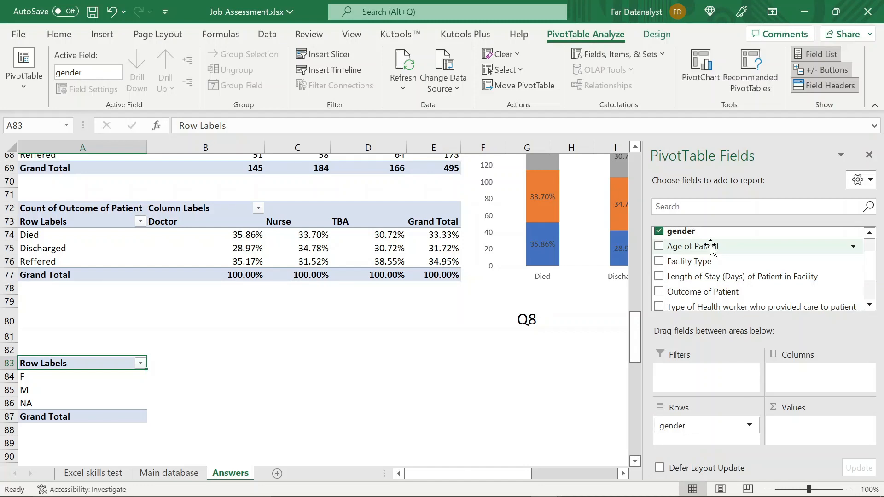
{"action": "left_click_drag", "start_coordinate": [711, 247], "coordinate": [700, 436]}
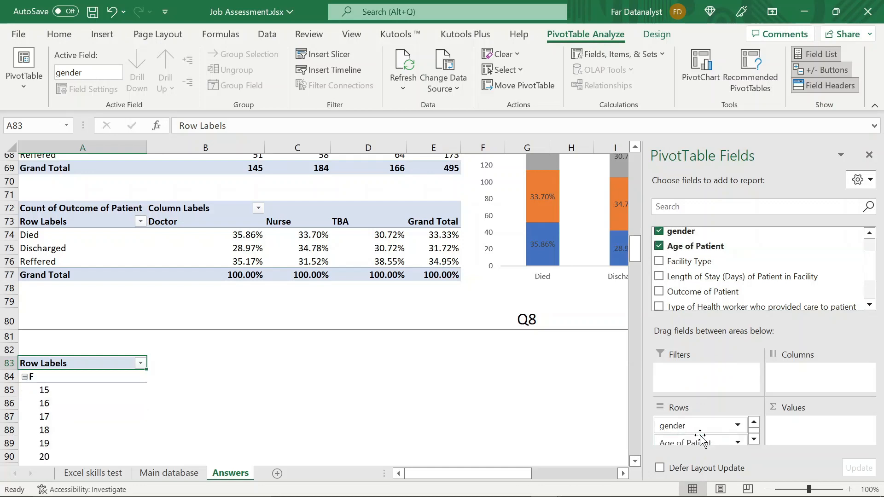
{"action": "scroll", "coordinate": [504, 400], "scroll_direction": "down", "scroll_amount": 4}
{"action": "scroll", "coordinate": [504, 400], "scroll_direction": "up", "scroll_amount": 1}
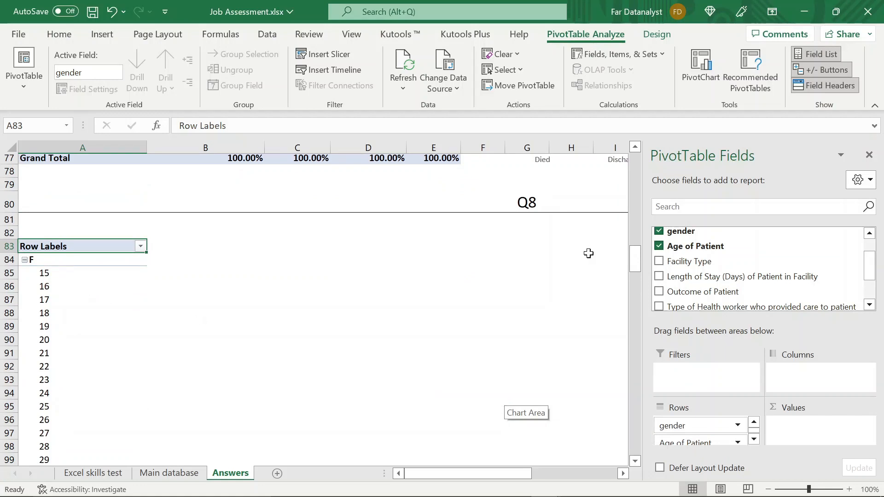
{"action": "scroll", "coordinate": [728, 249], "scroll_direction": "up", "scroll_amount": 1}
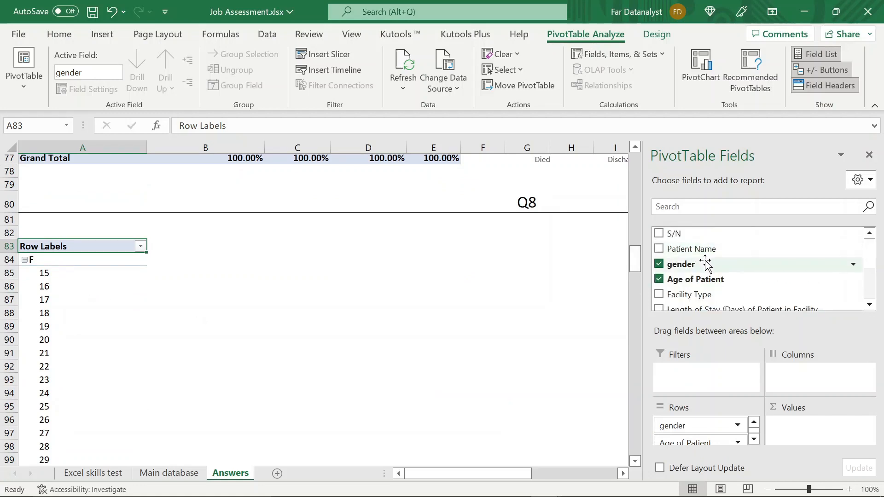
{"action": "left_click_drag", "start_coordinate": [706, 264], "coordinate": [692, 376]}
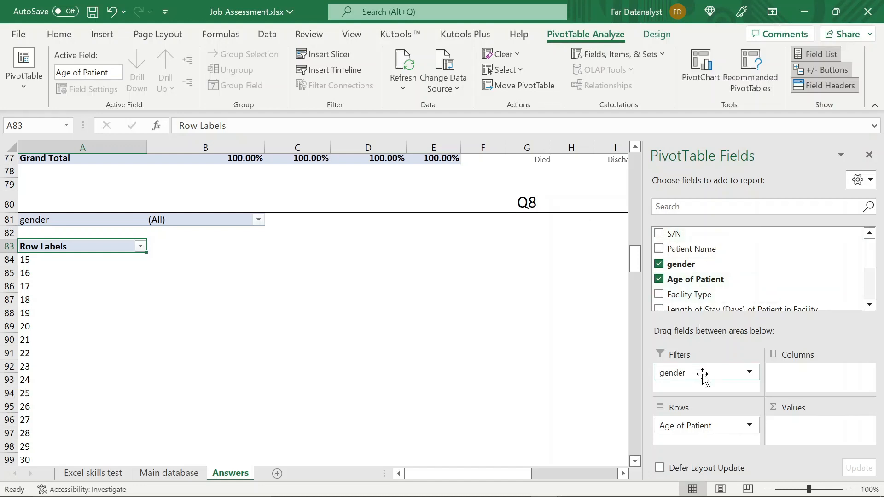
- Filter the Q8 pivot table's gender field to show only M
{"action": "left_click", "coordinate": [258, 220]}
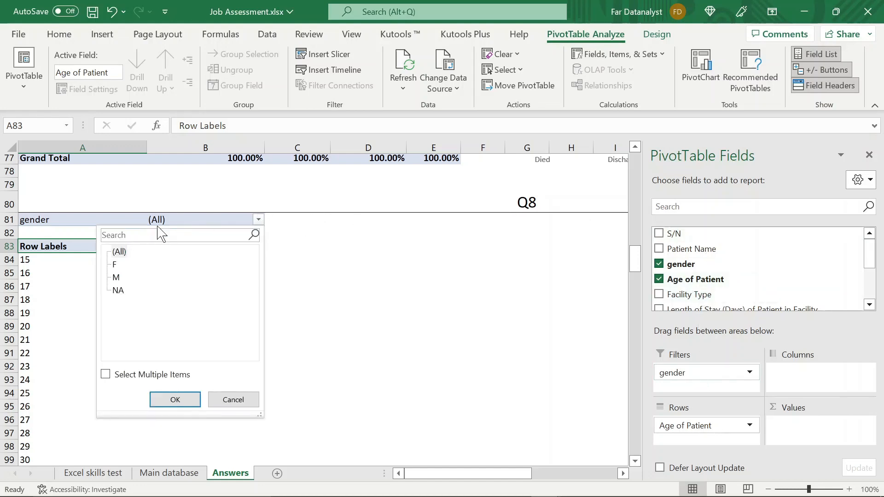
{"action": "left_click", "coordinate": [105, 375]}
{"action": "left_click", "coordinate": [116, 253]}
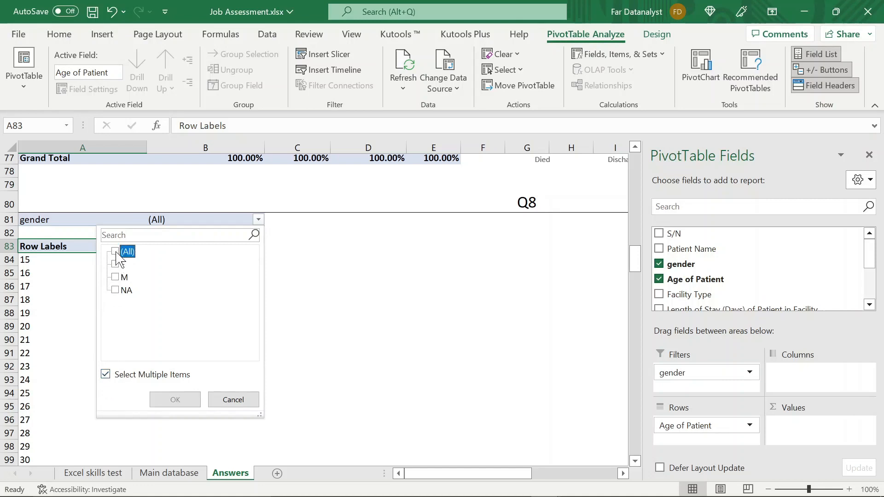
{"action": "left_click", "coordinate": [116, 277]}
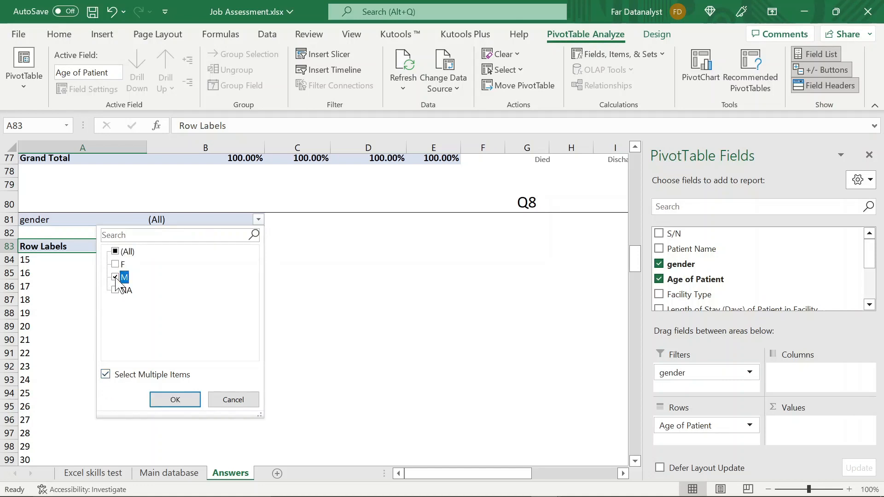
{"action": "key", "text": "Return"}
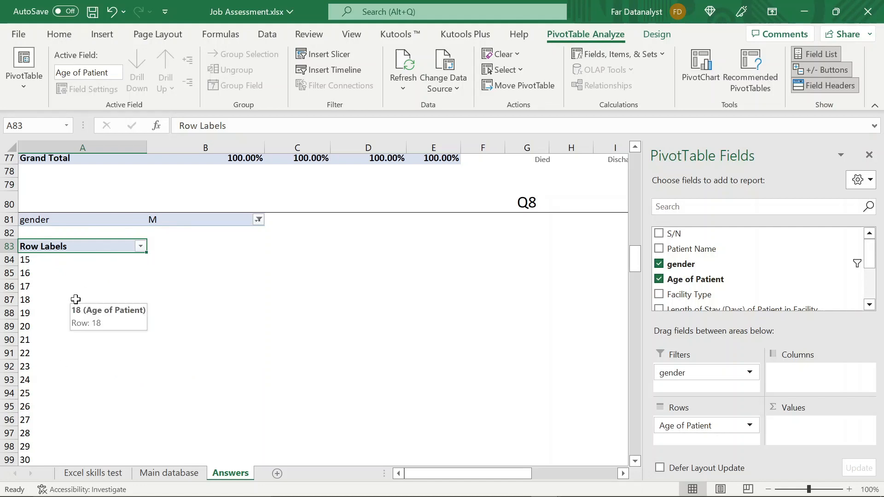
- Group the ages 15 to 17 in the row labels of the Q8 pivot table
{"action": "left_click", "coordinate": [41, 259]}
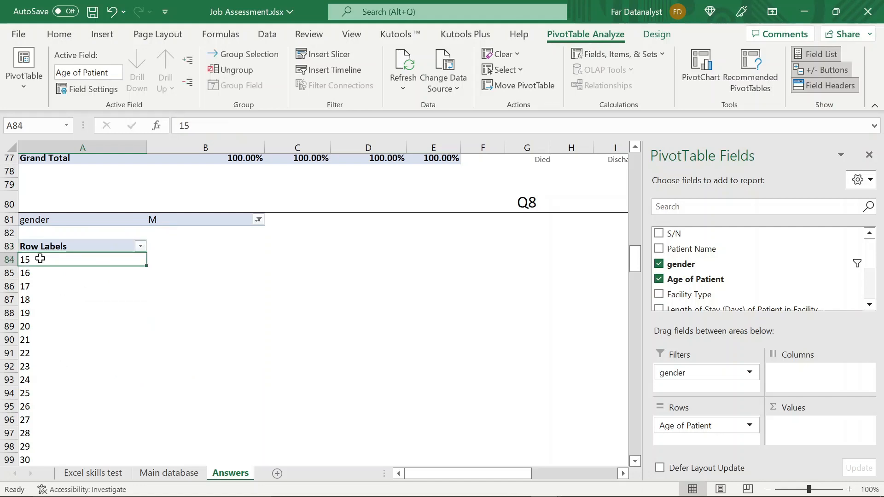
{"action": "key", "text": "shift+Down"}
{"action": "key", "text": "shift+Down"}
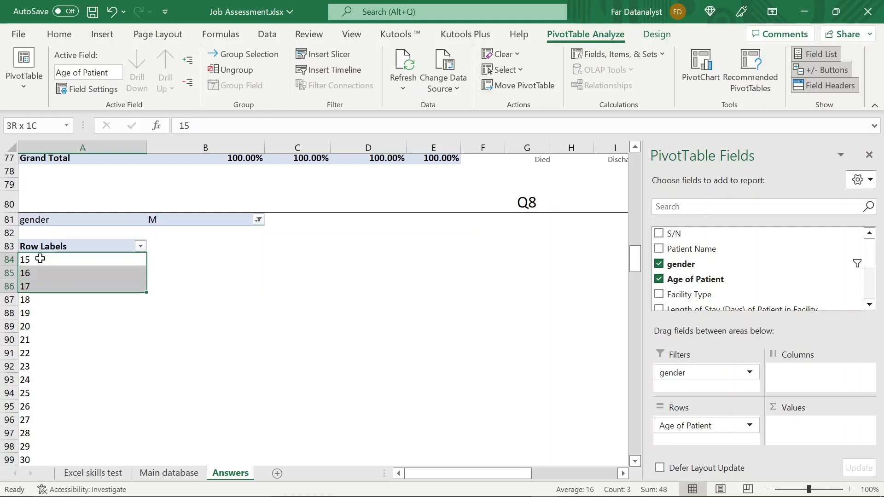
{"action": "right_click", "coordinate": [40, 259]}
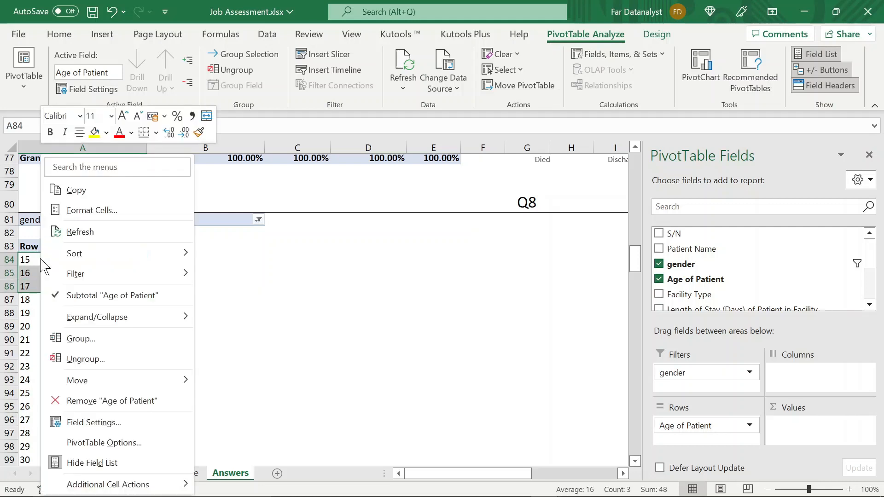
{"action": "left_click", "coordinate": [113, 334]}
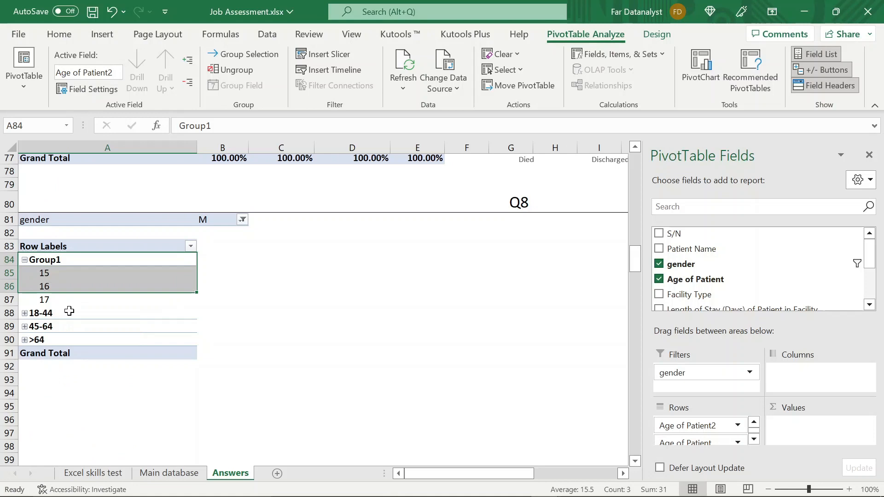
- Rename the new age group in A84 to <18 and collapse it
{"action": "left_click", "coordinate": [69, 262]}
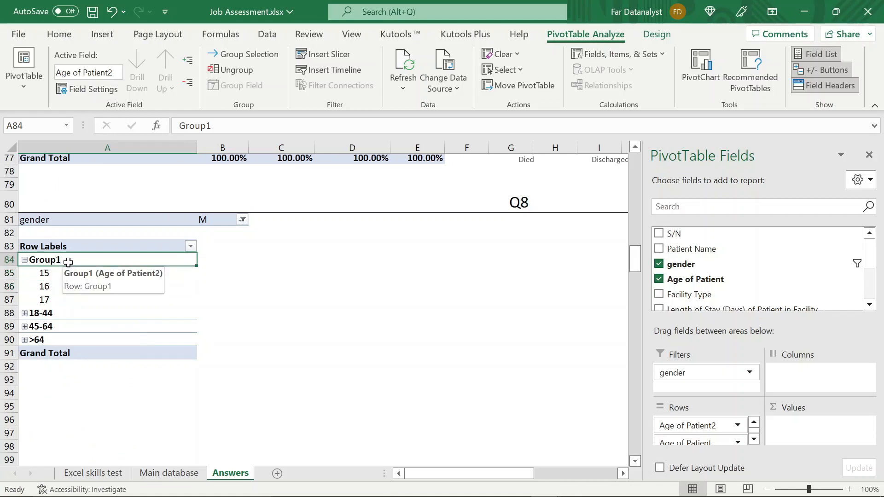
{"action": "type", "text": "<"}
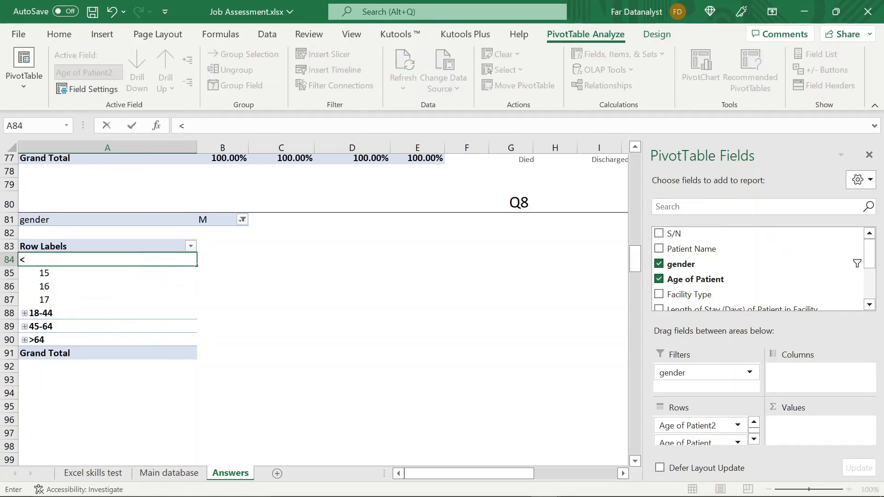
{"action": "type", "text": "18"}
{"action": "key", "text": "Return"}
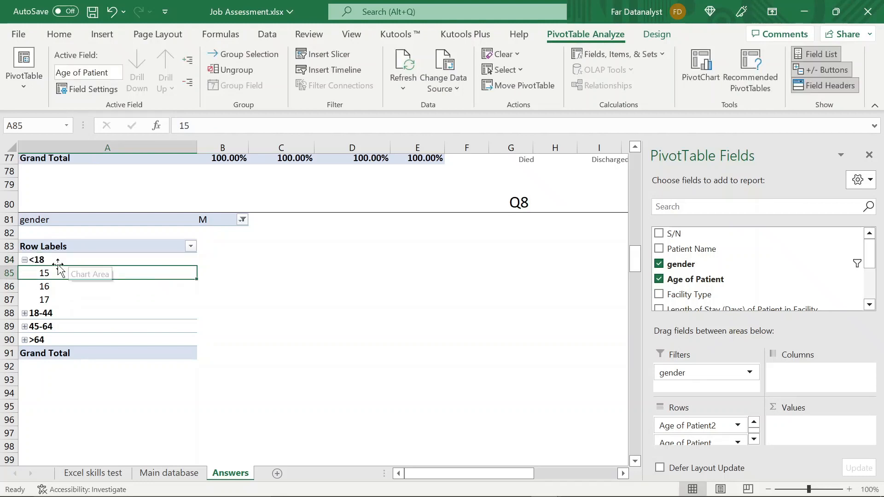
{"action": "left_click", "coordinate": [24, 260]}
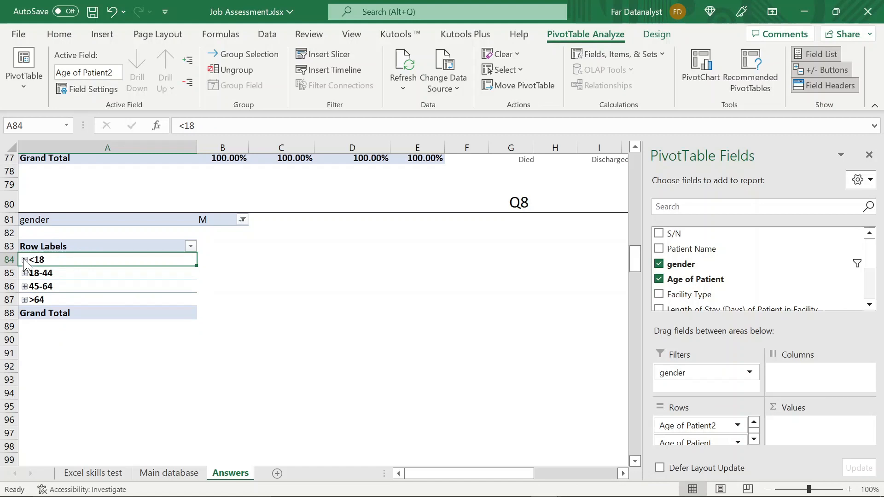
- Add Age of Patient as a value field summarized by Count, and fit column B's width to its contents
{"action": "left_click_drag", "start_coordinate": [696, 279], "coordinate": [813, 431]}
{"action": "left_click", "coordinate": [216, 246]}
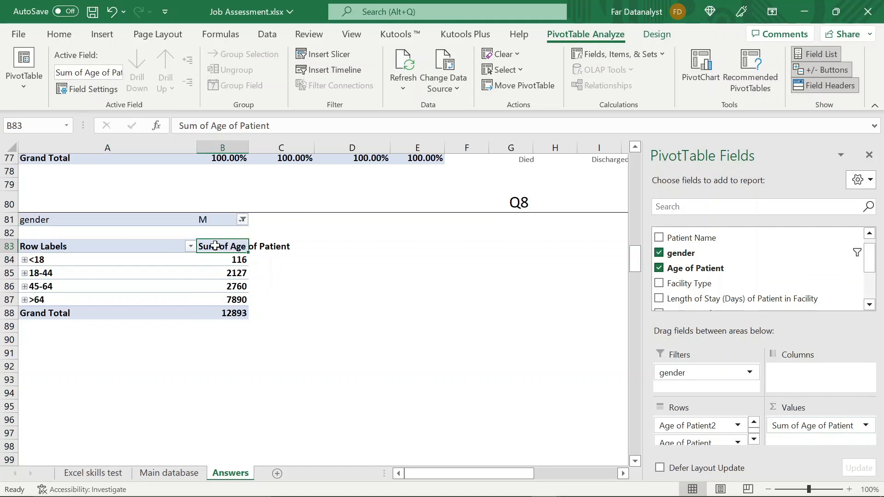
{"action": "right_click", "coordinate": [216, 246]}
{"action": "mouse_move", "coordinate": [292, 381]}
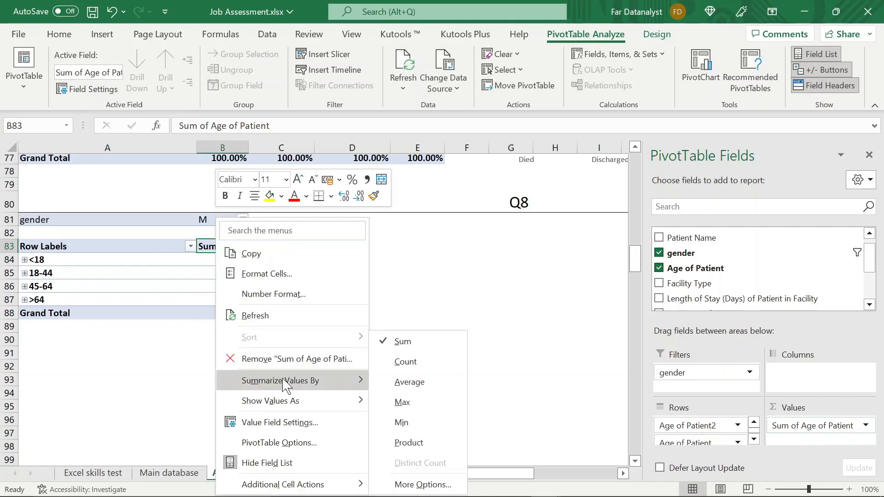
{"action": "left_click", "coordinate": [374, 362]}
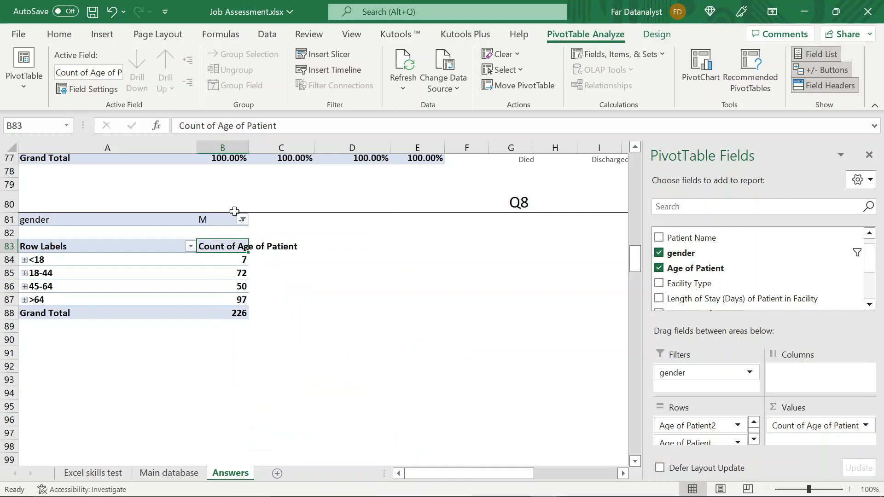
{"action": "double_click", "coordinate": [249, 147]}
{"action": "left_click", "coordinate": [285, 286]}
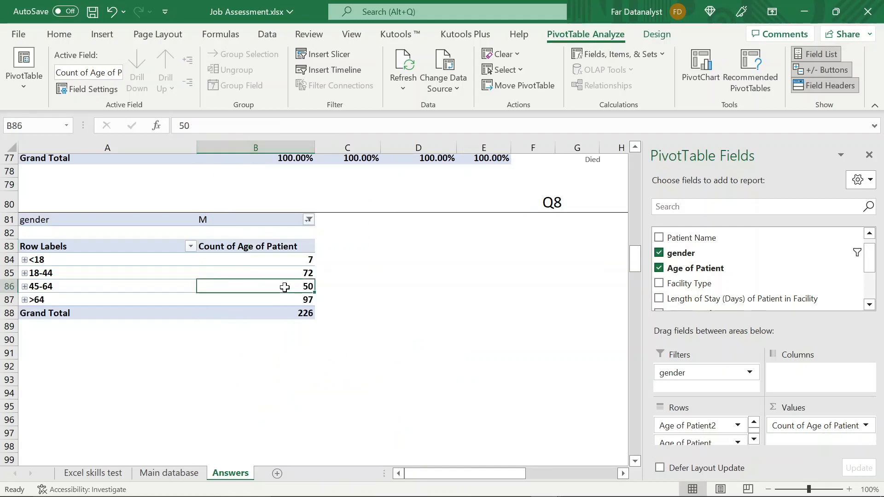
{"action": "left_click", "coordinate": [275, 315]}
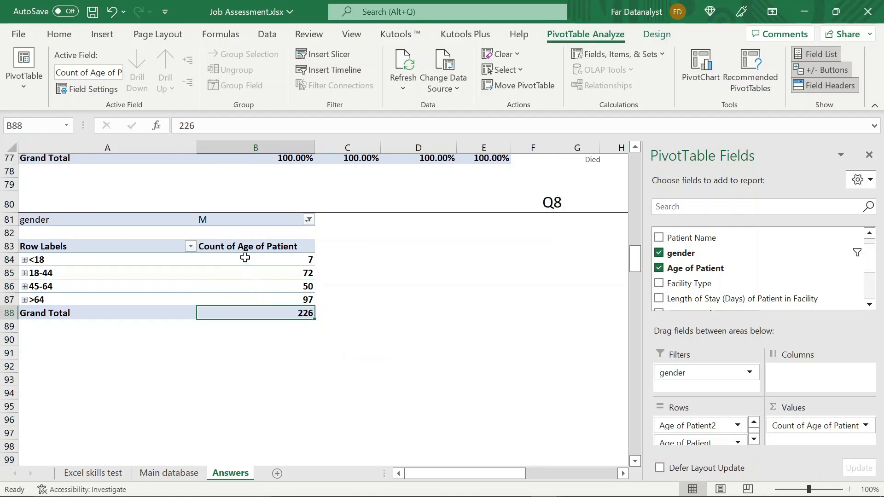
{"action": "left_click", "coordinate": [245, 258]}
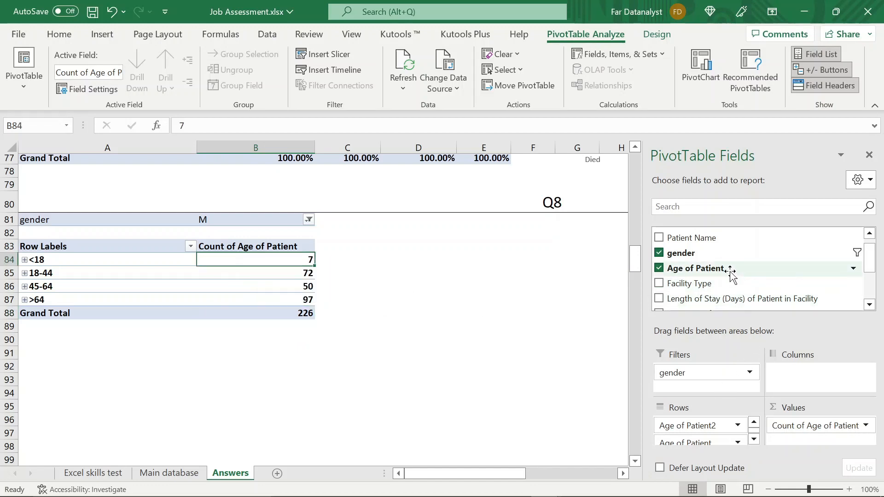
- Add Age of Patient as a second value field of the Q8 pivot table and summarize it by Count
{"action": "left_click_drag", "start_coordinate": [731, 269], "coordinate": [812, 445]}
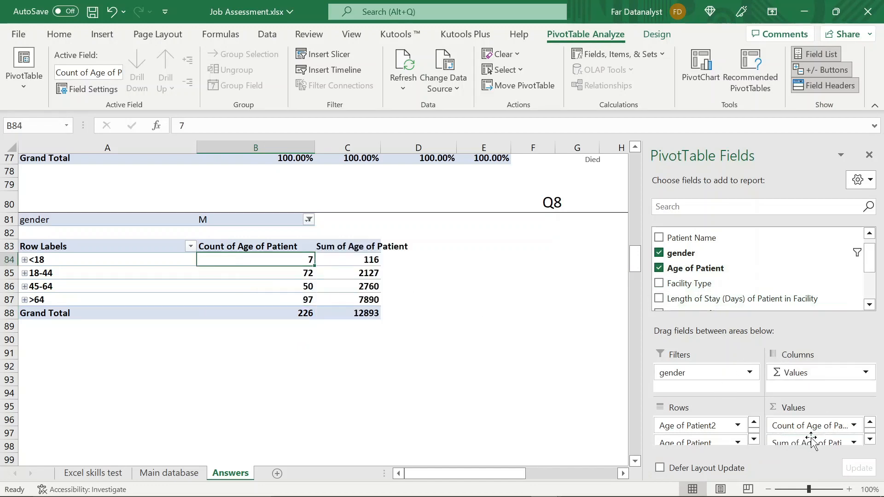
{"action": "left_click", "coordinate": [359, 259]}
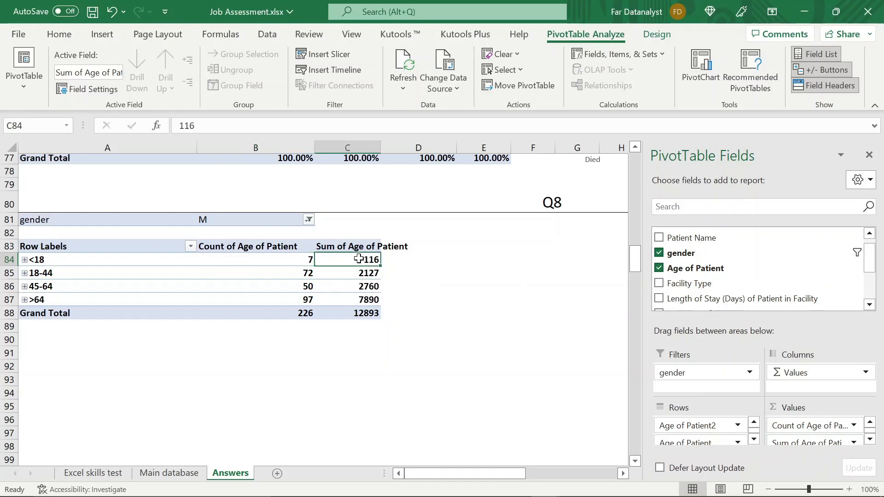
{"action": "right_click", "coordinate": [359, 258]}
{"action": "mouse_move", "coordinate": [422, 358]}
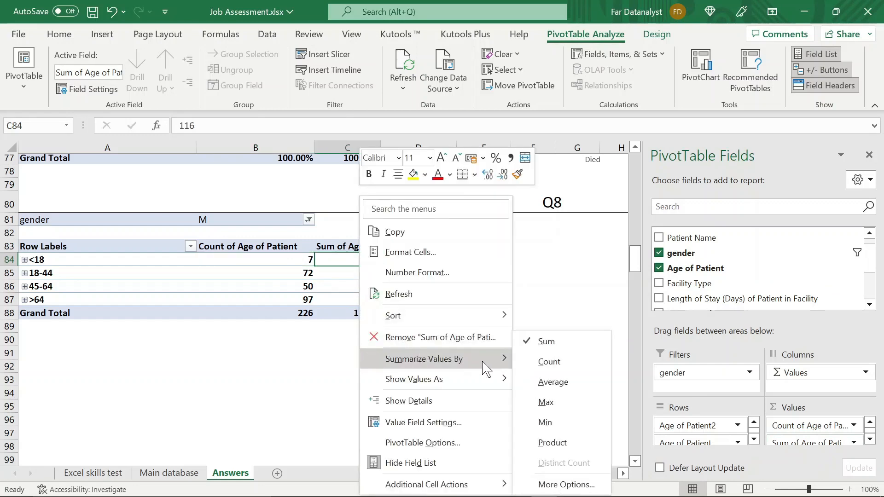
{"action": "left_click", "coordinate": [530, 362]}
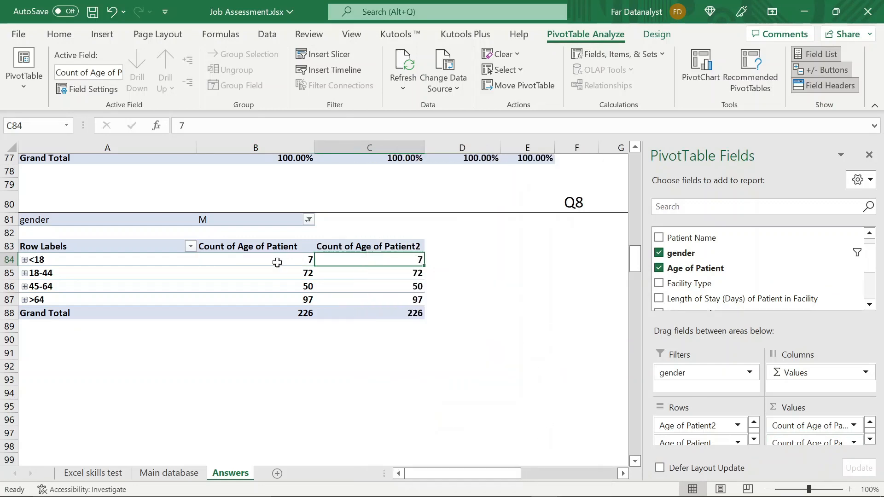
- Rename the value column headings in B83 and C83 to Frequency and Percentage
{"action": "left_click", "coordinate": [277, 245]}
{"action": "type", "text": "F"}
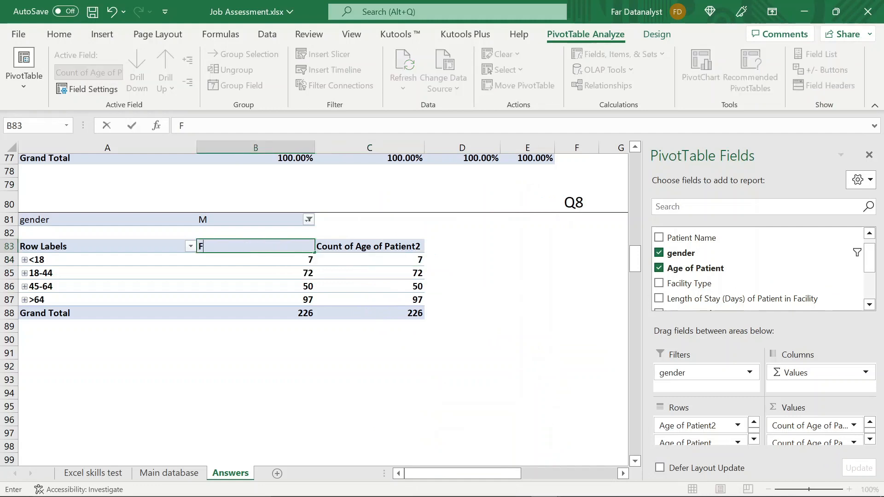
{"action": "type", "text": "requency"}
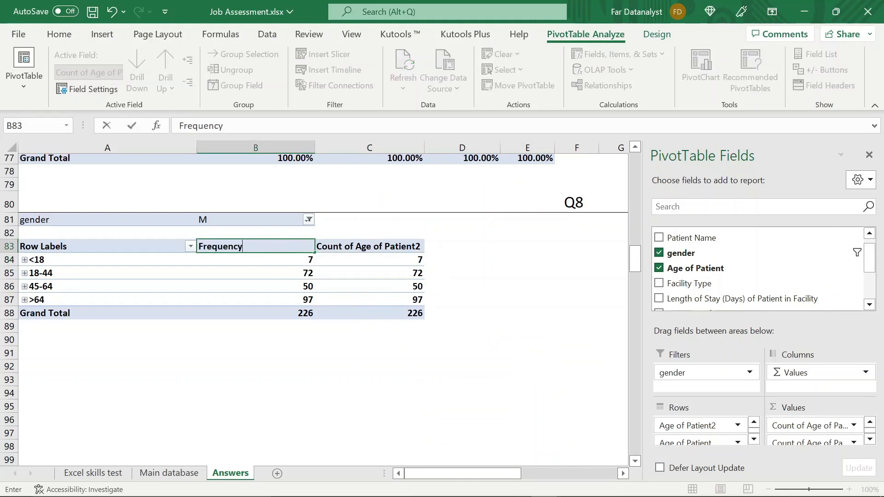
{"action": "key", "text": "Return"}
{"action": "left_click", "coordinate": [350, 249]}
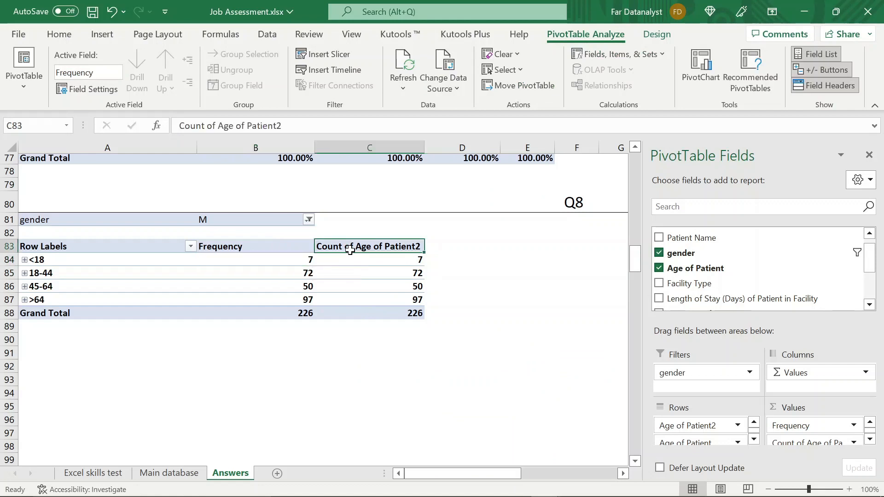
{"action": "type", "text": "Perce"}
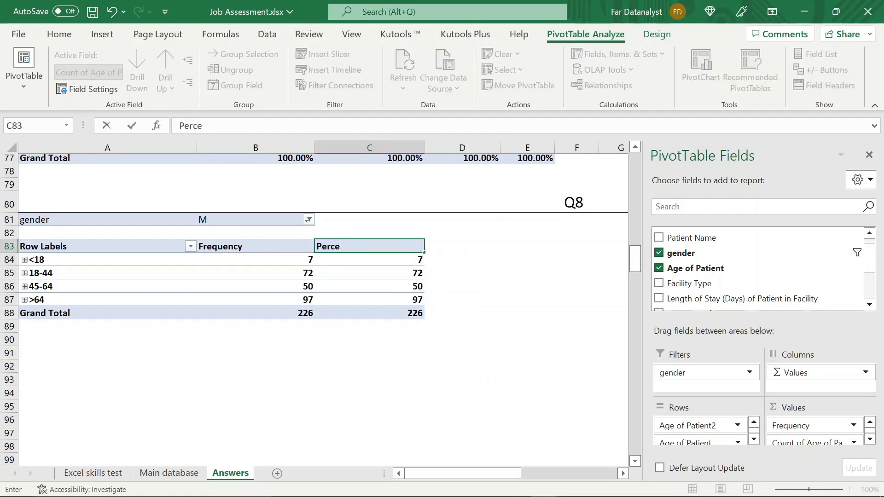
{"action": "type", "text": "ntage"}
{"action": "left_click", "coordinate": [217, 479]}
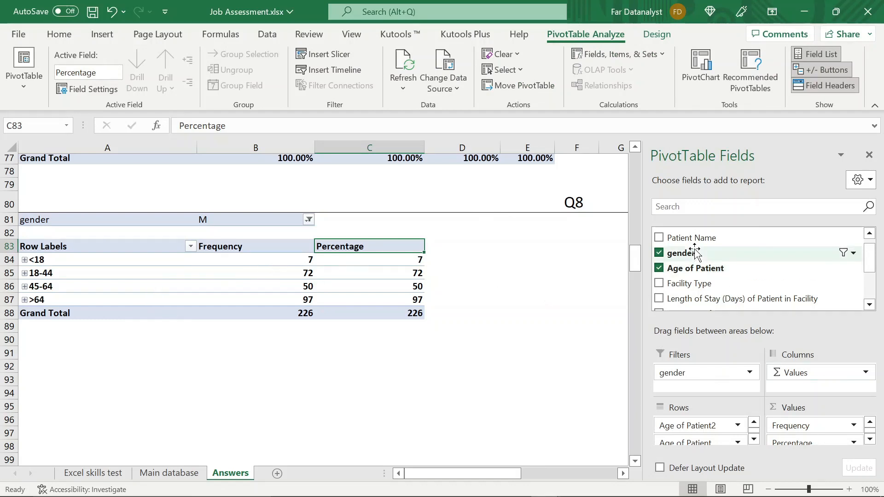
- Add Outcome of Patient as a column field of the Q8 pivot table, ahead of the values
{"action": "scroll", "coordinate": [695, 252], "scroll_direction": "up", "scroll_amount": 1}
{"action": "scroll", "coordinate": [695, 252], "scroll_direction": "down", "scroll_amount": 3}
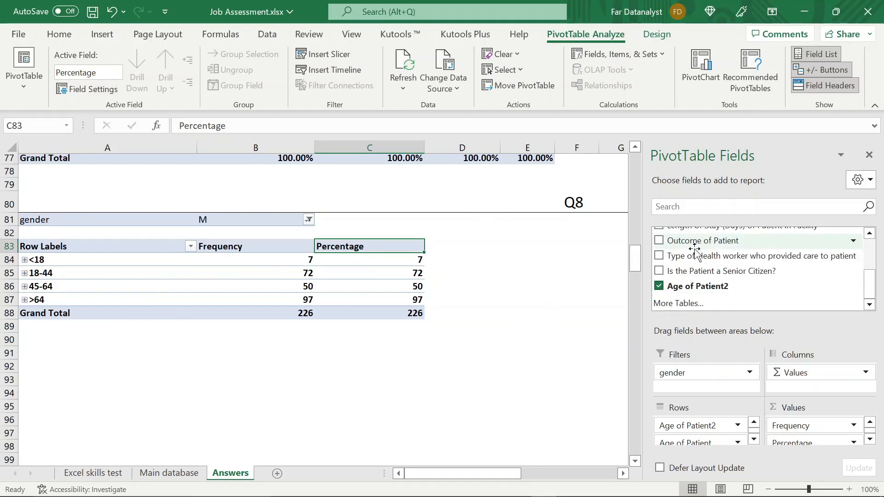
{"action": "mouse_move", "coordinate": [694, 250]}
{"action": "left_mouse_down"}
{"action": "mouse_move", "coordinate": [813, 378]}
{"action": "mouse_move", "coordinate": [800, 369]}
{"action": "left_mouse_up"}
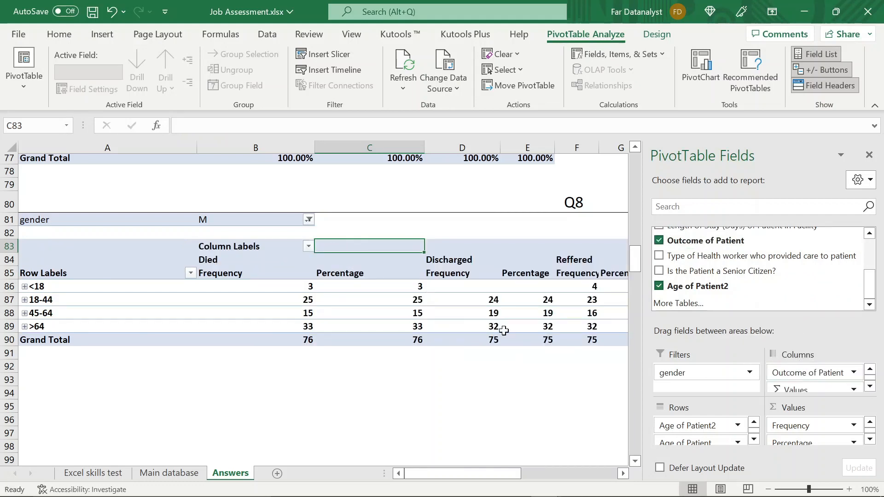
- Fit column I's width to the Total Percentage heading of the Q8 pivot table
{"action": "scroll", "coordinate": [503, 330], "scroll_direction": "right", "scroll_amount": 2}
{"action": "scroll", "coordinate": [504, 331], "scroll_direction": "left", "scroll_amount": 2}
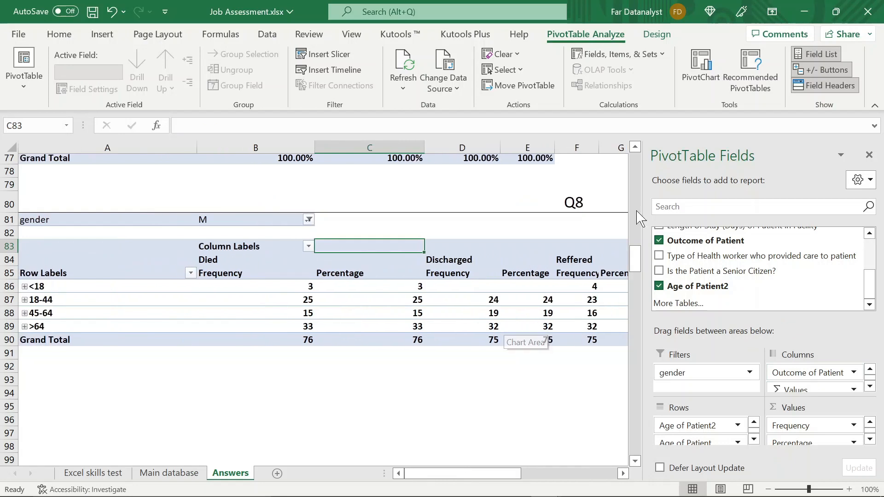
{"action": "scroll", "coordinate": [504, 330], "scroll_direction": "right", "scroll_amount": 3}
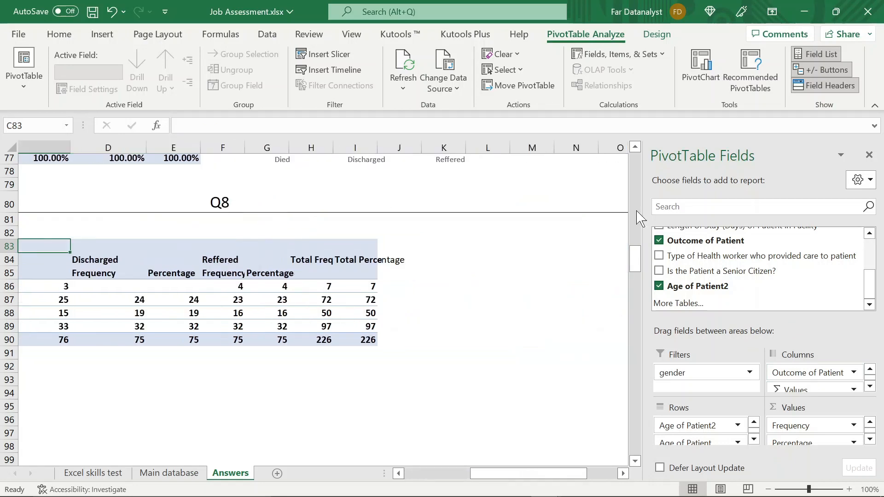
{"action": "double_click", "coordinate": [377, 148]}
{"action": "scroll", "coordinate": [370, 213], "scroll_direction": "left", "scroll_amount": 2}
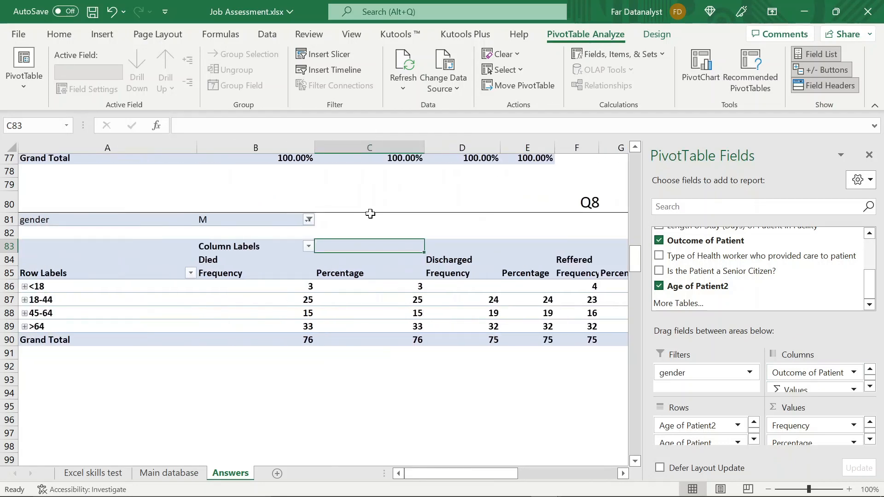
- Filter the Q8 pivot table's column labels to show only the Died outcome
{"action": "left_click", "coordinate": [308, 247]}
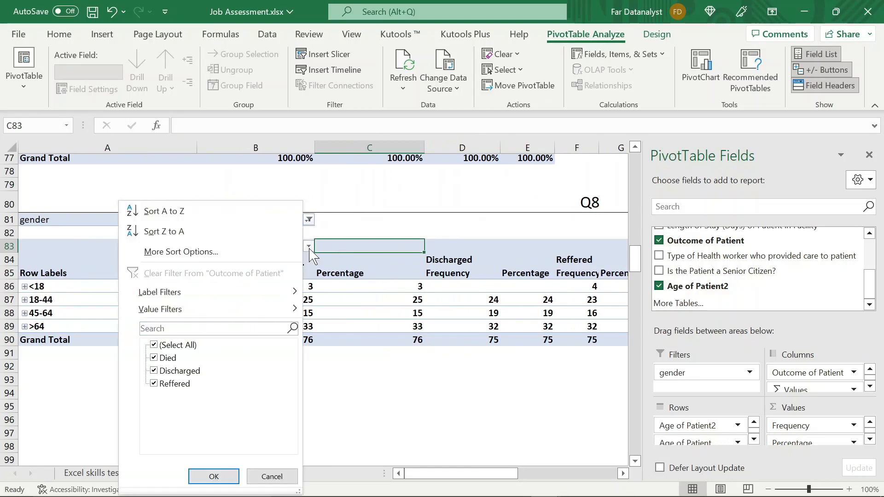
{"action": "left_click", "coordinate": [308, 249]}
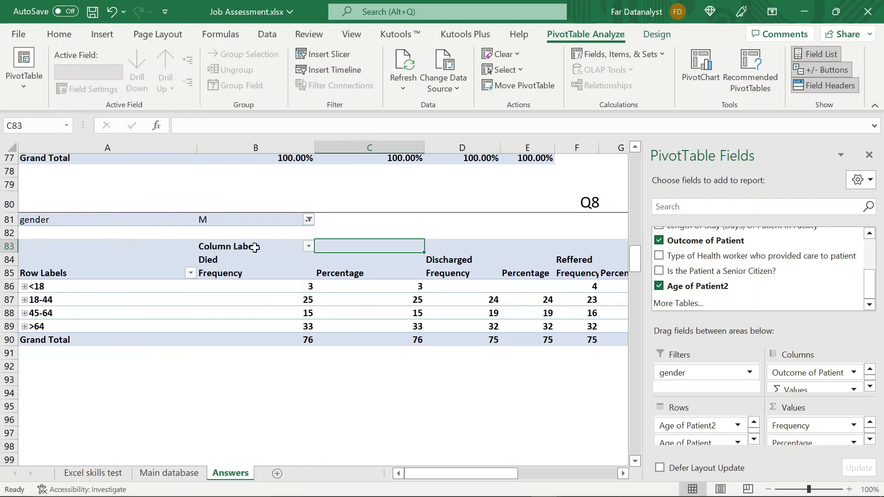
{"action": "left_click", "coordinate": [307, 246]}
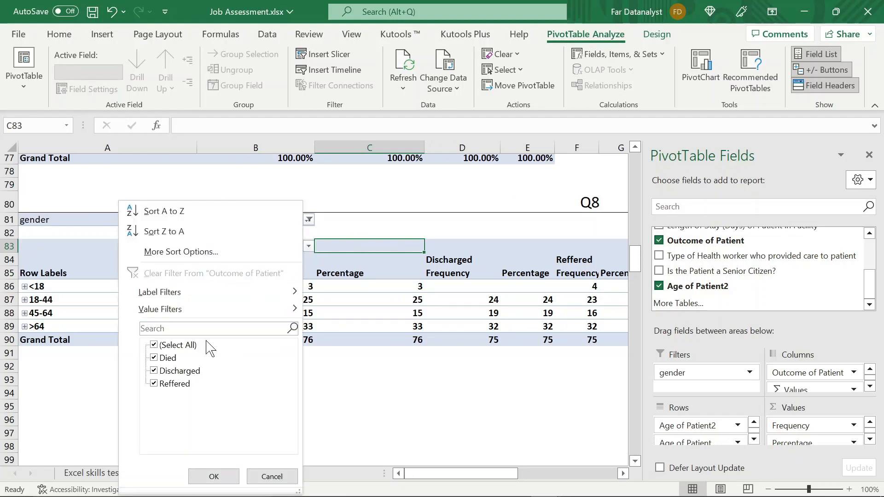
{"action": "left_click", "coordinate": [154, 345]}
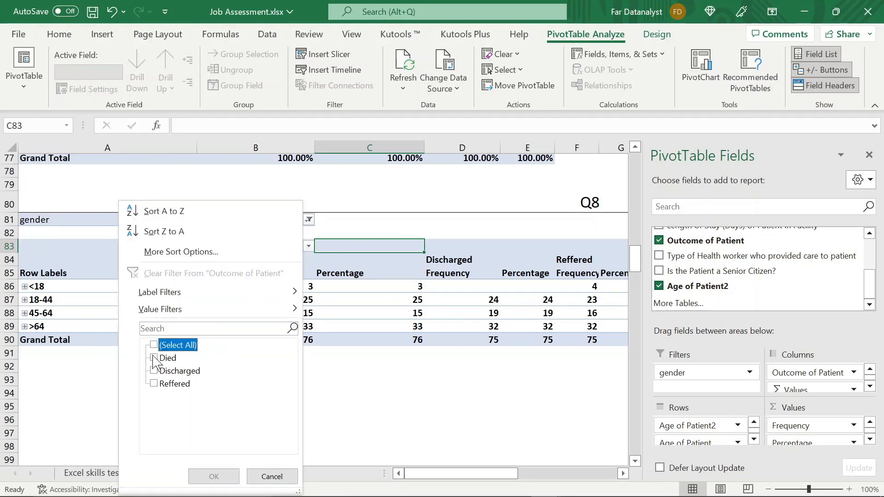
{"action": "left_click", "coordinate": [153, 358]}
{"action": "key", "text": "Return"}
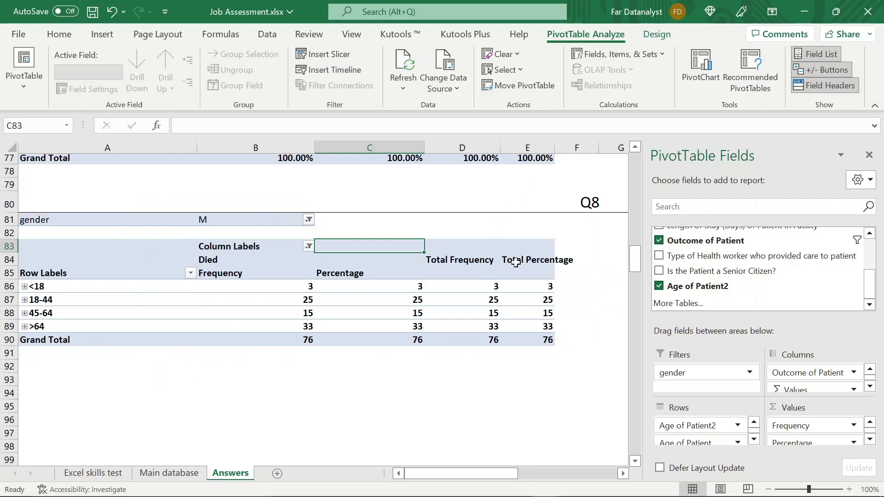
- Try turning off the Q8 pivot table's grand totals for both rows and columns
{"action": "left_click", "coordinate": [479, 266]}
{"action": "left_click", "coordinate": [458, 286]}
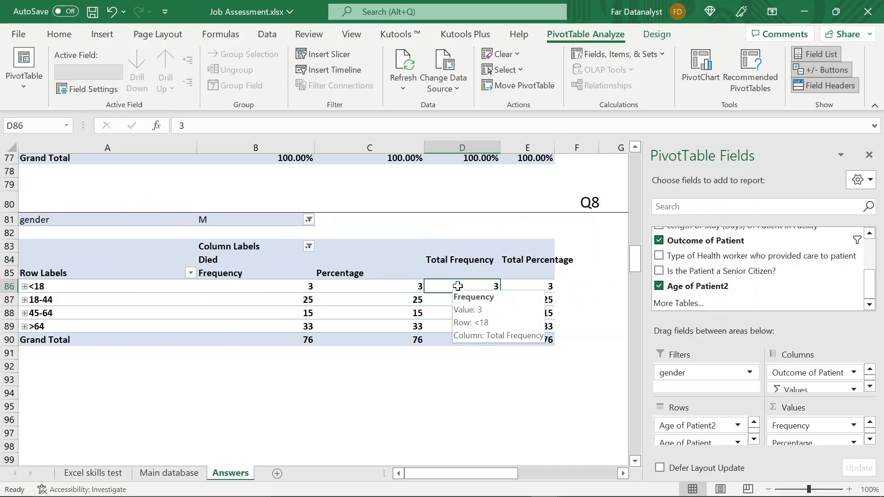
{"action": "left_click", "coordinate": [461, 270]}
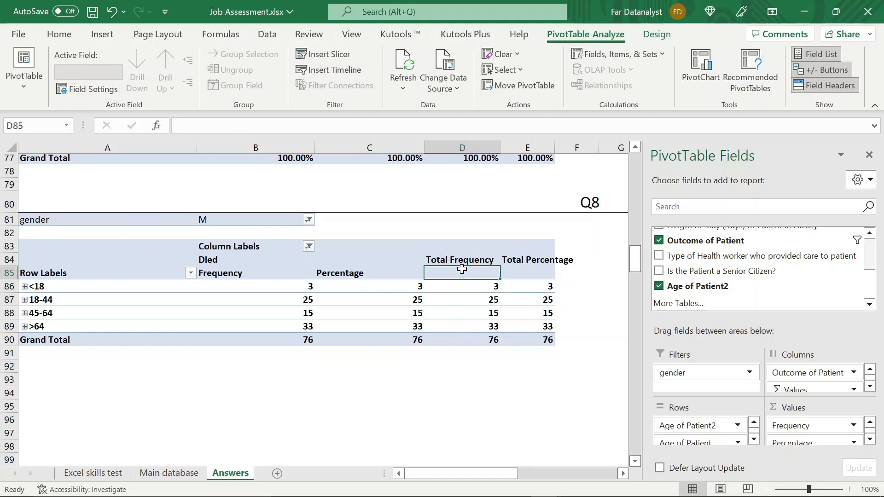
{"action": "left_click", "coordinate": [656, 34]}
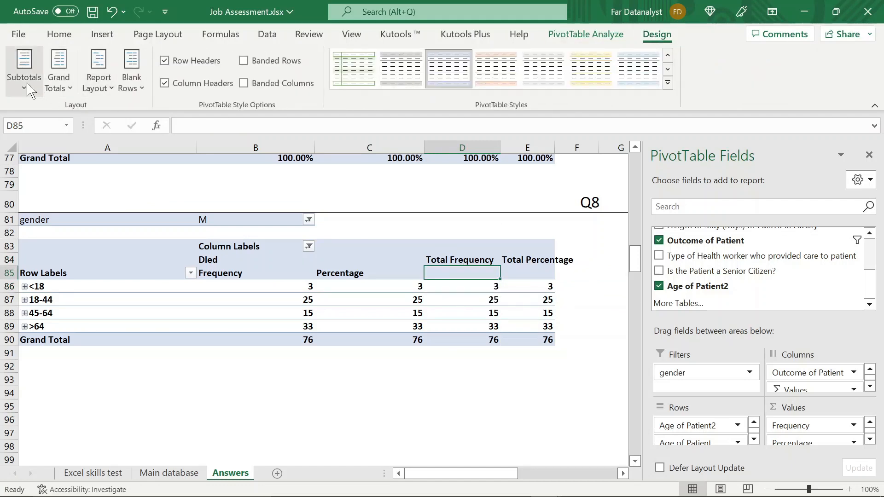
{"action": "left_click", "coordinate": [29, 88]}
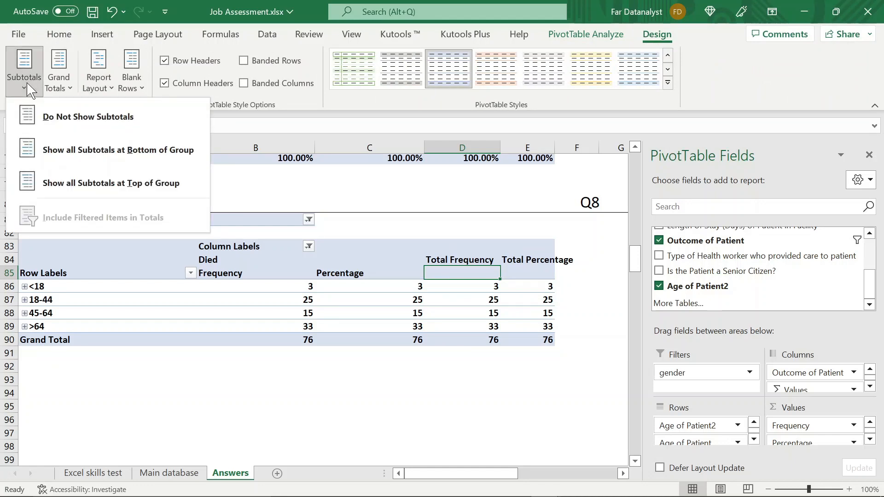
{"action": "left_click", "coordinate": [67, 88]}
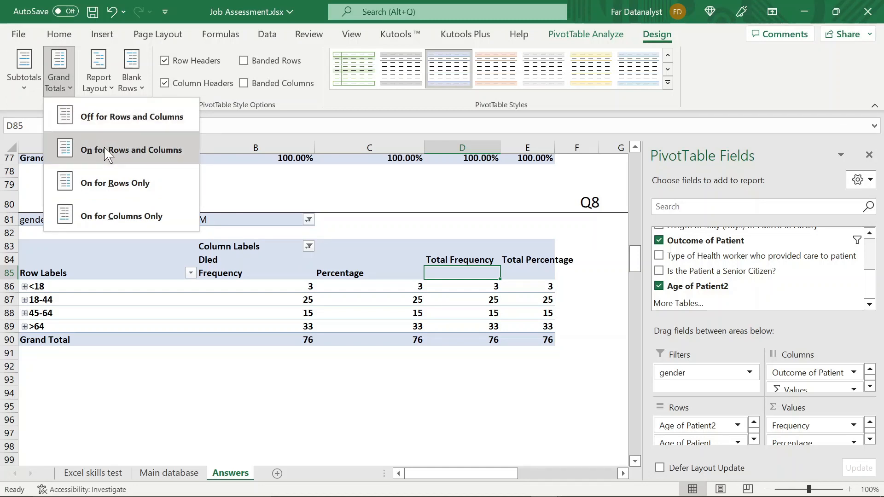
{"action": "left_click", "coordinate": [110, 118]}
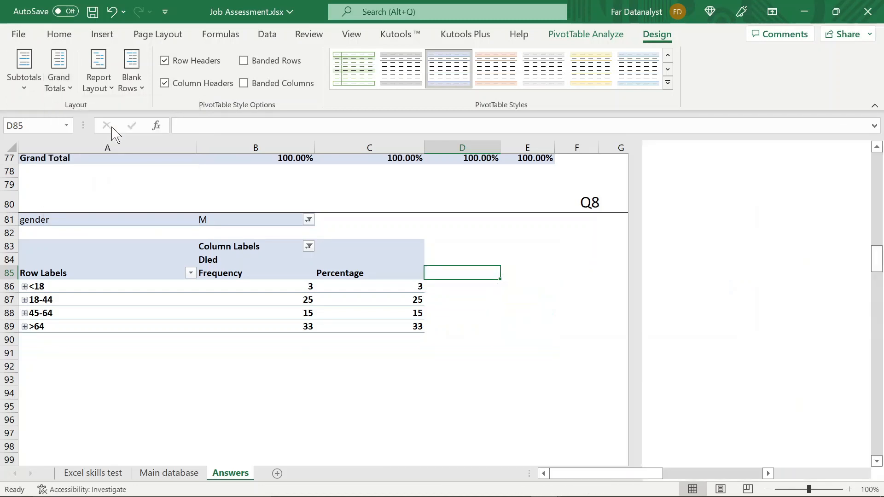
{"action": "key", "text": "ctrl+z"}
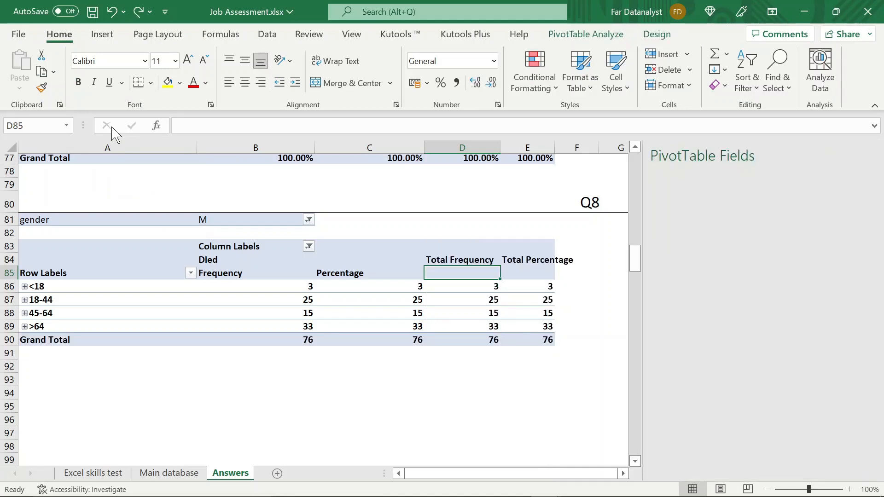
- Set the Q8 pivot table's grand totals to show for columns only
{"action": "left_click", "coordinate": [651, 35]}
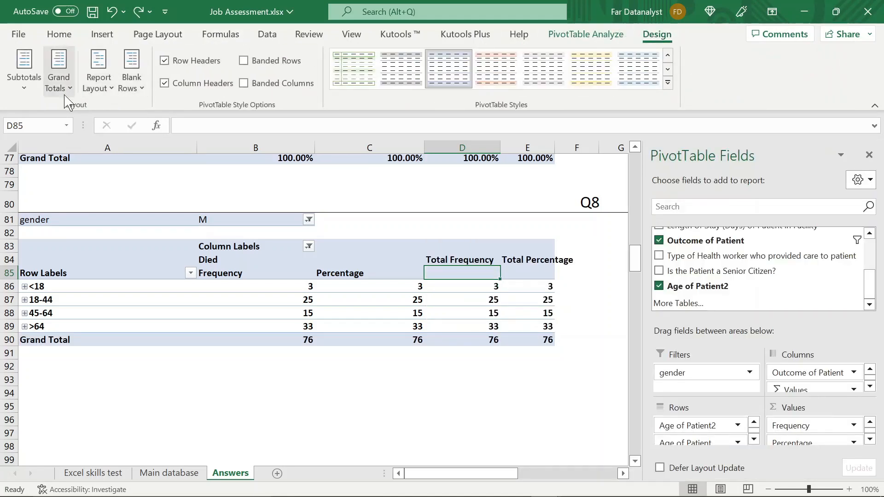
{"action": "left_click", "coordinate": [58, 78]}
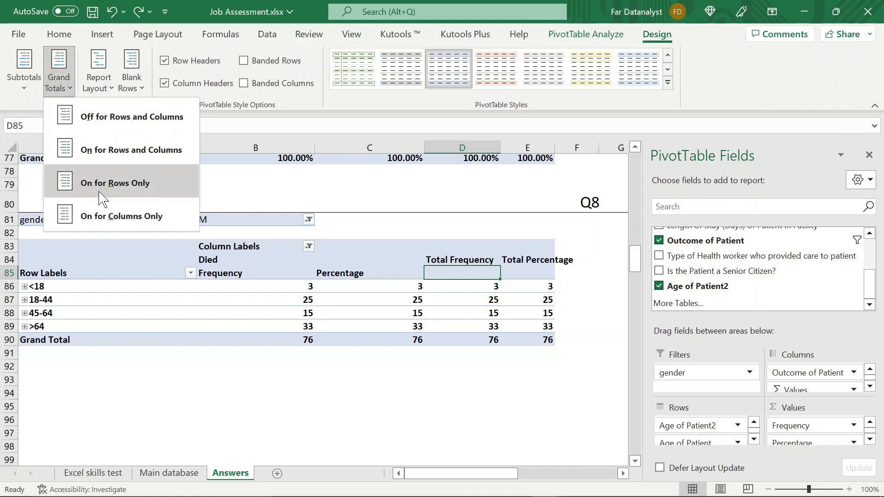
{"action": "left_click", "coordinate": [100, 217]}
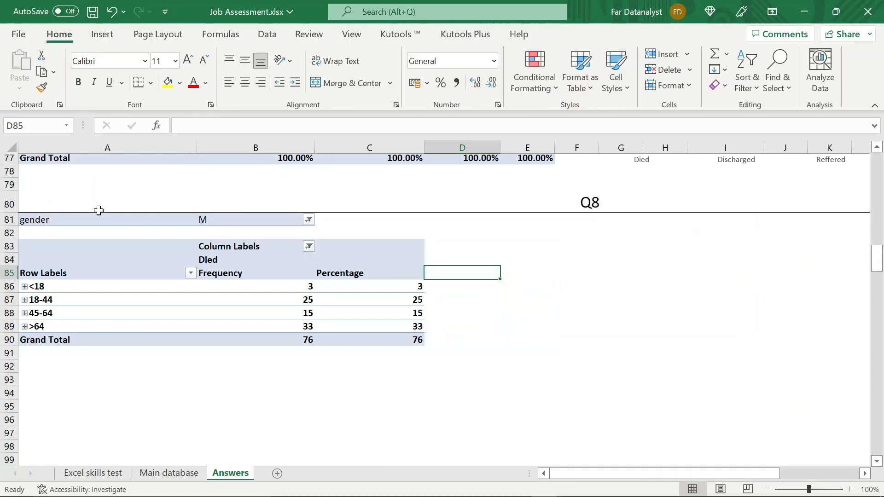
{"action": "left_click", "coordinate": [282, 308]}
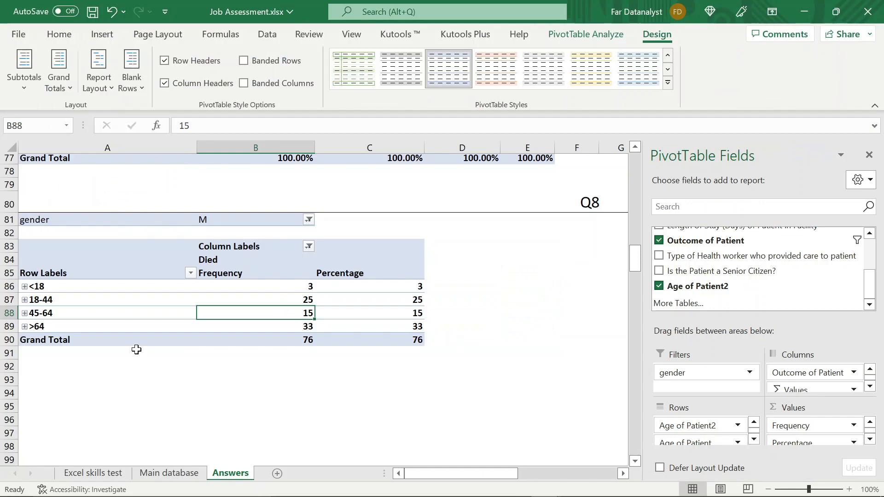
{"action": "left_click", "coordinate": [103, 296]}
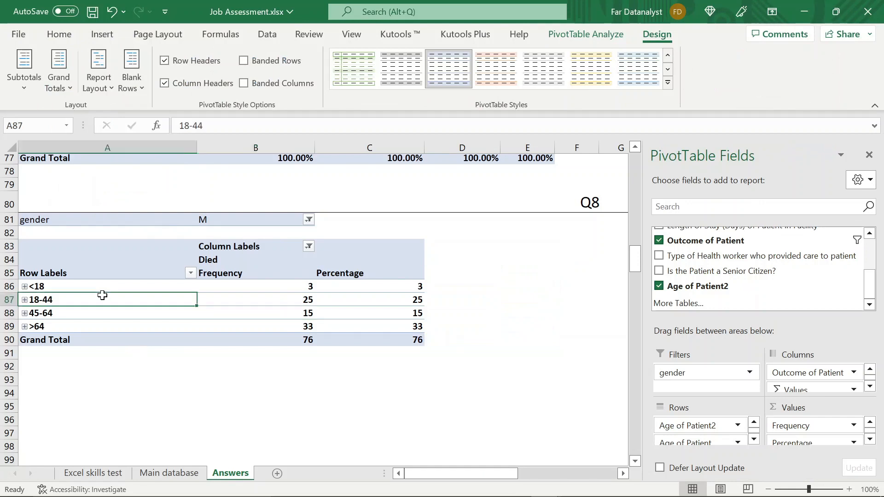
{"action": "left_click", "coordinate": [144, 286]}
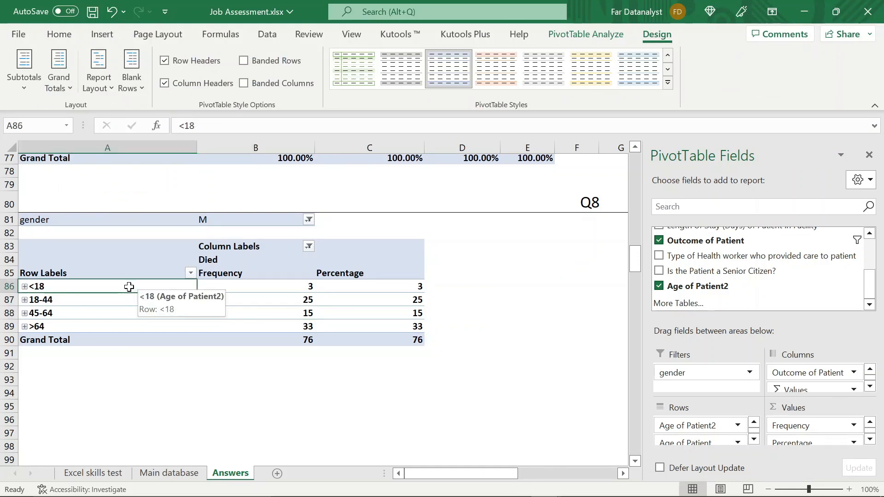
{"action": "left_click", "coordinate": [107, 300]}
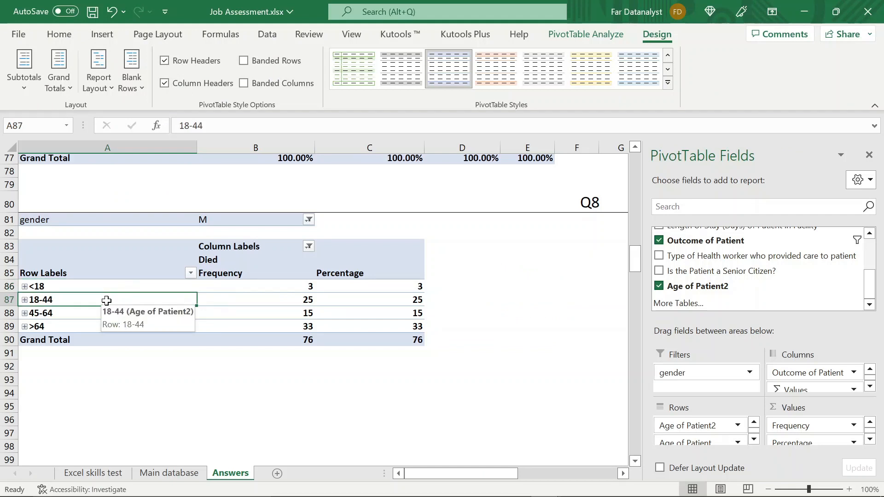
{"action": "left_click", "coordinate": [237, 325]}
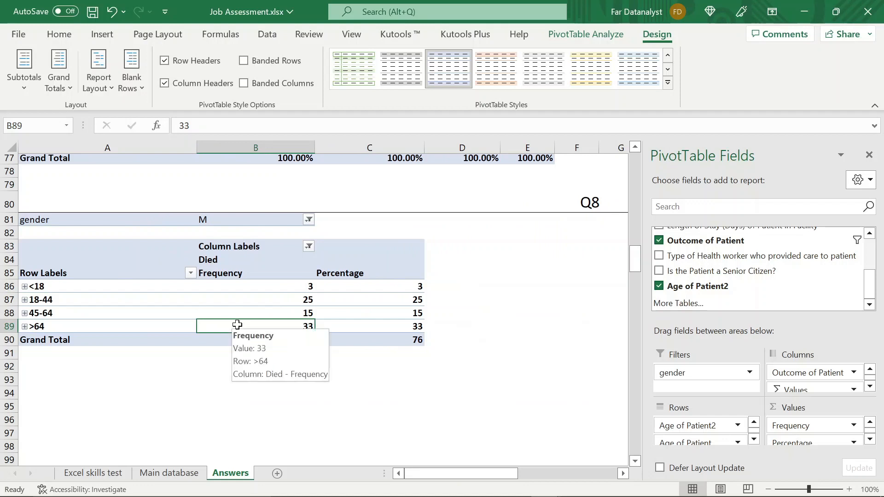
- Copy the whole Q8 pivot table, including its gender filter, from A81:C90 and paste it at E81
{"action": "left_click", "coordinate": [47, 222]}
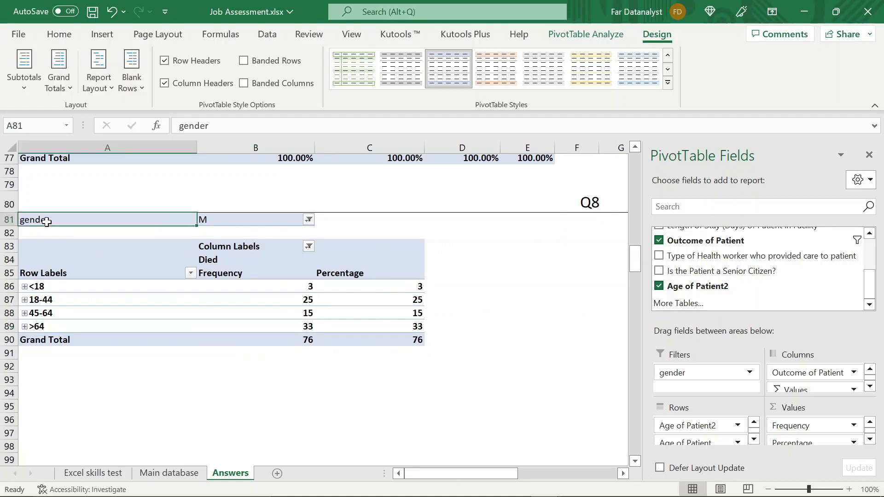
{"action": "key", "text": "shift+Right"}
{"action": "key", "text": "shift+Right"}
{"action": "key", "text": "shift+Down"}
{"action": "key", "text": "shift+Down"}
{"action": "key", "text": "shift+Down"}
{"action": "key", "text": "shift+Down"}
{"action": "key", "text": "shift+Down"}
{"action": "key", "text": "shift+Down"}
{"action": "key", "text": "shift+Down"}
{"action": "key", "text": "shift+Down"}
{"action": "key", "text": "shift+Down"}
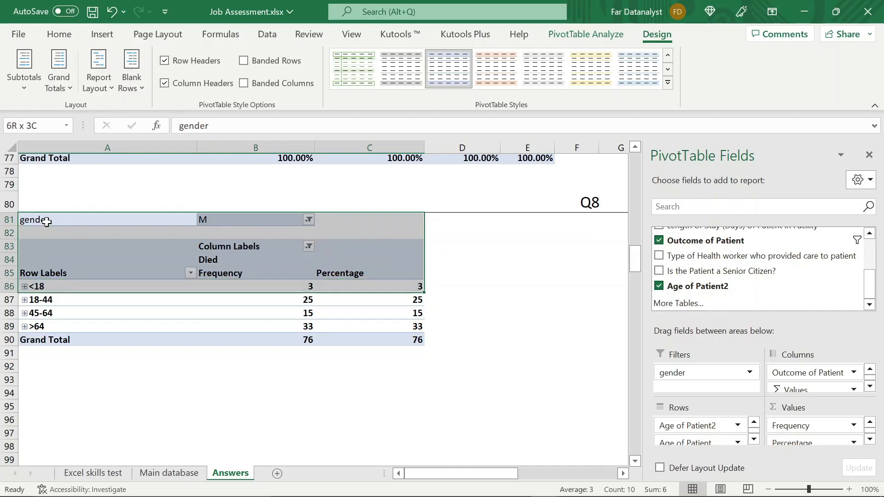
{"action": "key", "text": "ctrl+c"}
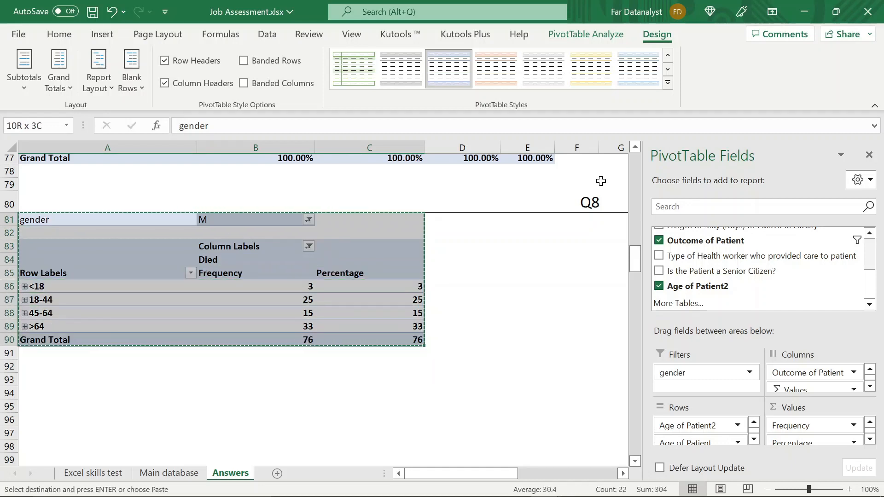
{"action": "left_click", "coordinate": [533, 221]}
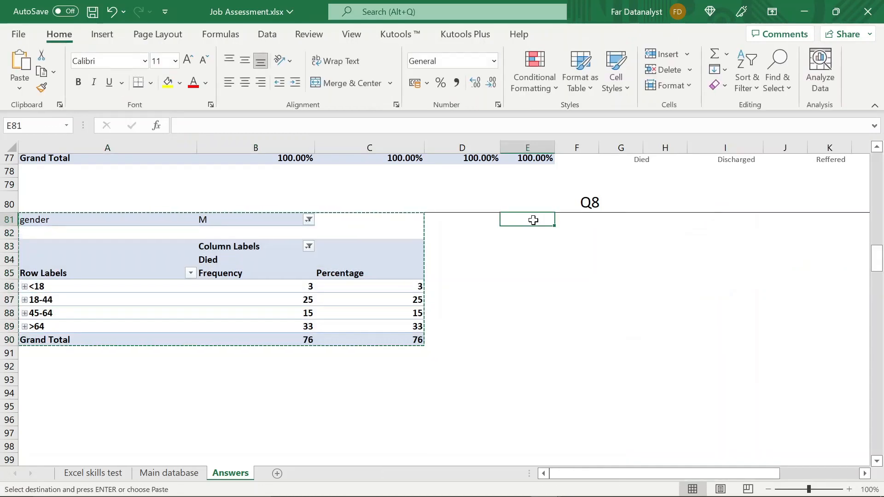
{"action": "key", "text": "ctrl+v"}
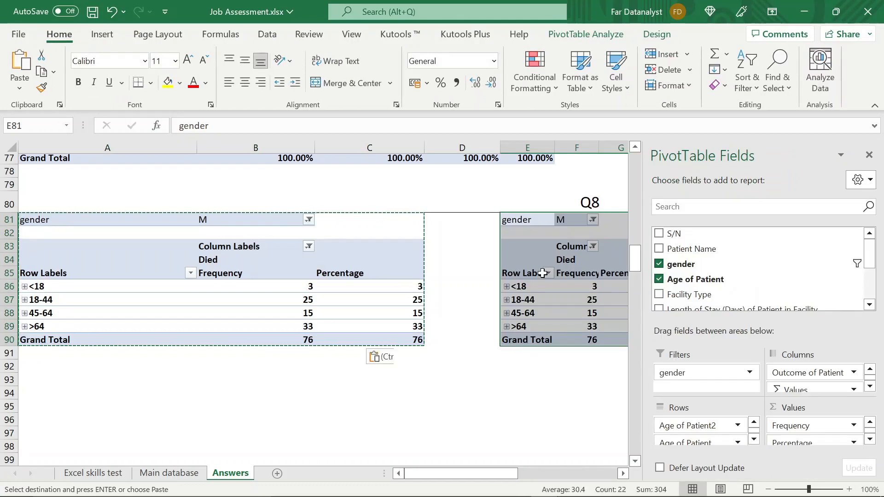
- Fit the widths of columns G, F and E to the contents of the copied pivot table
{"action": "scroll", "coordinate": [543, 274], "scroll_direction": "right", "scroll_amount": 2}
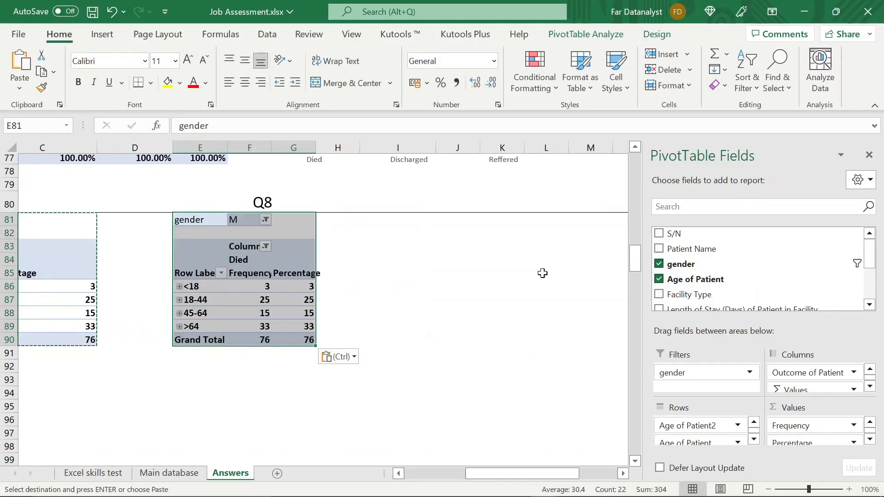
{"action": "left_click", "coordinate": [293, 287]}
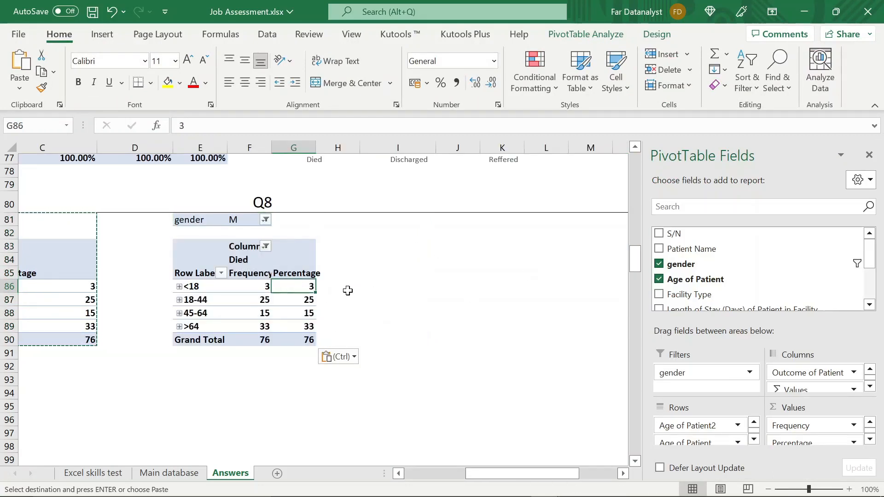
{"action": "left_click", "coordinate": [313, 143]}
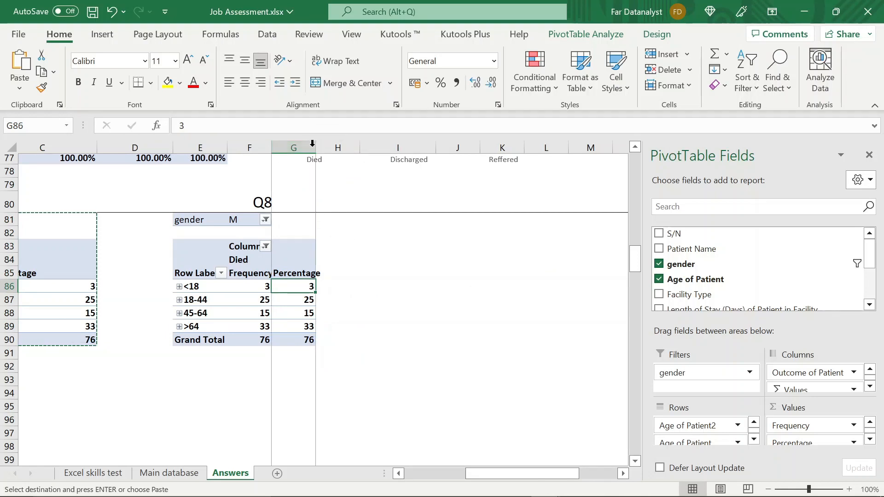
{"action": "double_click", "coordinate": [314, 146]}
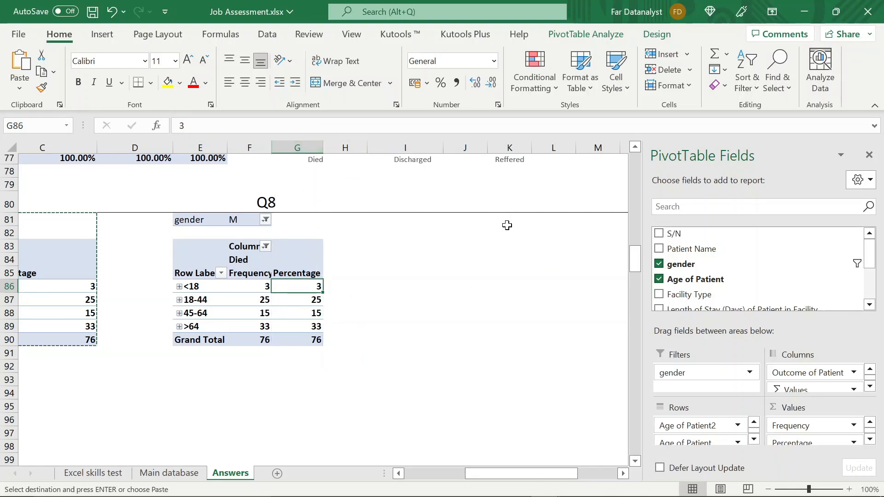
{"action": "double_click", "coordinate": [274, 143]}
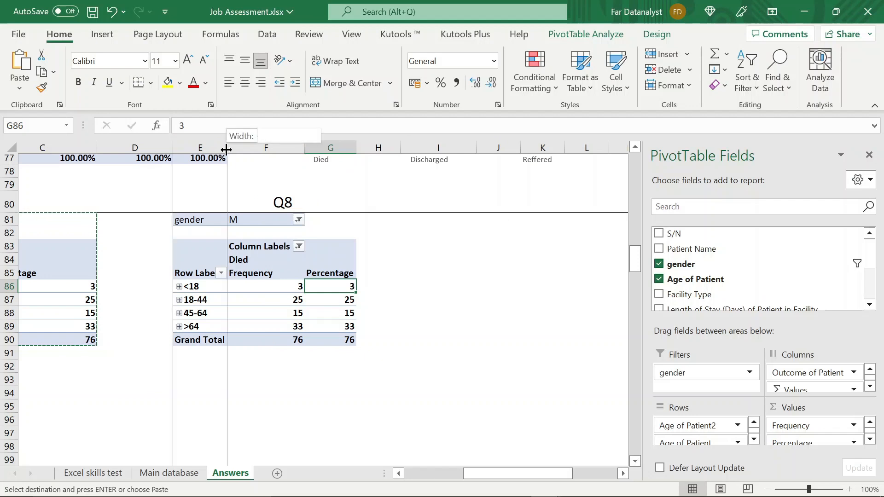
{"action": "double_click", "coordinate": [227, 147]}
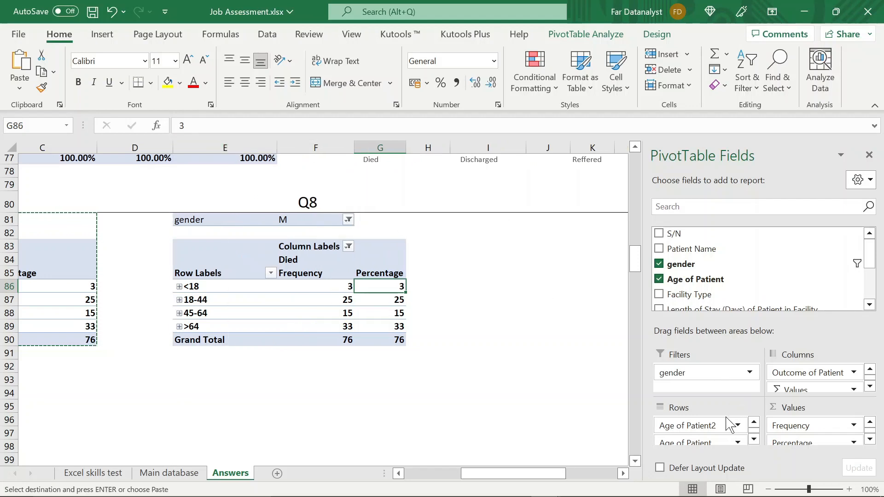
- Replace the age fields in the rows of the pivot table at E81 with Facility Type and fit column E to its contents
{"action": "left_click_drag", "start_coordinate": [723, 422], "coordinate": [591, 391]}
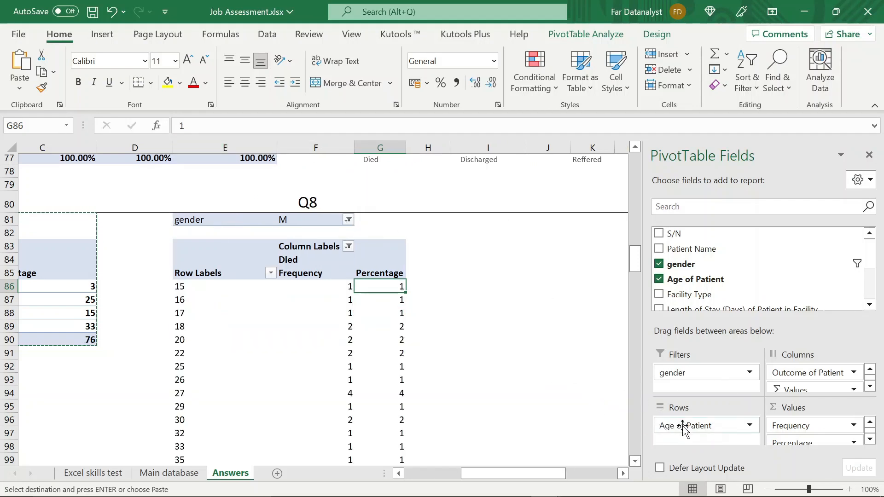
{"action": "left_click_drag", "start_coordinate": [662, 419], "coordinate": [568, 374]}
{"action": "left_click_drag", "start_coordinate": [694, 299], "coordinate": [700, 425]}
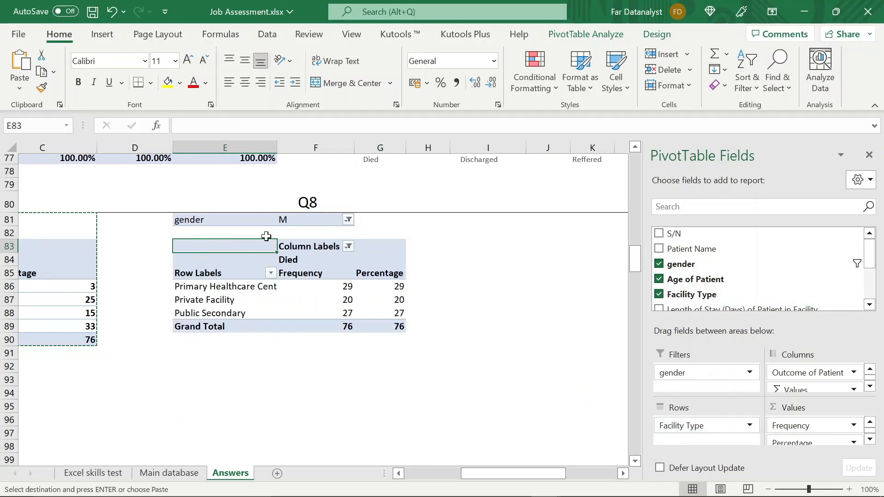
{"action": "double_click", "coordinate": [278, 146]}
{"action": "left_click", "coordinate": [257, 312]}
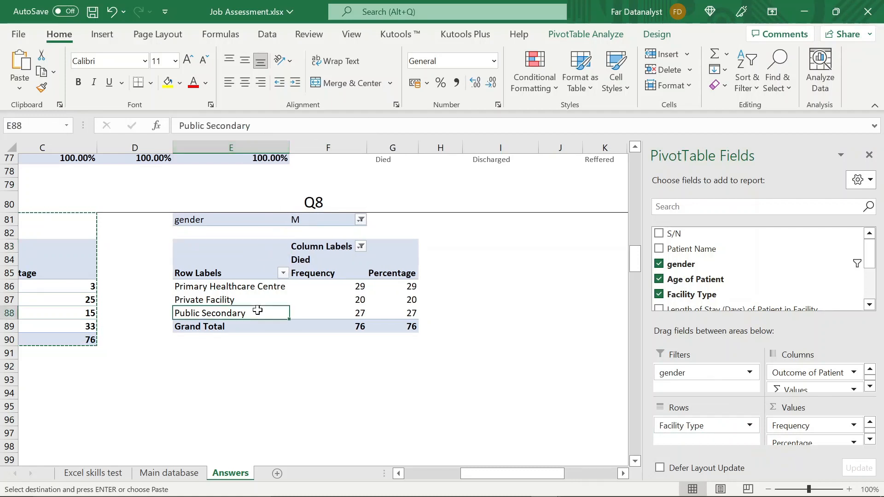
{"action": "scroll", "coordinate": [319, 313], "scroll_direction": "left", "scroll_amount": 2}
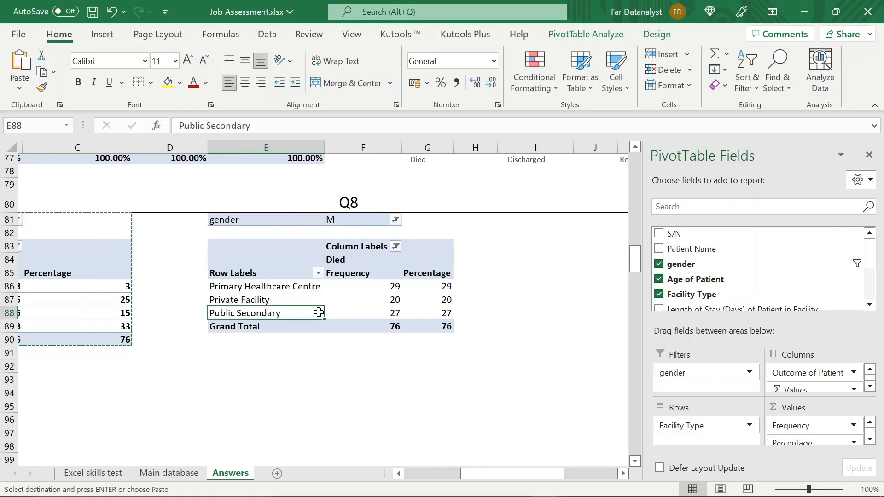
{"action": "key", "text": "Escape"}
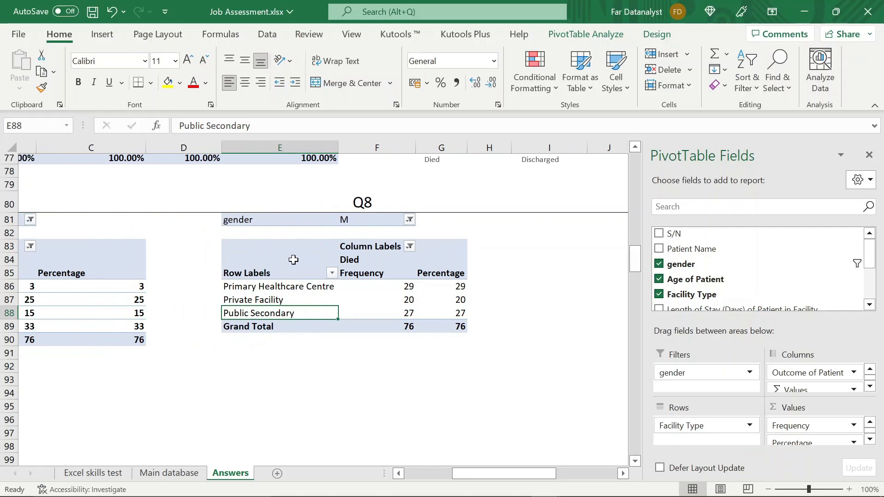
- Copy the facility type pivot table with its gender filter from E81:G89 and paste it at I81
{"action": "scroll", "coordinate": [293, 260], "scroll_direction": "right", "scroll_amount": 2}
{"action": "left_click", "coordinate": [199, 224]}
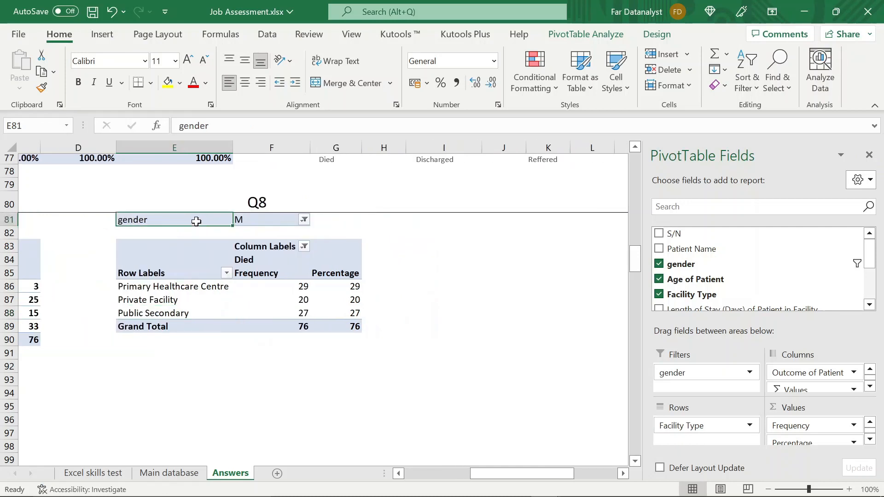
{"action": "key", "text": "shift+Right"}
{"action": "key", "text": "shift+Right"}
{"action": "key", "text": "shift+Down"}
{"action": "key", "text": "shift+Down"}
{"action": "key", "text": "shift+Down"}
{"action": "key", "text": "shift+Down"}
{"action": "key", "text": "shift+Down"}
{"action": "key", "text": "shift+Down"}
{"action": "key", "text": "shift+Down"}
{"action": "key", "text": "shift+Down"}
{"action": "key", "text": "shift+Down"}
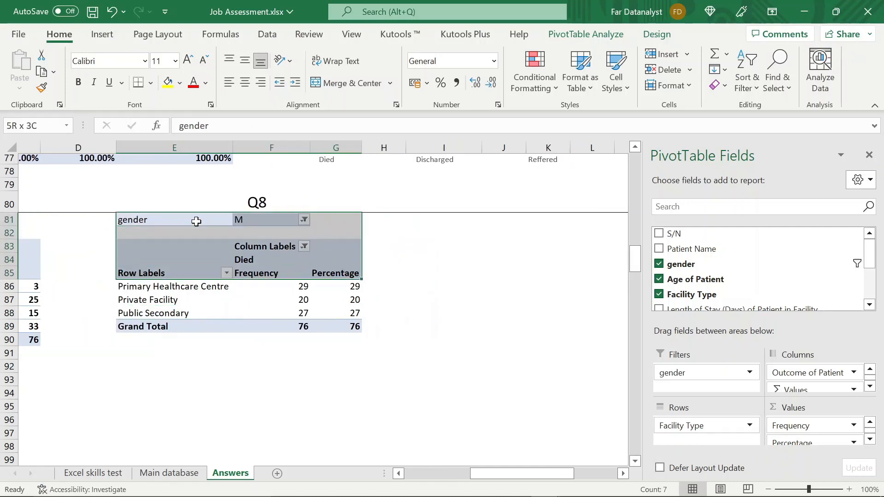
{"action": "key", "text": "shift+Up"}
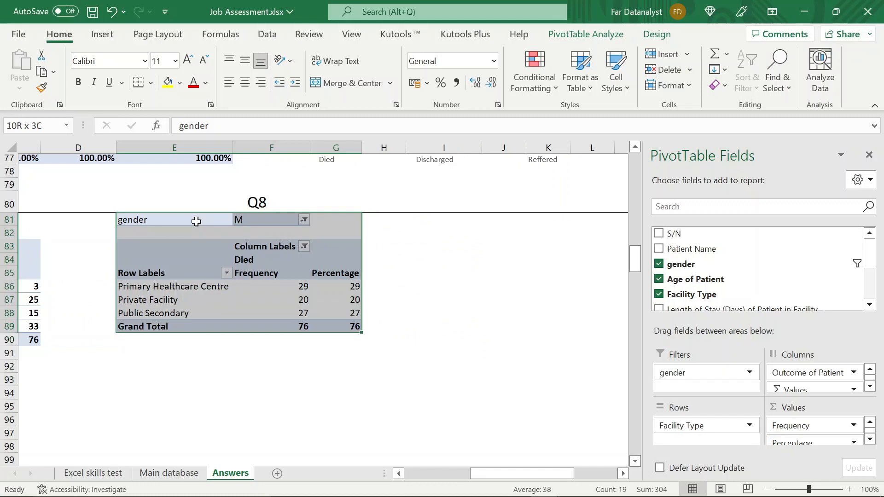
{"action": "key", "text": "ctrl+c"}
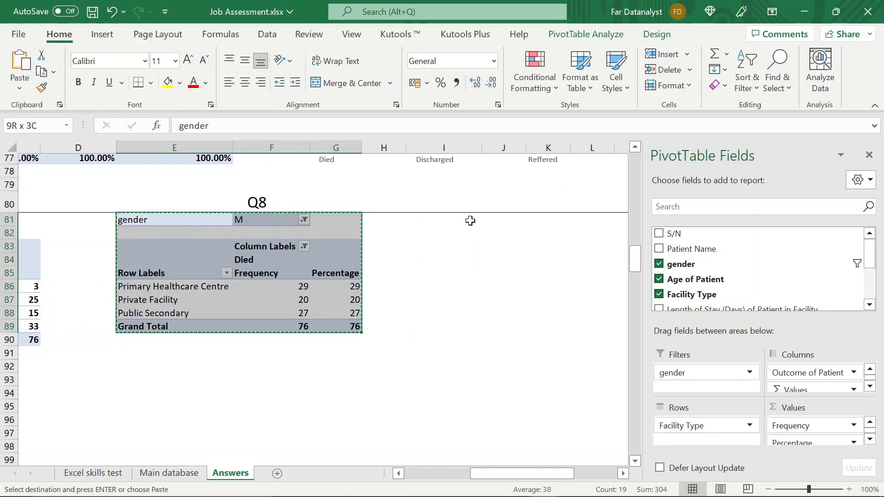
{"action": "left_click", "coordinate": [470, 220]}
{"action": "left_click", "coordinate": [495, 221]}
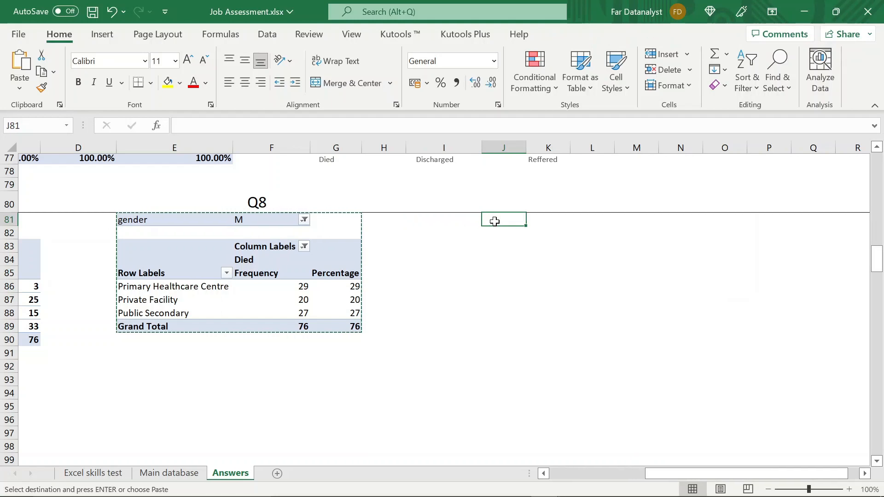
{"action": "key", "text": "Left"}
{"action": "key", "text": "ctrl+v"}
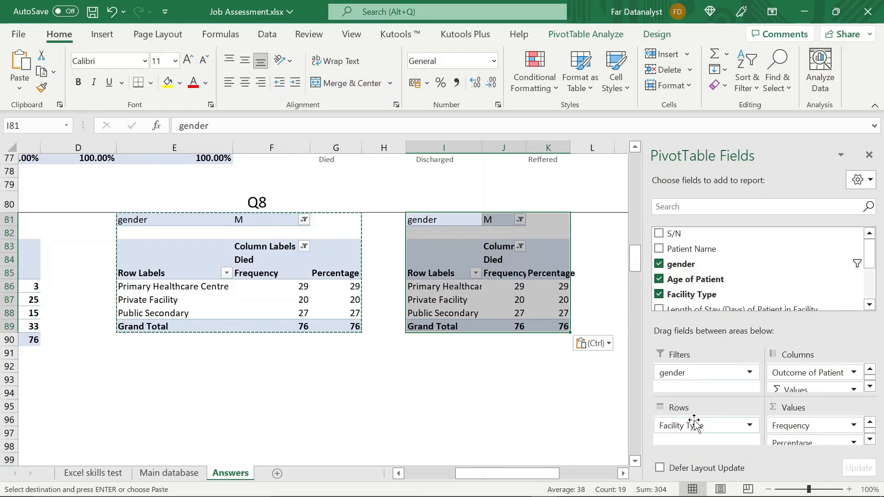
- Replace Facility Type in the rows of the pivot table at I81 with the type of health worker who provided care
{"action": "left_click_drag", "start_coordinate": [683, 425], "coordinate": [529, 389]}
{"action": "scroll", "coordinate": [691, 276], "scroll_direction": "down", "scroll_amount": 3}
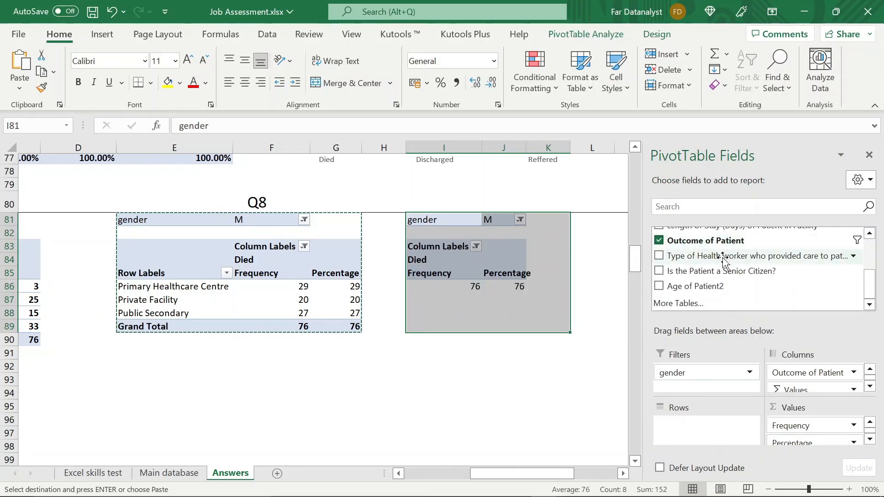
{"action": "mouse_move", "coordinate": [725, 257]}
{"action": "left_mouse_down"}
{"action": "mouse_move", "coordinate": [708, 369]}
{"action": "mouse_move", "coordinate": [716, 437]}
{"action": "mouse_move", "coordinate": [710, 432]}
{"action": "left_mouse_up"}
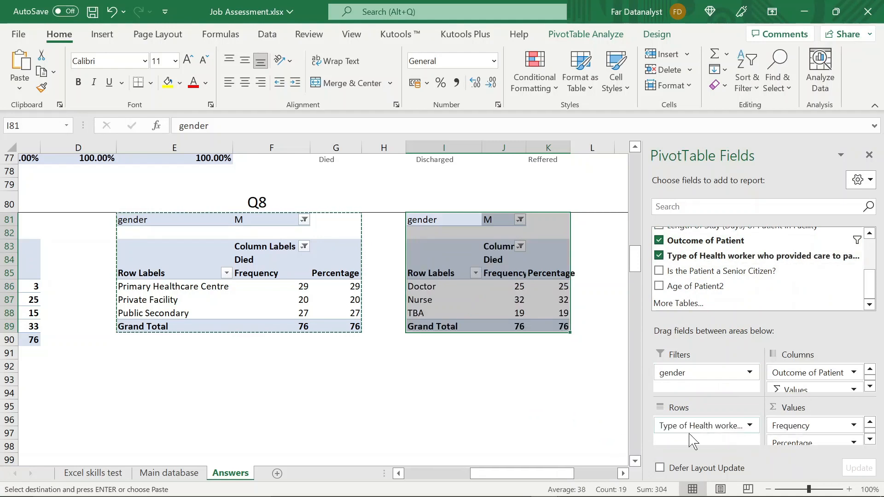
- Fit the widths of columns K, J and I to the health worker pivot table and end the copy mode
{"action": "double_click", "coordinate": [570, 145]}
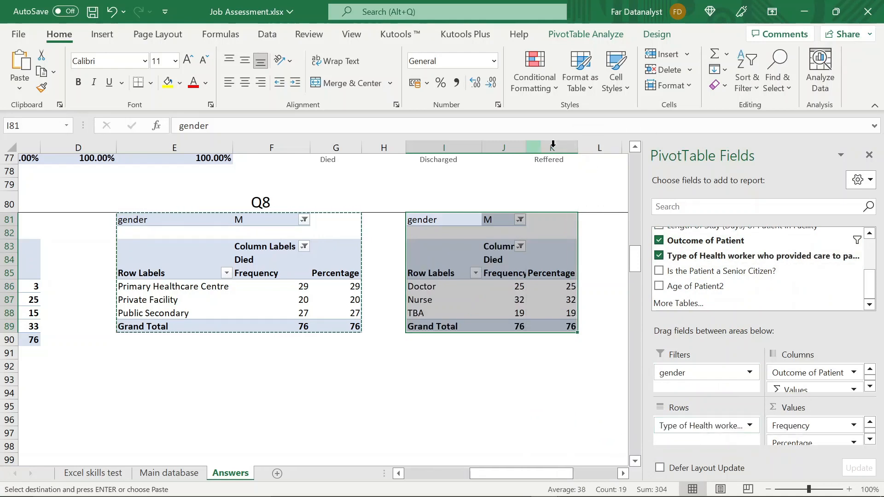
{"action": "double_click", "coordinate": [527, 148]}
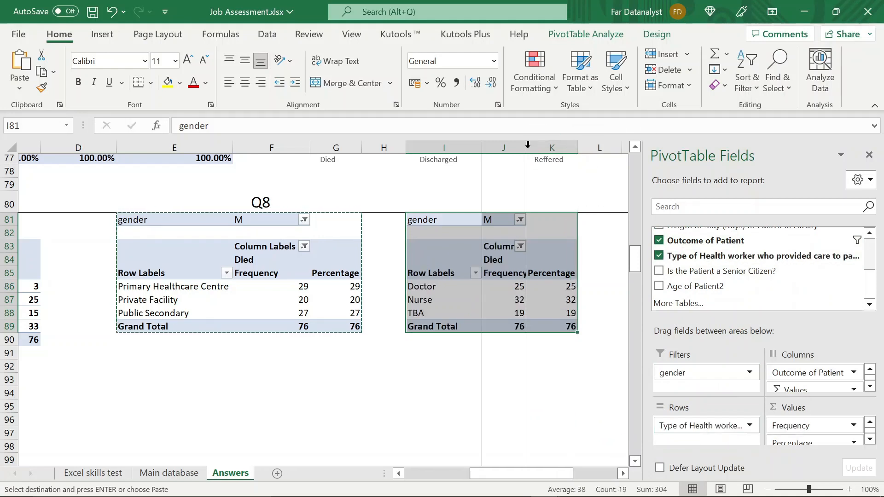
{"action": "double_click", "coordinate": [481, 146]}
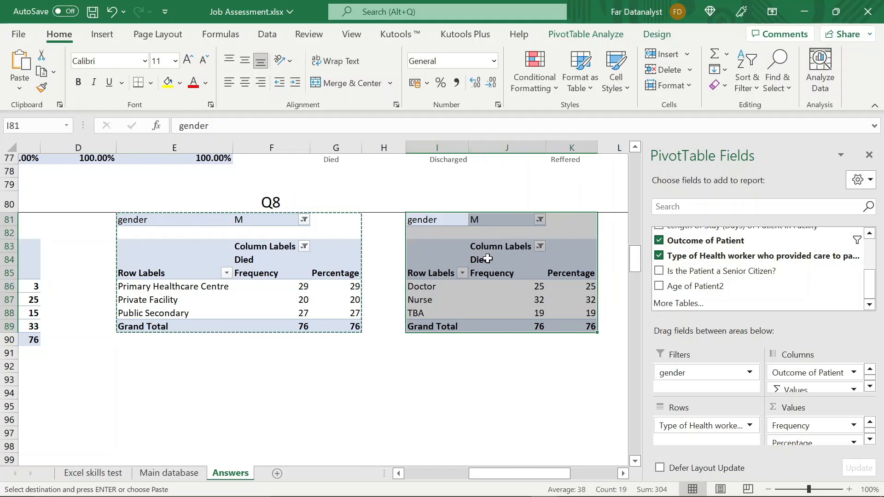
{"action": "left_click", "coordinate": [488, 311]}
{"action": "key", "text": "Escape"}
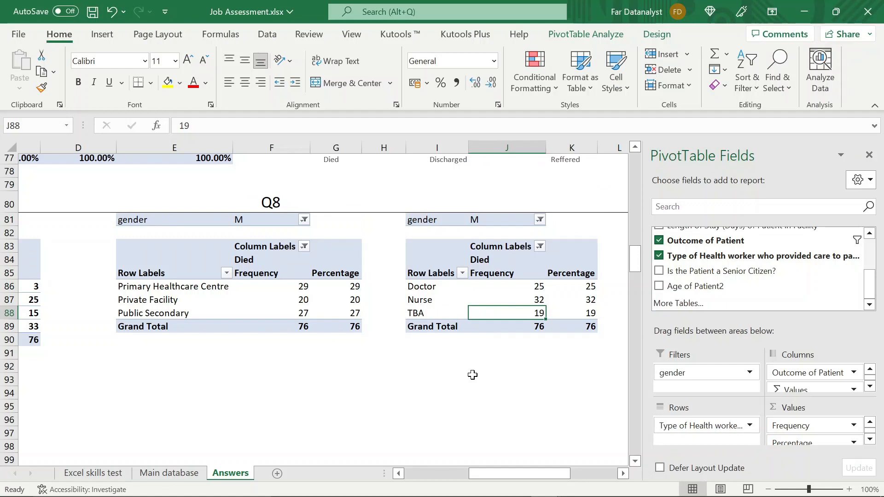
- Review the three Q8 pivot tables by age group, facility type and health worker
{"action": "scroll", "coordinate": [473, 374], "scroll_direction": "left", "scroll_amount": 5}
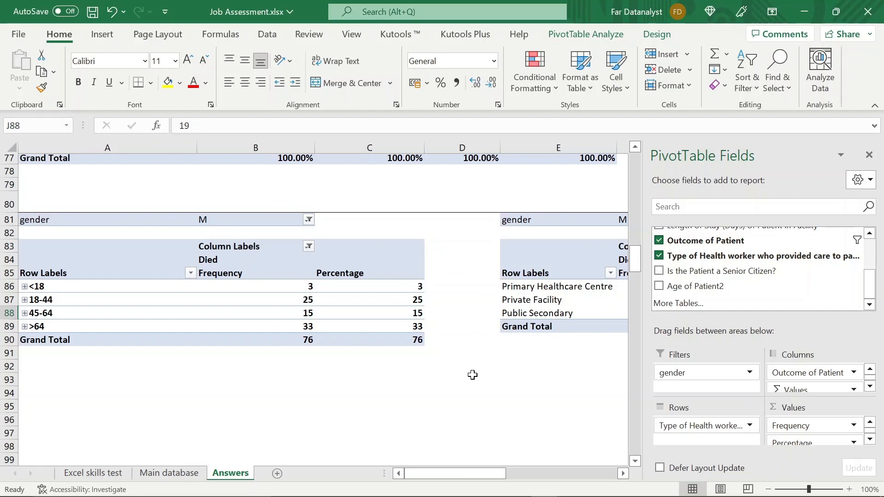
{"action": "scroll", "coordinate": [473, 375], "scroll_direction": "right", "scroll_amount": 3}
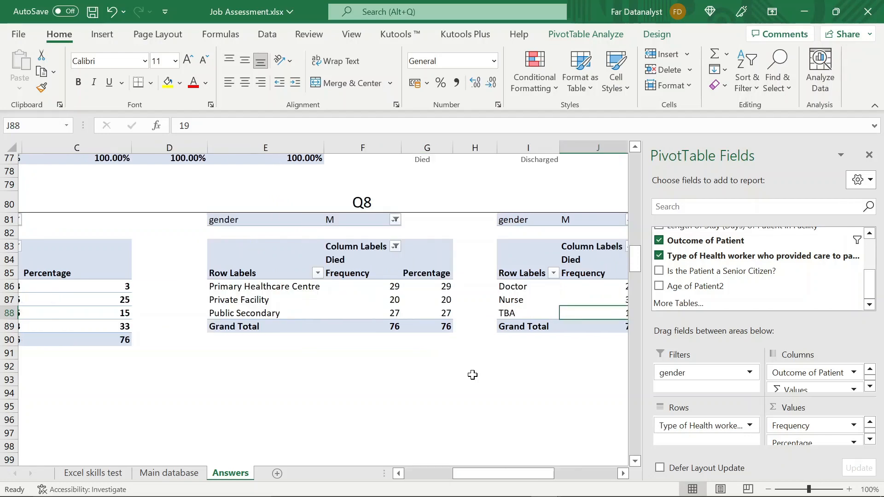
{"action": "scroll", "coordinate": [90, 291], "scroll_direction": "left", "scroll_amount": 3}
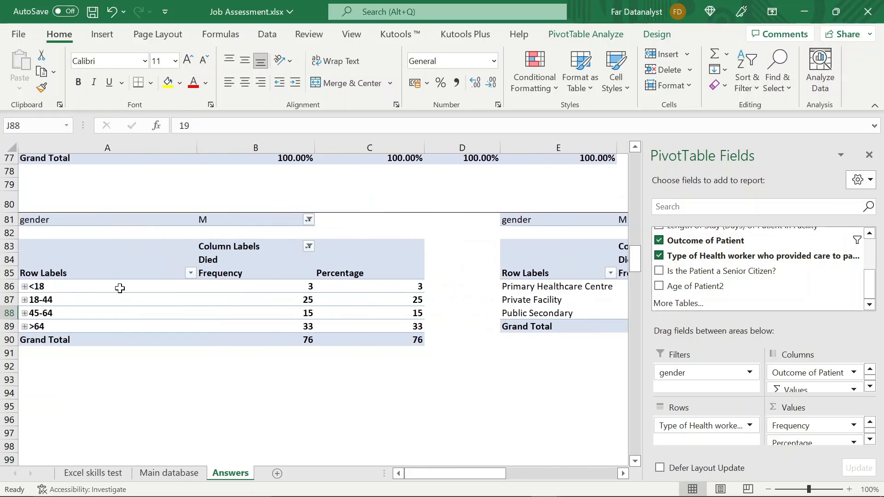
{"action": "left_click", "coordinate": [247, 297]}
{"action": "scroll", "coordinate": [247, 297], "scroll_direction": "right", "scroll_amount": 3}
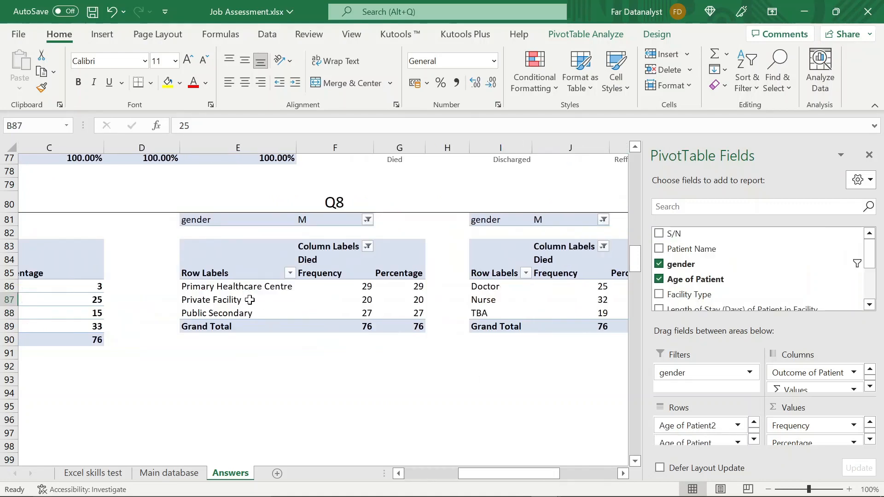
{"action": "left_click", "coordinate": [244, 298]}
{"action": "scroll", "coordinate": [244, 298], "scroll_direction": "right", "scroll_amount": 3}
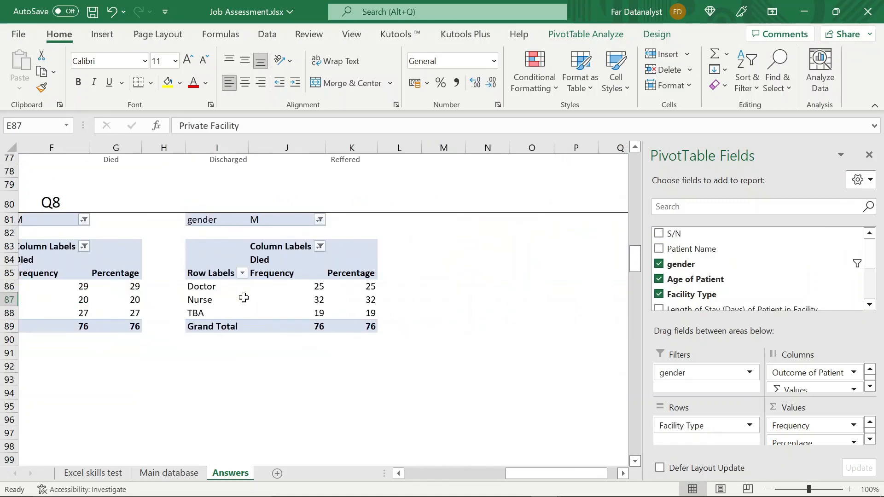
{"action": "left_click", "coordinate": [206, 297]}
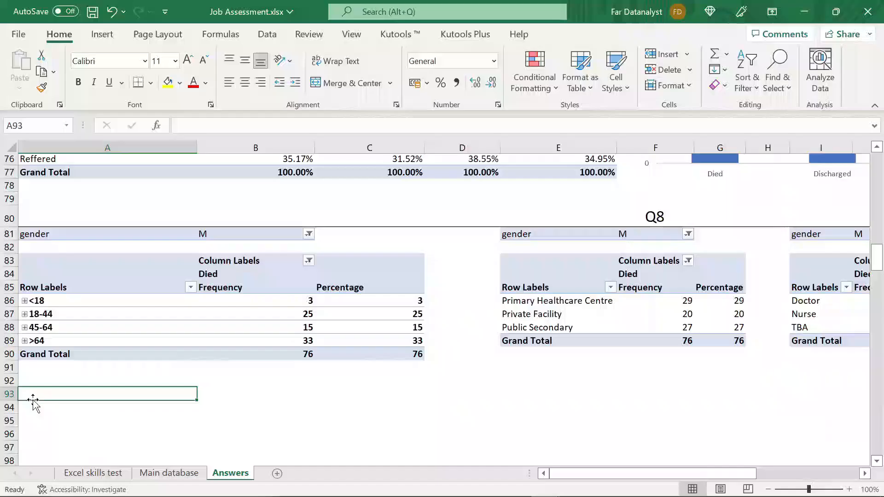
- Merge and center row 93 across columns A to R and enter the heading Q9 at font size 18
{"action": "left_click_drag", "start_coordinate": [32, 396], "coordinate": [33, 401]}
{"action": "left_click", "coordinate": [350, 82]}
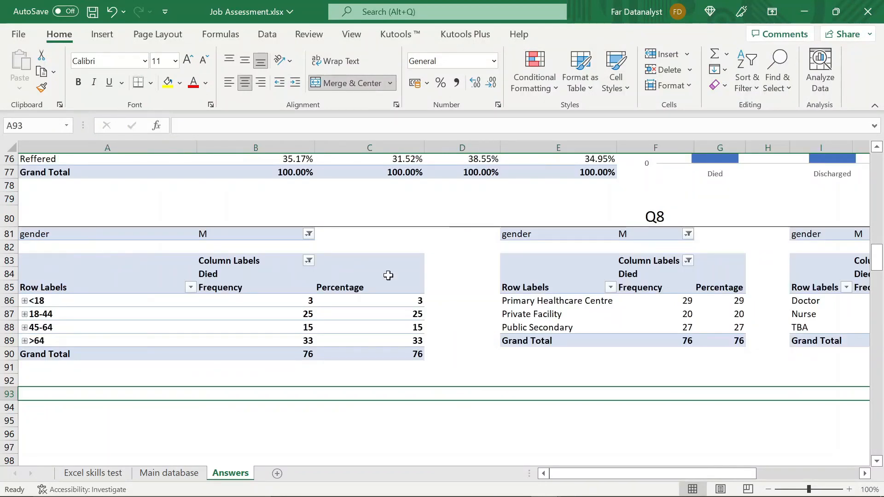
{"action": "type", "text": "Q("}
{"action": "key", "text": "BackSpace"}
{"action": "type", "text": "9"}
{"action": "key", "text": "ctrl+Return"}
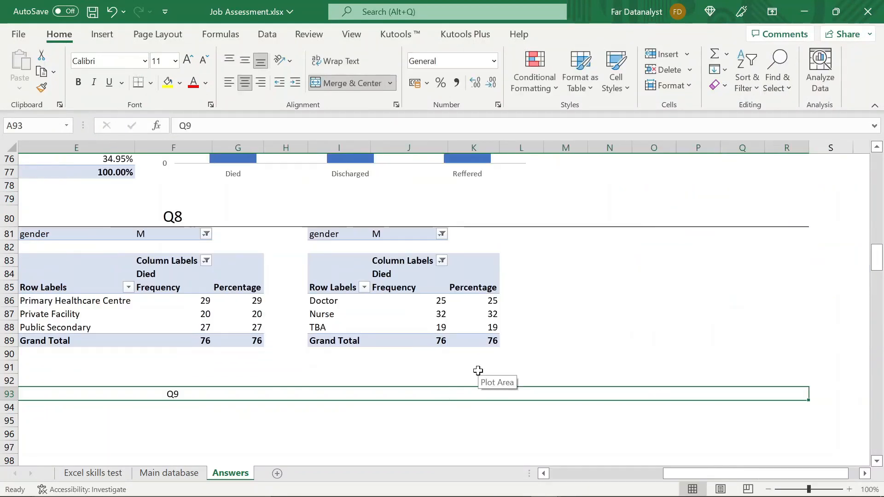
{"action": "left_click", "coordinate": [160, 60]}
{"action": "type", "text": "20"}
{"action": "key", "text": "Return"}
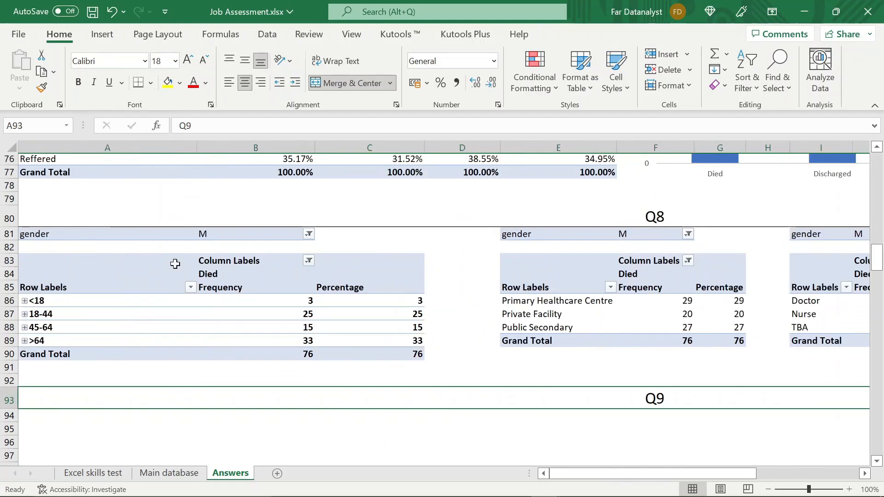
- Copy all three Q8 pivot tables with their gender filters from A81:K90 and paste them under the Q9 heading at B96
{"action": "left_click", "coordinate": [144, 424]}
{"action": "scroll", "coordinate": [146, 426], "scroll_direction": "down", "scroll_amount": 2}
{"action": "scroll", "coordinate": [145, 427], "scroll_direction": "up", "scroll_amount": 1}
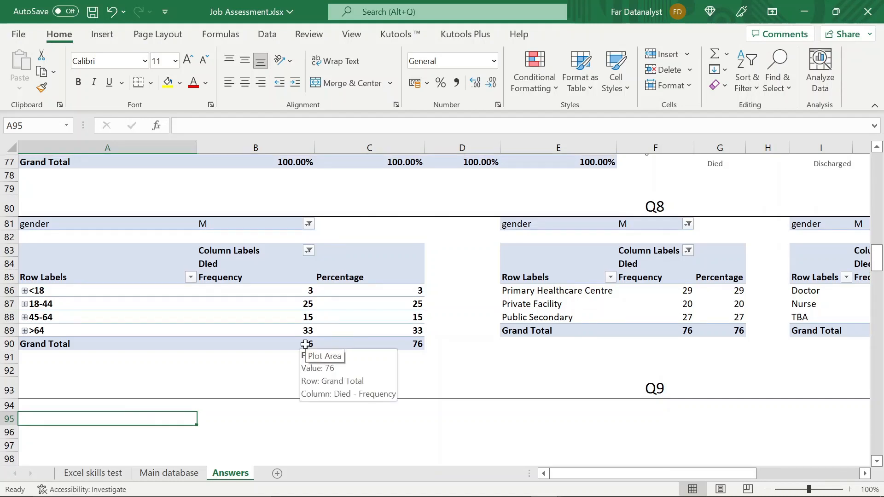
{"action": "left_click", "coordinate": [192, 227]}
{"action": "key", "text": "shift+Right"}
{"action": "key", "text": "shift+Right"}
{"action": "key", "text": "shift+Right"}
{"action": "key", "text": "shift+Right"}
{"action": "key", "text": "shift+Right"}
{"action": "key", "text": "shift+Right"}
{"action": "key", "text": "shift+Right"}
{"action": "key", "text": "shift+Right"}
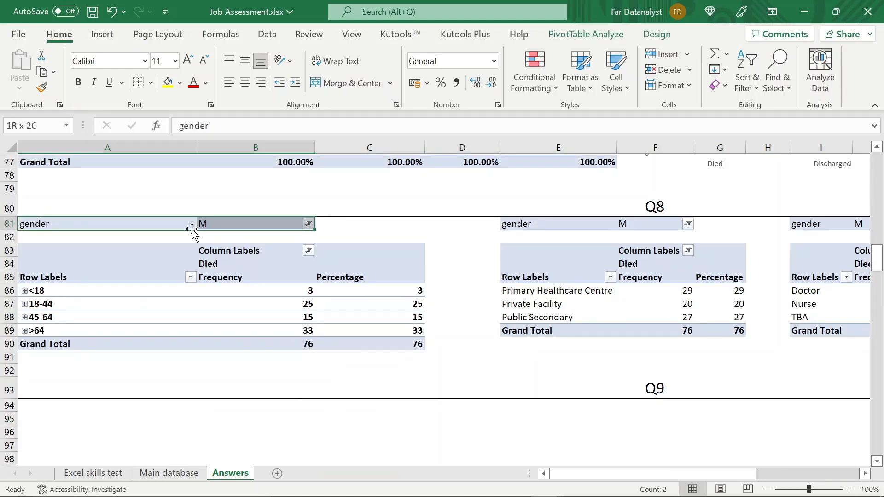
{"action": "key", "text": "shift+Right"}
{"action": "key", "text": "shift+Right"}
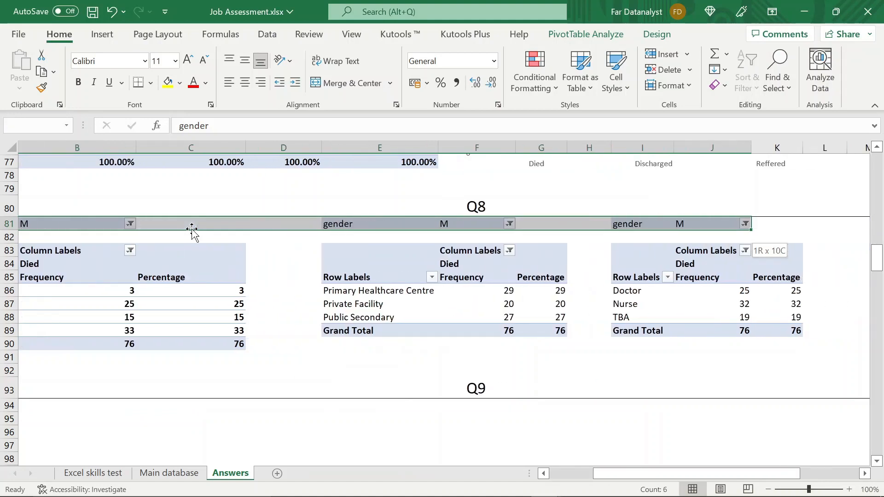
{"action": "key", "text": "shift+Down"}
{"action": "key", "text": "shift+Down"}
{"action": "key", "text": "shift+Down"}
{"action": "key", "text": "shift+Down"}
{"action": "key", "text": "shift+Down"}
{"action": "key", "text": "shift+Down"}
{"action": "key", "text": "shift+Down"}
{"action": "key", "text": "shift+Down"}
{"action": "key", "text": "shift+Down"}
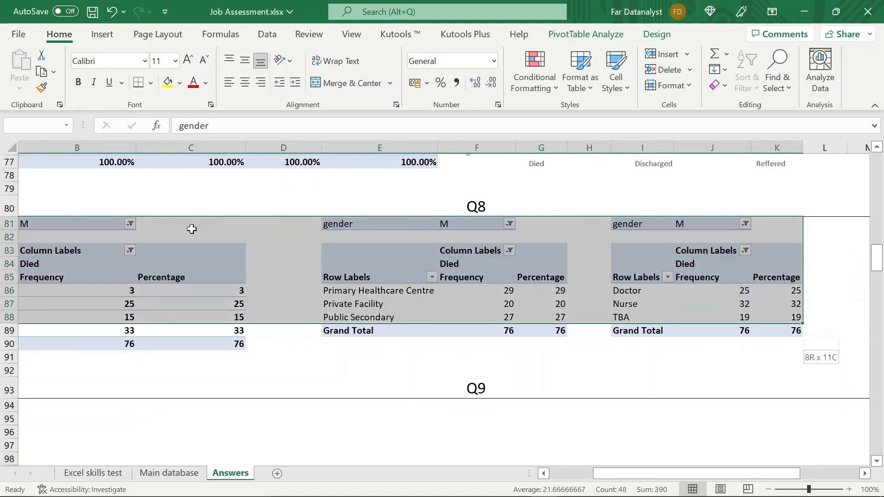
{"action": "key", "text": "ctrl+c"}
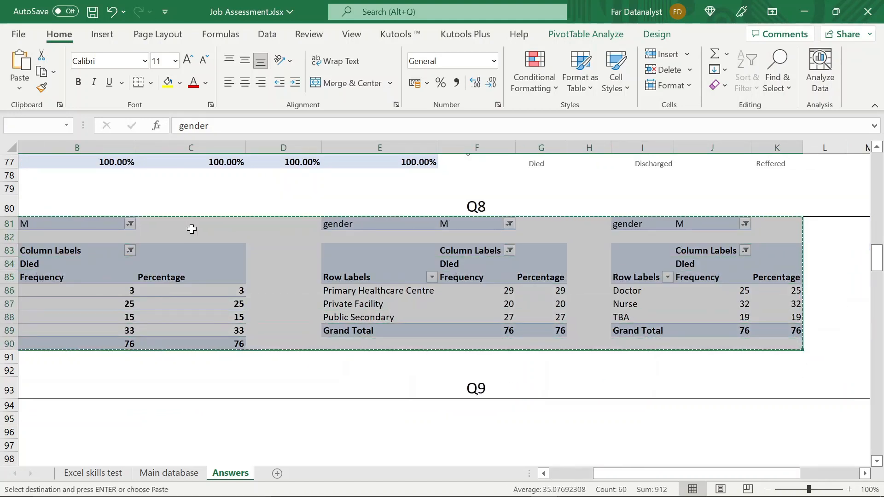
{"action": "scroll", "coordinate": [191, 229], "scroll_direction": "down", "scroll_amount": 1}
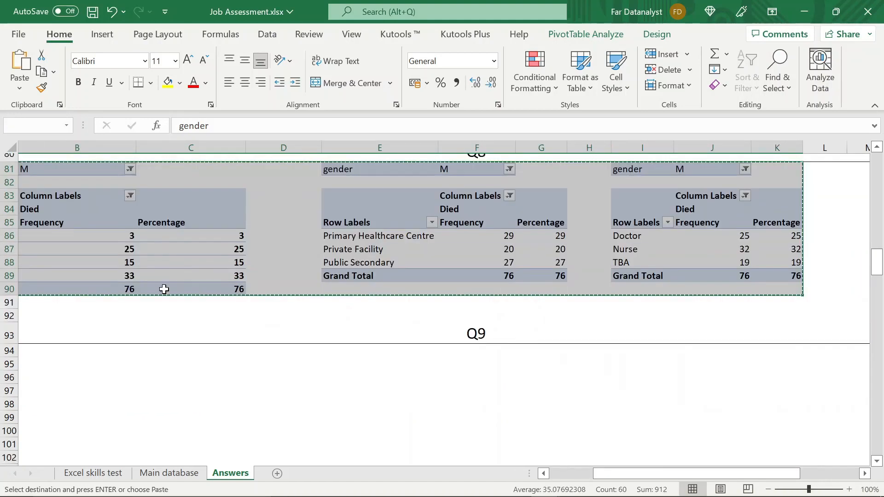
{"action": "left_click", "coordinate": [39, 376]}
{"action": "key", "text": "ctrl+v"}
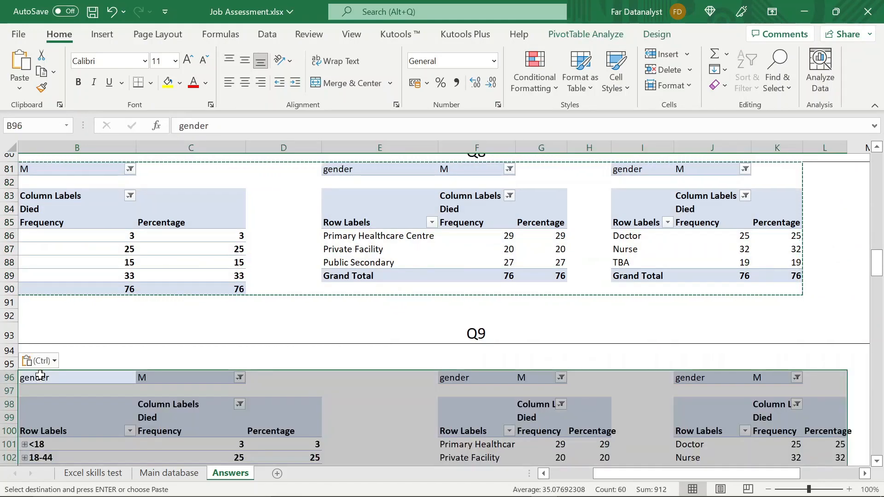
{"action": "scroll", "coordinate": [40, 375], "scroll_direction": "up", "scroll_amount": 1}
{"action": "scroll", "coordinate": [132, 394], "scroll_direction": "down", "scroll_amount": 4}
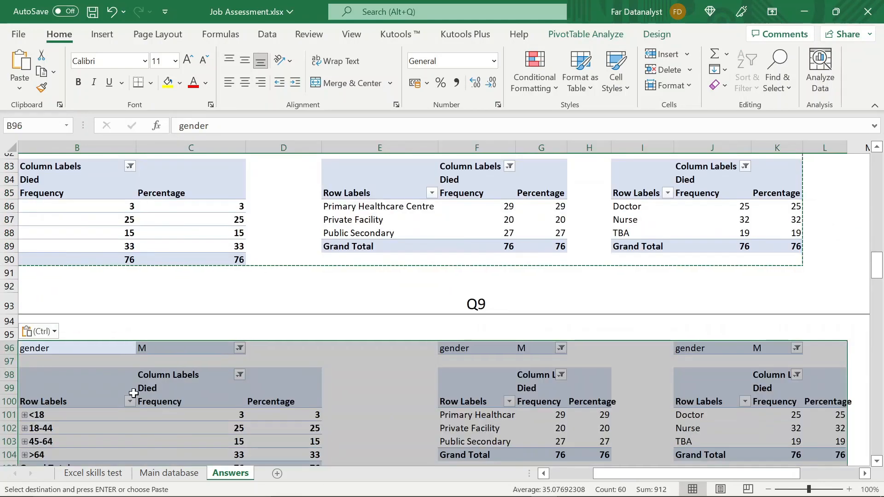
{"action": "left_click", "coordinate": [213, 304]}
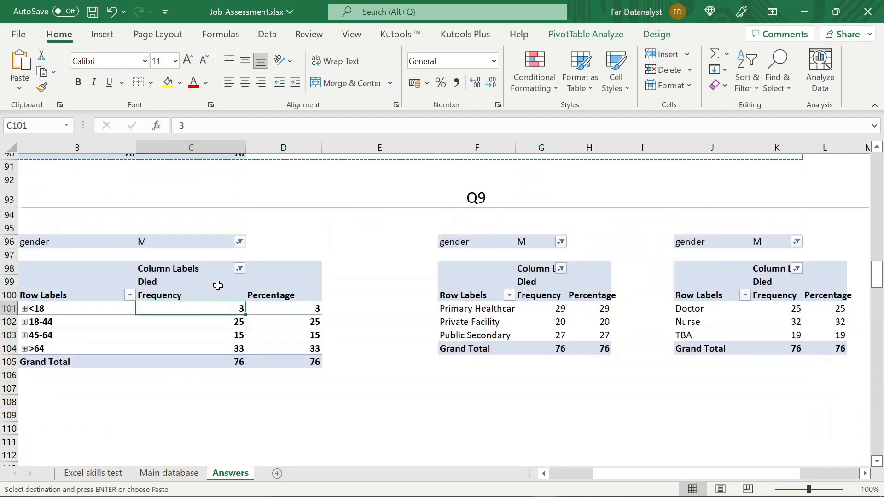
- Change the gender filter of the Q9 age group pivot table from M to F and end the copy mode
{"action": "left_click", "coordinate": [239, 242]}
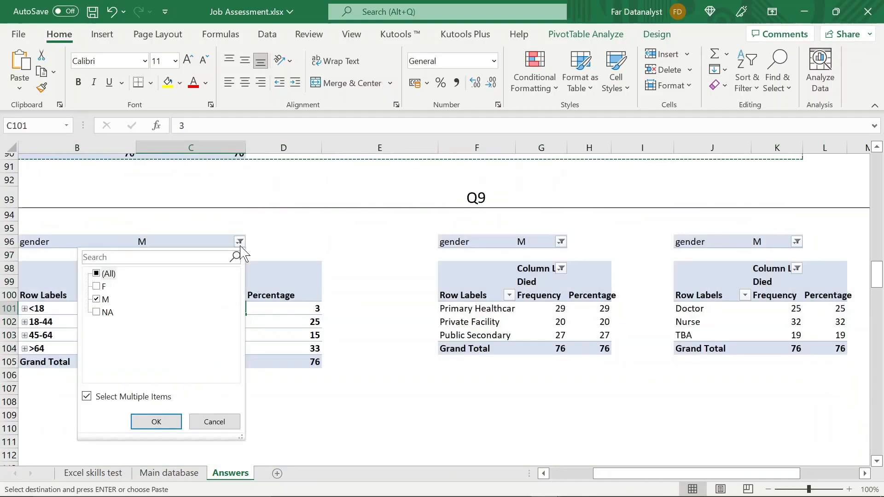
{"action": "left_click", "coordinate": [97, 286]}
{"action": "left_click", "coordinate": [96, 299]}
{"action": "key", "text": "Return"}
{"action": "key", "text": "Escape"}
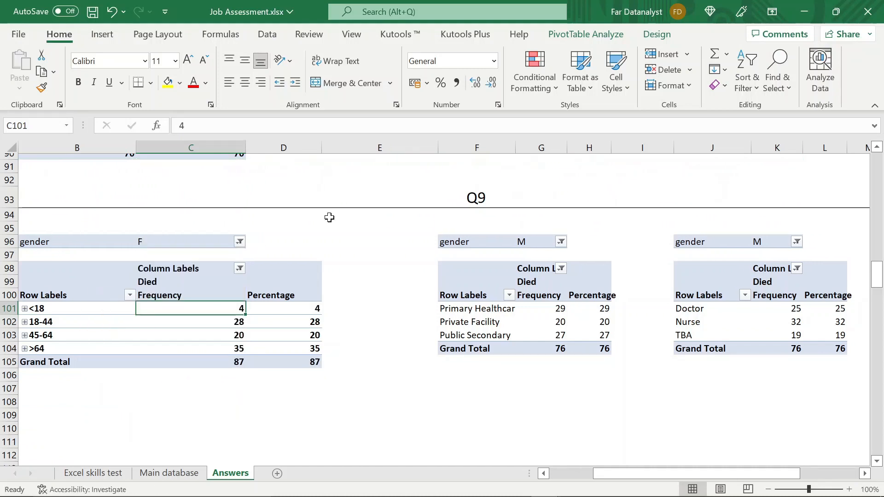
- Change the gender filter of the Q9 facility pivot table from M to F
{"action": "left_click", "coordinate": [560, 242]}
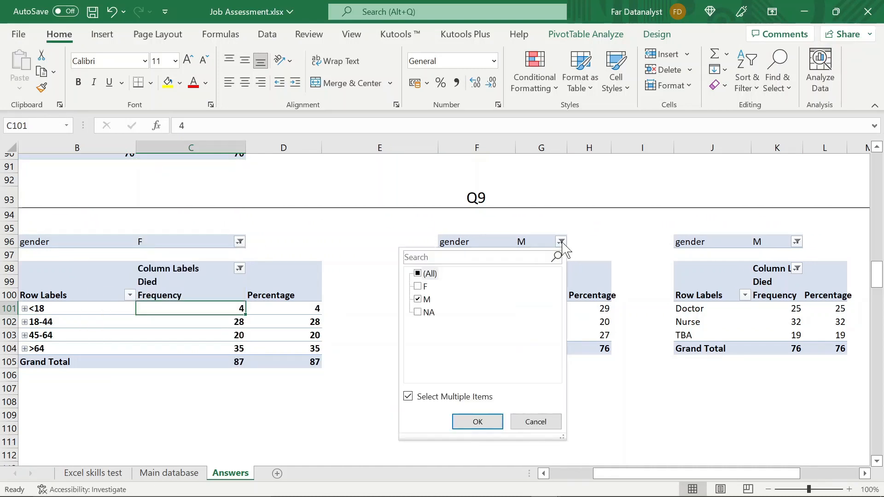
{"action": "left_click", "coordinate": [418, 299]}
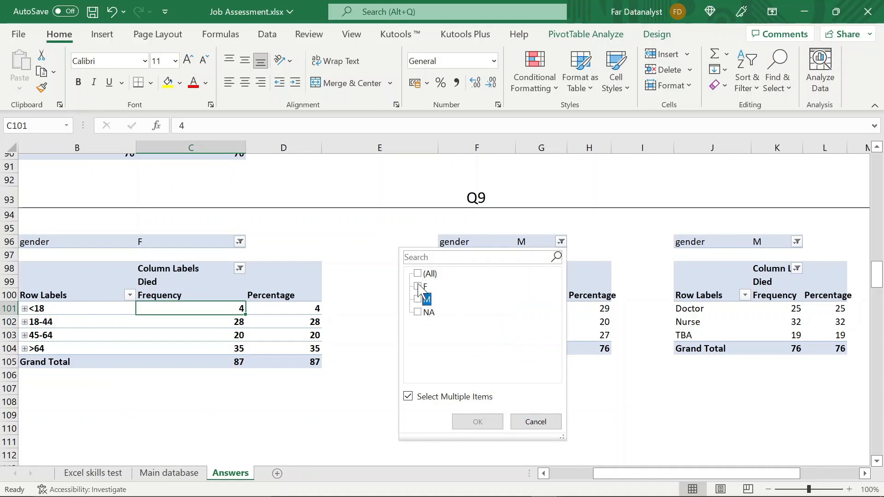
{"action": "left_click", "coordinate": [418, 287]}
{"action": "key", "text": "Return"}
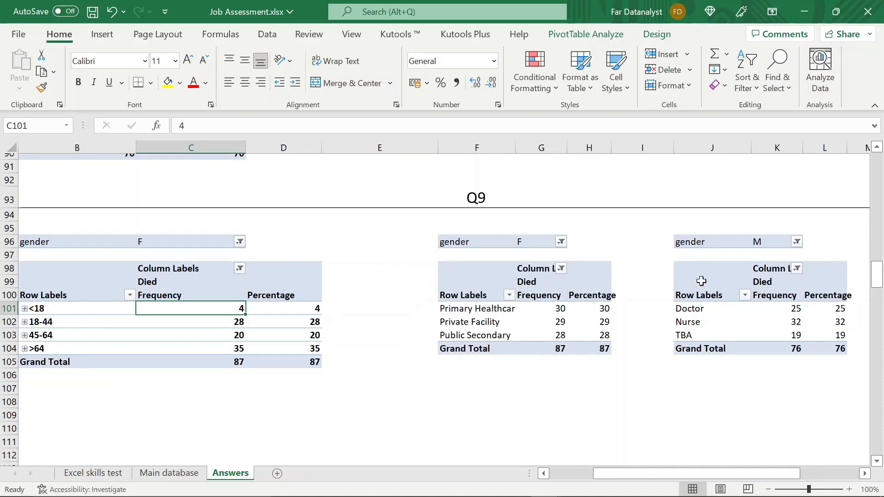
- Filter the Q9 health worker pivot table to gender F only and fit the widths of columns L and H
{"action": "left_click", "coordinate": [797, 241]}
{"action": "left_click", "coordinate": [654, 286]}
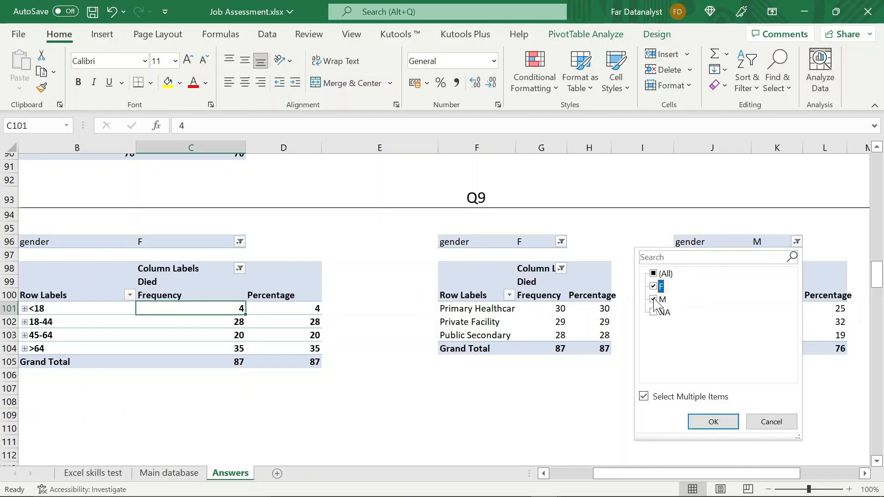
{"action": "left_click", "coordinate": [655, 299]}
{"action": "key", "text": "Return"}
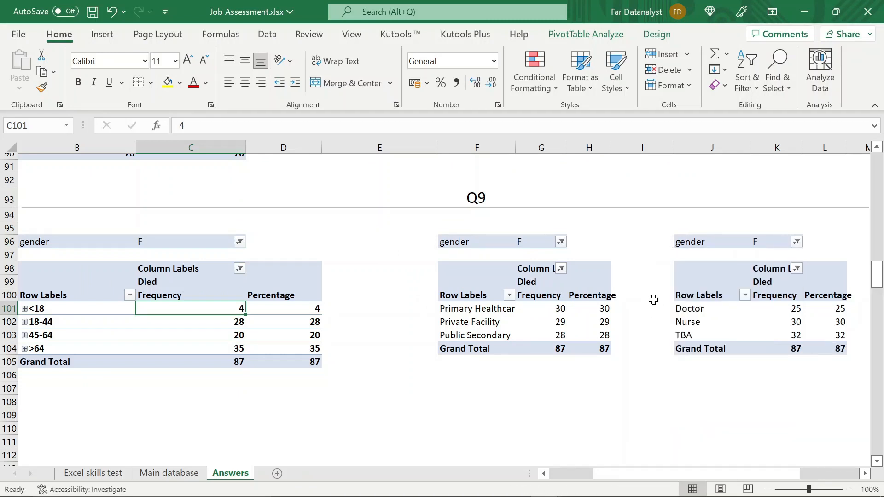
{"action": "double_click", "coordinate": [849, 149]}
{"action": "double_click", "coordinate": [611, 148]}
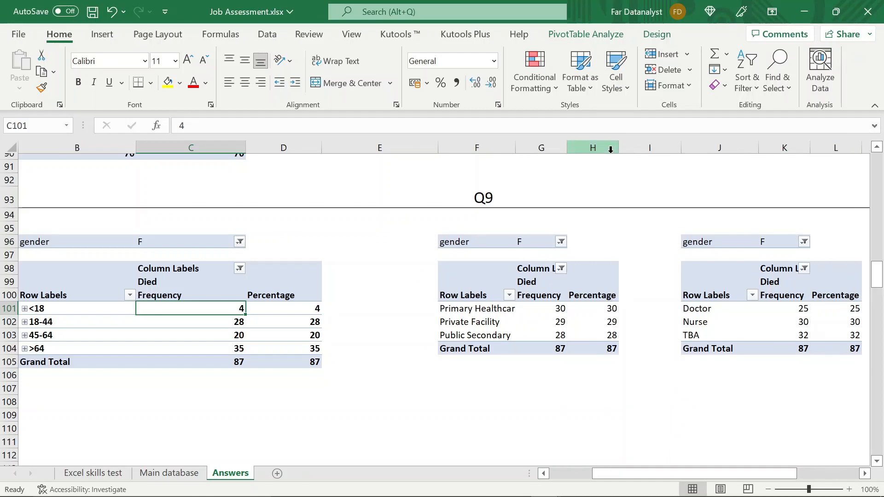
- Show the Percentage values of the Q8 age group pivot table as % of Column Total
{"action": "scroll", "coordinate": [599, 270], "scroll_direction": "up", "scroll_amount": 7}
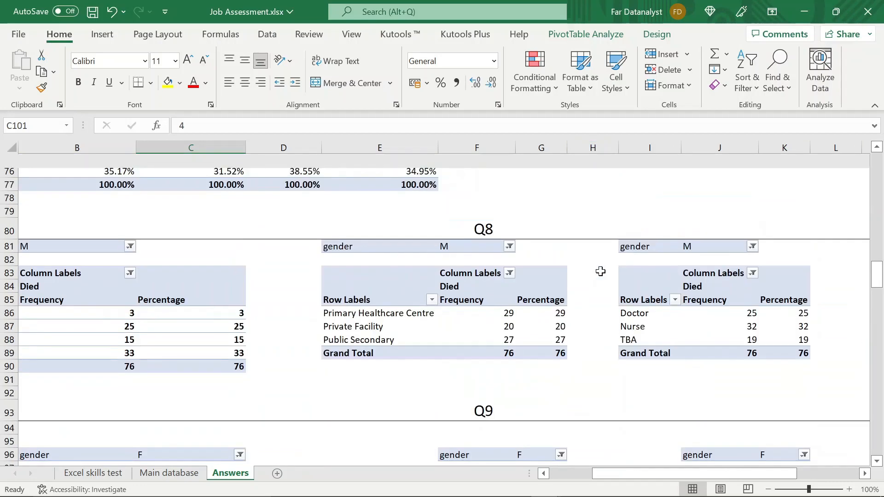
{"action": "scroll", "coordinate": [585, 280], "scroll_direction": "down", "scroll_amount": 5}
{"action": "scroll", "coordinate": [585, 280], "scroll_direction": "left", "scroll_amount": 2}
{"action": "scroll", "coordinate": [570, 291], "scroll_direction": "up", "scroll_amount": 3}
{"action": "scroll", "coordinate": [570, 291], "scroll_direction": "left", "scroll_amount": 1}
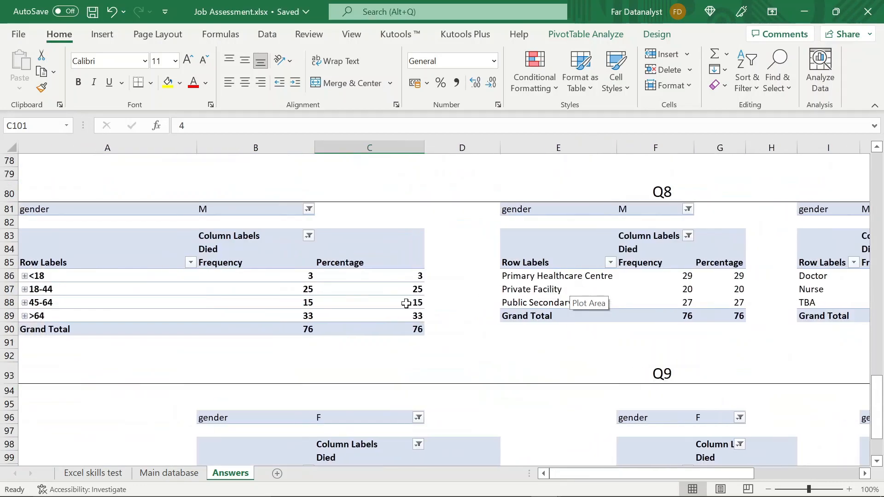
{"action": "left_click", "coordinate": [353, 274]}
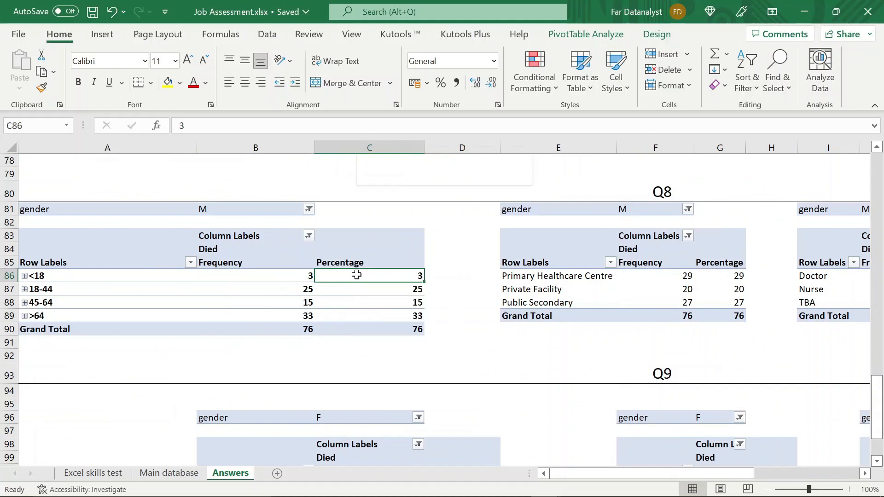
{"action": "right_click", "coordinate": [356, 275]}
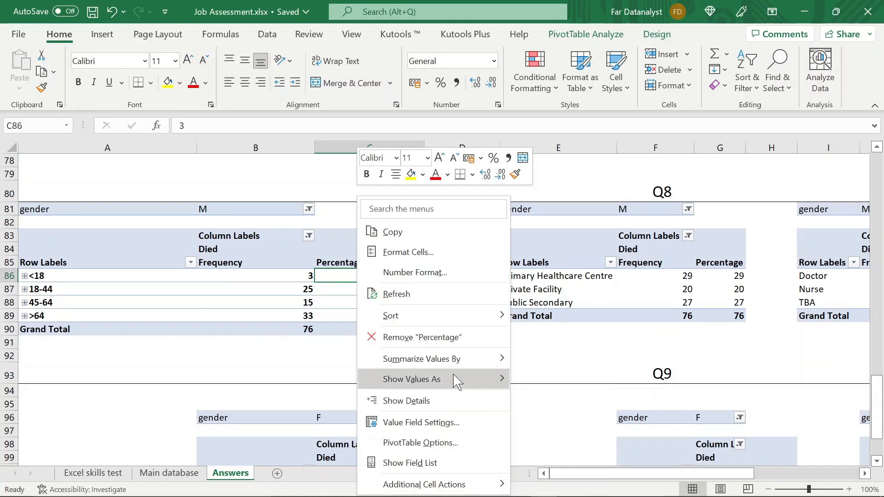
{"action": "left_click", "coordinate": [565, 216]}
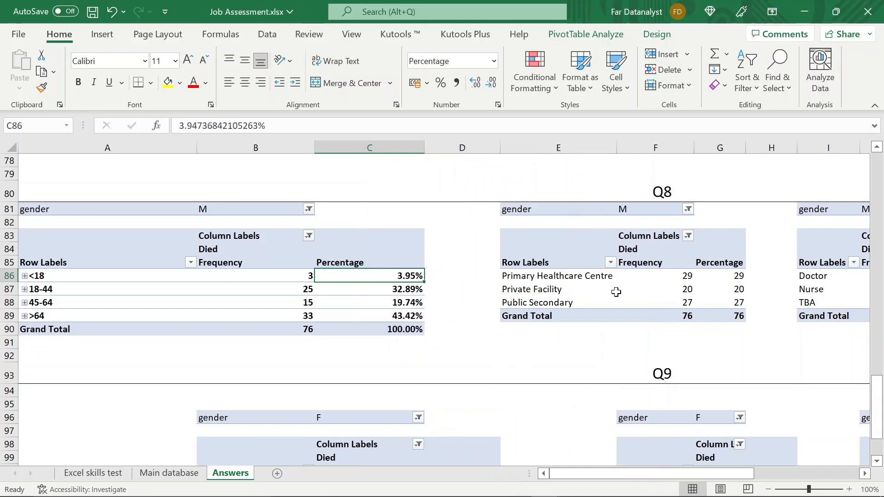
- Show the Percentage values of the Q8 facility and health worker pivot tables as % of Column Total
{"action": "scroll", "coordinate": [616, 290], "scroll_direction": "right", "scroll_amount": 3}
{"action": "left_click", "coordinate": [367, 276]}
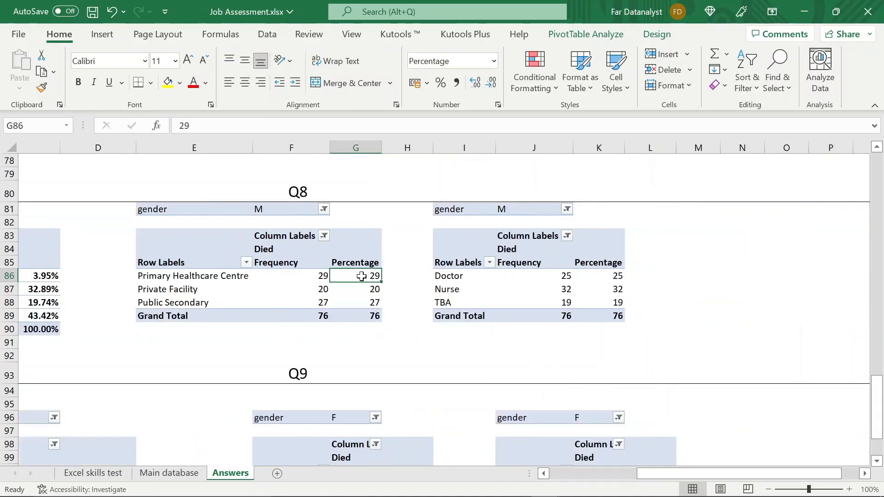
{"action": "right_click", "coordinate": [367, 276]}
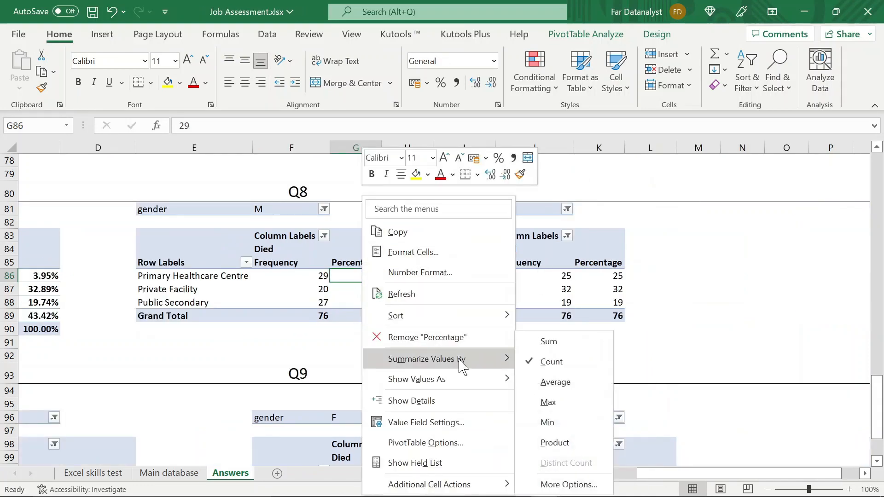
{"action": "mouse_move", "coordinate": [478, 380]}
{"action": "left_click", "coordinate": [571, 221]}
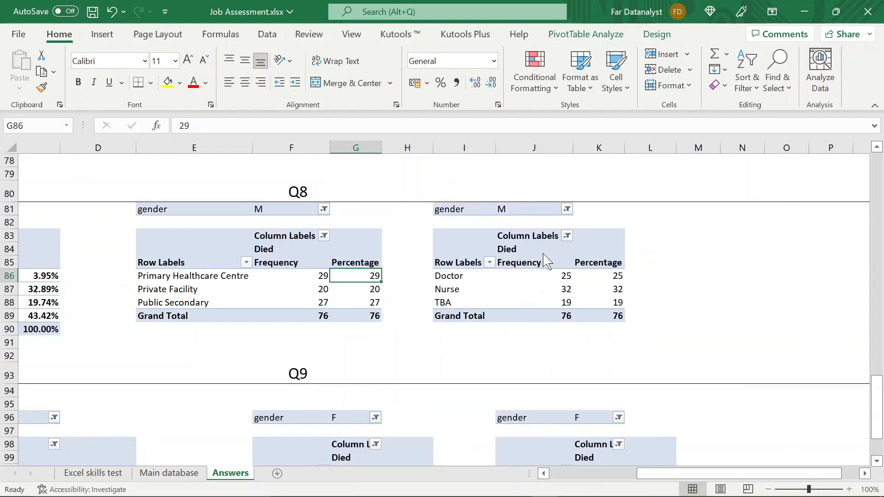
{"action": "mouse_move", "coordinate": [683, 379]}
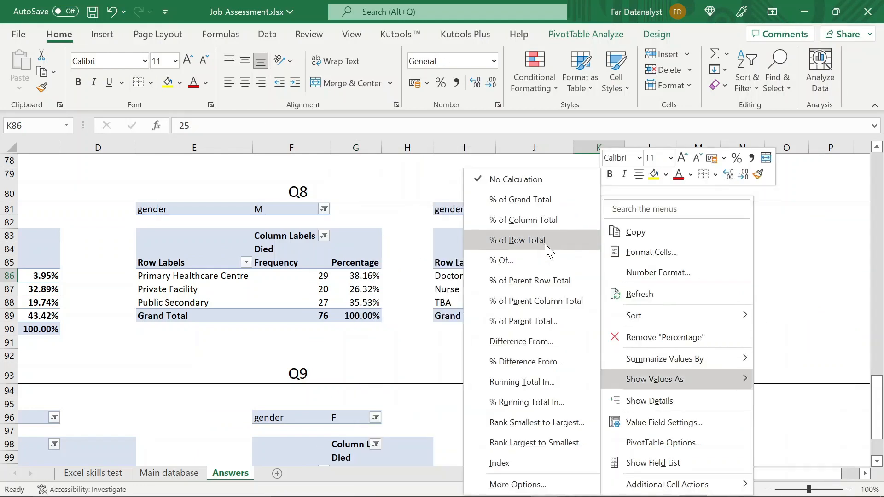
{"action": "left_click", "coordinate": [543, 220]}
- Show the Percentage values of the Q9 age group pivot table as % of Column Total
{"action": "scroll", "coordinate": [279, 277], "scroll_direction": "left", "scroll_amount": 3}
{"action": "scroll", "coordinate": [279, 276], "scroll_direction": "down", "scroll_amount": 3}
{"action": "right_click", "coordinate": [456, 348]}
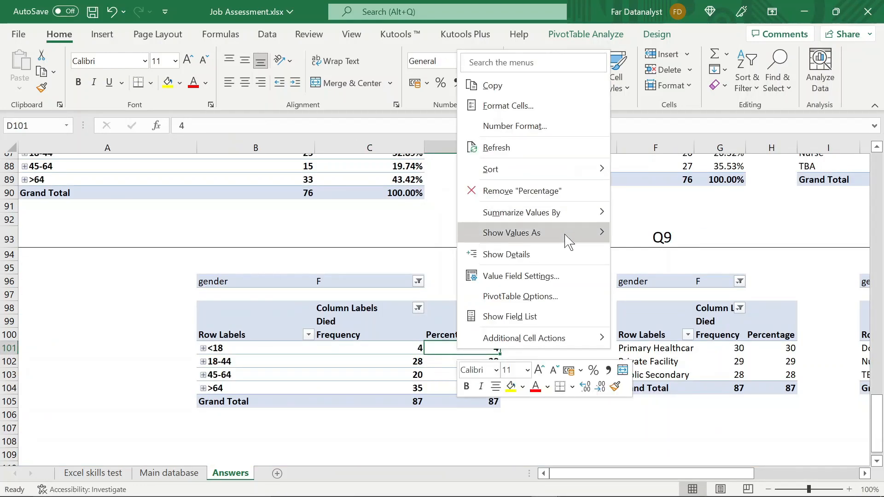
{"action": "left_click", "coordinate": [641, 221]}
- Show the Percentage values of the Q9 facility and health worker pivot tables as % of Column Total
{"action": "scroll", "coordinate": [641, 276], "scroll_direction": "right", "scroll_amount": 3}
{"action": "right_click", "coordinate": [374, 348]}
{"action": "left_click", "coordinate": [594, 219]}
{"action": "right_click", "coordinate": [624, 361]}
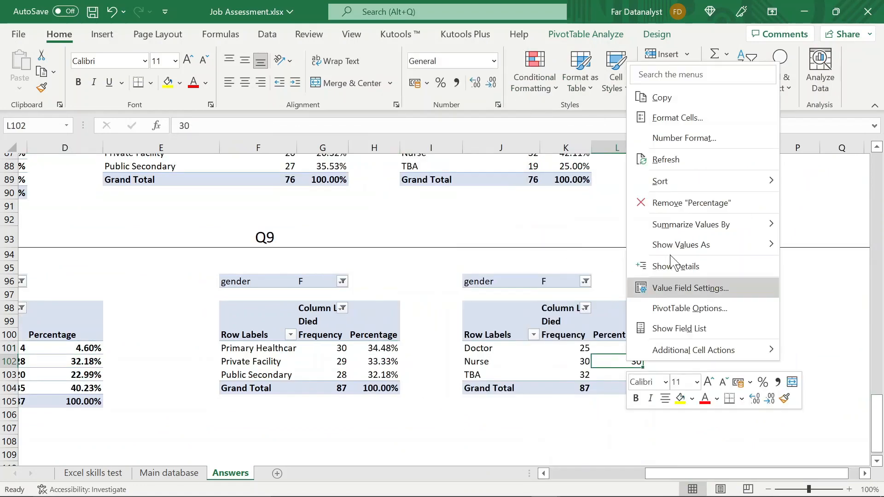
{"action": "mouse_move", "coordinate": [671, 242]}
{"action": "left_click", "coordinate": [578, 259]}
{"action": "left_click", "coordinate": [718, 343]}
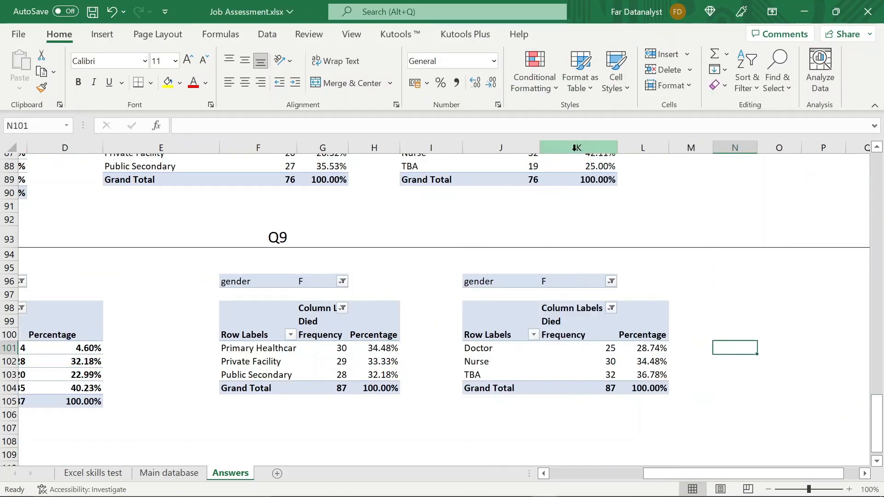
- Copy all three Q9 pivot tables with their gender filters, starting at B96 down to row 105, and paste them at A96 to align with Q8
{"action": "scroll", "coordinate": [275, 300], "scroll_direction": "left", "scroll_amount": 5}
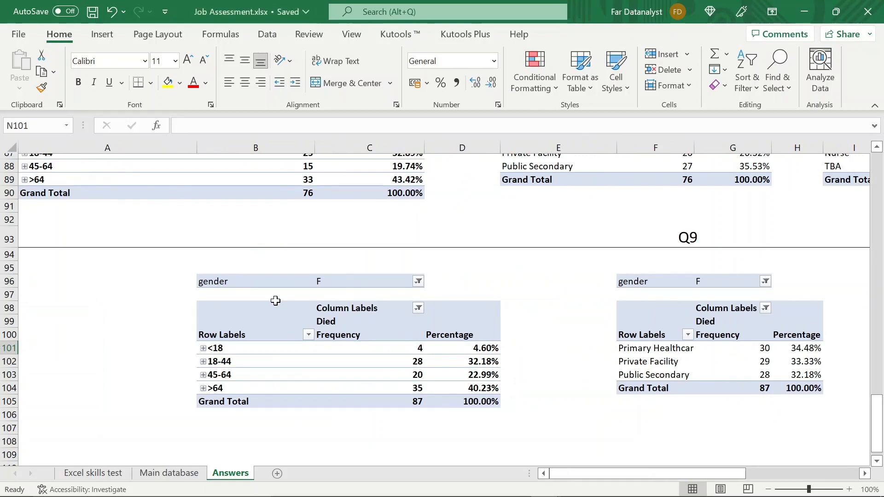
{"action": "scroll", "coordinate": [275, 301], "scroll_direction": "up", "scroll_amount": 2}
{"action": "scroll", "coordinate": [276, 301], "scroll_direction": "down", "scroll_amount": 1}
{"action": "scroll", "coordinate": [275, 301], "scroll_direction": "right", "scroll_amount": 5}
{"action": "scroll", "coordinate": [275, 301], "scroll_direction": "left", "scroll_amount": 5}
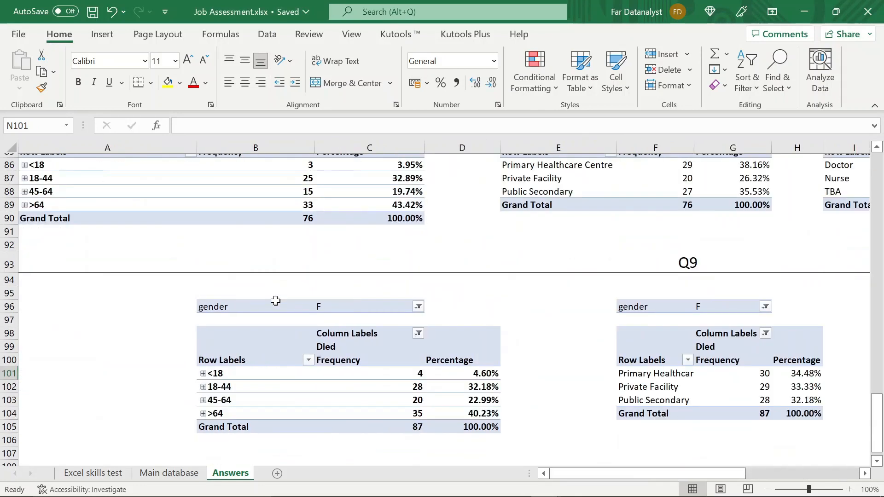
{"action": "left_click", "coordinate": [203, 306]}
{"action": "key", "text": "ctrl+shift+Right"}
{"action": "key", "text": "ctrl+shift+Right"}
{"action": "key", "text": "ctrl+shift+Right"}
{"action": "key", "text": "ctrl+shift+Right"}
{"action": "key", "text": "shift+Right"}
{"action": "key", "text": "shift+Right"}
{"action": "key", "text": "shift+Down"}
{"action": "key", "text": "shift+Down"}
{"action": "key", "text": "shift+Down"}
{"action": "key", "text": "shift+Down"}
{"action": "key", "text": "shift+Down"}
{"action": "key", "text": "shift+Down"}
{"action": "key", "text": "shift+Down"}
{"action": "key", "text": "shift+Down"}
{"action": "key", "text": "ctrl+c"}
{"action": "scroll", "coordinate": [205, 307], "scroll_direction": "left", "scroll_amount": 5}
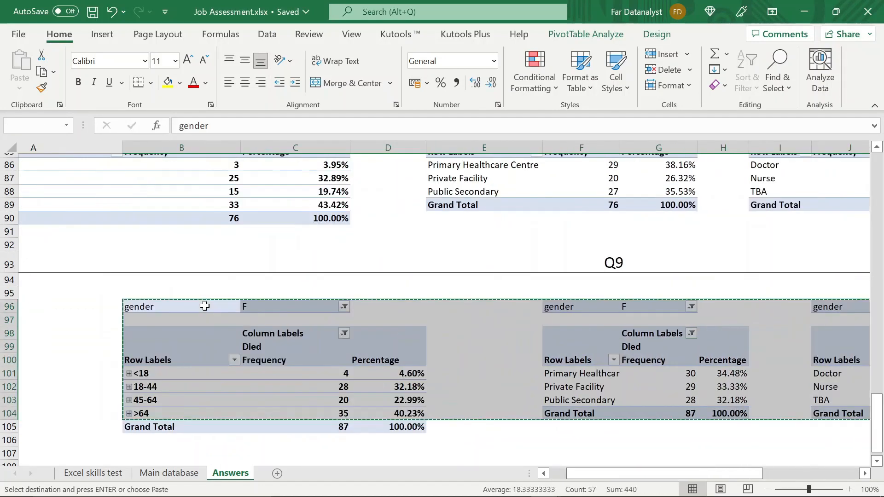
{"action": "key", "text": "shift+Down"}
{"action": "key", "text": "ctrl+c"}
{"action": "scroll", "coordinate": [204, 306], "scroll_direction": "left", "scroll_amount": 5}
{"action": "left_click", "coordinate": [119, 303]}
{"action": "key", "text": "Return"}
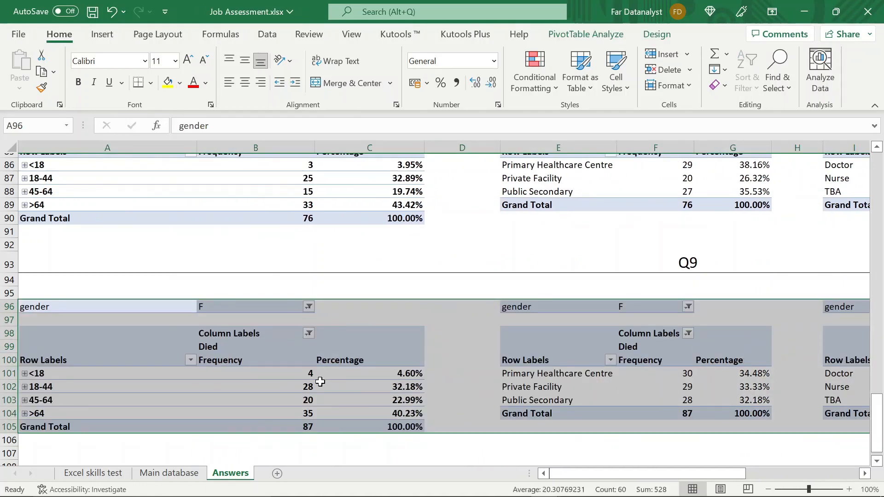
{"action": "left_click", "coordinate": [426, 378]}
{"action": "scroll", "coordinate": [426, 378], "scroll_direction": "right", "scroll_amount": 5}
{"action": "scroll", "coordinate": [426, 378], "scroll_direction": "left", "scroll_amount": 5}
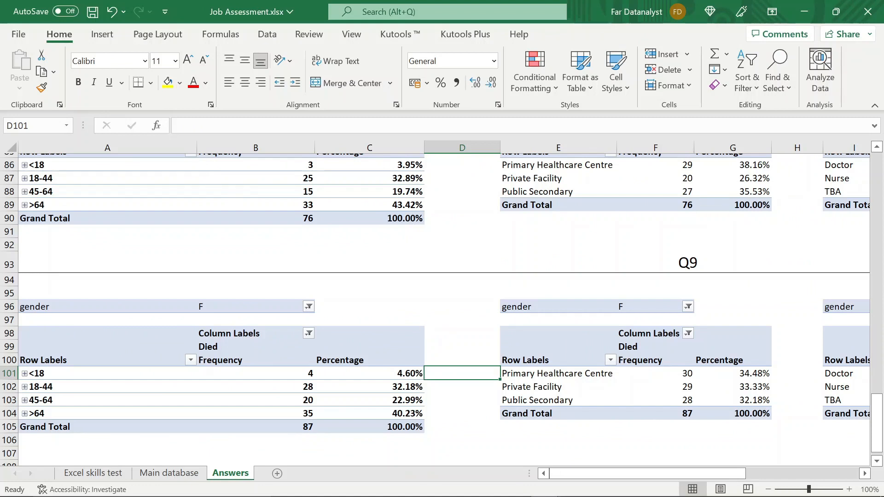
- Hide the formula bar and collapse the ribbon to enlarge the worksheet area
{"action": "left_click", "coordinate": [352, 37]}
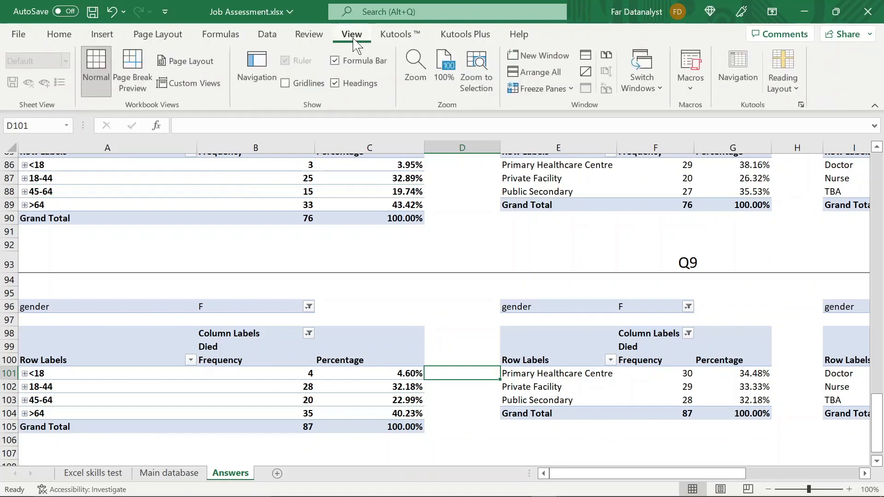
{"action": "left_click", "coordinate": [336, 61]}
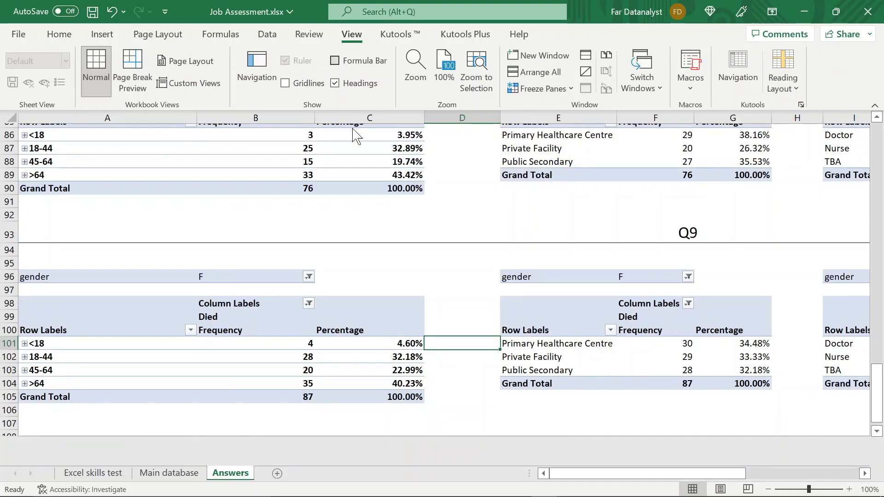
{"action": "left_click", "coordinate": [351, 216]}
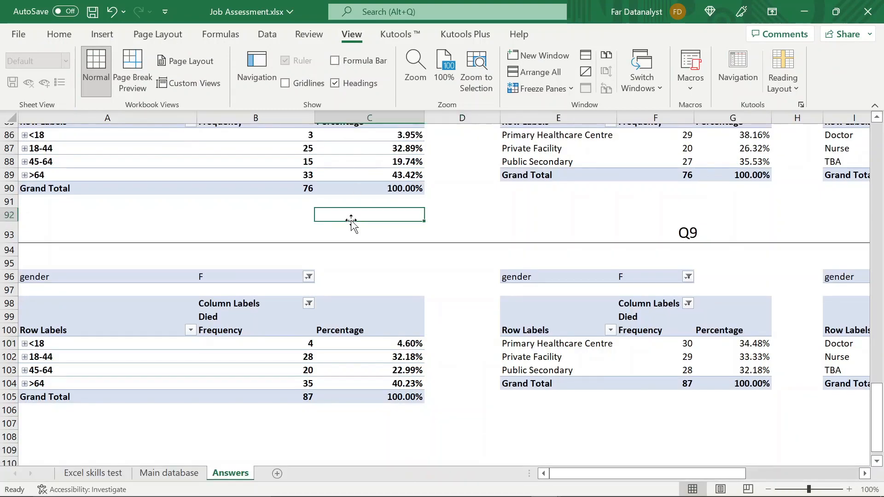
{"action": "left_click", "coordinate": [171, 212]}
{"action": "left_click", "coordinate": [61, 38]}
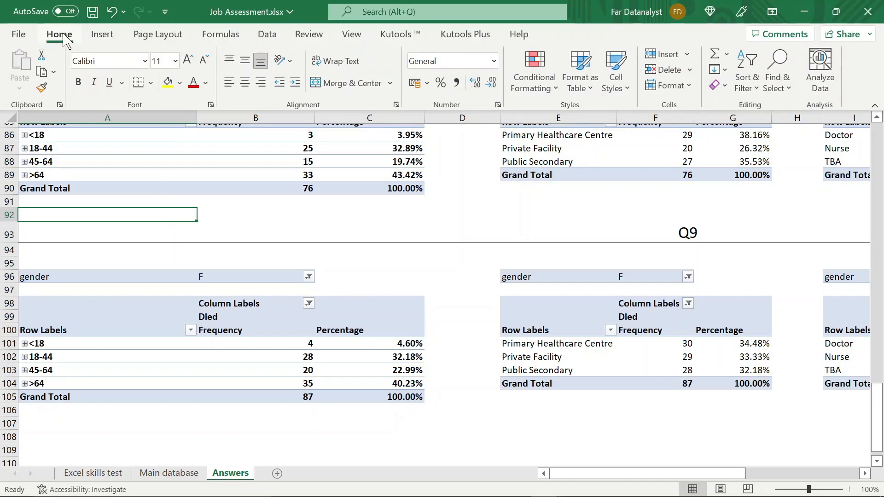
{"action": "double_click", "coordinate": [61, 37]}
- Check the Q8 and Q9 pivot tables side by side and save the workbook
{"action": "scroll", "coordinate": [207, 177], "scroll_direction": "up", "scroll_amount": 4}
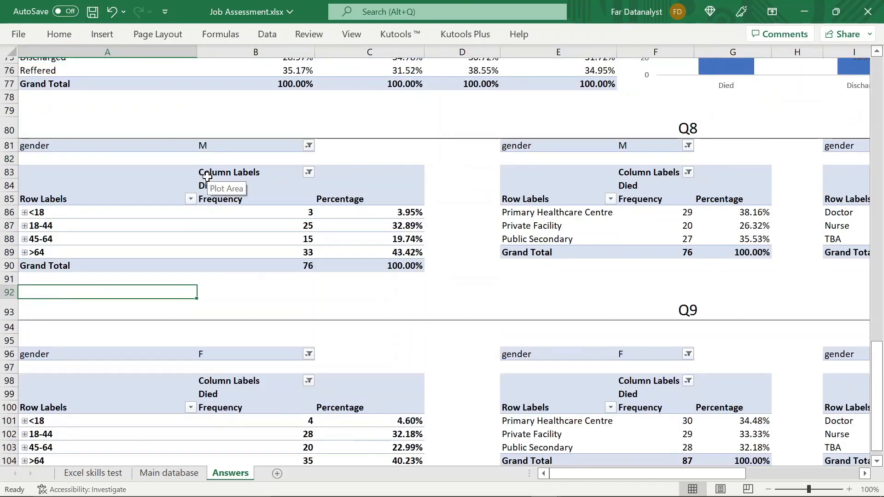
{"action": "scroll", "coordinate": [208, 177], "scroll_direction": "right", "scroll_amount": 3}
{"action": "scroll", "coordinate": [596, 338], "scroll_direction": "left", "scroll_amount": 3}
{"action": "key", "text": "ctrl+s"}
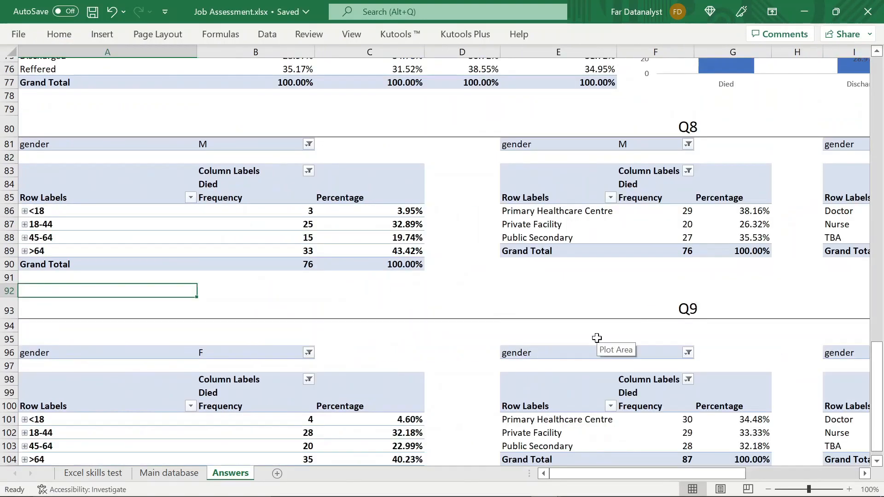
- Add a chart title to the Q7 stacked column chart of patient outcomes
{"action": "scroll", "coordinate": [596, 338], "scroll_direction": "right", "scroll_amount": 3}
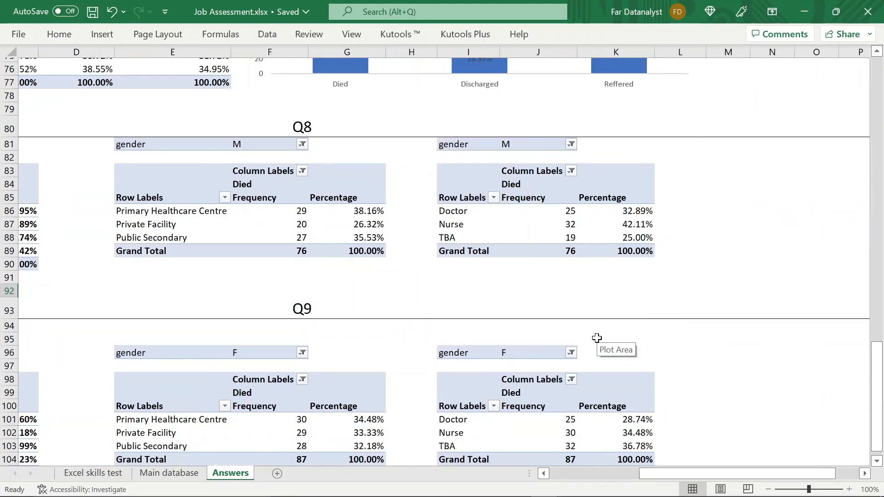
{"action": "scroll", "coordinate": [597, 338], "scroll_direction": "up", "scroll_amount": 6}
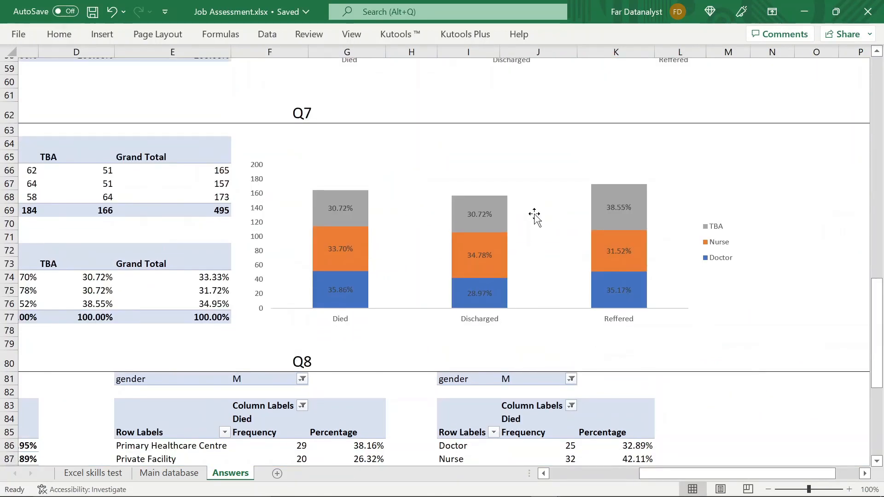
{"action": "left_click", "coordinate": [506, 160]}
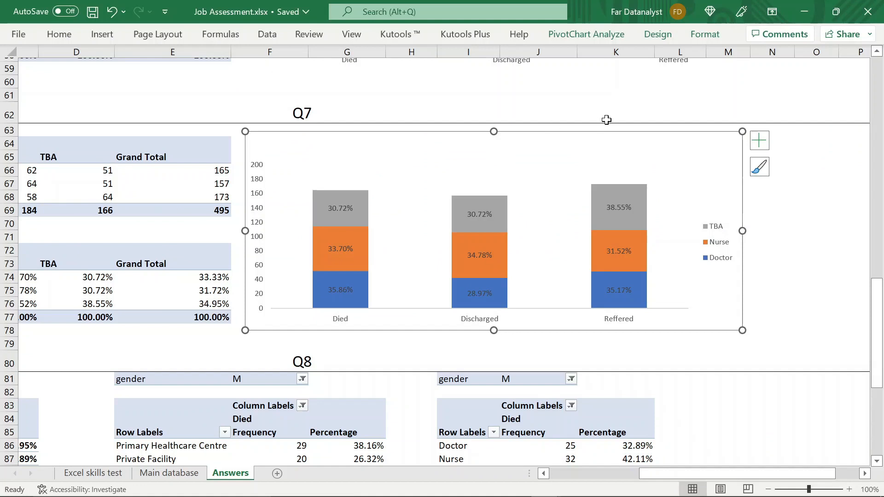
{"action": "left_click", "coordinate": [760, 141]}
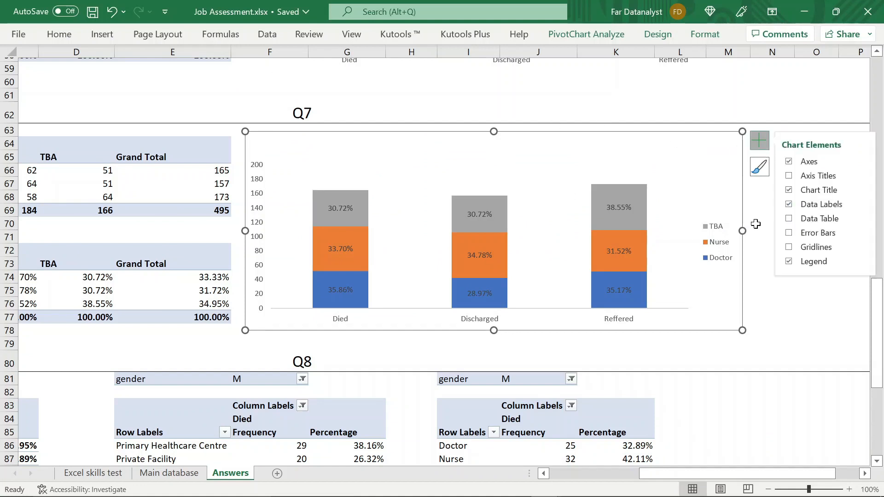
{"action": "left_click", "coordinate": [789, 191]}
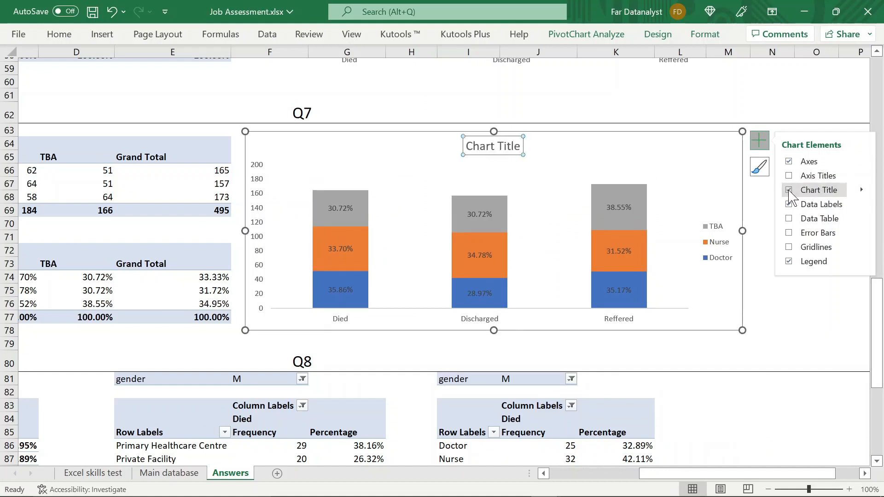
- Clear the placeholder text from the Q7 chart's title
{"action": "left_click", "coordinate": [518, 146]}
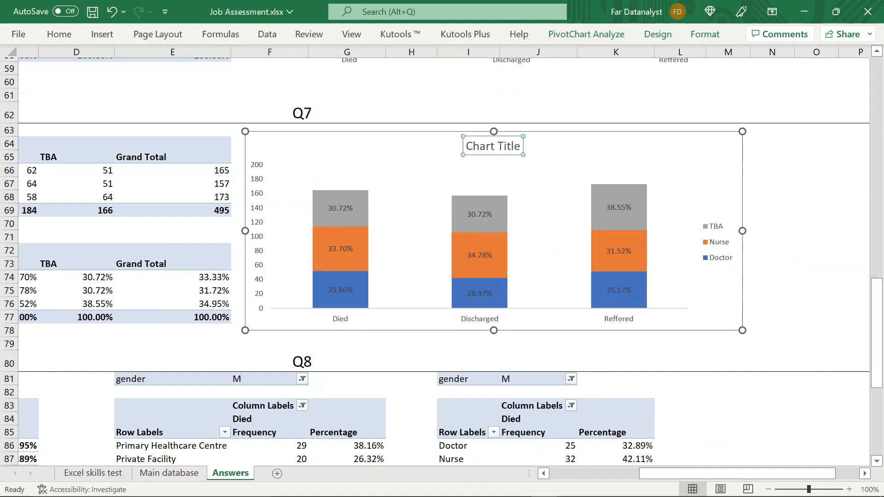
{"action": "key", "text": "BackSpace"}
{"action": "key", "text": "BackSpace"}
{"action": "key", "text": "BackSpace"}
{"action": "key", "text": "BackSpace"}
{"action": "key", "text": "BackSpace"}
{"action": "key", "text": "BackSpace"}
{"action": "key", "text": "BackSpace"}
{"action": "key", "text": "BackSpace"}
{"action": "key", "text": "BackSpace"}
{"action": "key", "text": "BackSpace"}
{"action": "key", "text": "BackSpace"}
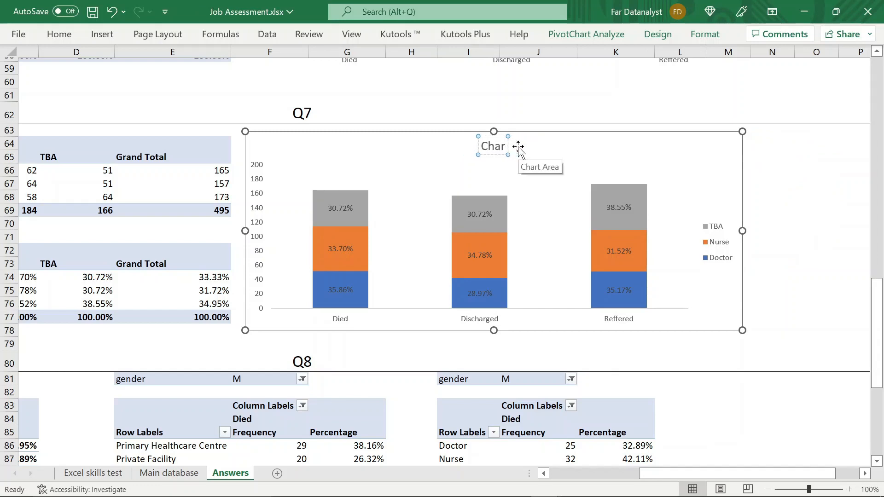
{"action": "scroll", "coordinate": [518, 146], "scroll_direction": "left", "scroll_amount": 10}
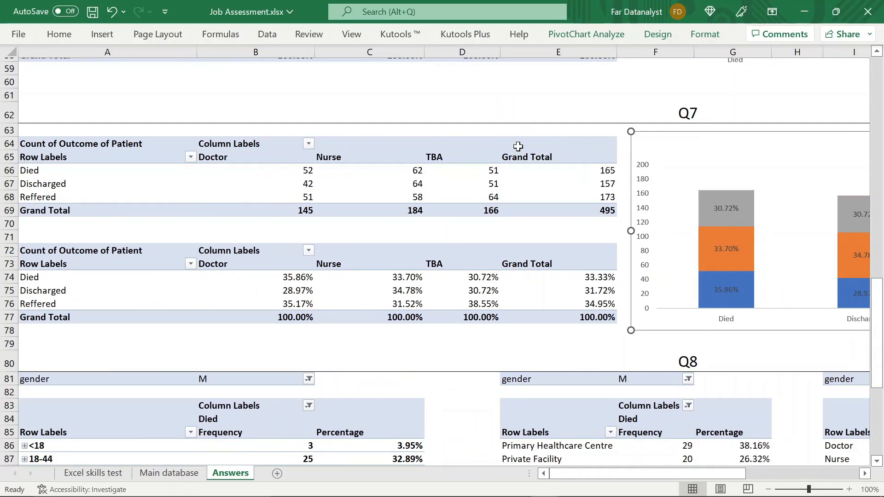
{"action": "scroll", "coordinate": [517, 147], "scroll_direction": "right", "scroll_amount": 10}
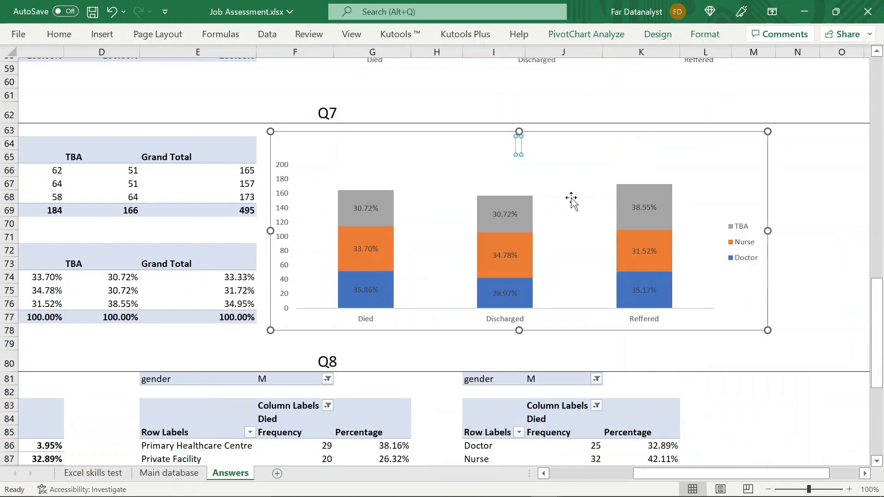
- Enter "Count of outcome of patient by" as the title text of the Q7 chart
{"action": "double_click", "coordinate": [519, 146]}
{"action": "type", "text": "C"}
{"action": "type", "text": "ou"}
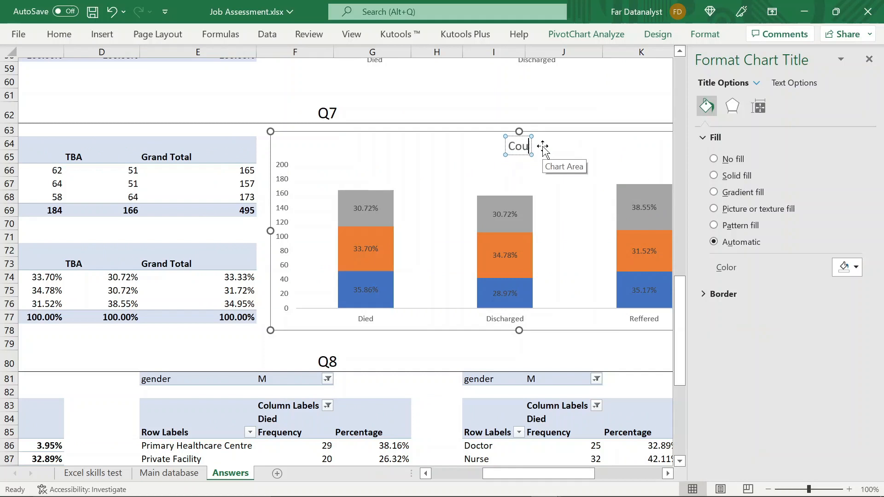
{"action": "type", "text": "nt of outcome"}
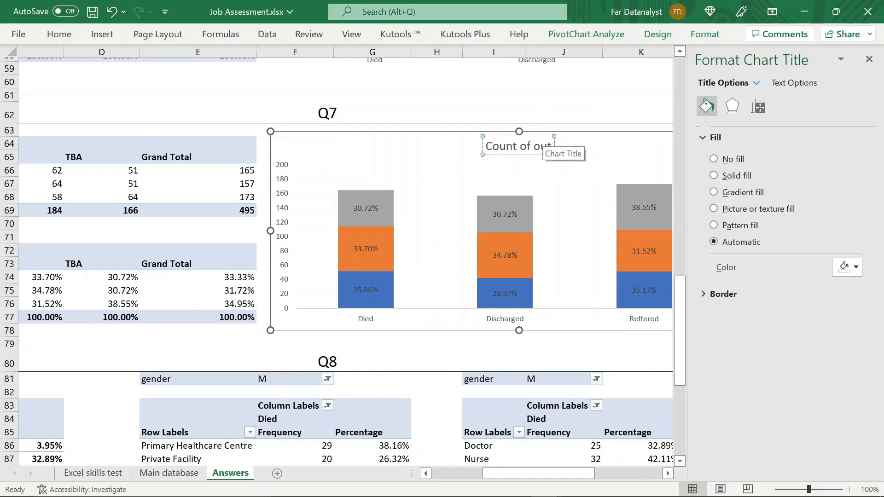
{"action": "mouse_move", "coordinate": [522, 309]}
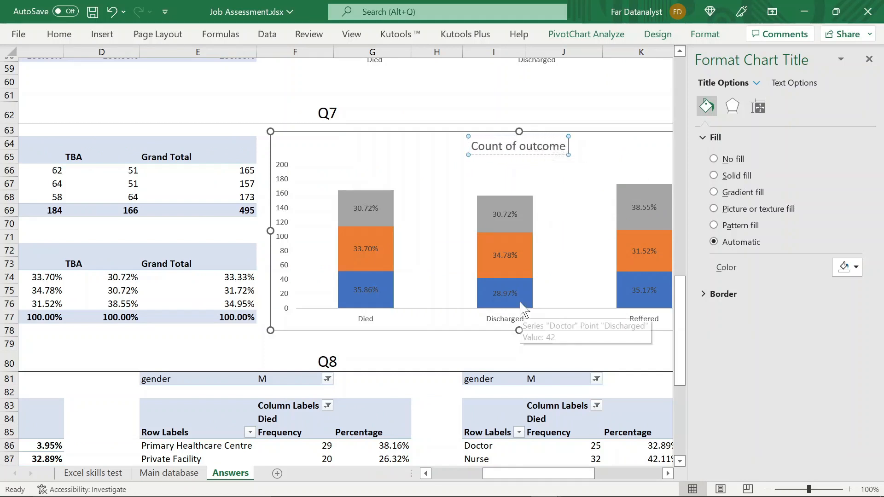
{"action": "type", "text": "of pate"}
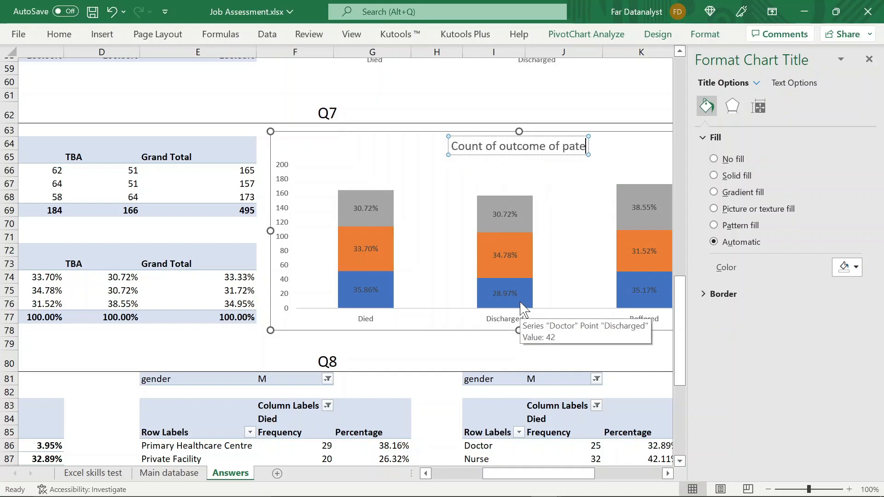
{"action": "key", "text": "BackSpace"}
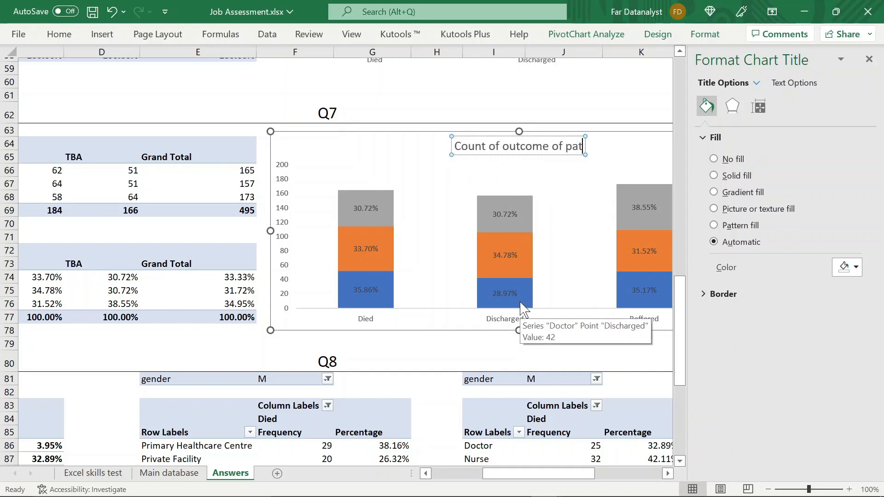
{"action": "type", "text": "u"}
{"action": "key", "text": "BackSpace"}
{"action": "type", "text": "ient by"}
{"action": "left_click", "coordinate": [507, 213]}
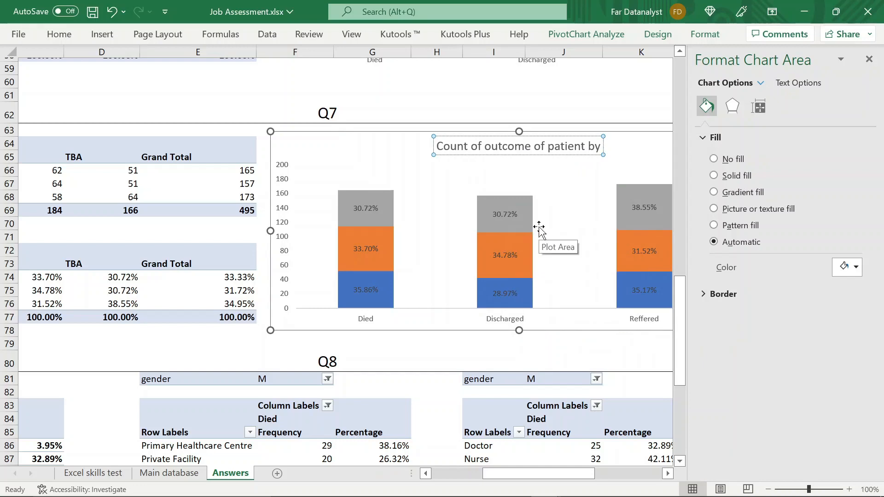
- Extend the Q7 chart title with "outcome of patient by healthcare worker" after the existing words
{"action": "left_click_drag", "start_coordinate": [490, 473], "coordinate": [514, 477]}
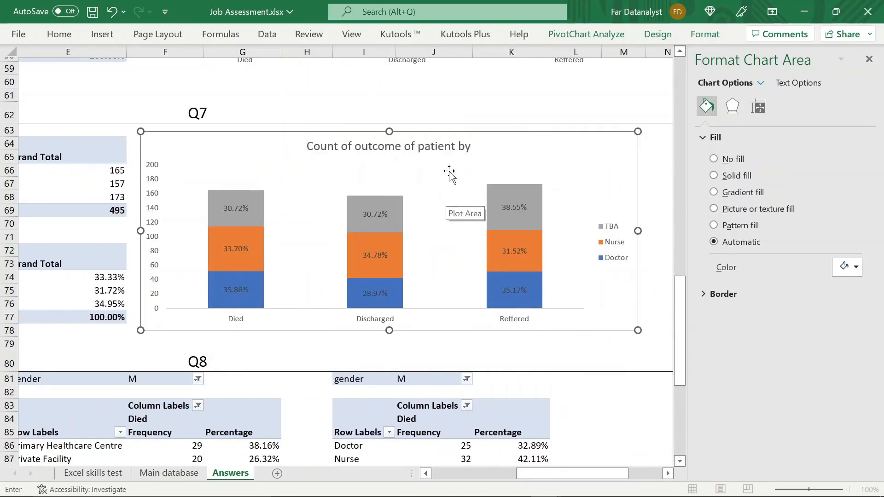
{"action": "left_click", "coordinate": [469, 146]}
{"action": "type", "text": "outcome of pati"}
{"action": "type", "text": "ent by healthcare worker"}
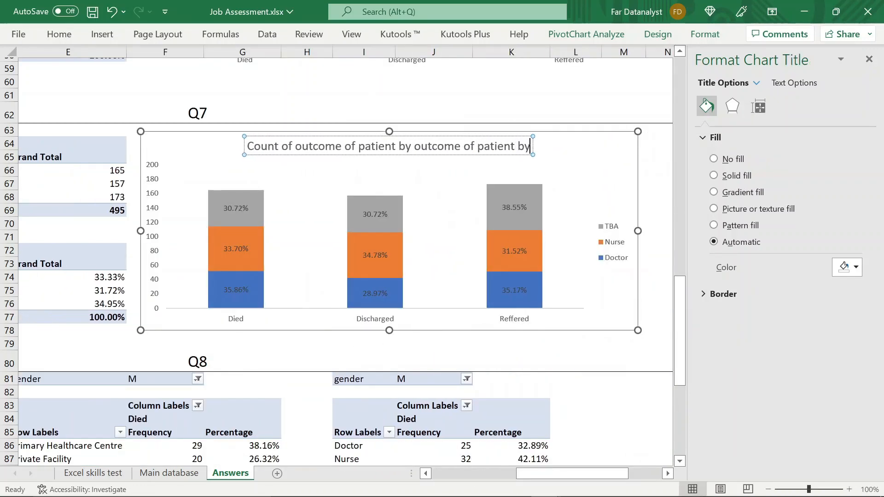
{"action": "left_click", "coordinate": [646, 189]}
{"action": "left_click_drag", "start_coordinate": [647, 189], "coordinate": [646, 189]}
{"action": "scroll", "coordinate": [539, 194], "scroll_direction": "down", "scroll_amount": 2}
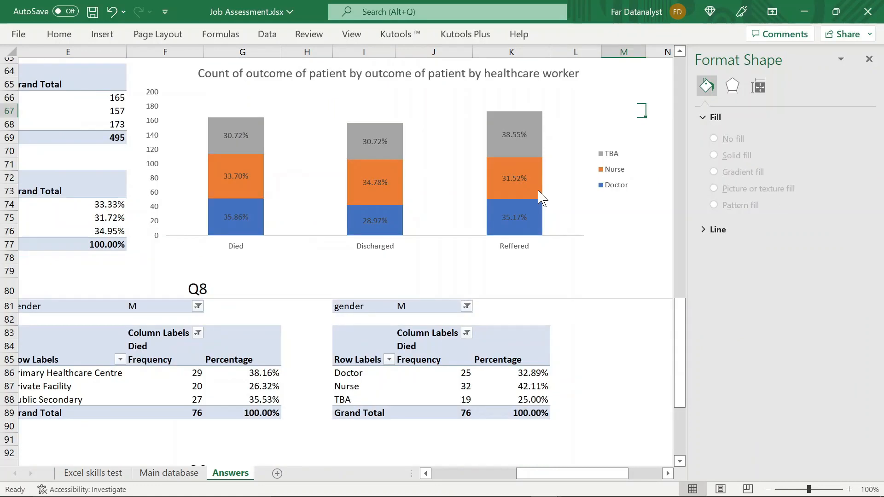
- Reduce the font size of the Q7 chart title by two steps
{"action": "left_click", "coordinate": [458, 78]}
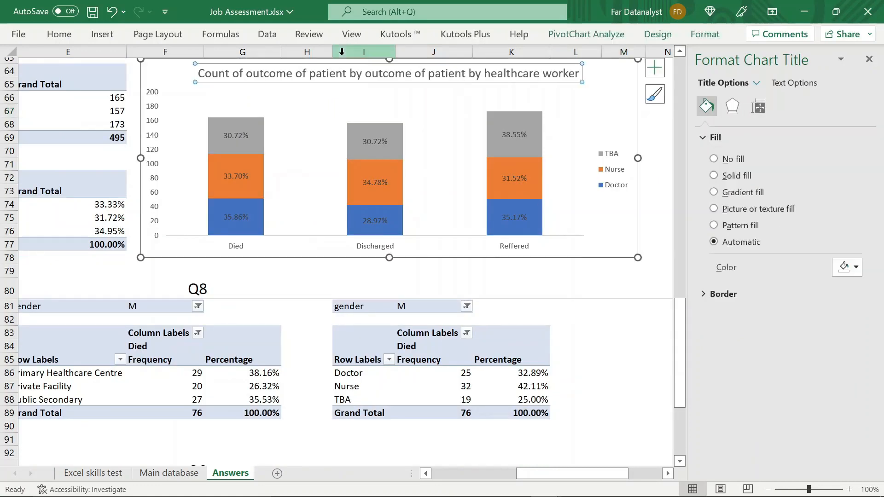
{"action": "left_click", "coordinate": [64, 38]}
{"action": "left_click", "coordinate": [203, 60]}
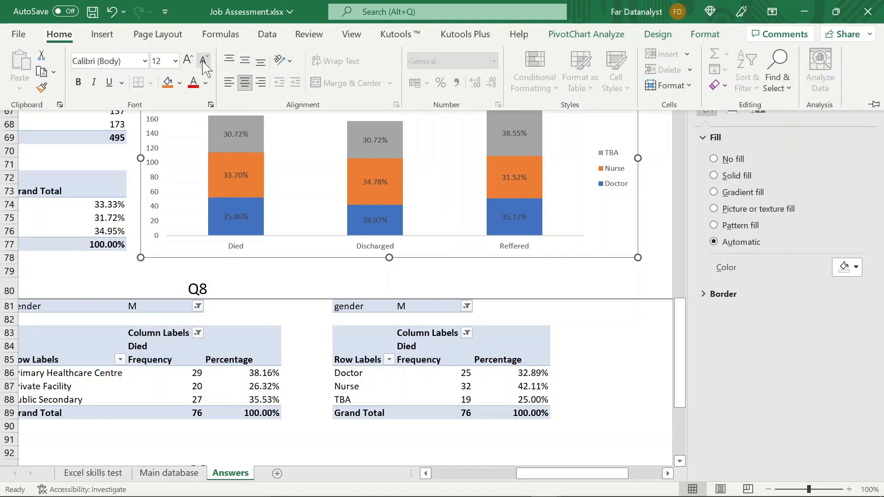
{"action": "left_click", "coordinate": [203, 60]}
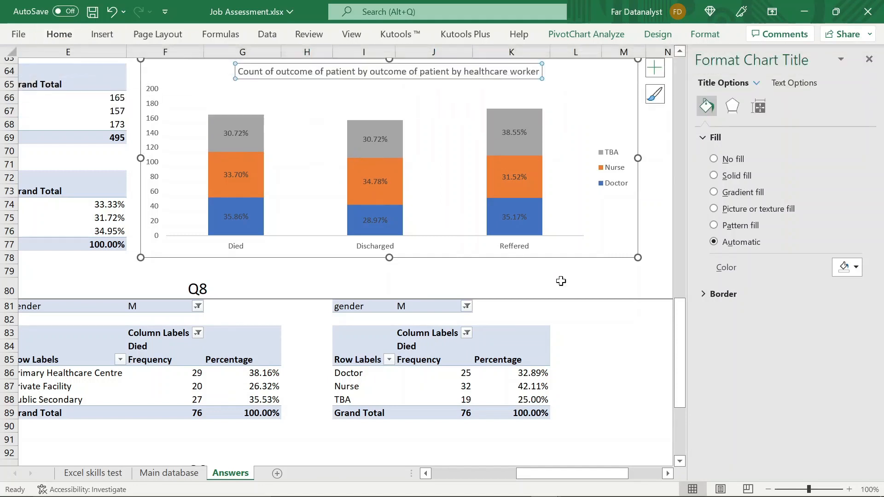
{"action": "scroll", "coordinate": [576, 201], "scroll_direction": "up", "scroll_amount": 1}
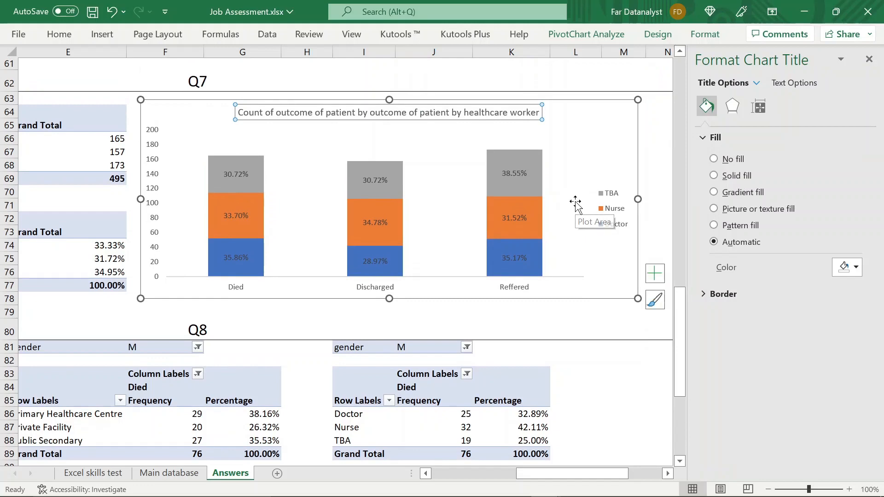
- Add a chart title to the Q6 clustered column chart of outcomes by facility
{"action": "scroll", "coordinate": [575, 201], "scroll_direction": "up", "scroll_amount": 8}
{"action": "left_click", "coordinate": [489, 190]}
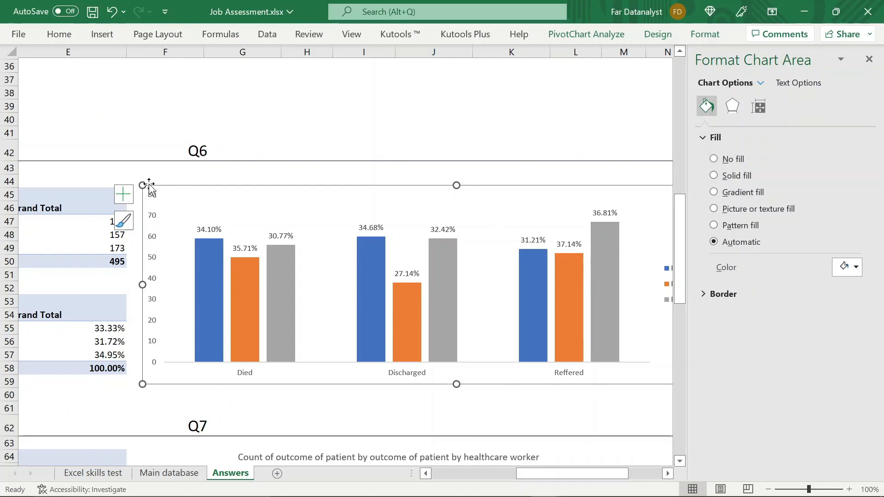
{"action": "left_click", "coordinate": [123, 194]}
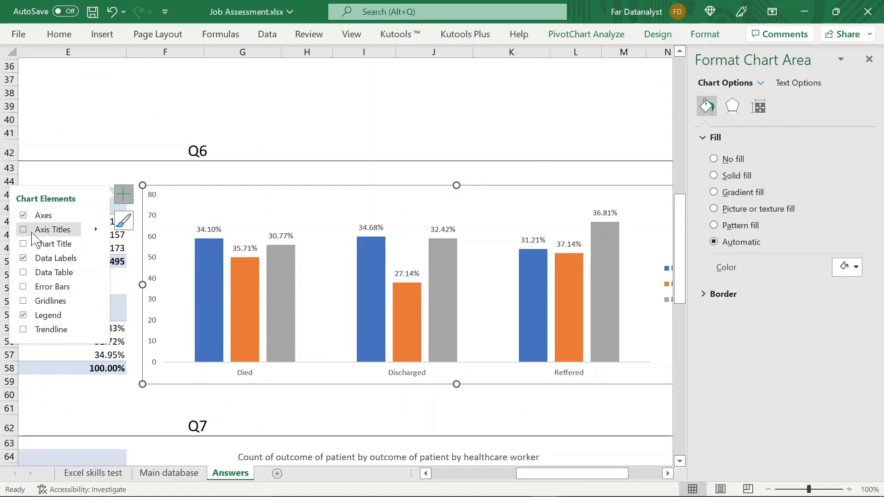
{"action": "left_click", "coordinate": [24, 244]}
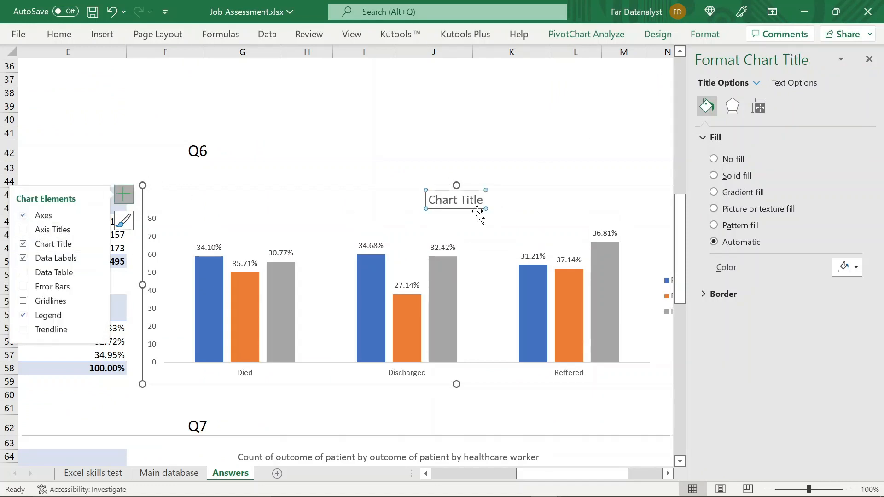
- Set the Q6 chart title to "Count of outcome of patient by outcome of patient by facility" and close the formatting pane
{"action": "double_click", "coordinate": [476, 202]}
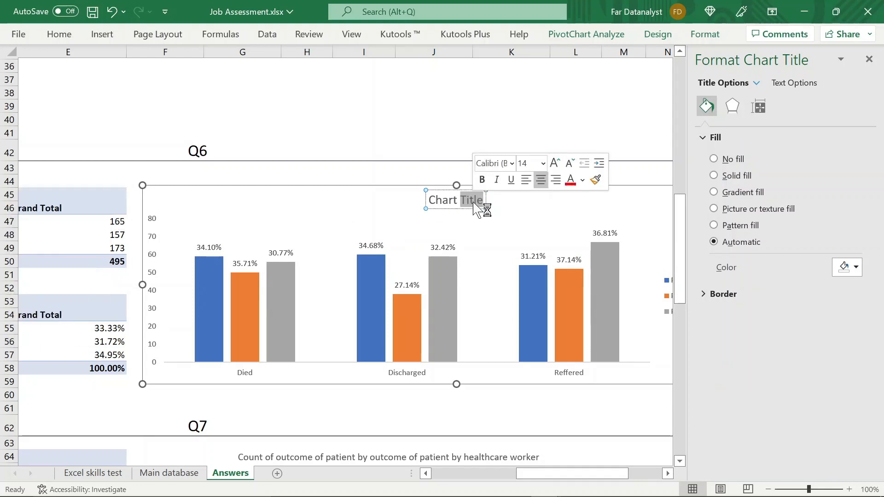
{"action": "key", "text": "BackSpace"}
{"action": "key", "text": "BackSpace"}
{"action": "key", "text": "BackSpace"}
{"action": "key", "text": "BackSpace"}
{"action": "key", "text": "BackSpace"}
{"action": "key", "text": "BackSpace"}
{"action": "type", "text": "o"}
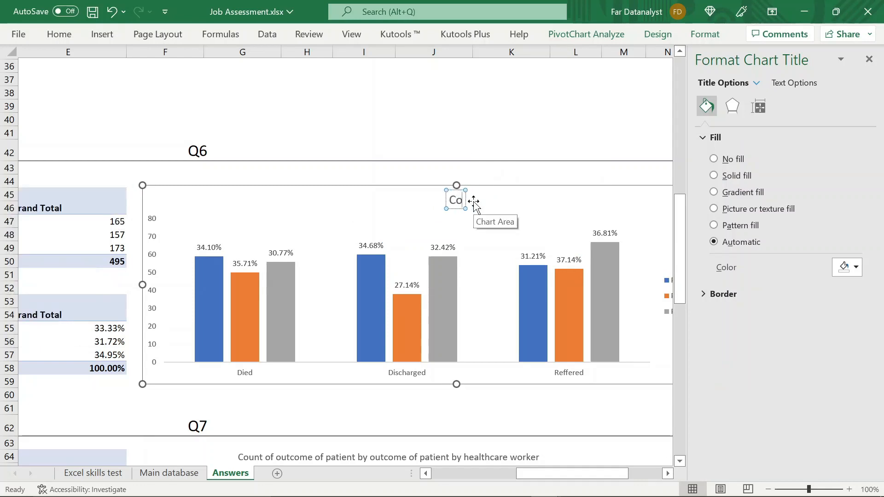
{"action": "type", "text": "unt of"}
{"action": "left_click_drag", "start_coordinate": [531, 474], "coordinate": [557, 478]}
{"action": "type", "text": "outcome of patient"}
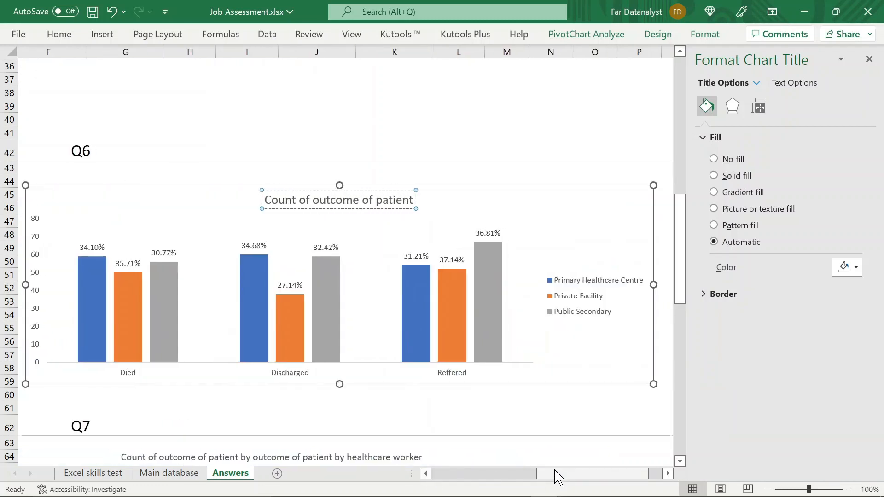
{"action": "type", "text": " by outcome of pat"}
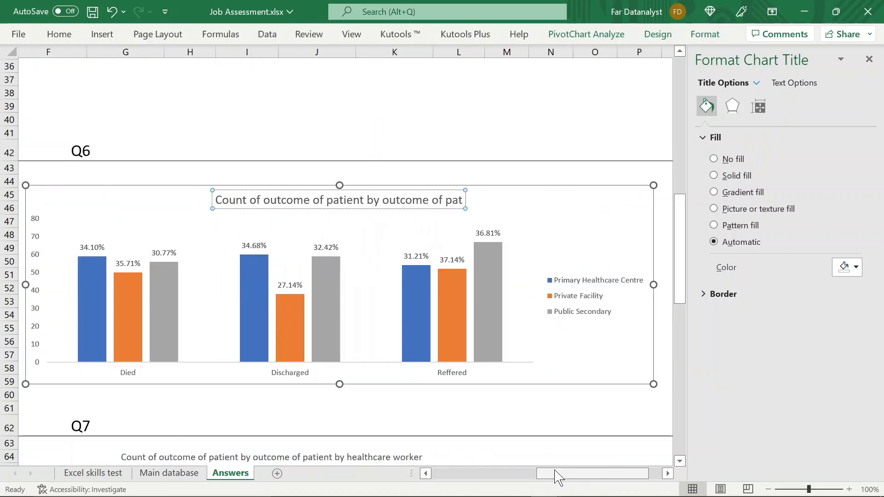
{"action": "type", "text": "ient by facility"}
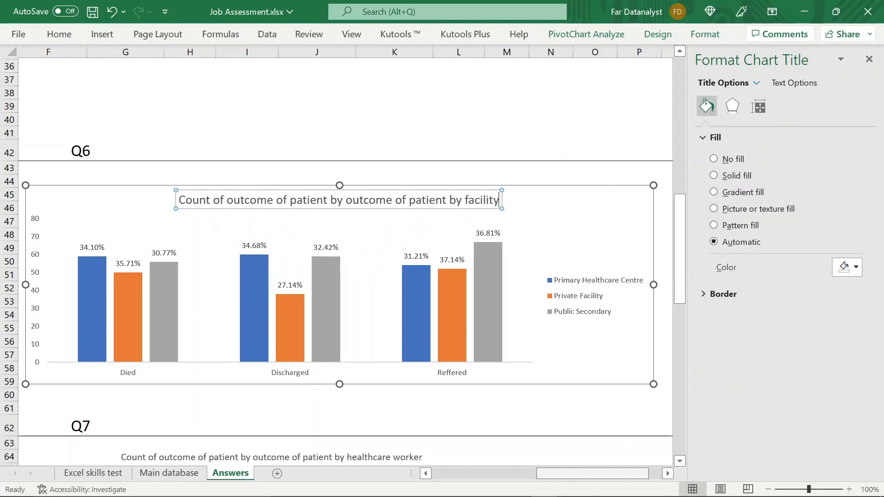
{"action": "left_click", "coordinate": [633, 418]}
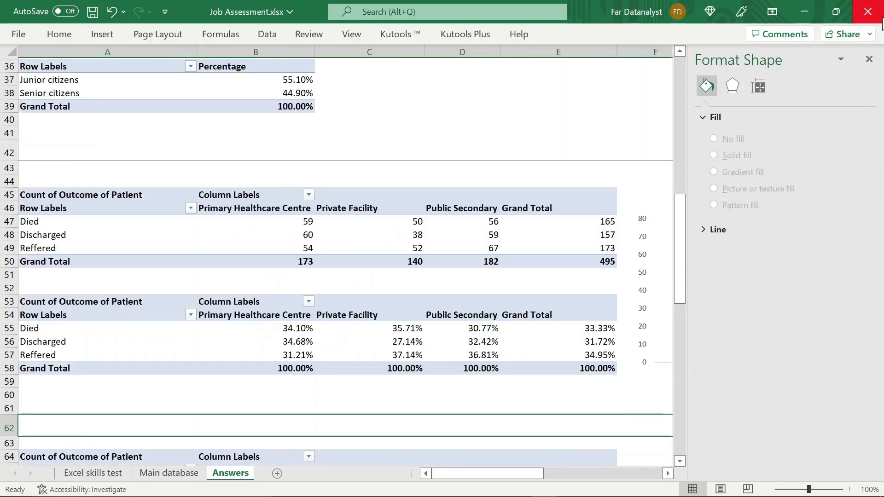
{"action": "left_click", "coordinate": [869, 59]}
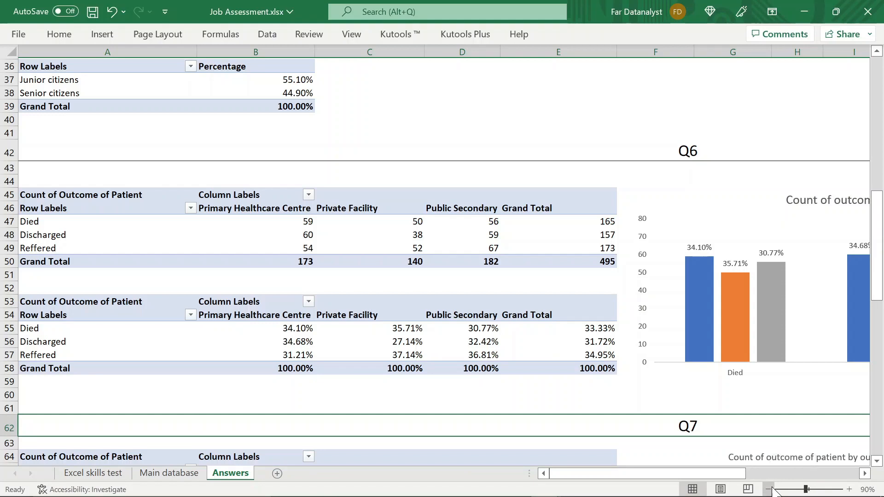
- Zoom the Answers sheet out to 70% and review its tables and charts from Q9 back to Q1
{"action": "left_click", "coordinate": [773, 490]}
{"action": "left_click", "coordinate": [773, 489]}
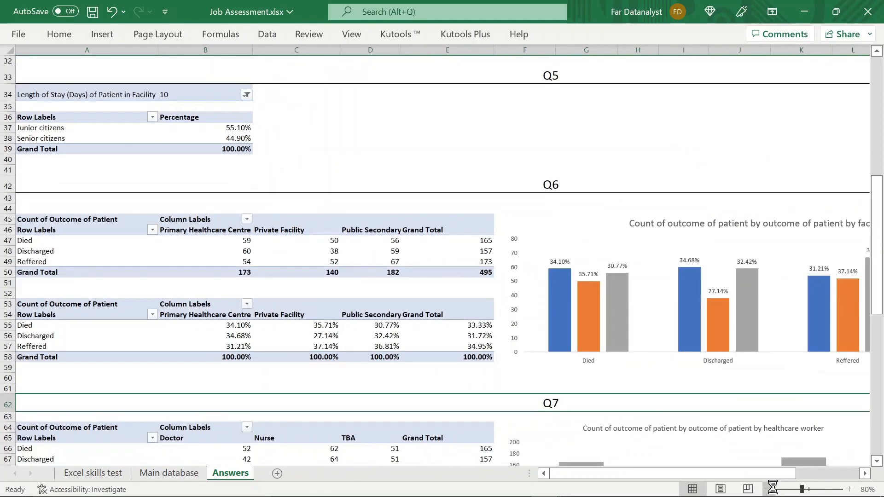
{"action": "left_click", "coordinate": [773, 489]}
{"action": "scroll", "coordinate": [767, 429], "scroll_direction": "down", "scroll_amount": 1}
{"action": "scroll", "coordinate": [768, 428], "scroll_direction": "down", "scroll_amount": 6}
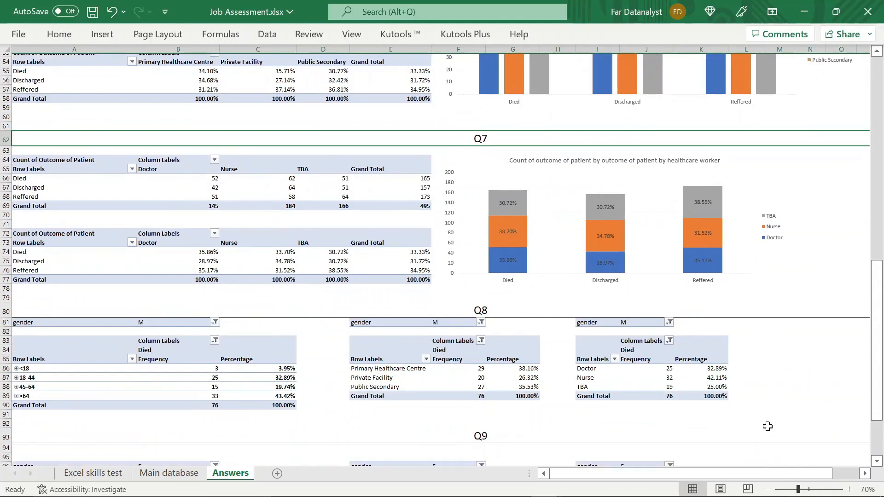
{"action": "scroll", "coordinate": [767, 426], "scroll_direction": "up", "scroll_amount": 4}
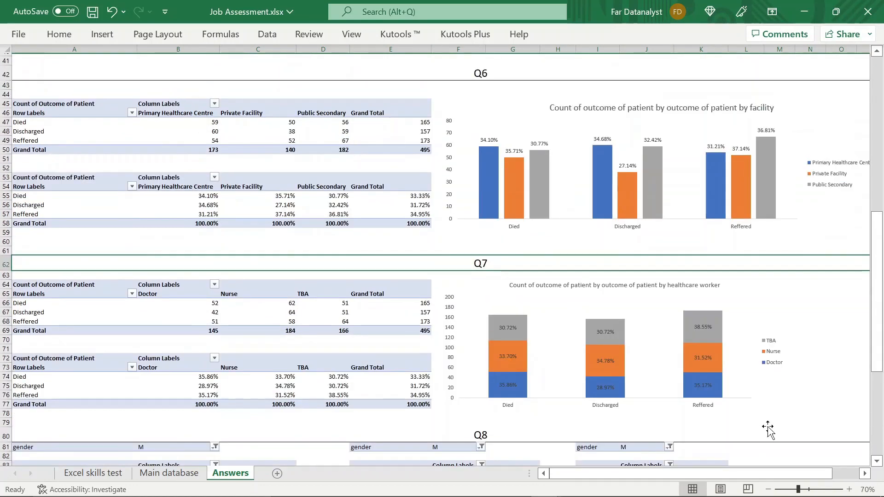
{"action": "scroll", "coordinate": [768, 428], "scroll_direction": "up", "scroll_amount": 10}
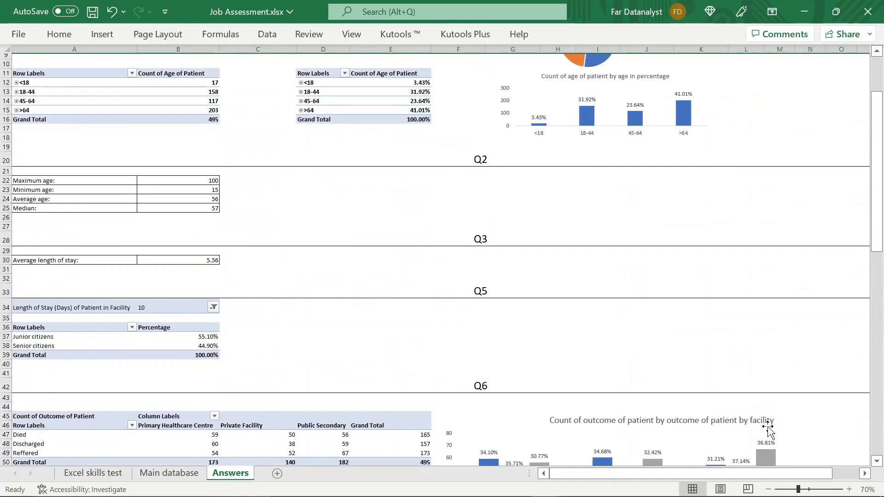
{"action": "scroll", "coordinate": [767, 426], "scroll_direction": "up", "scroll_amount": 3}
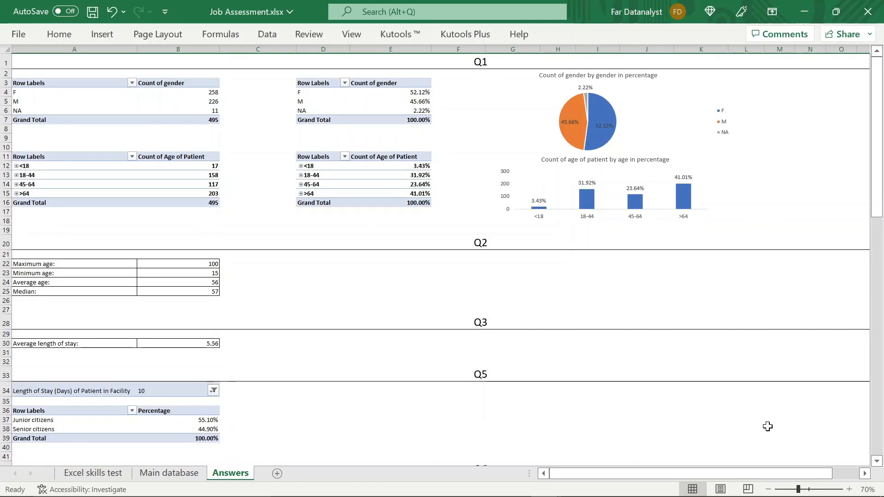